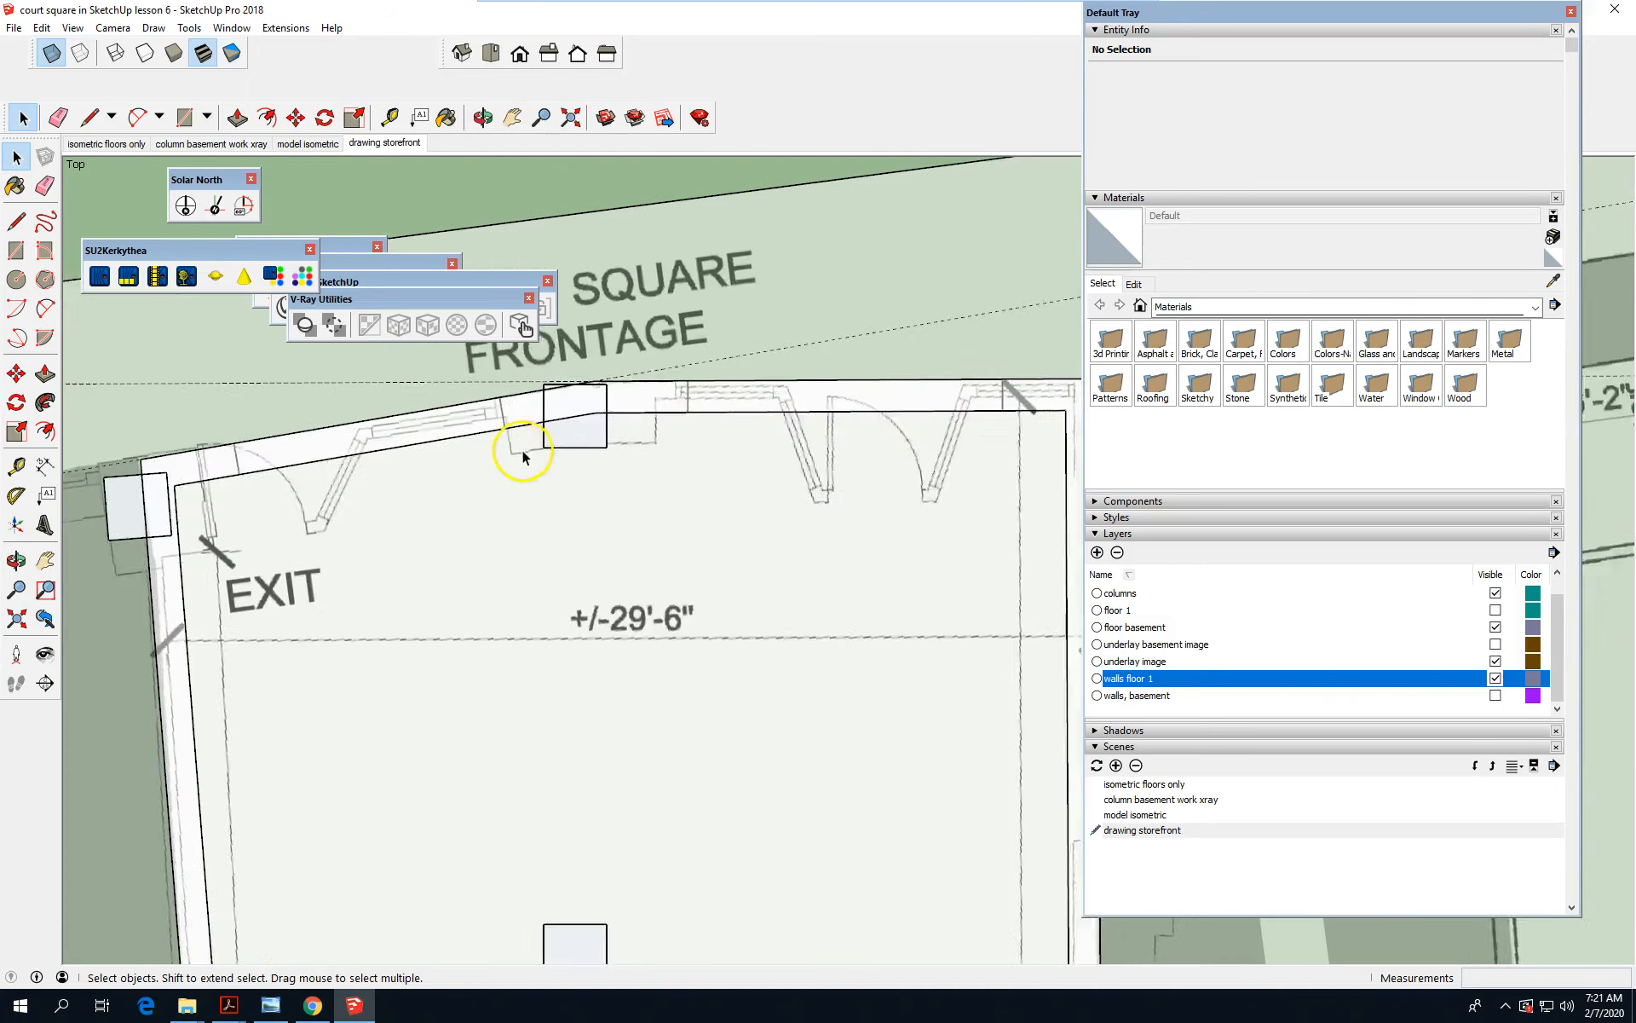
Examine the columns, windows and recessed doors along the Court Square frontage in the top view.
scroll(933, 432, up, 3)
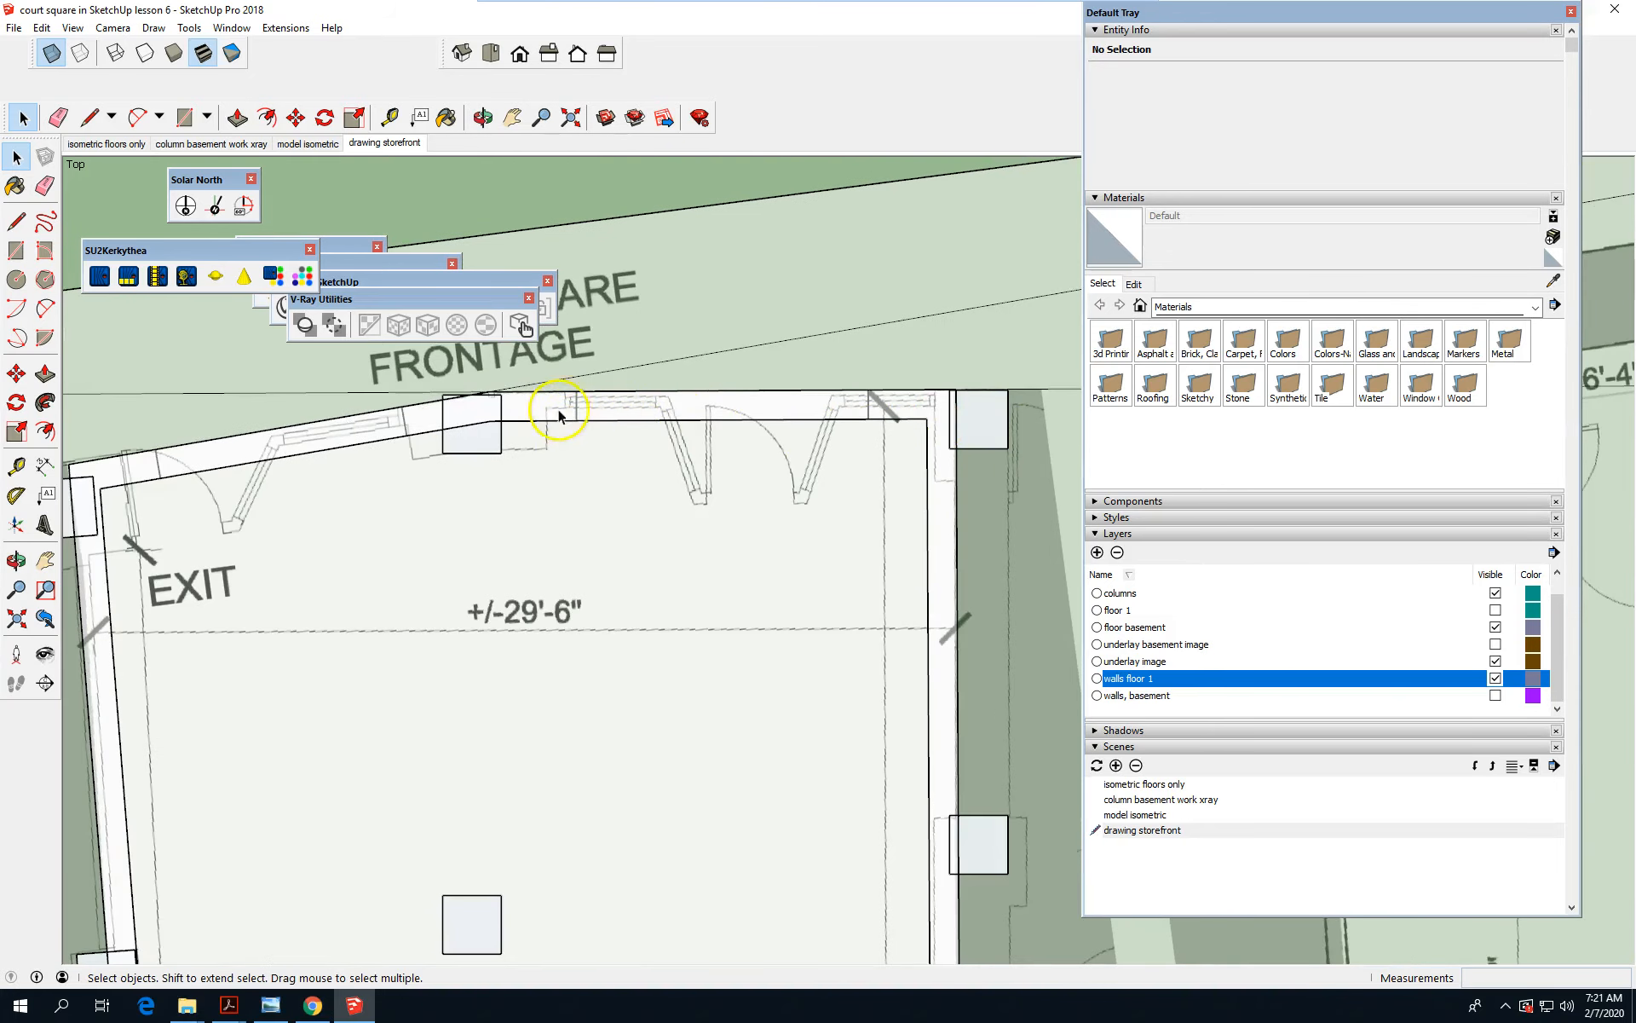
scroll(314, 445, up, 2)
scroll(902, 498, down, 2)
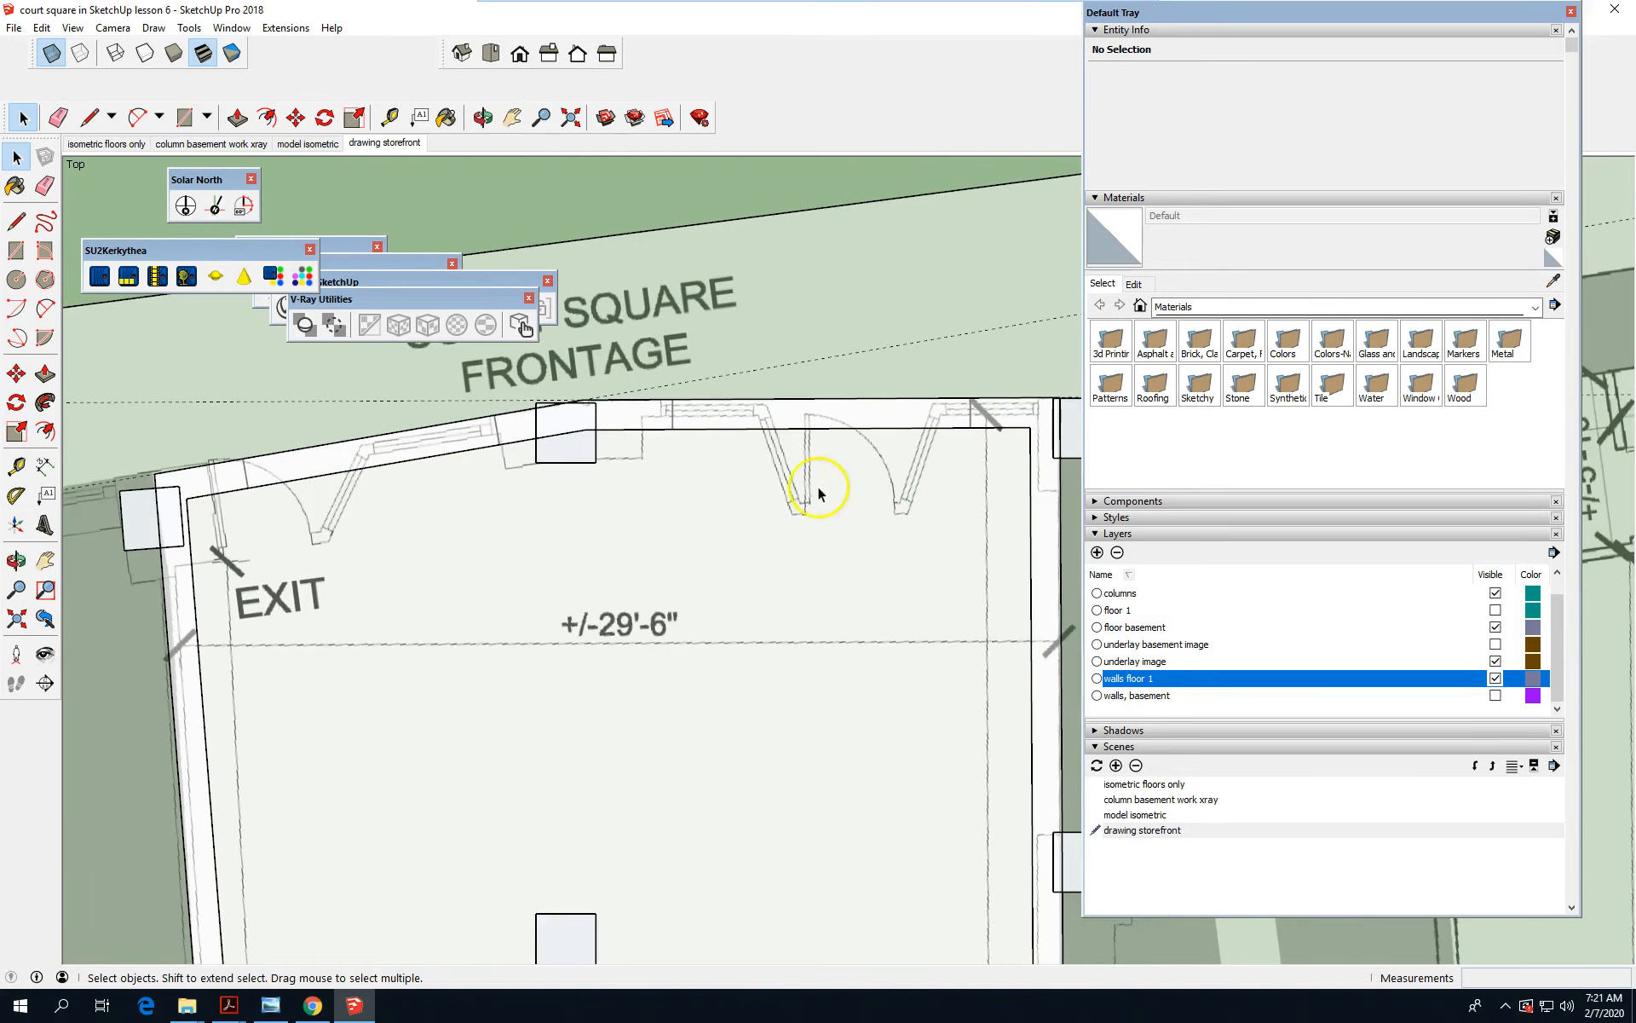
scroll(206, 494, up, 1)
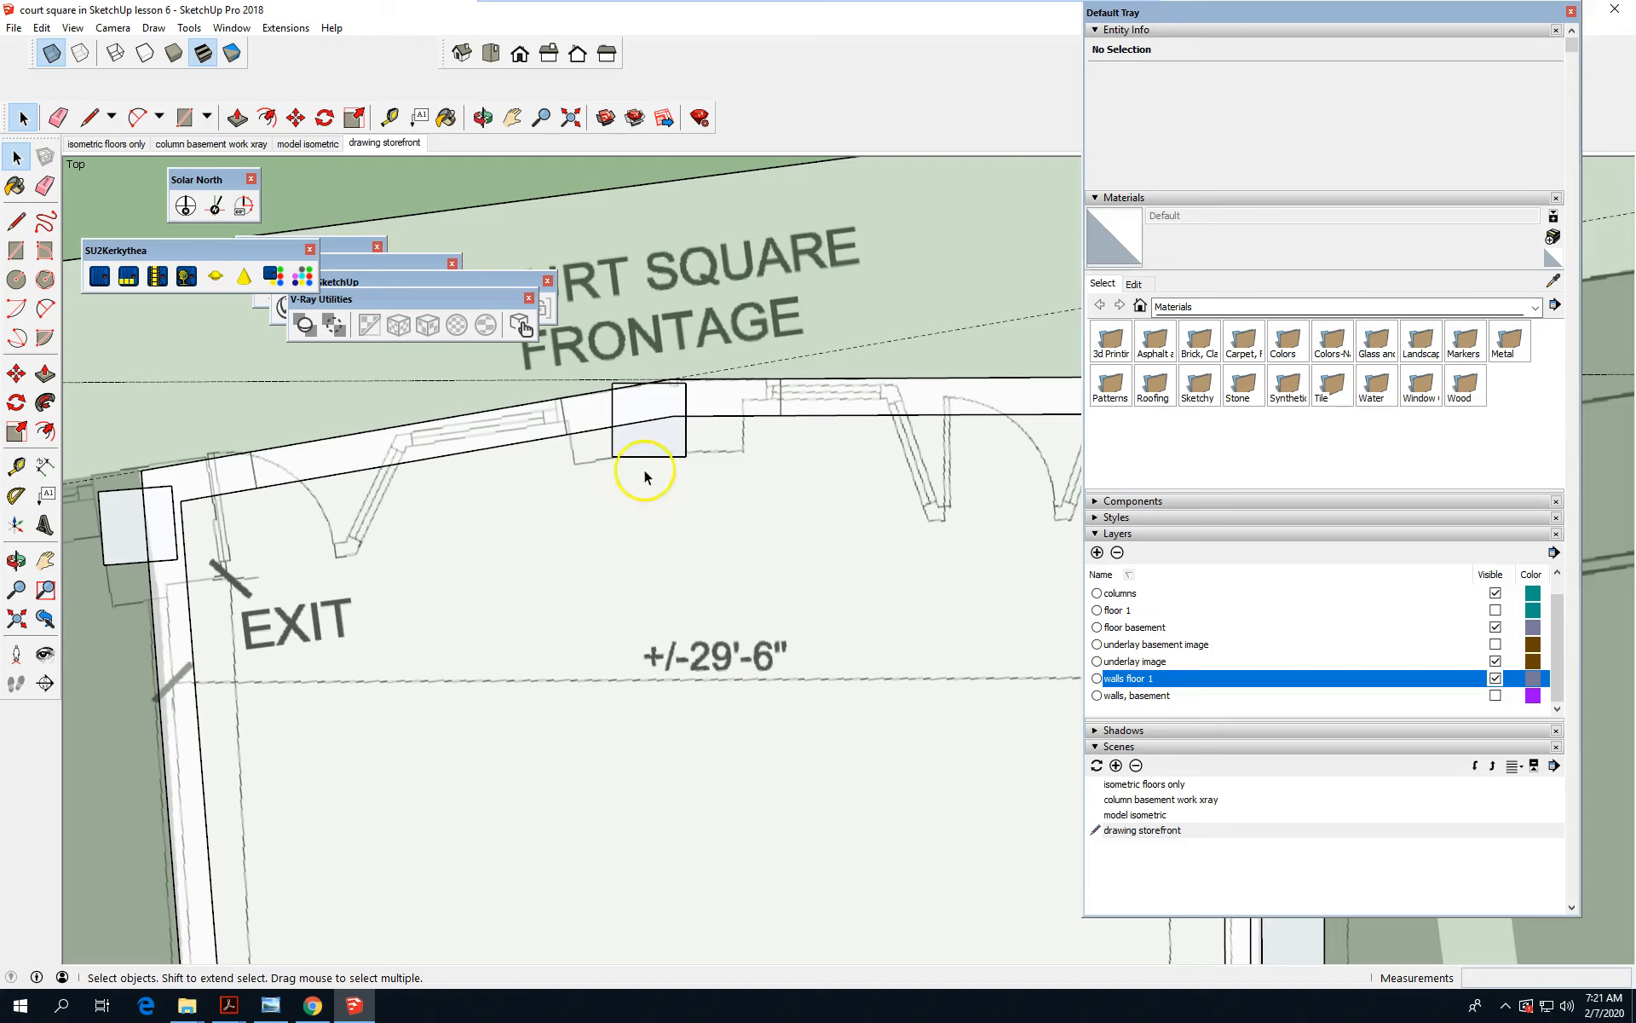
scroll(513, 480, down, 1)
scroll(567, 444, down, 1)
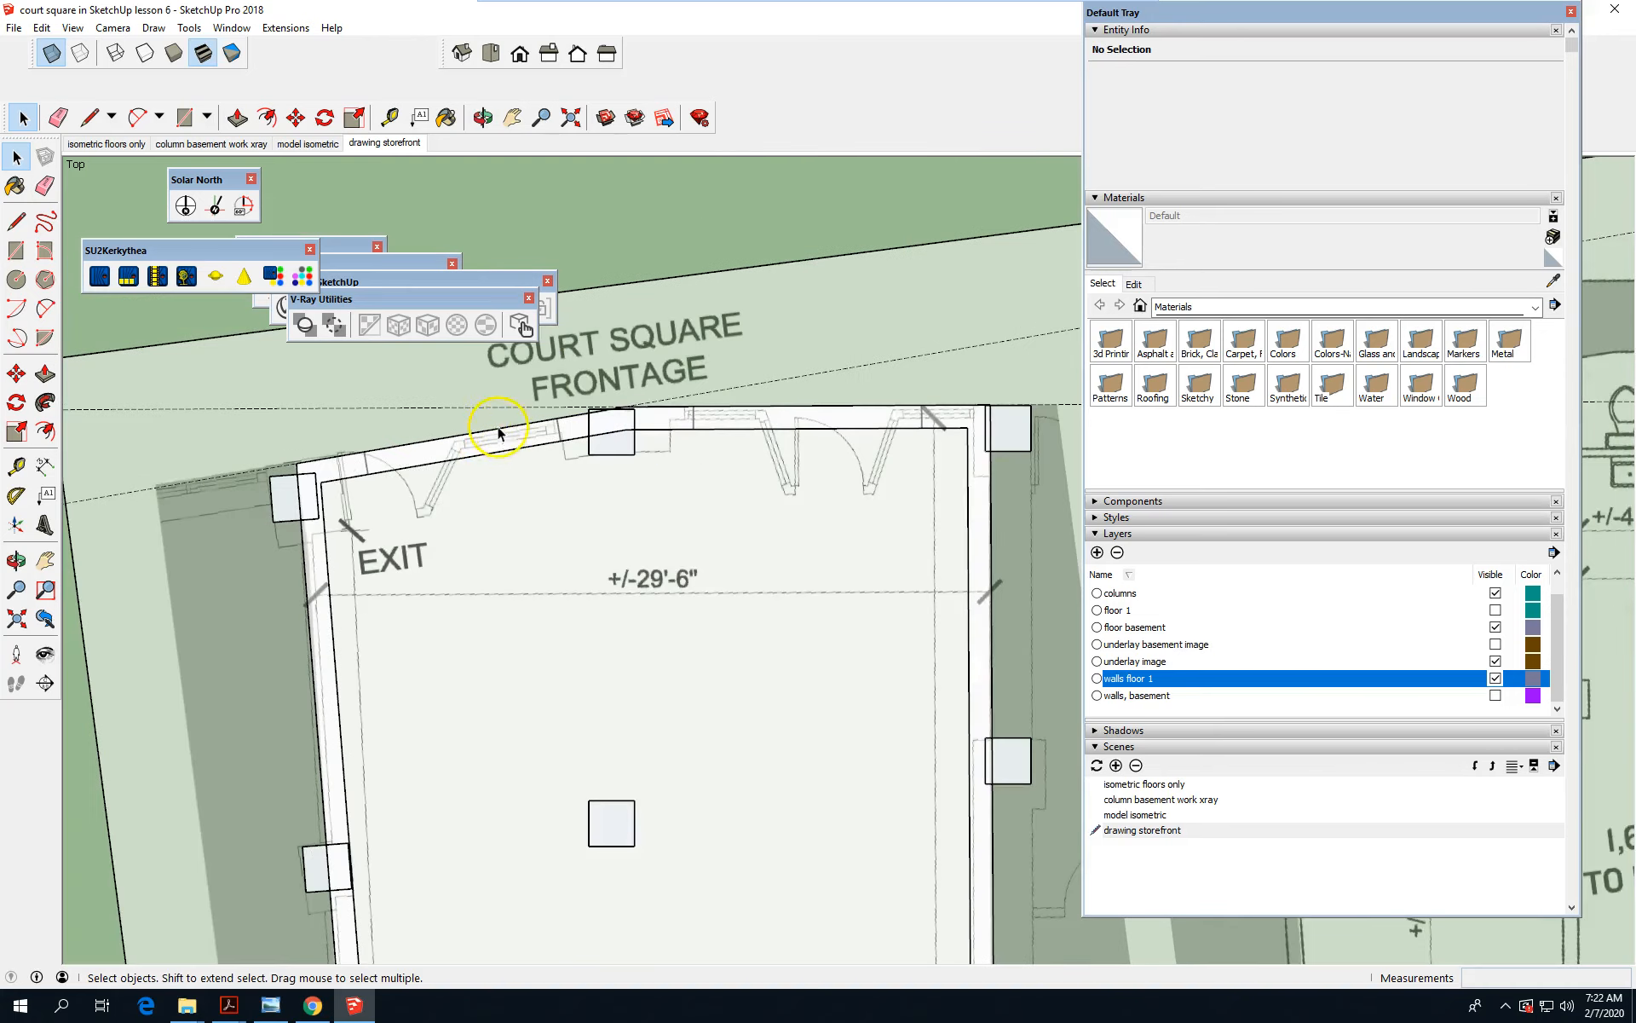
scroll(521, 439, down, 1)
scroll(545, 439, down, 1)
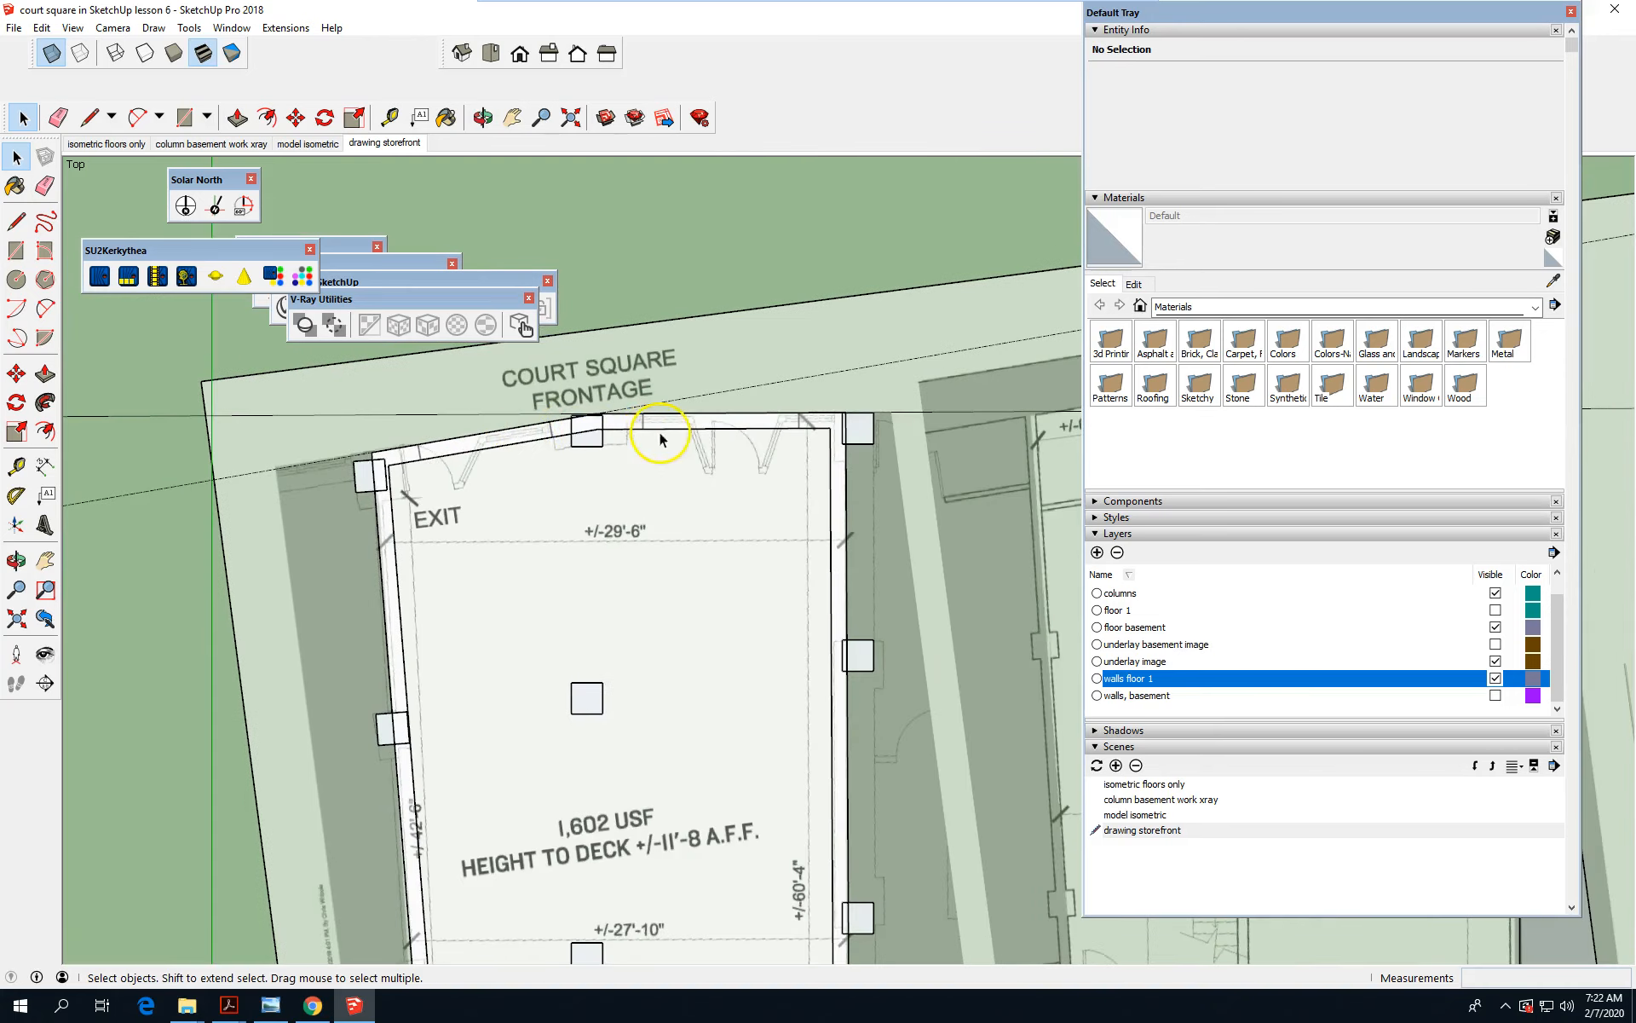
scroll(704, 440, up, 1)
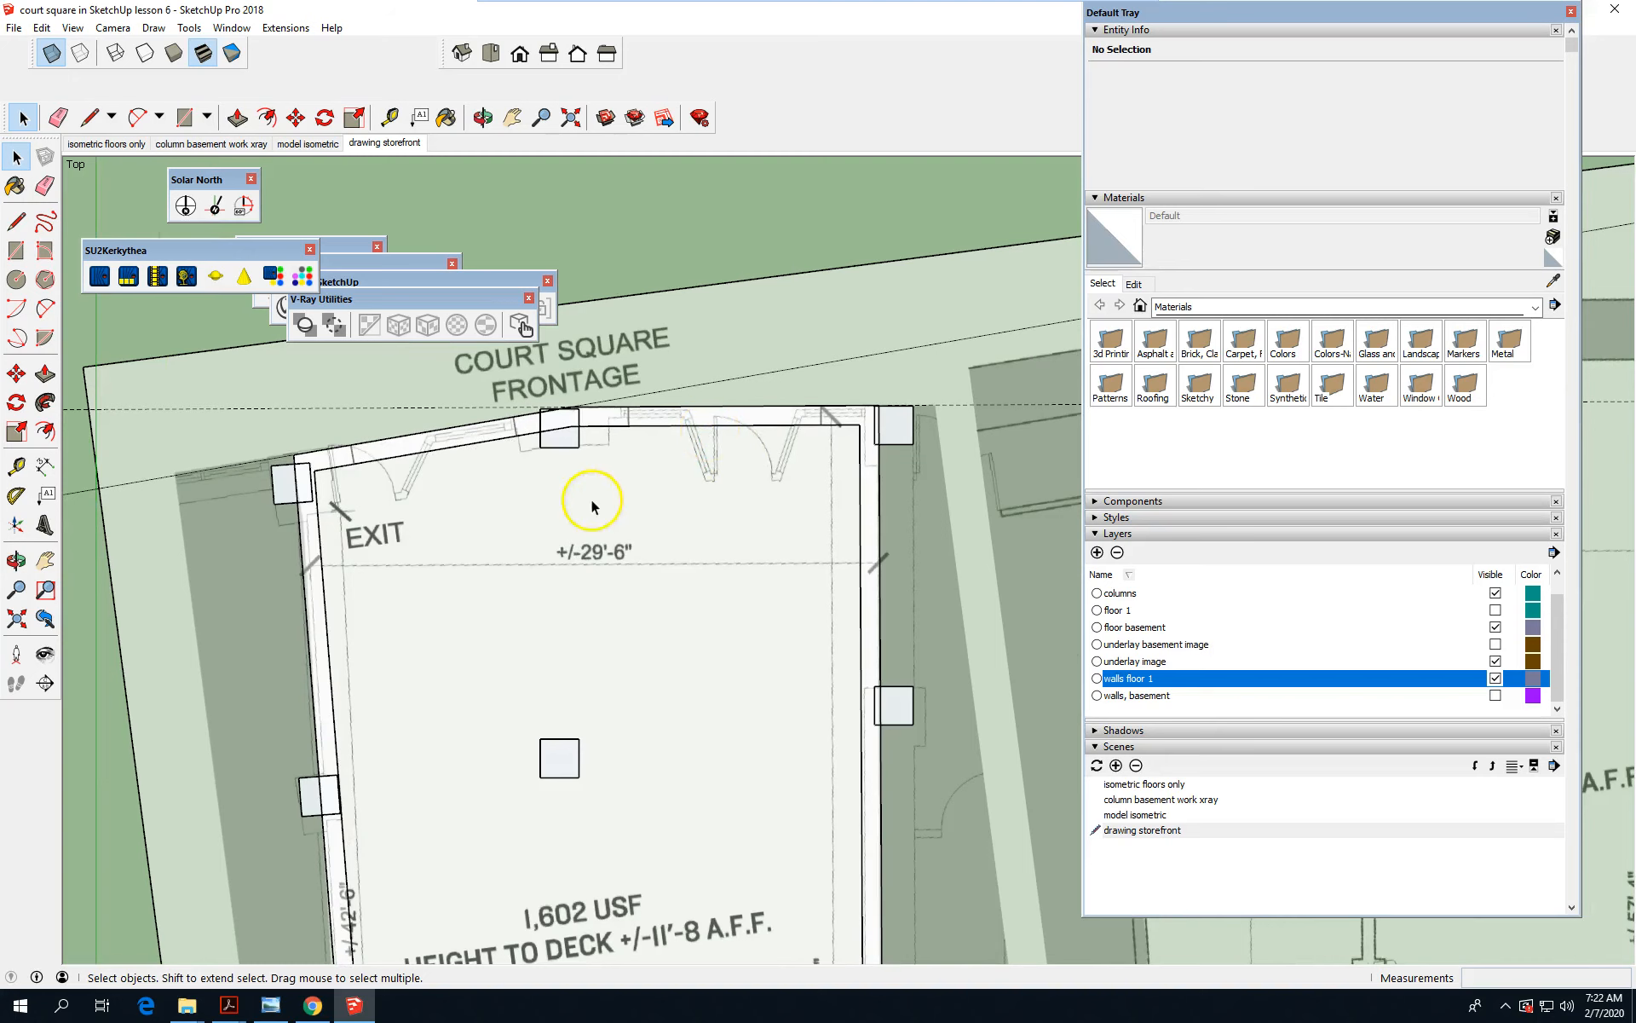
scroll(300, 456, up, 1)
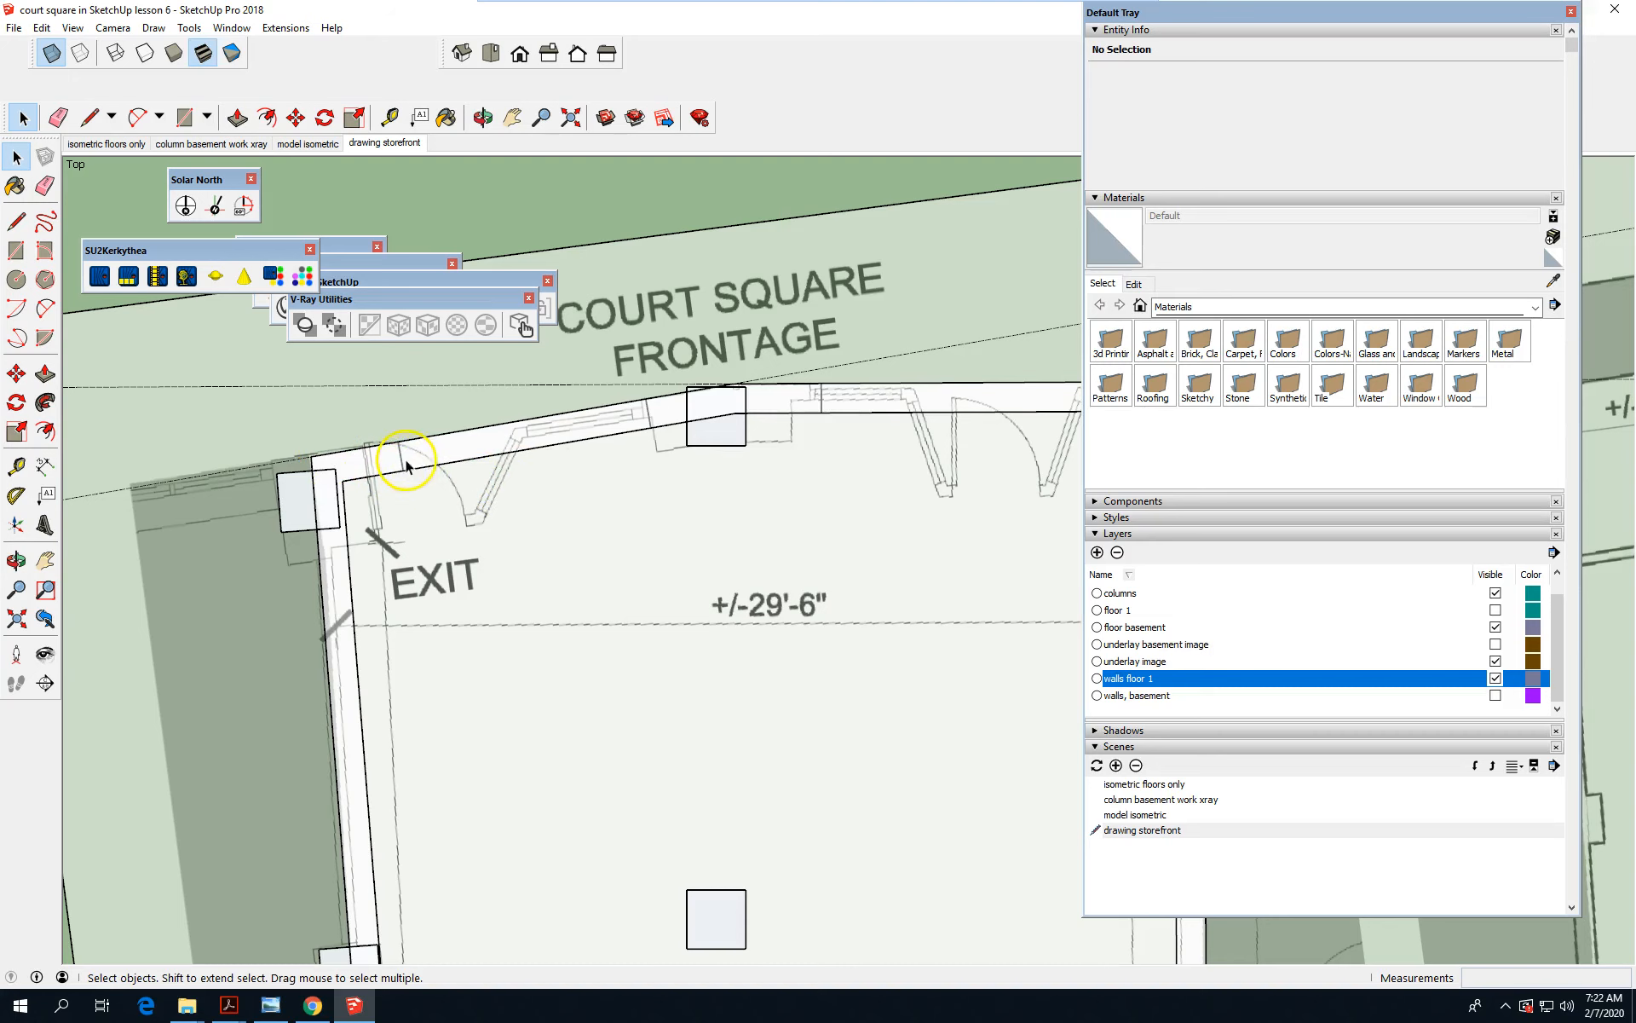
scroll(401, 460, up, 1)
scroll(366, 457, down, 2)
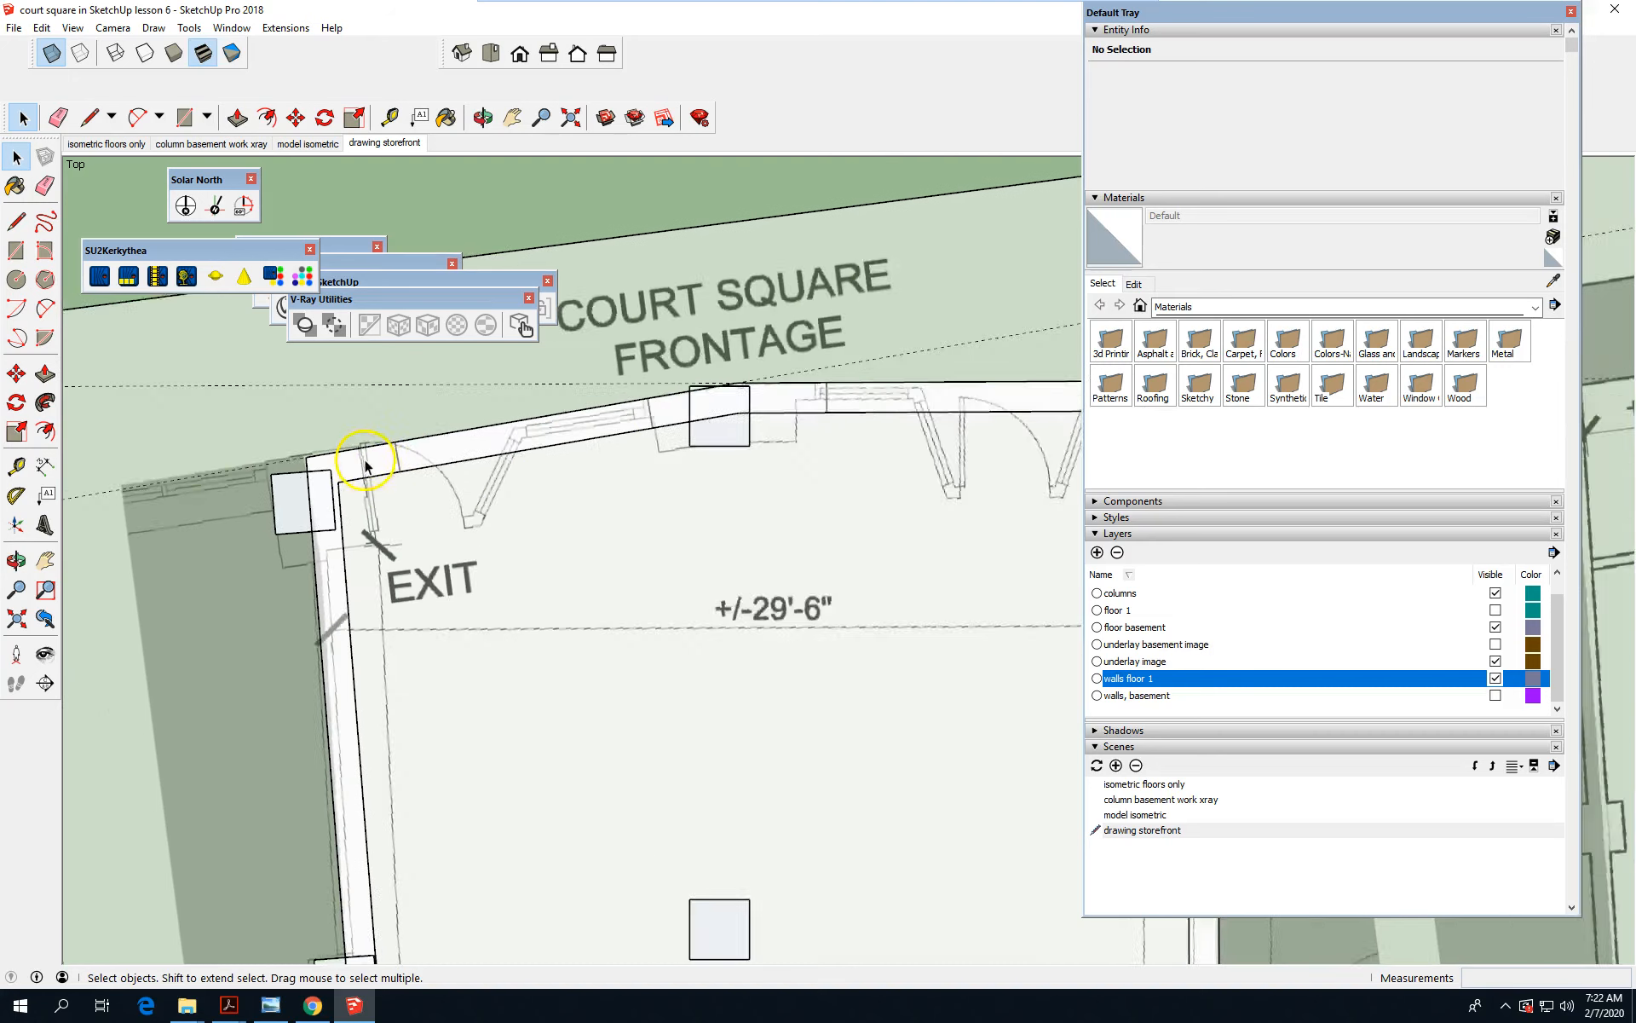
scroll(512, 413, down, 1)
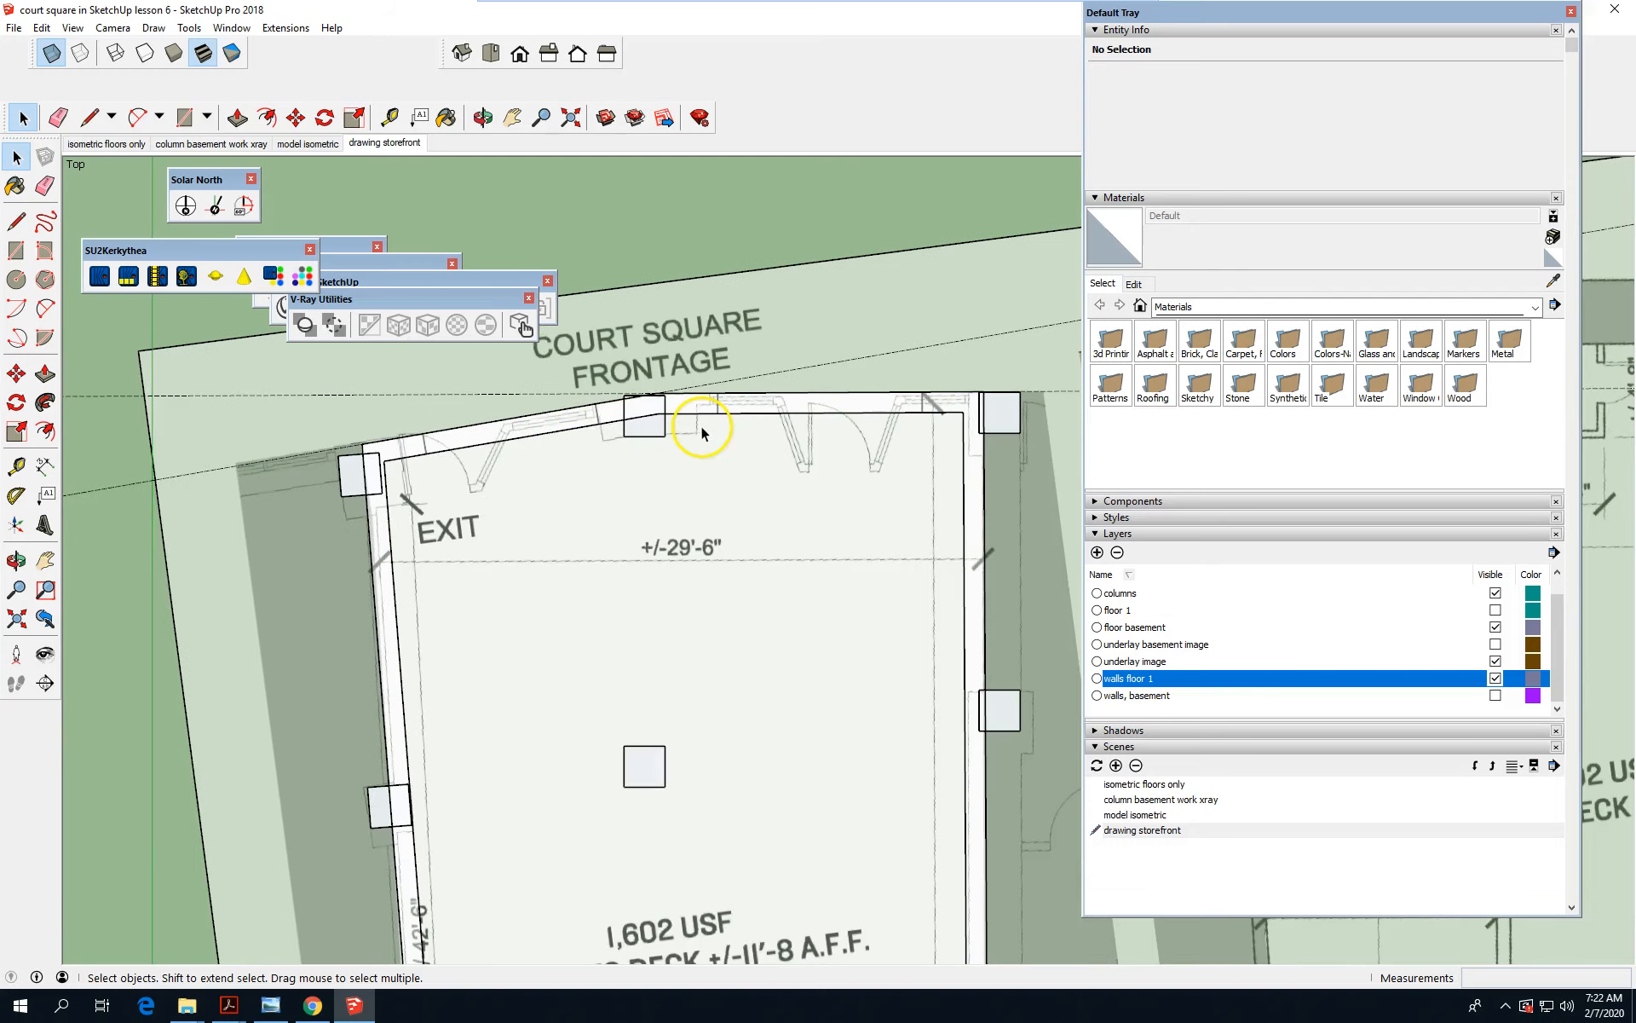
scroll(938, 419, up, 3)
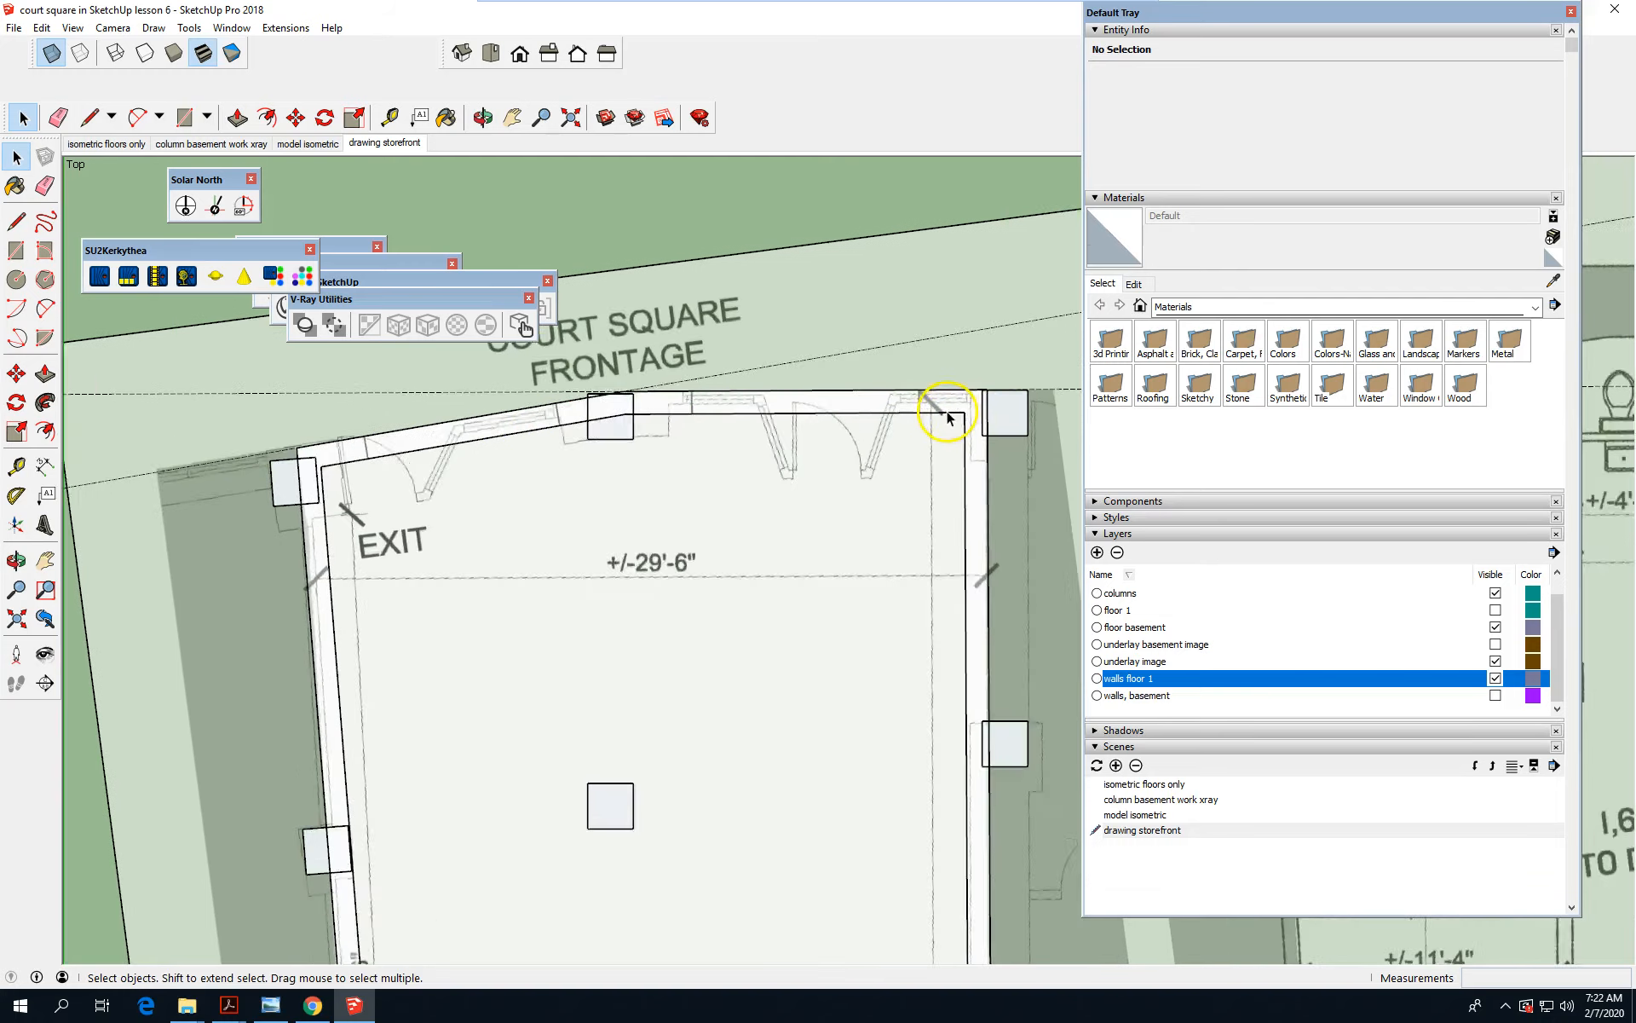
scroll(948, 418, up, 1)
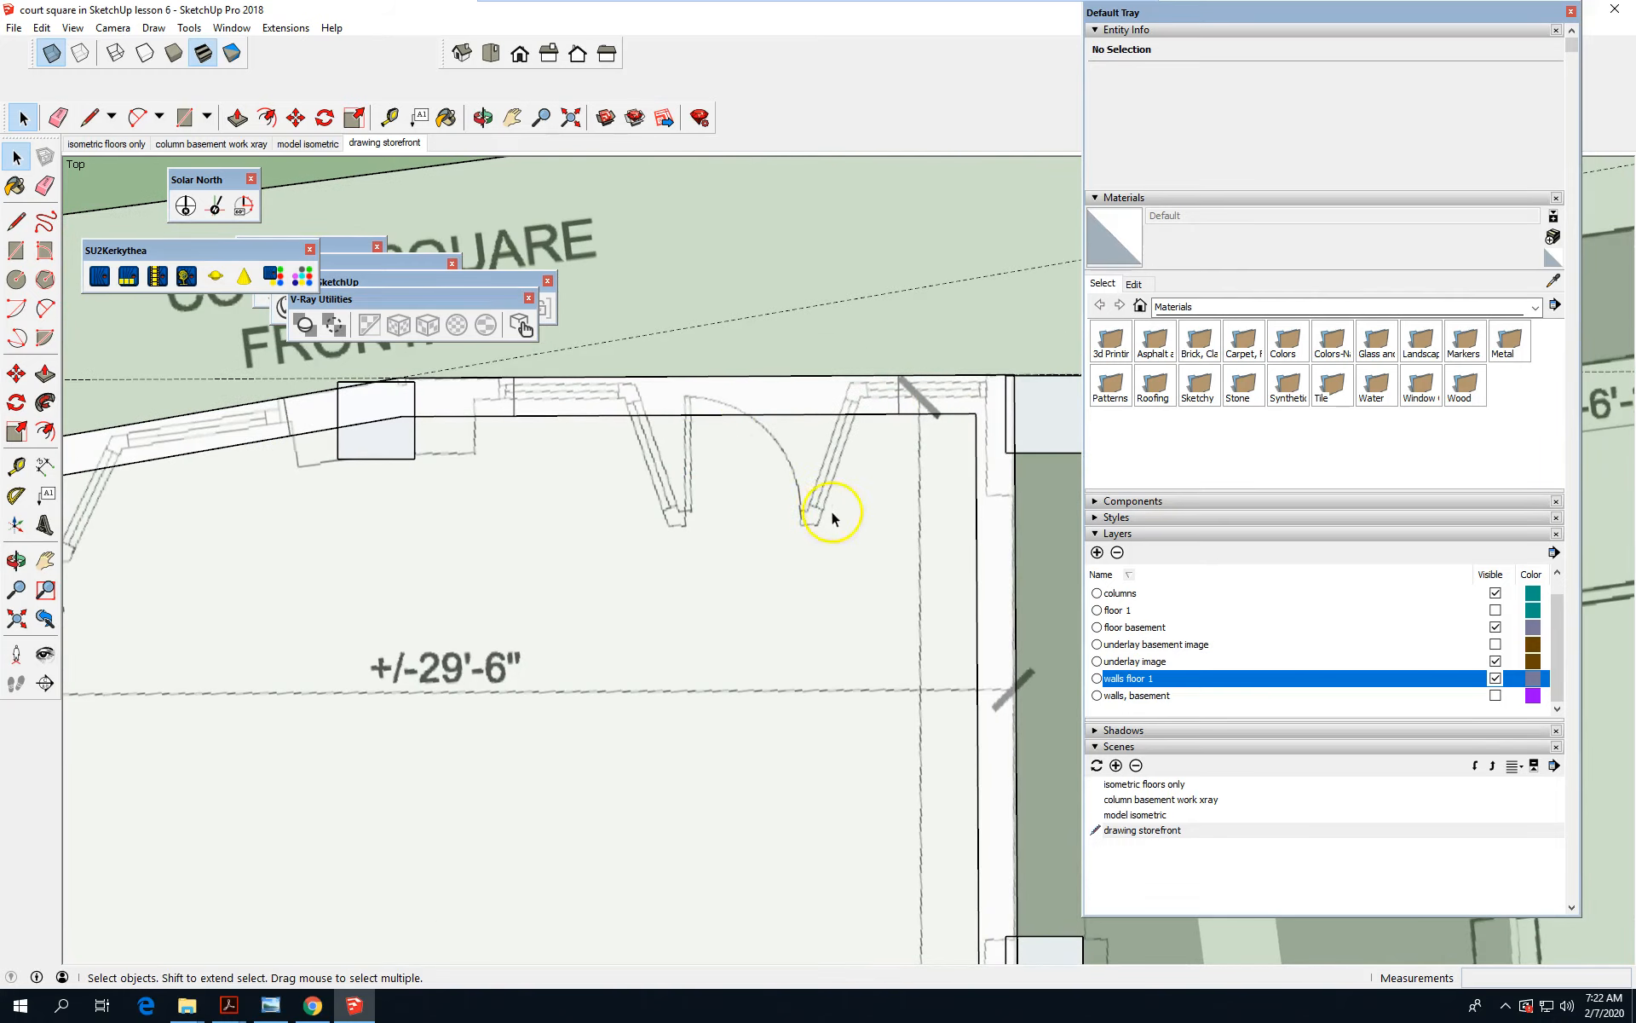
scroll(825, 459, down, 2)
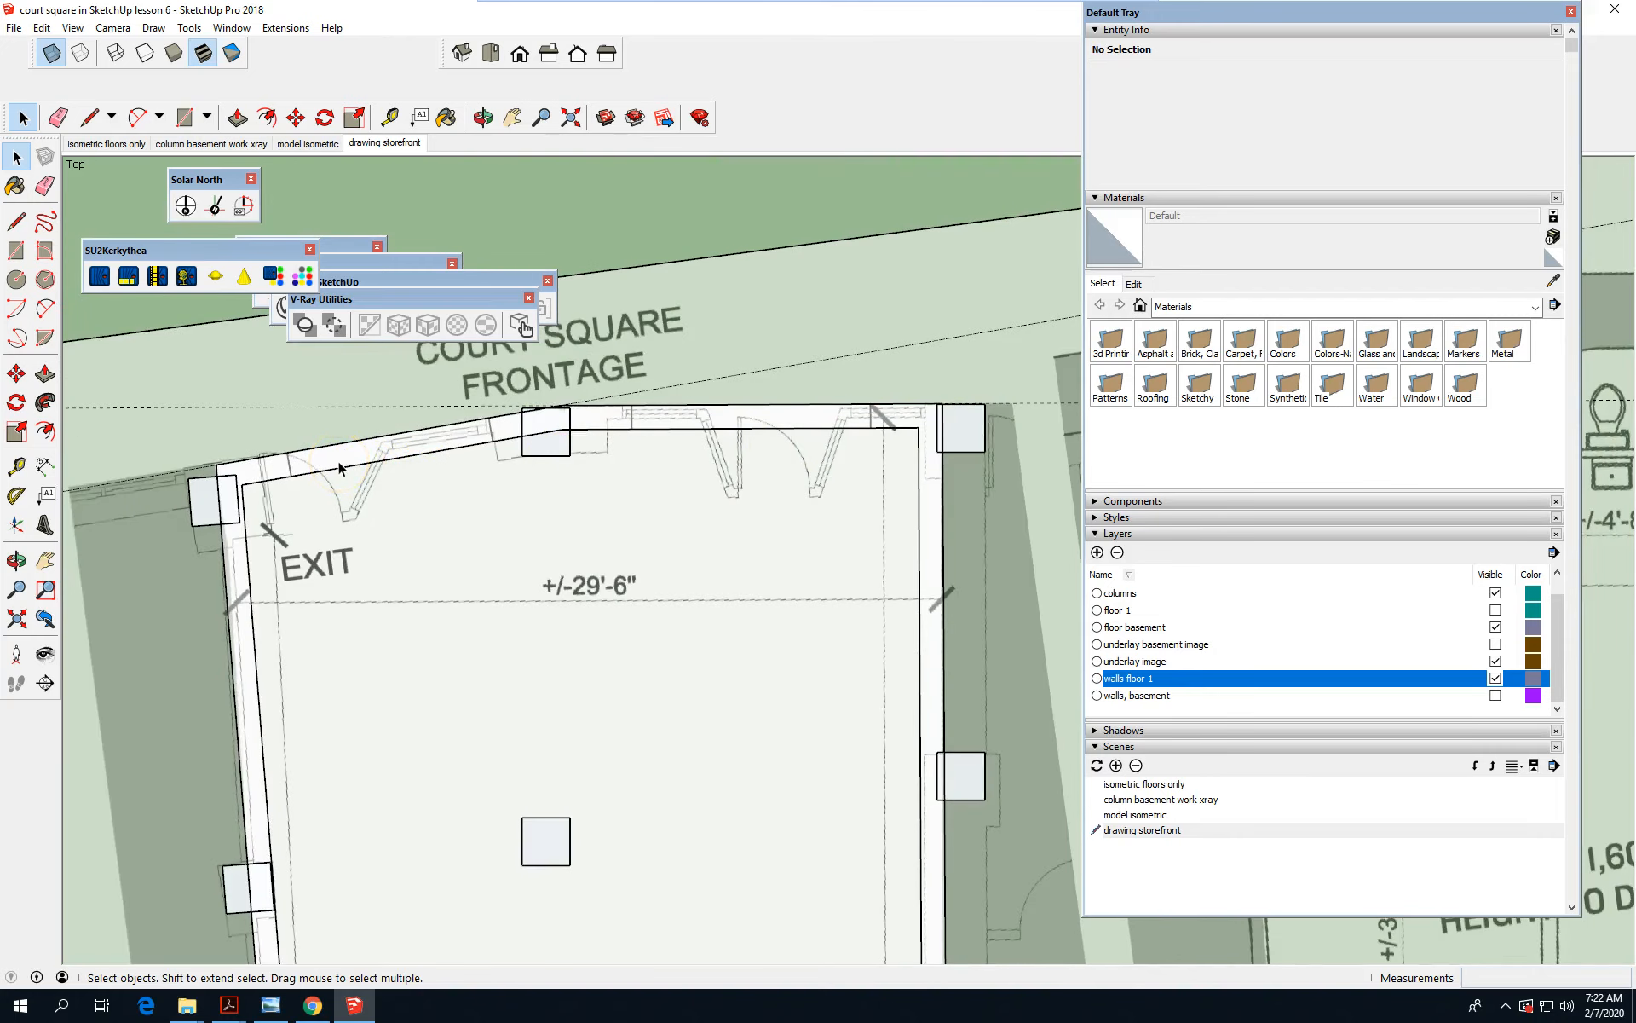
Add a new scene, saving the style changes as a new style, and name it "storefront work".
click(940, 577)
click(1116, 765)
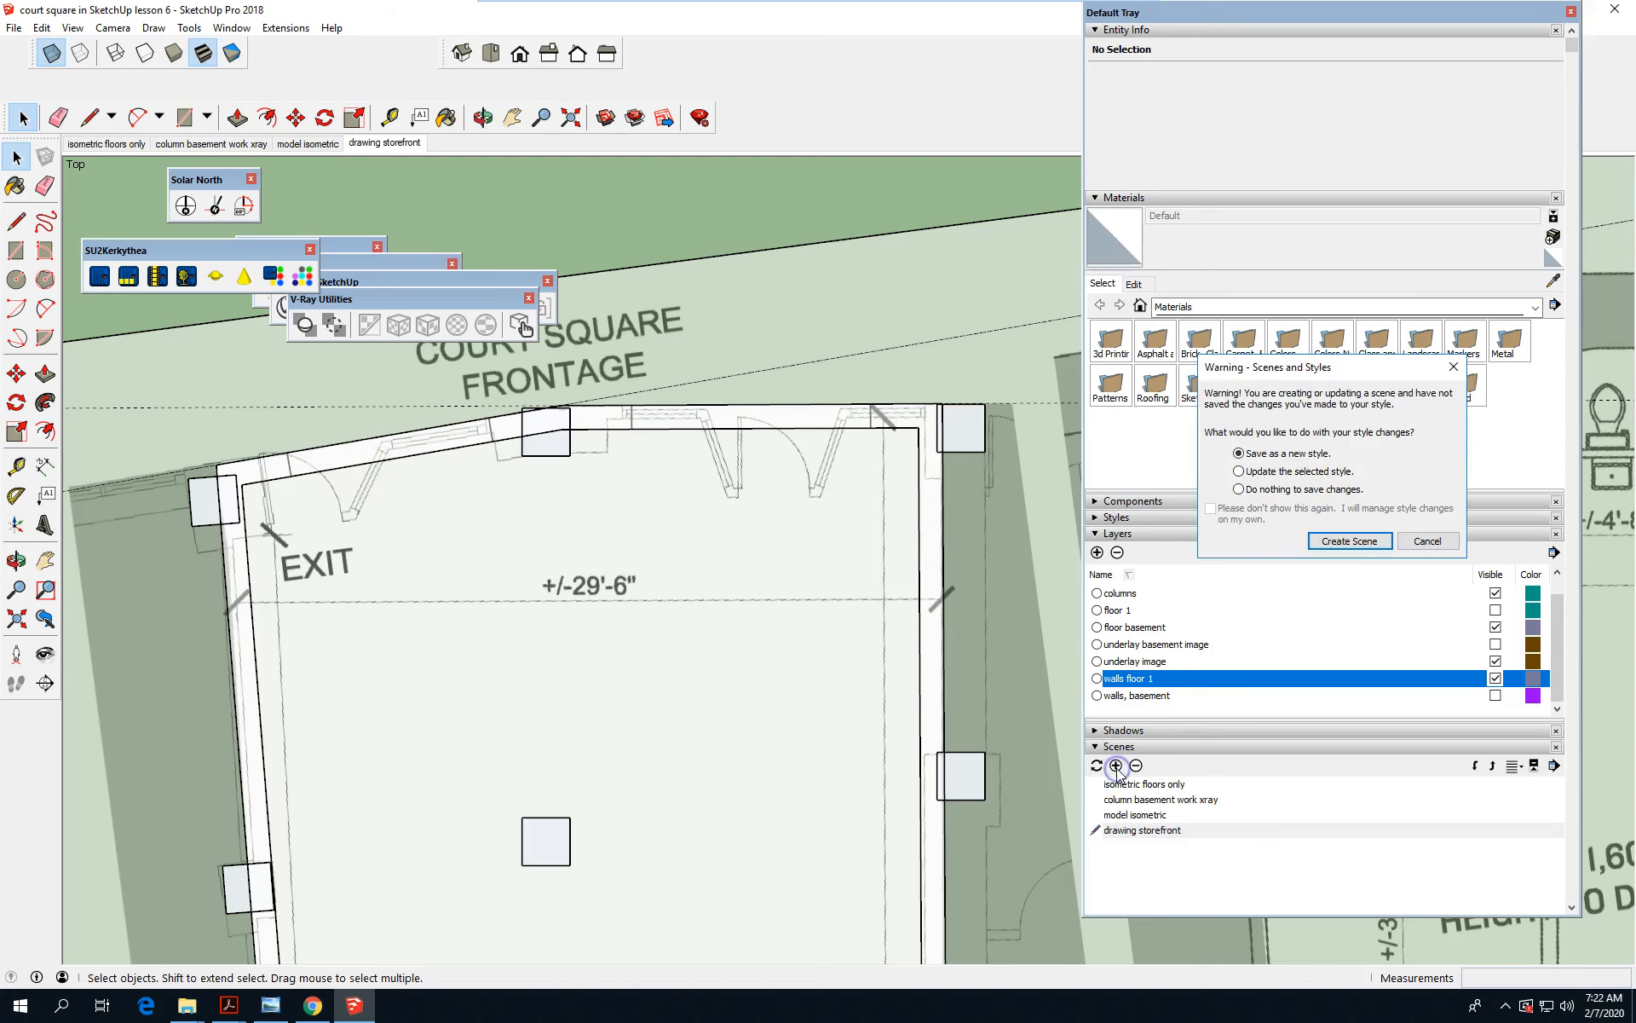
click(1347, 540)
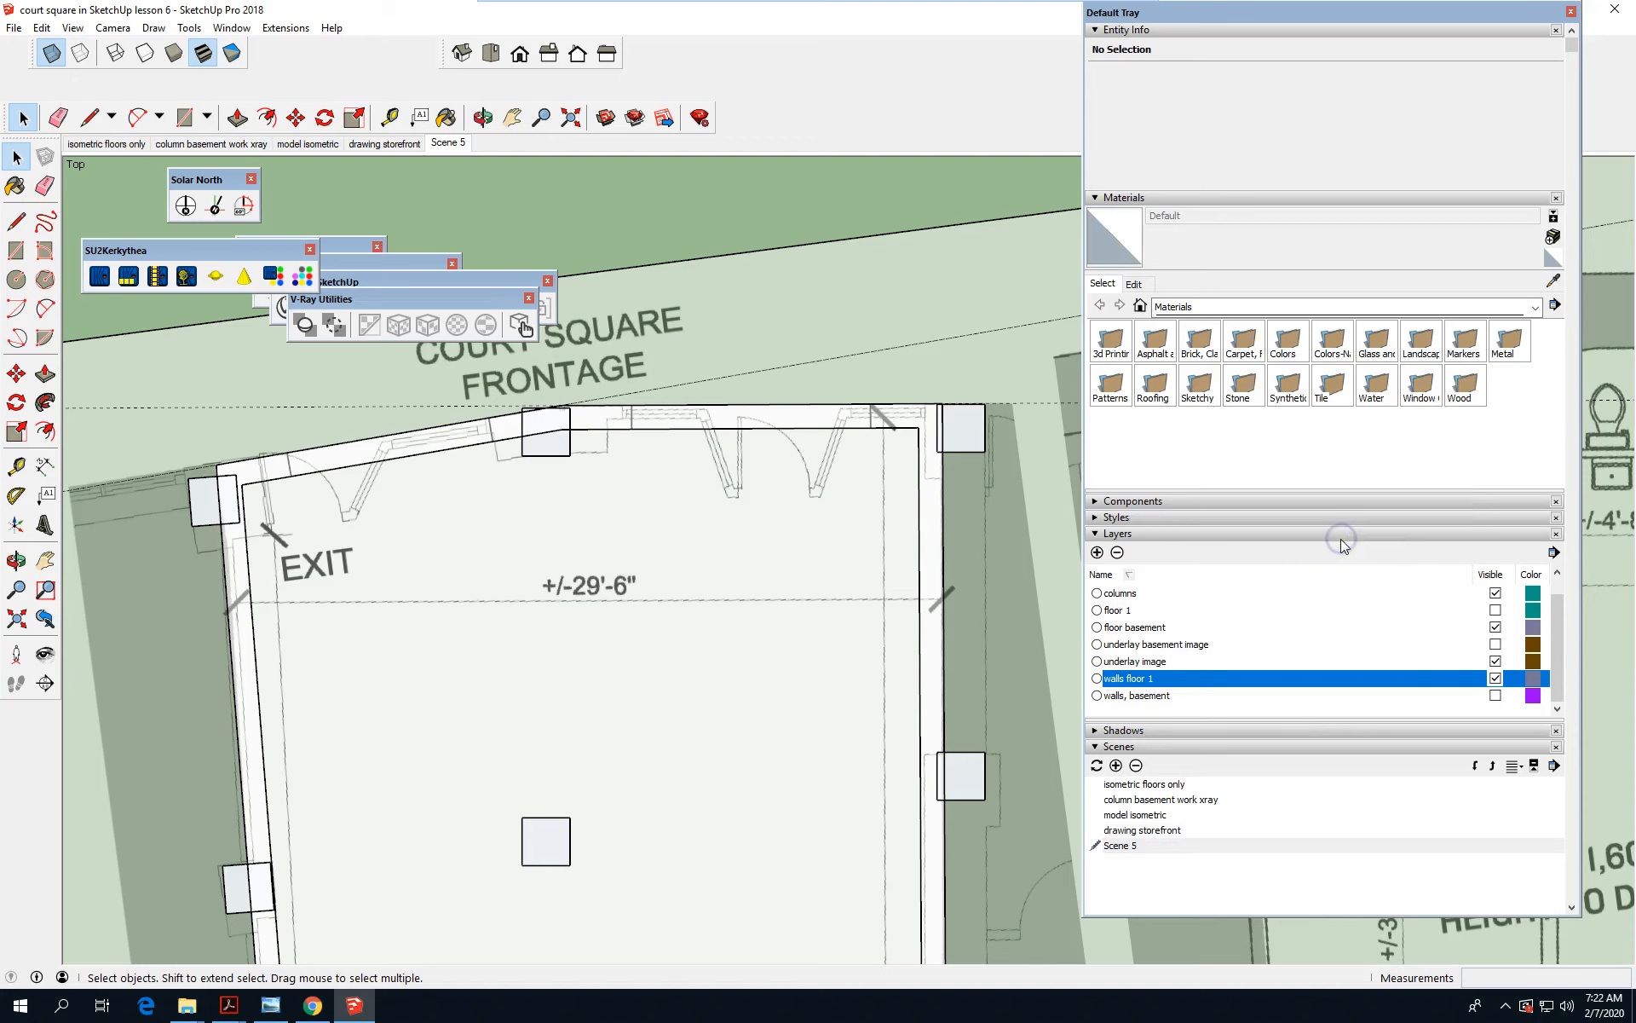
right_click(1130, 856)
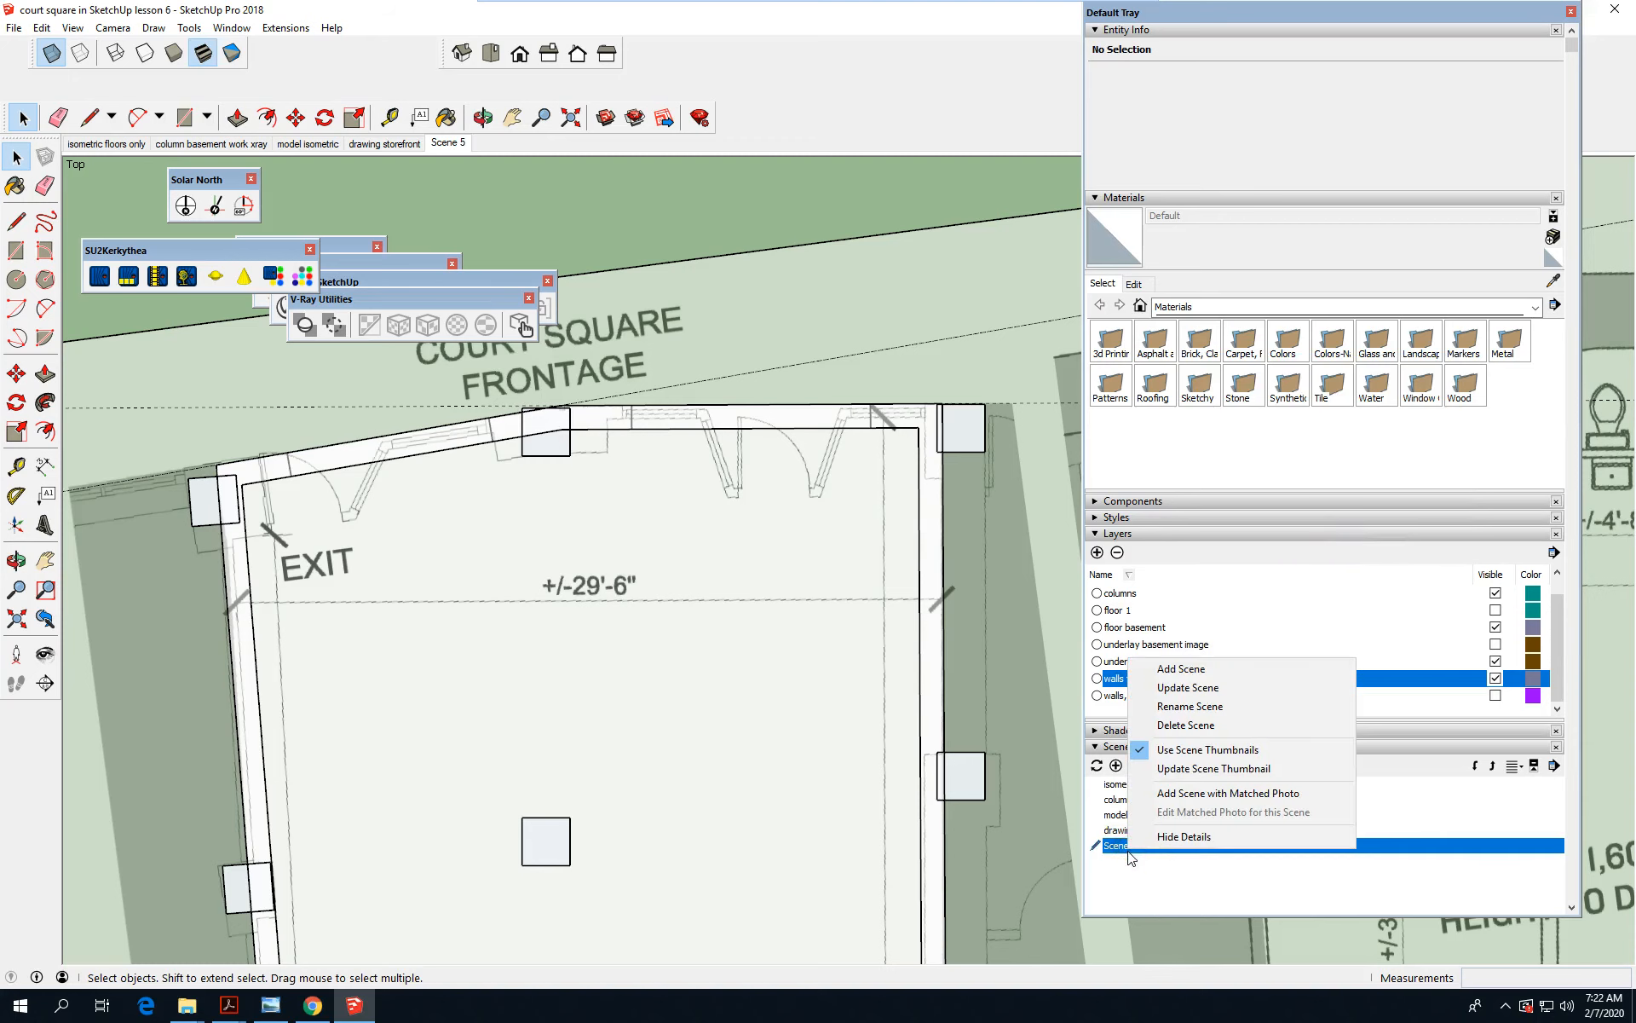
click(1237, 713)
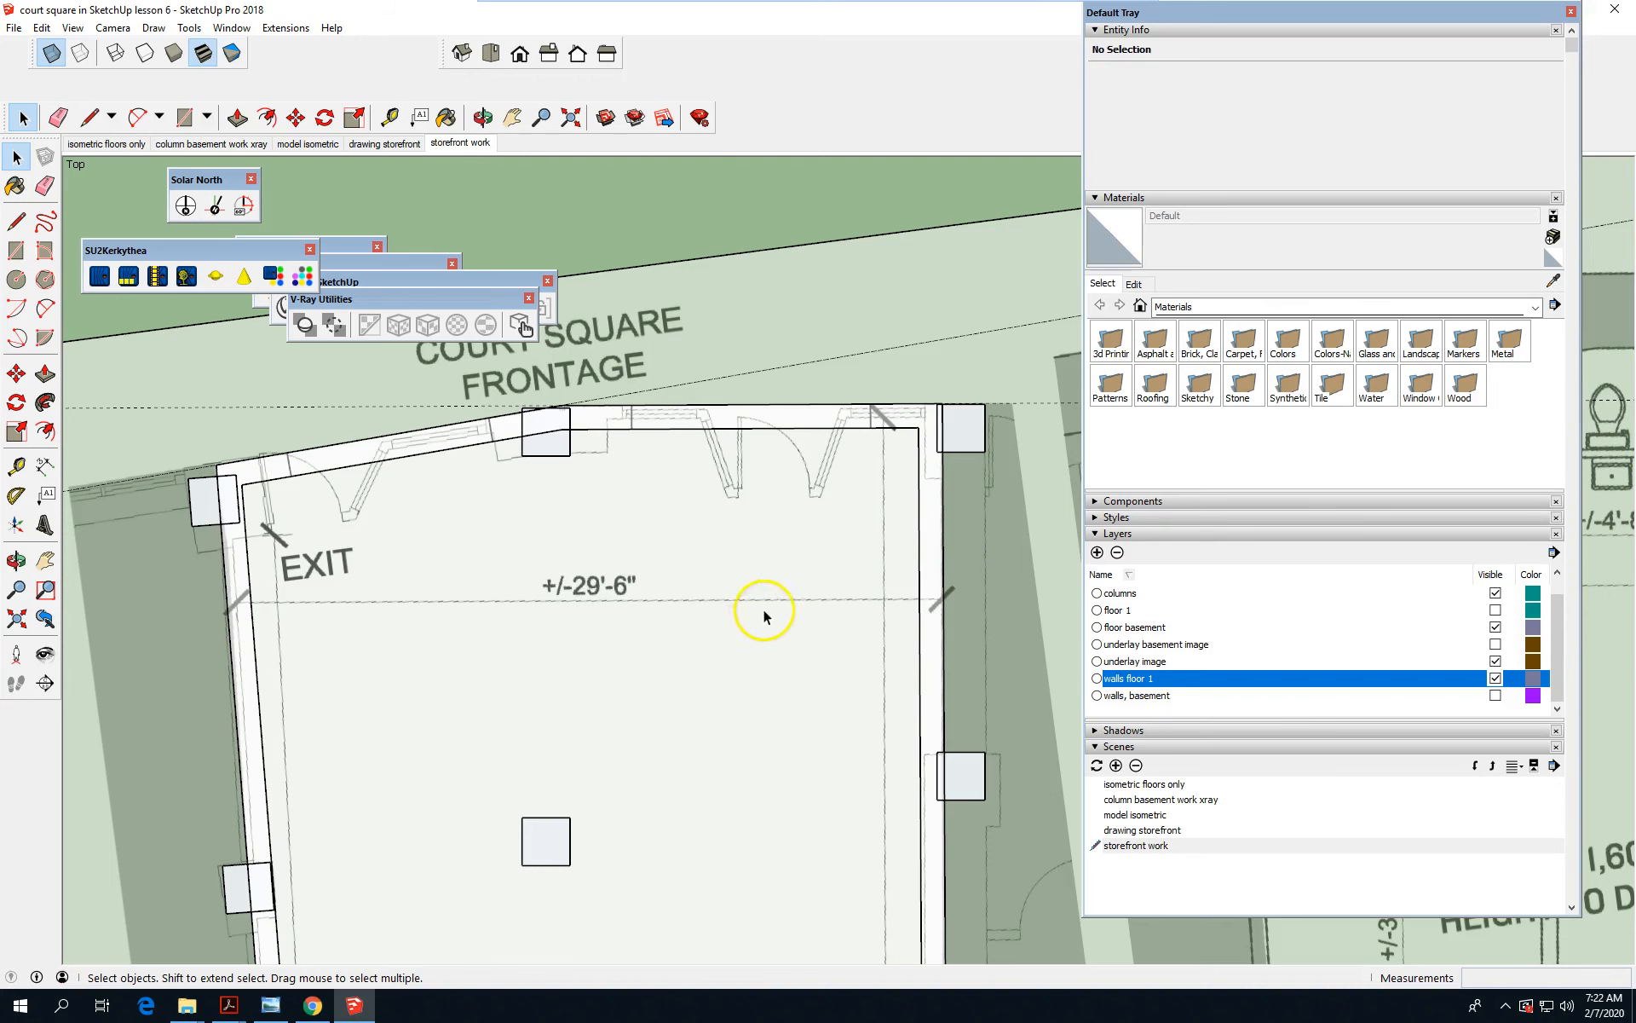
Hide the floor basement layer so the storefront walls can be worked on in 3D.
scroll(760, 614, down, 3)
mouse_move(594, 685)
middle_down()
mouse_move(682, 631)
mouse_move(847, 573)
mouse_move(409, 326)
mouse_move(256, 290)
middle_up()
mouse_move(900, 378)
middle_down()
mouse_move(468, 425)
mouse_move(264, 367)
middle_up()
mouse_move(887, 459)
middle_down()
mouse_move(935, 621)
mouse_move(937, 752)
middle_up()
scroll(936, 750, up, 6)
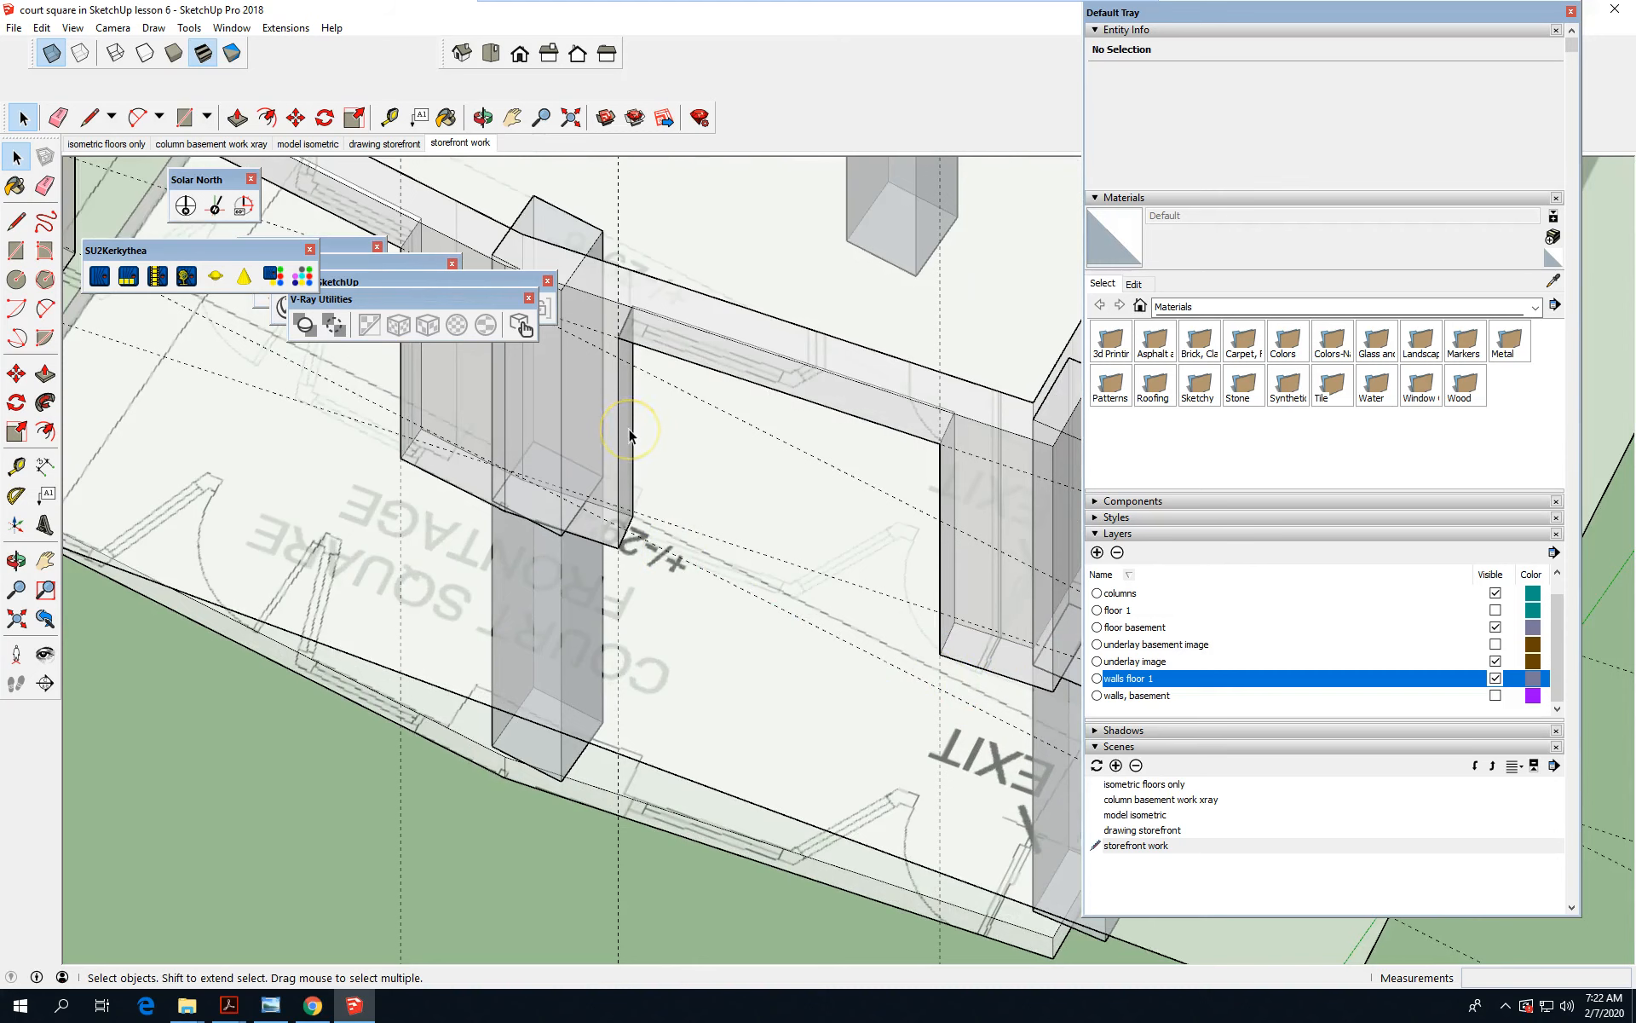
scroll(631, 427, up, 2)
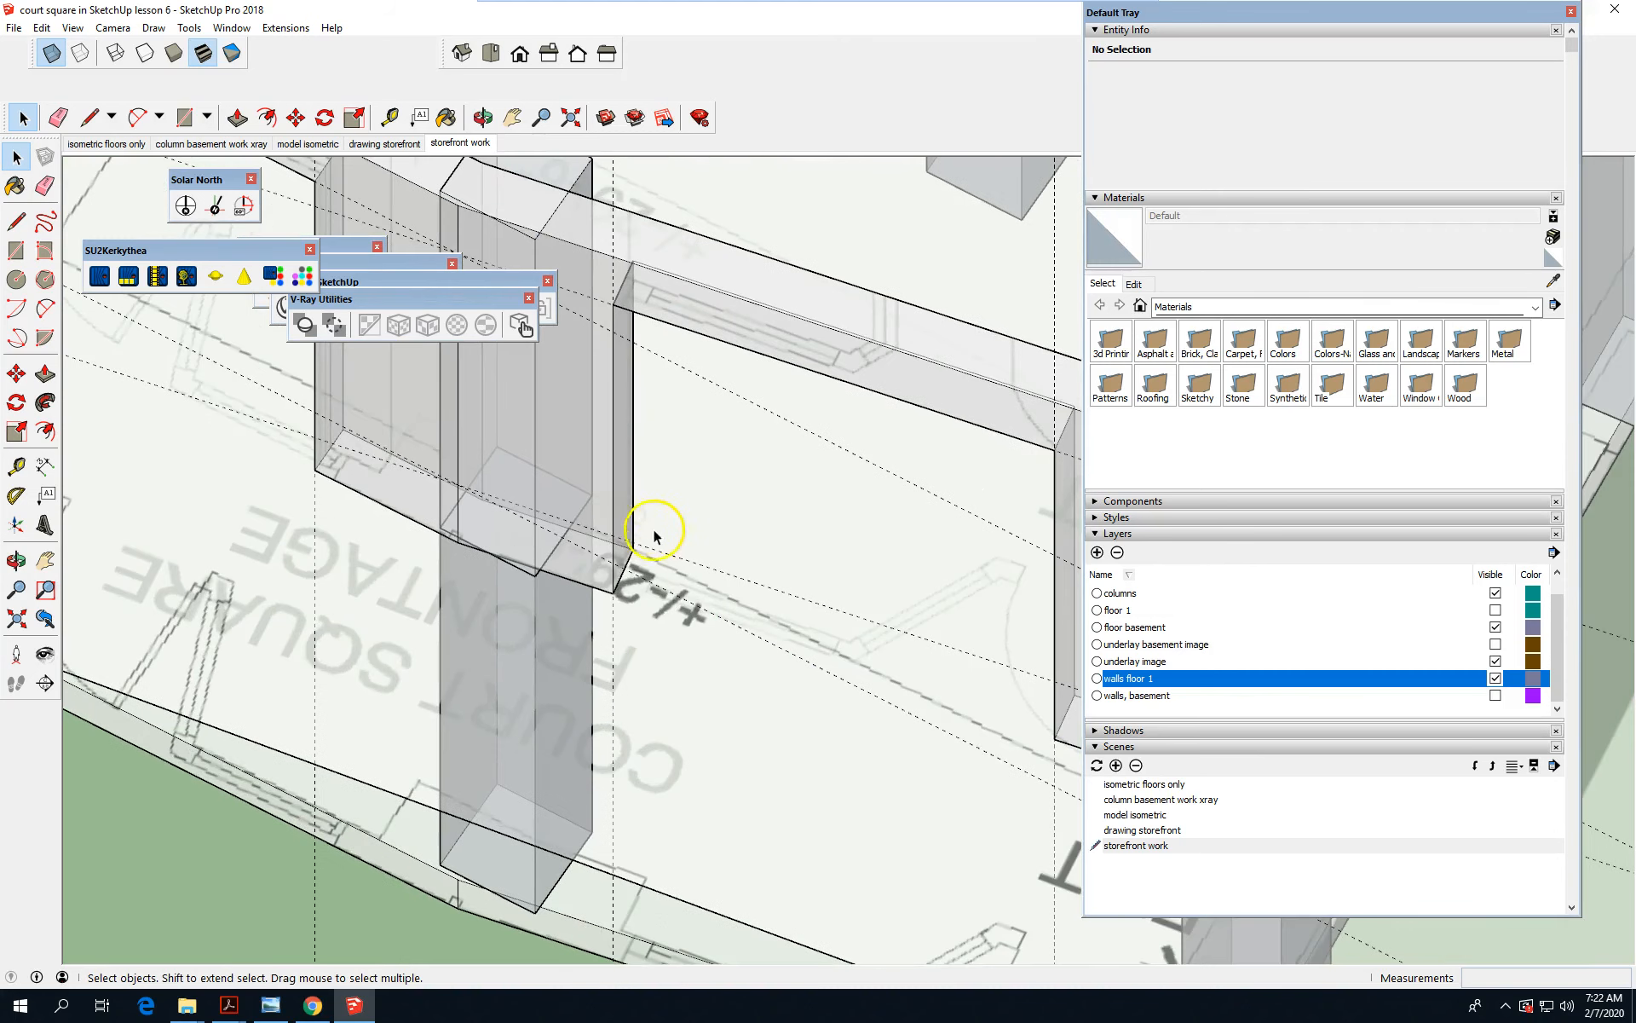
middle_drag(704, 556, 597, 563)
scroll(692, 545, down, 3)
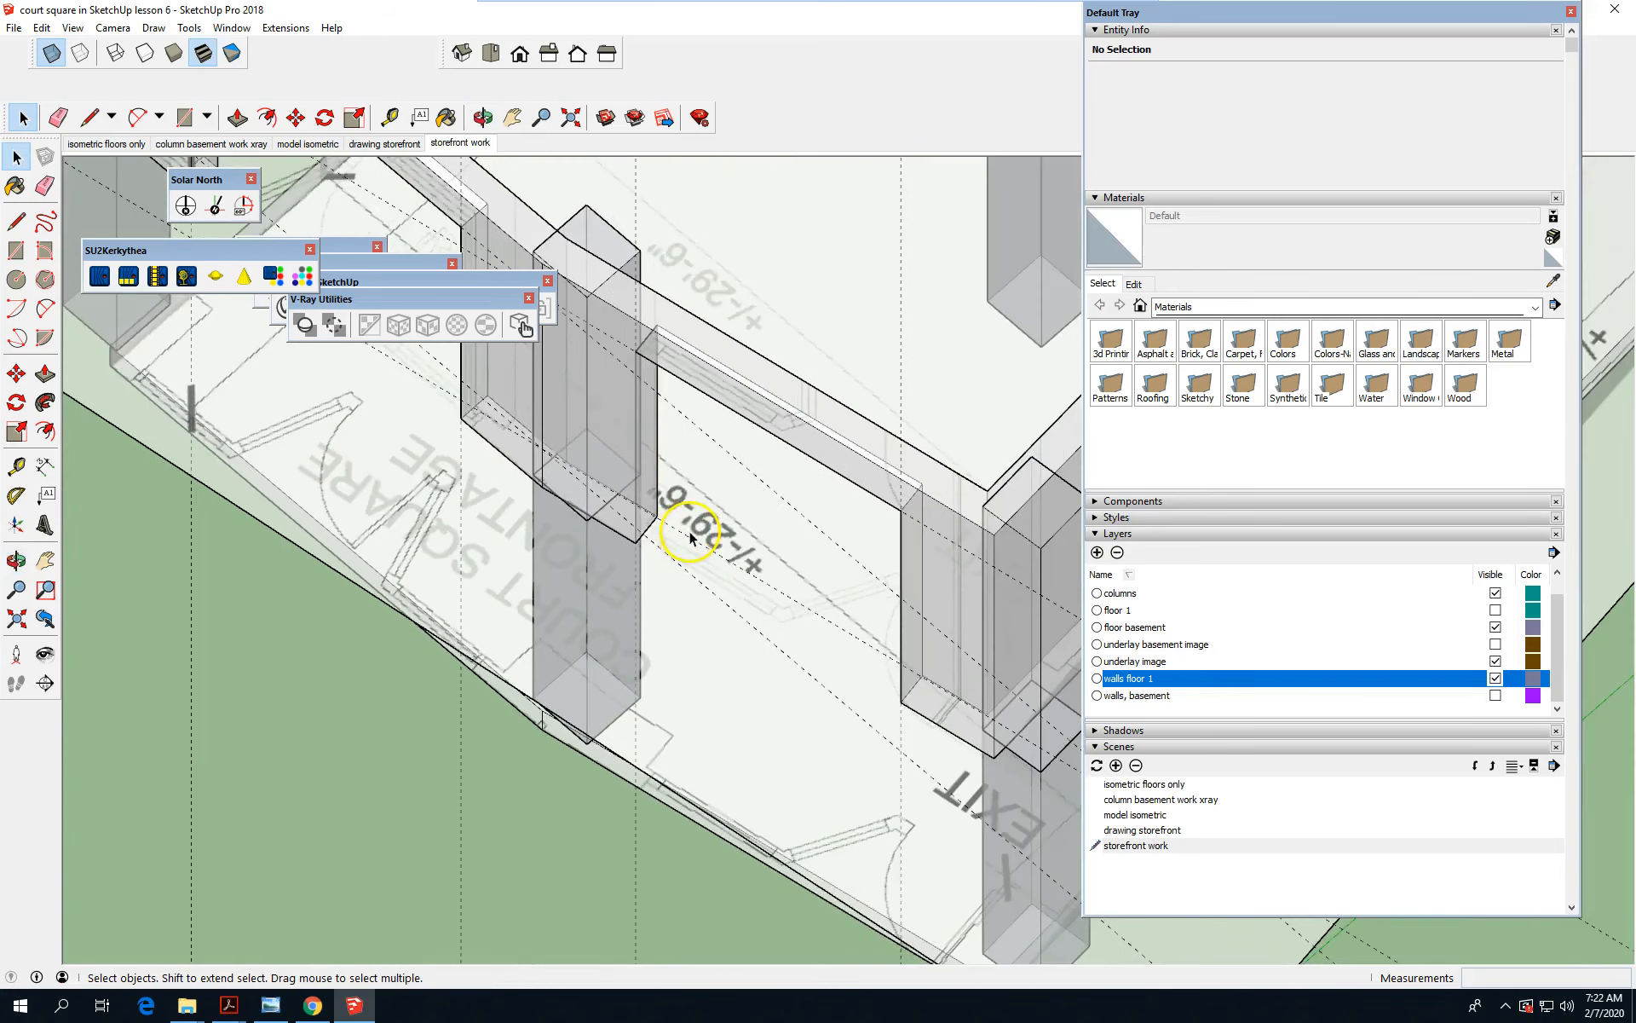
scroll(689, 524, up, 2)
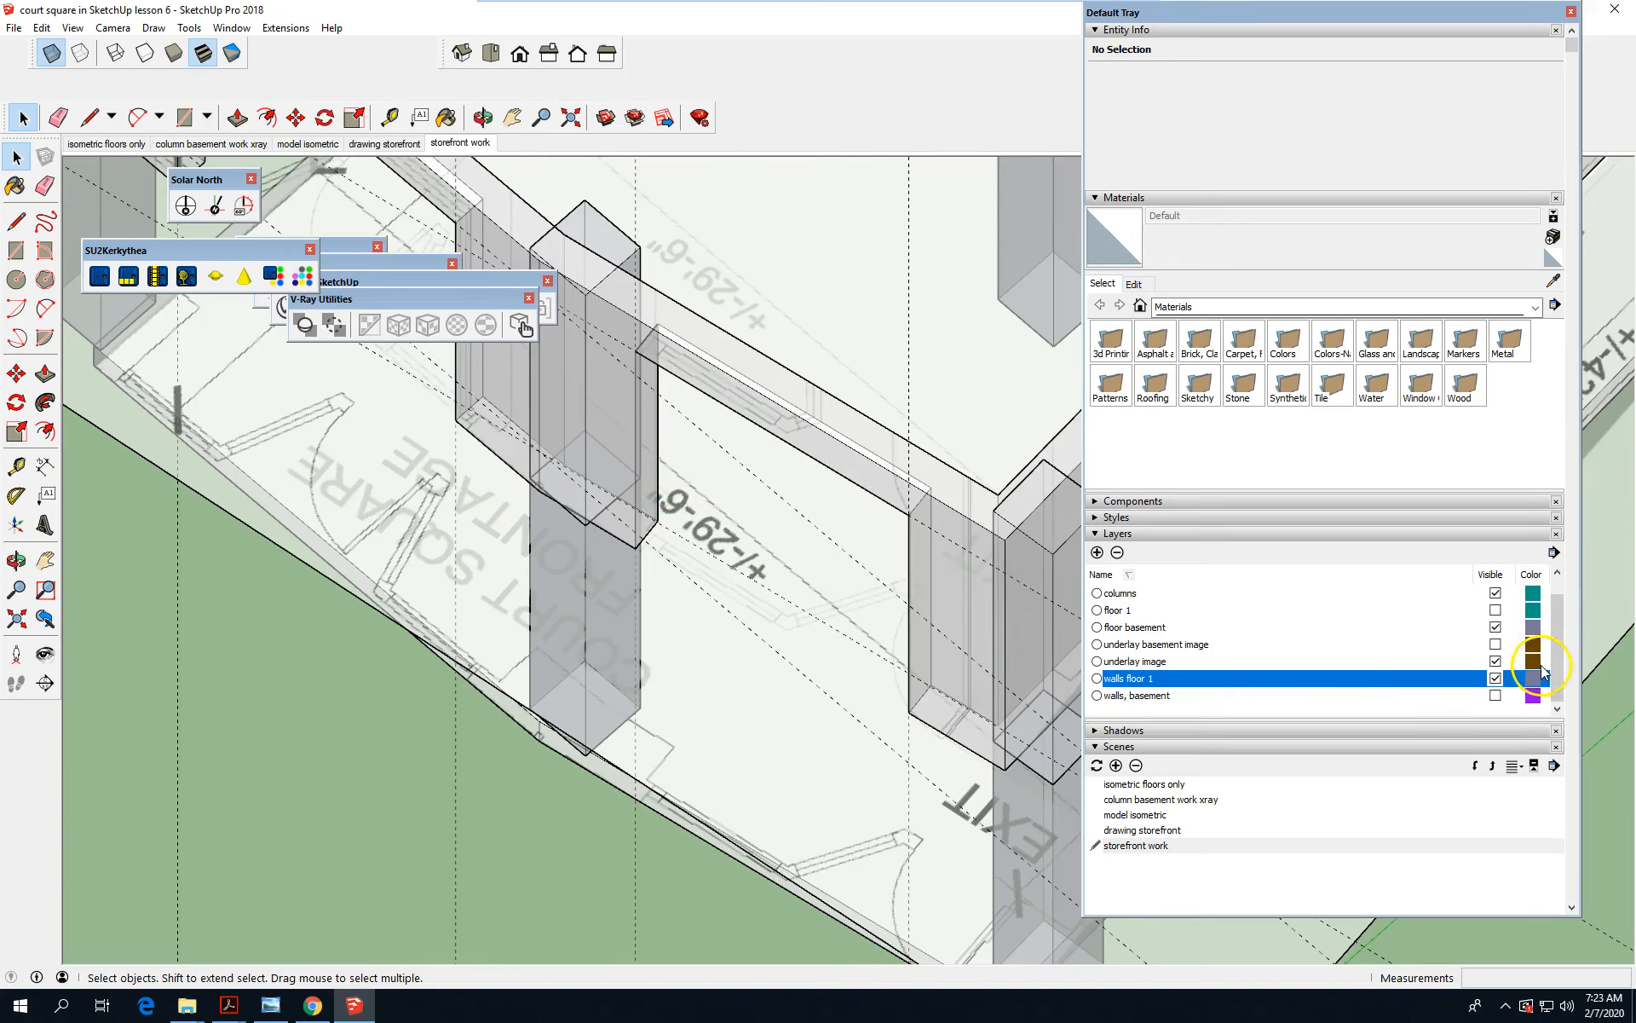
click(1496, 627)
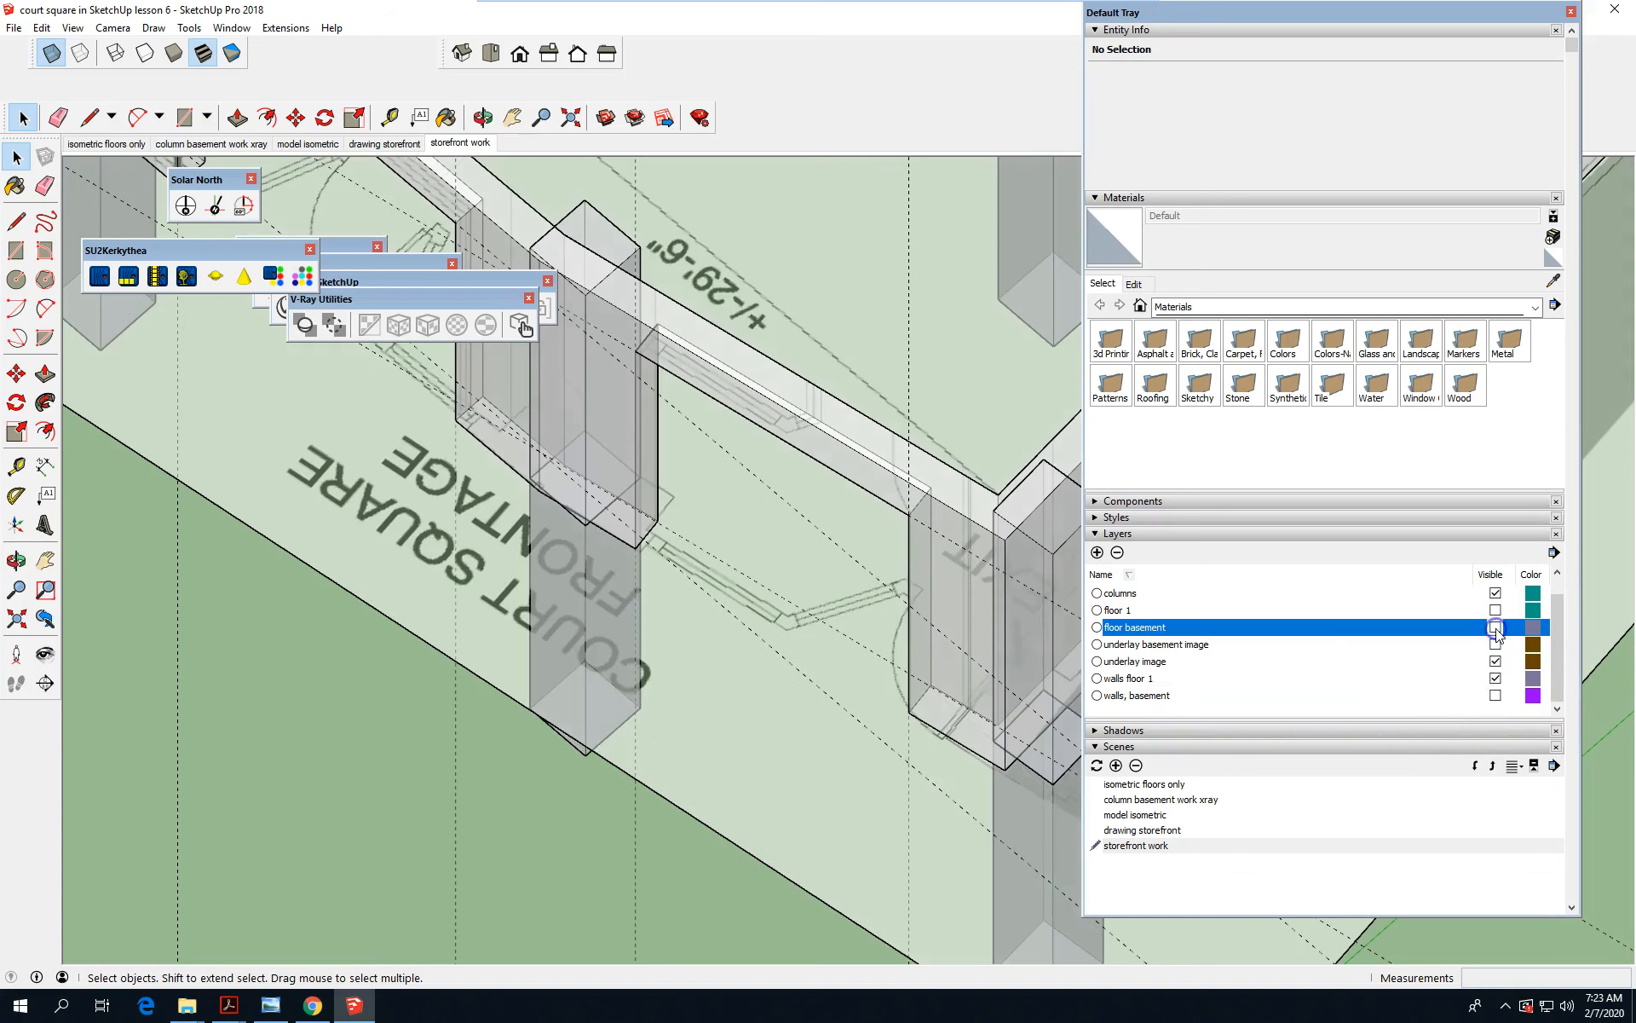
Open the floor 1 wall group for editing at the storefront's corner pier opposite the exit.
scroll(785, 702, down, 8)
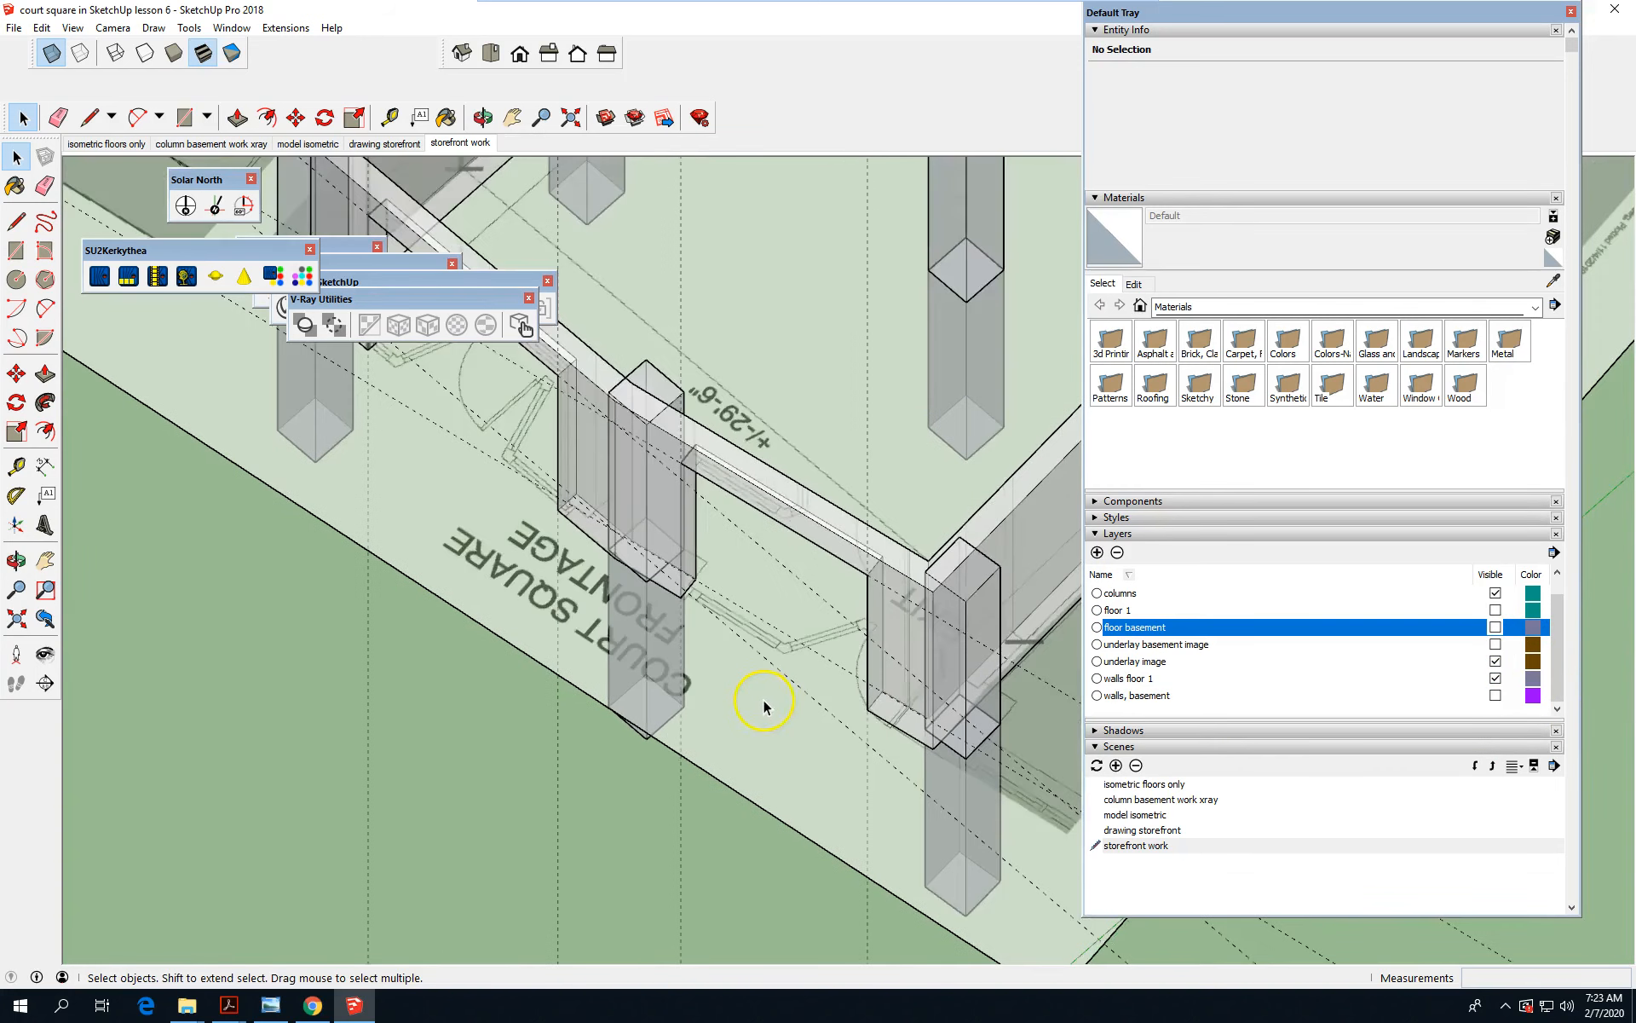
scroll(358, 409, up, 2)
scroll(759, 693, down, 3)
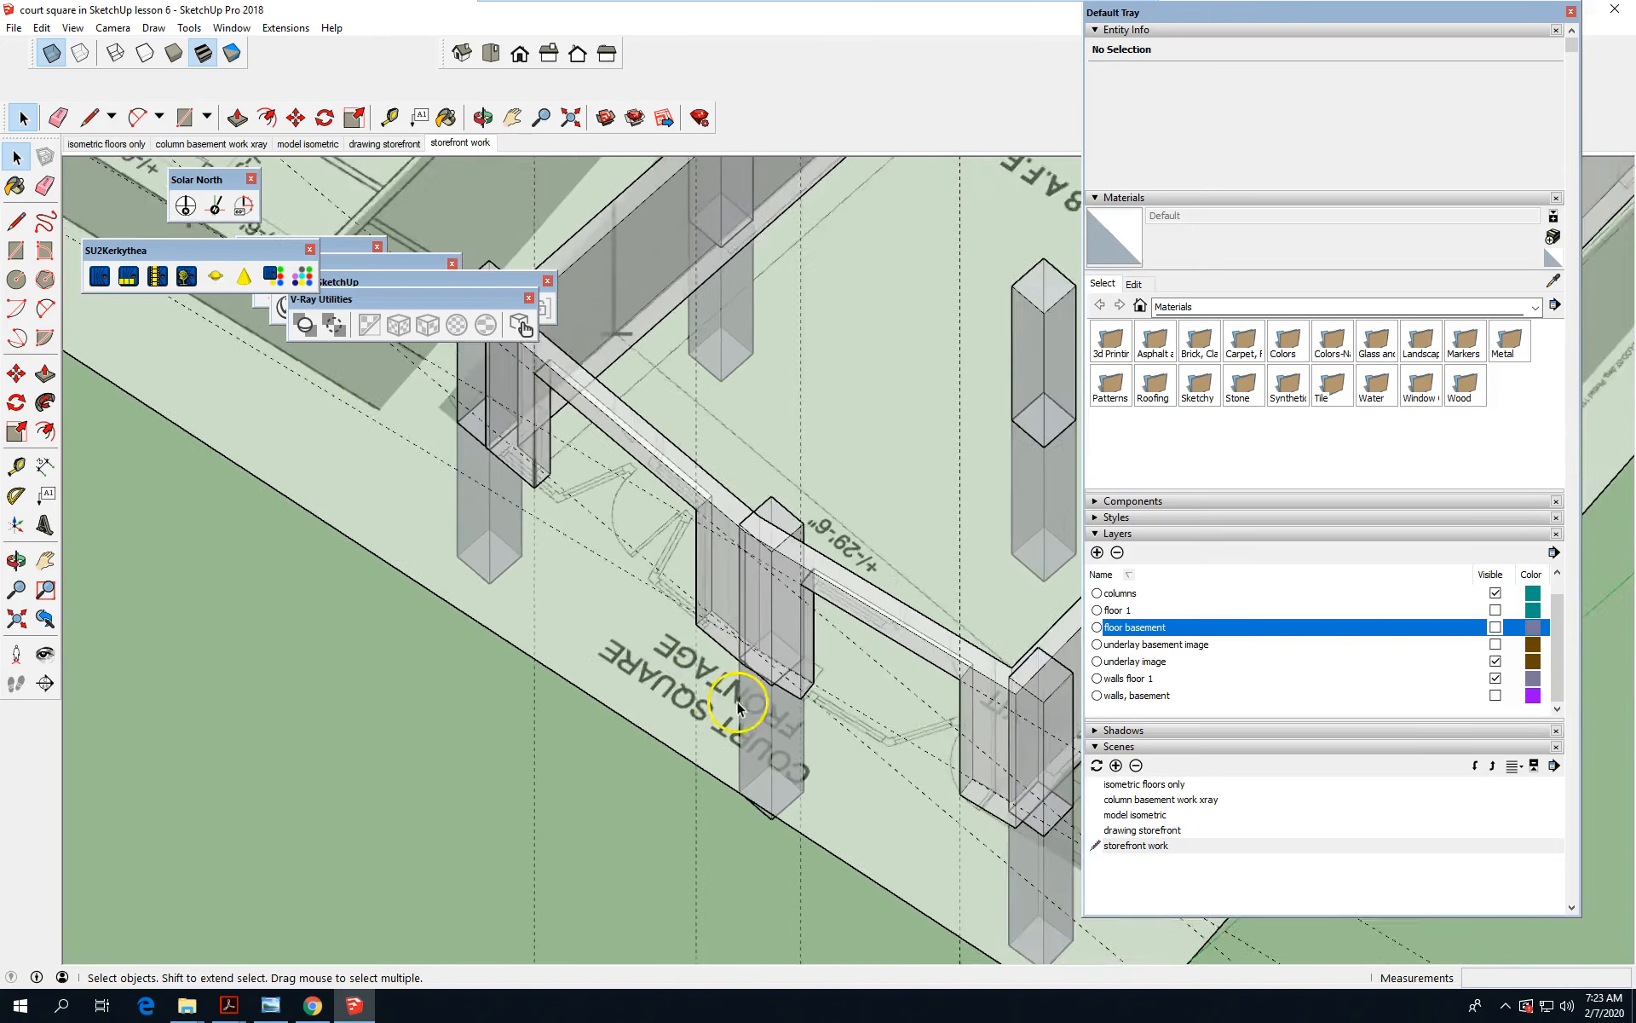
scroll(461, 384, up, 3)
scroll(584, 475, up, 2)
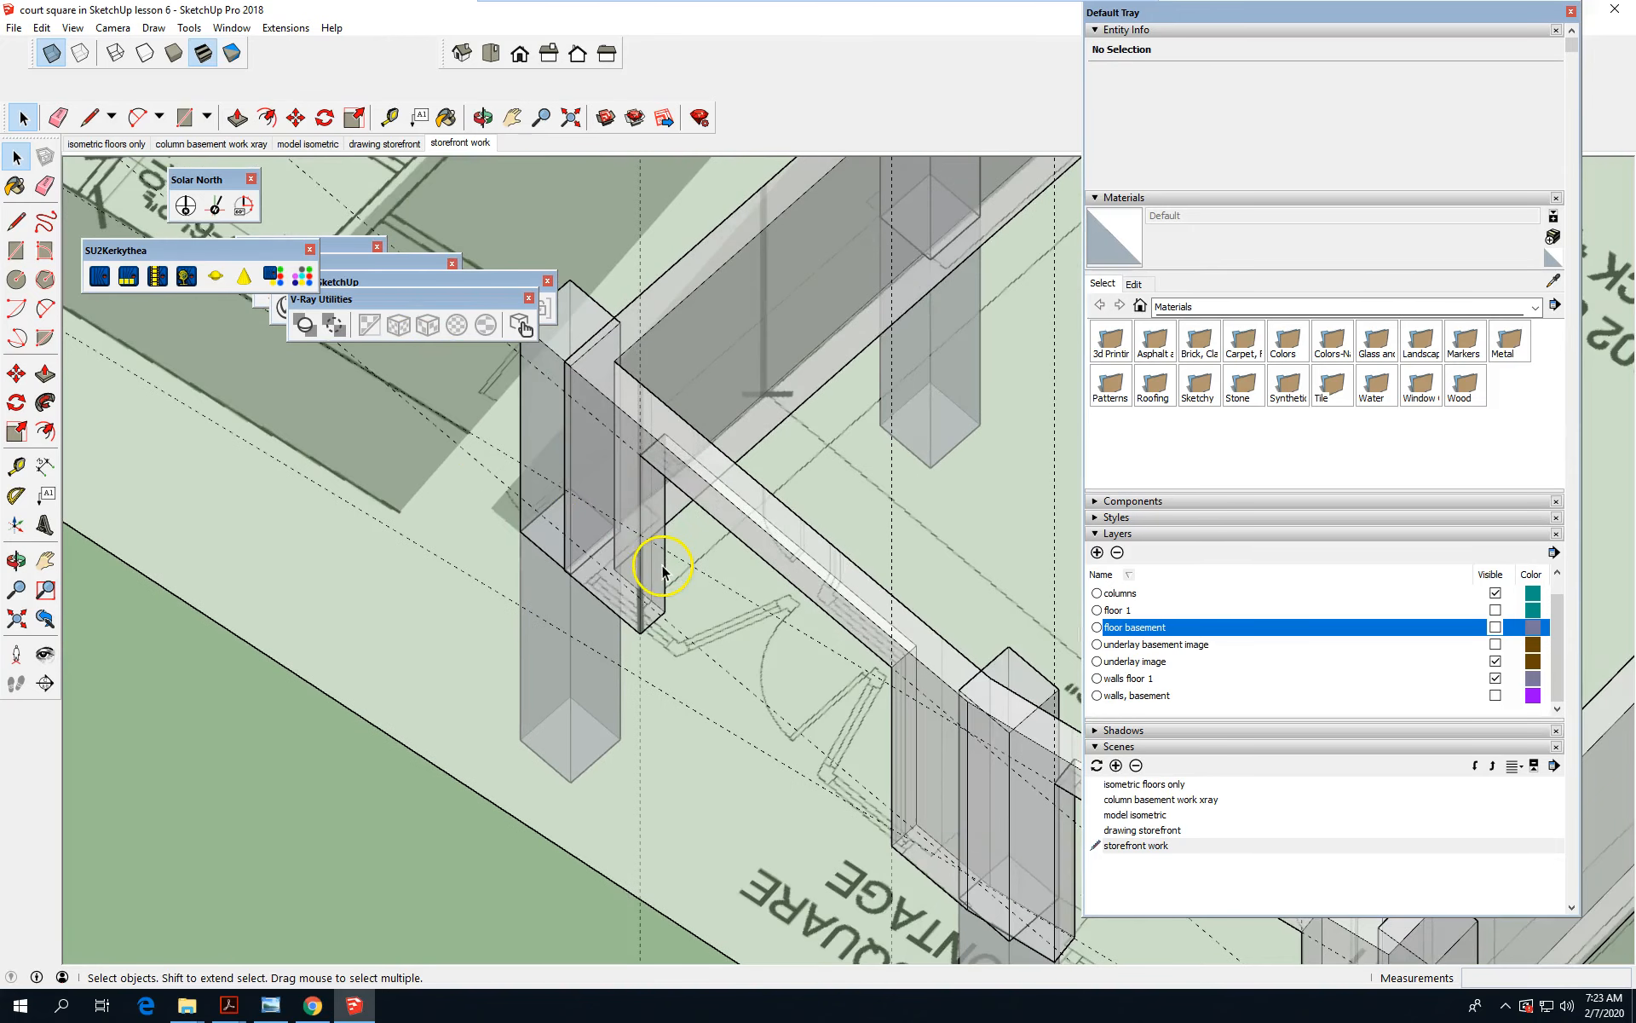
click(663, 569)
double_click(656, 569)
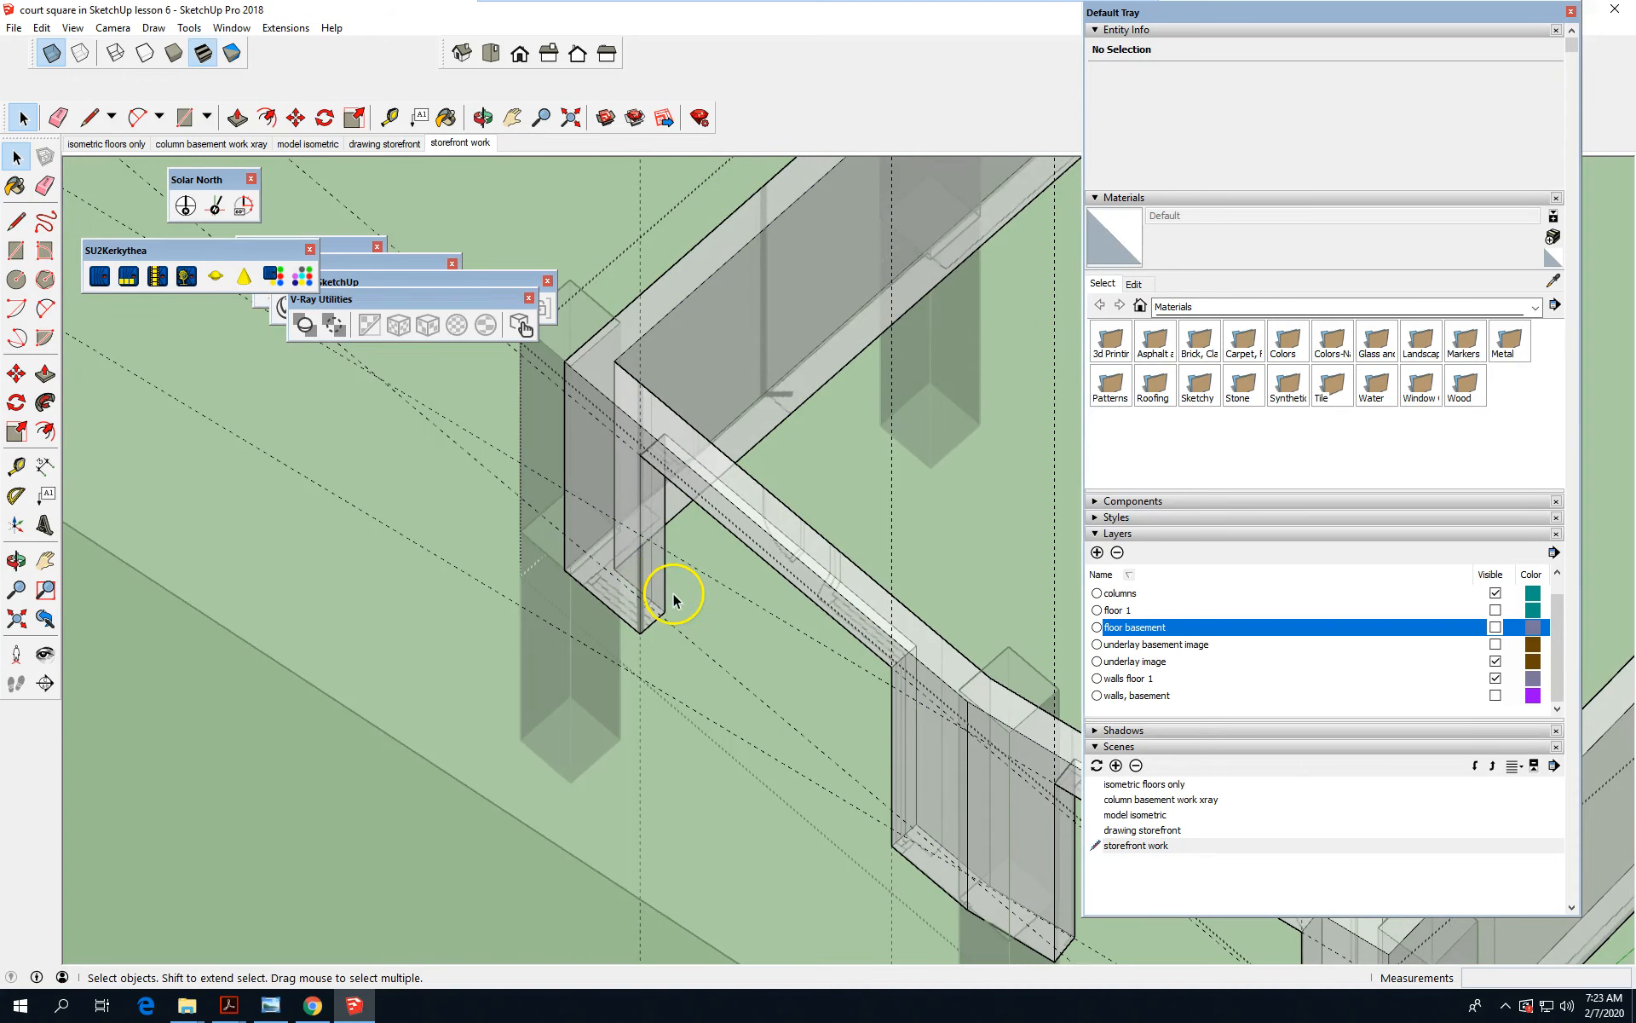
Push the opening's jamb face on that corner pier back 1' 11" with Push/Pull to widen the opening.
scroll(591, 586, up, 3)
click(723, 562)
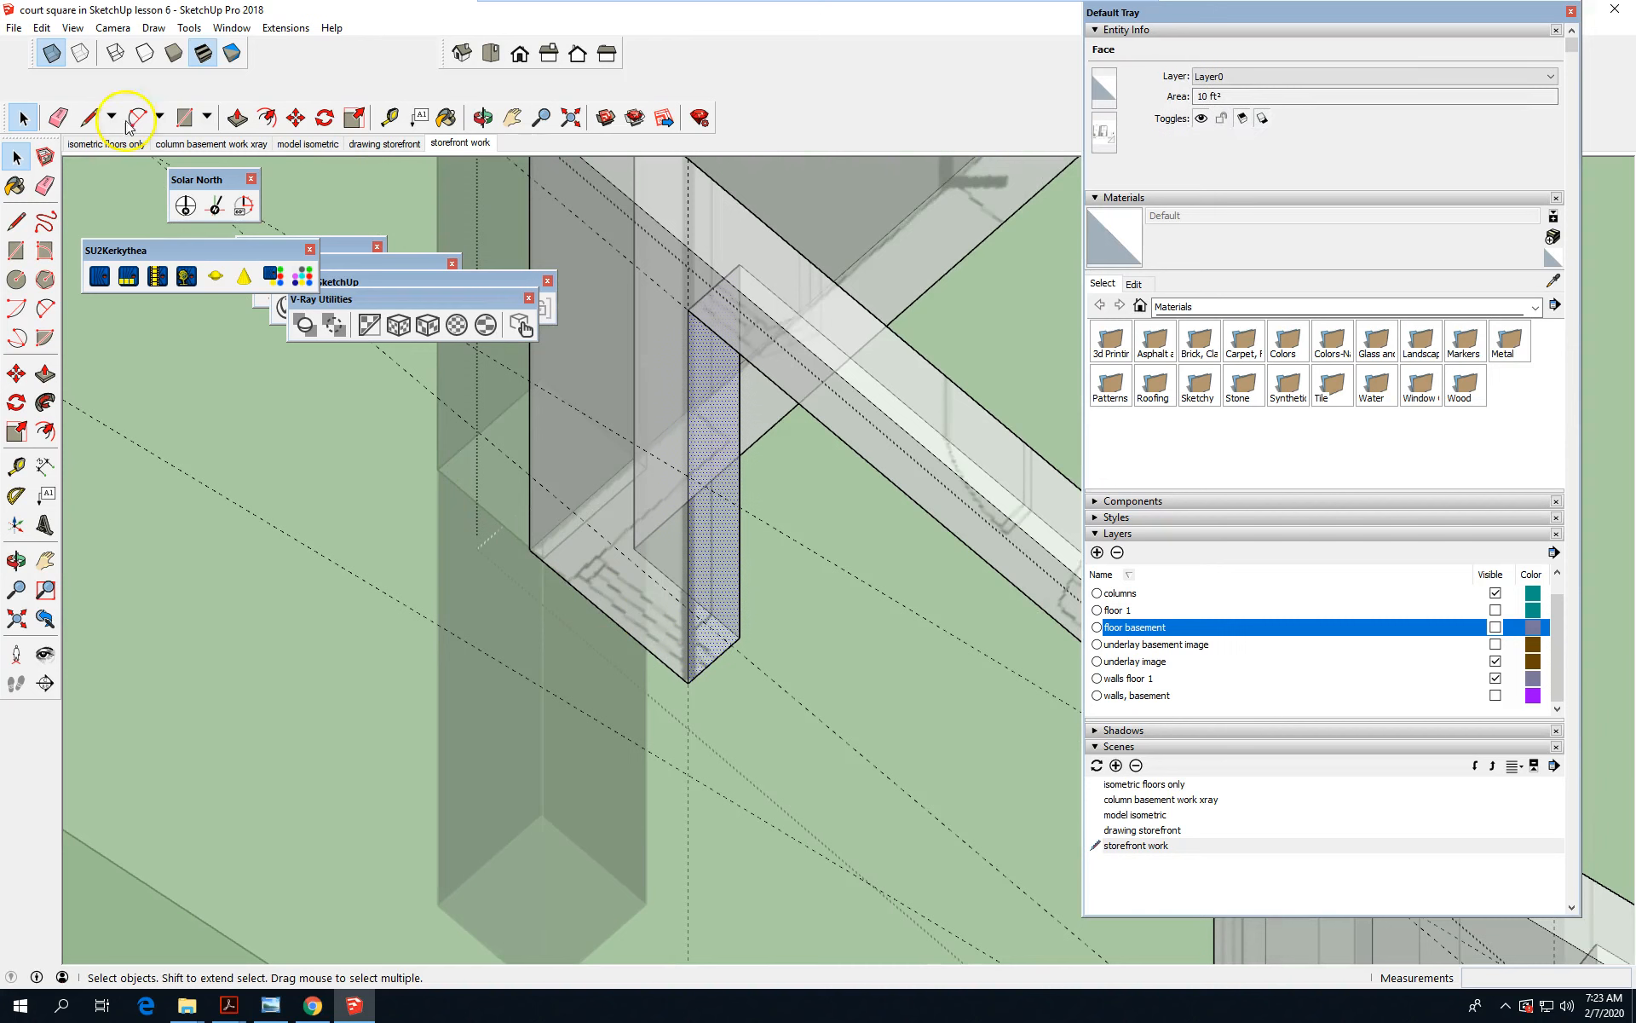
click(236, 119)
drag(709, 658, 610, 545)
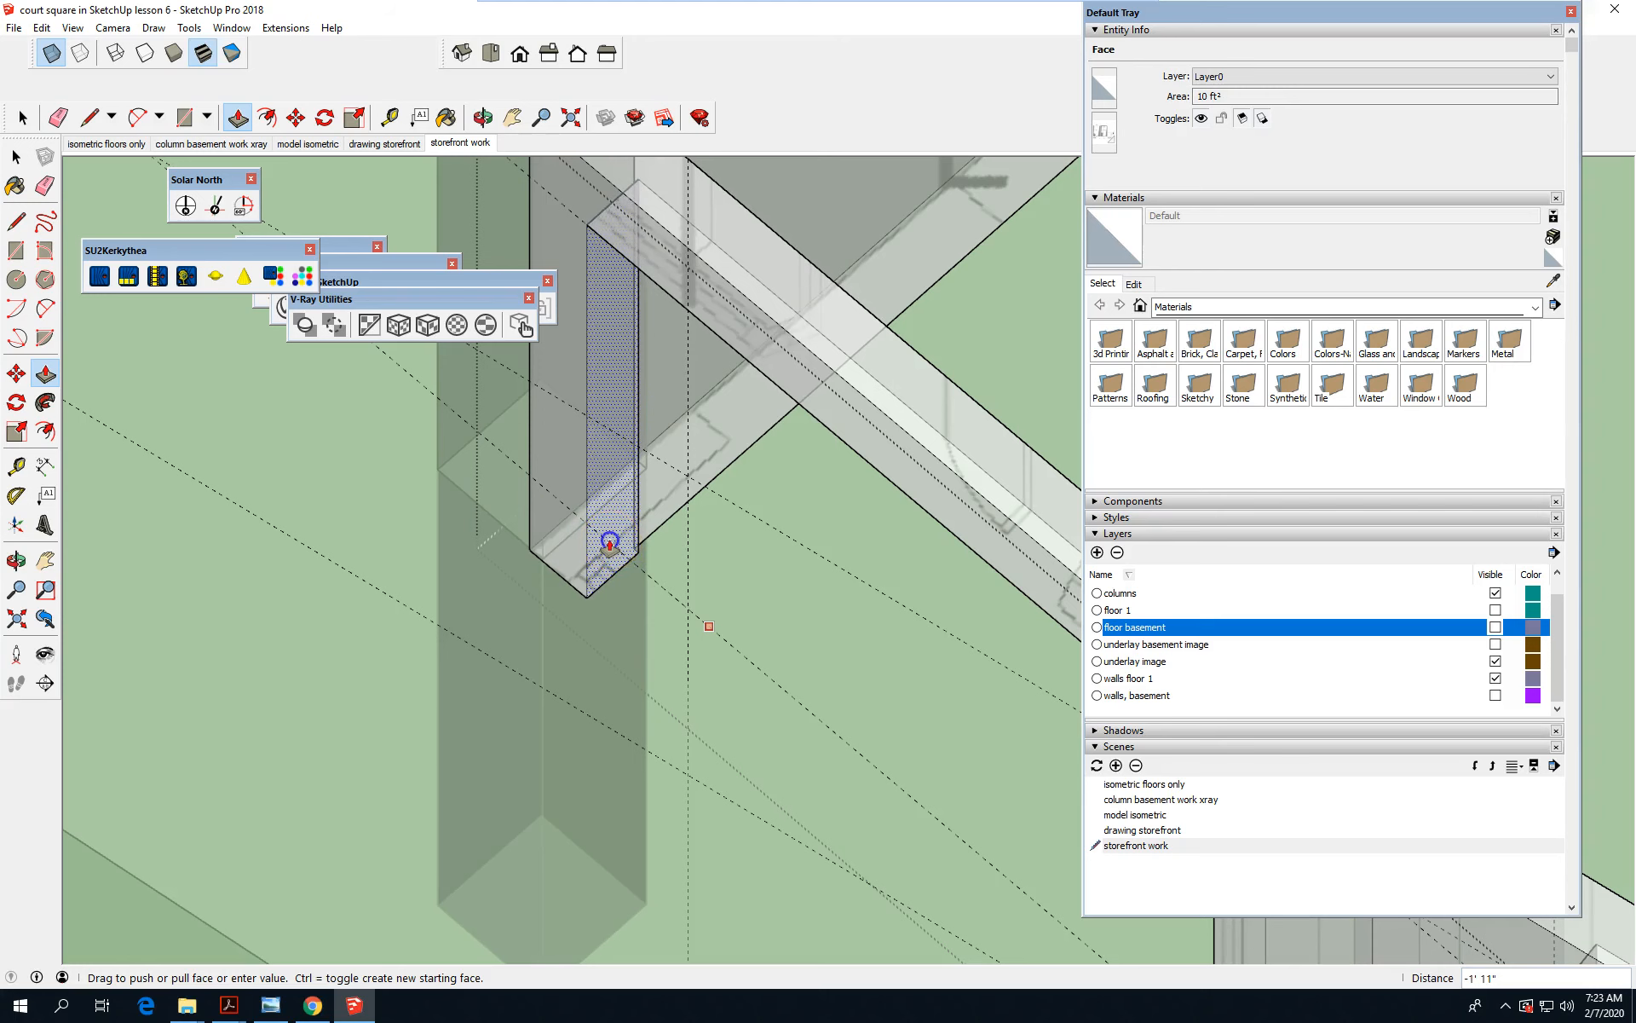
click(610, 541)
Move the same opening's opposite jamb face, on the central pier, about 5 1/2" along the wall to widen the opening.
scroll(291, 516, down, 5)
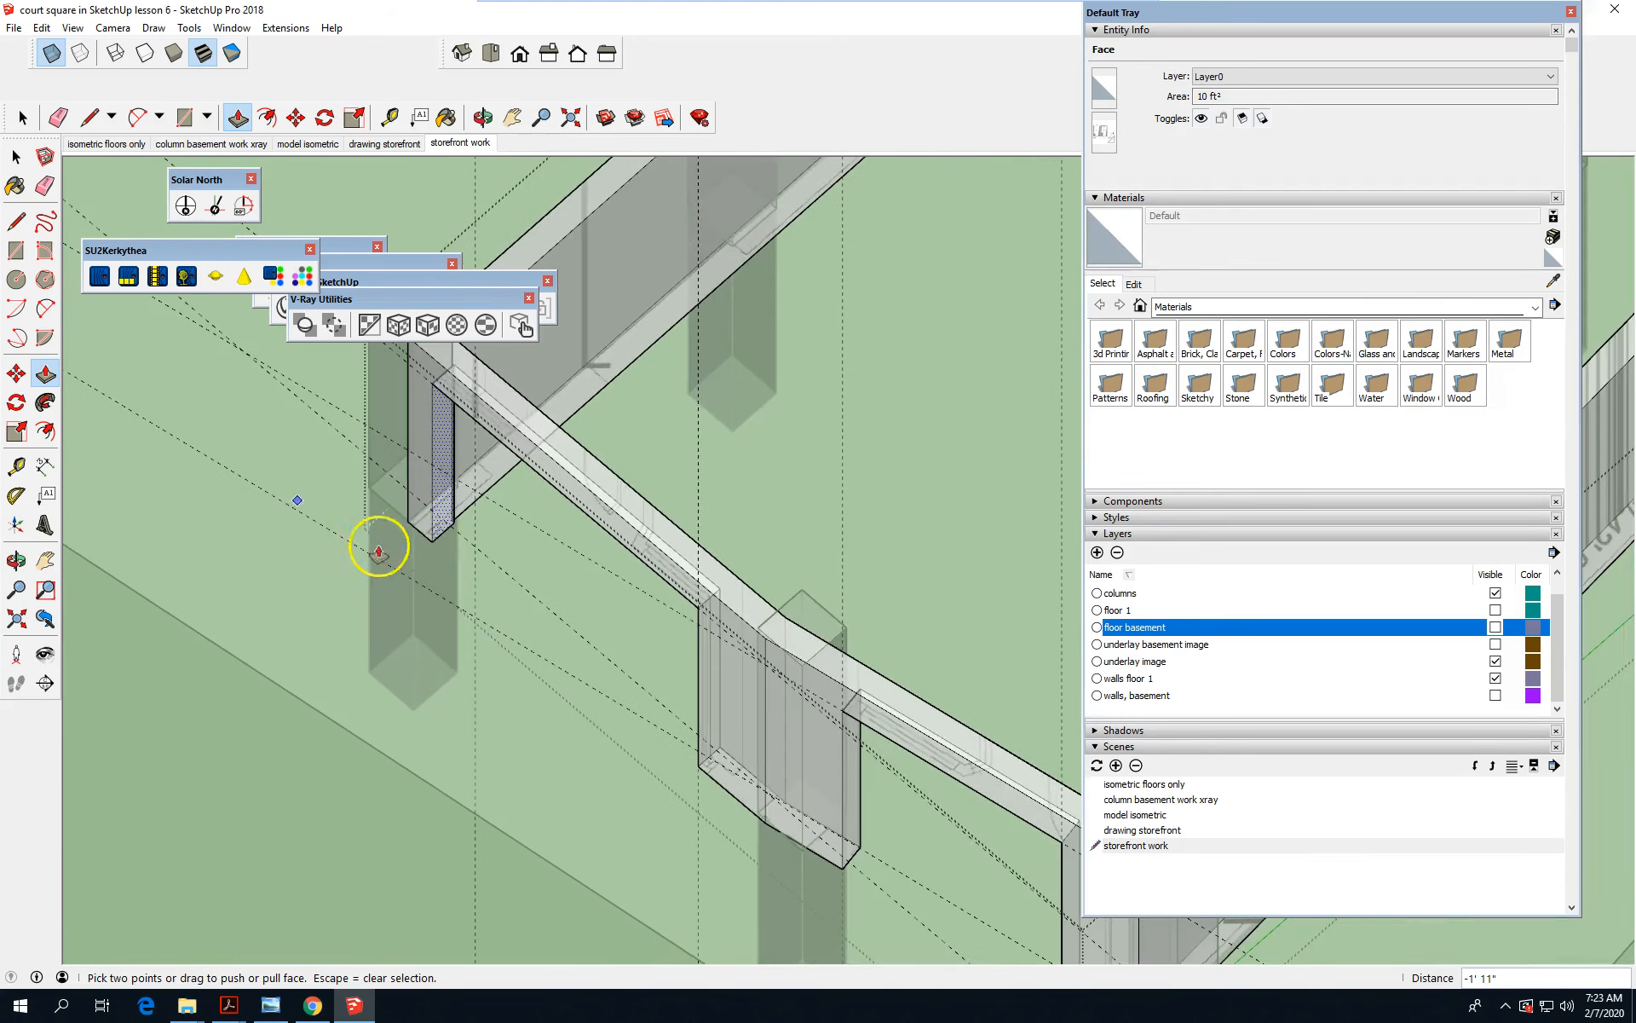
middle_drag(512, 764, 1016, 742)
scroll(1012, 748, up, 6)
middle_drag(606, 672, 921, 629)
key(p)
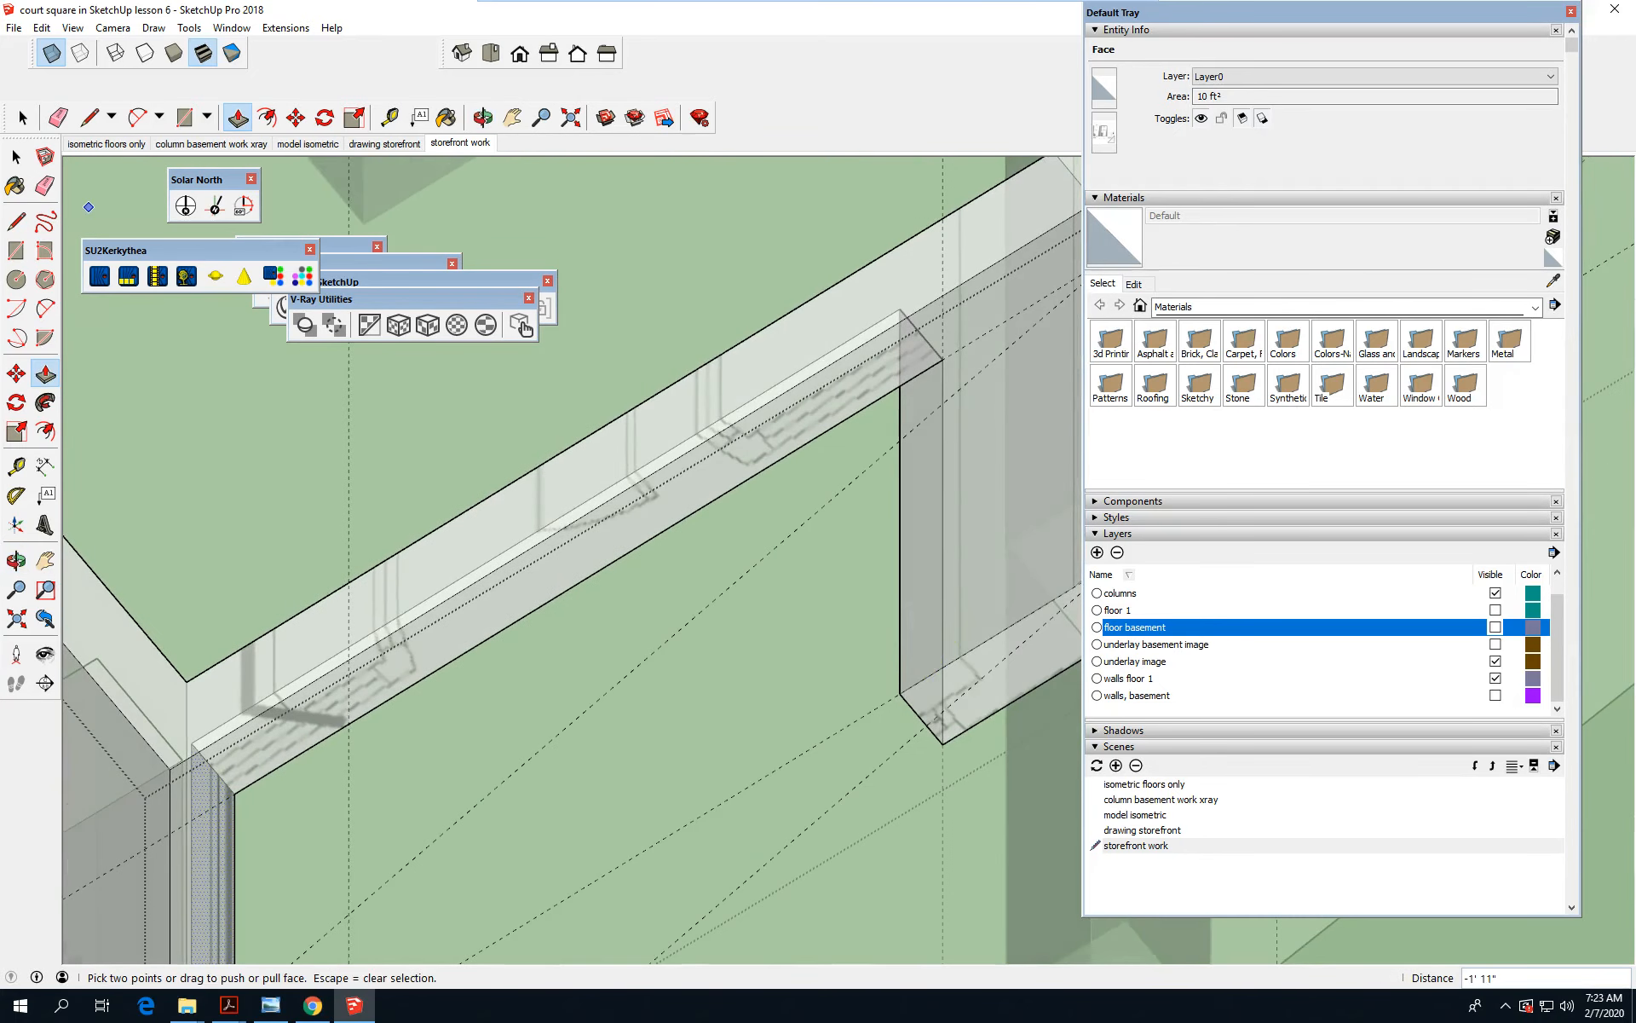
click(16, 155)
click(917, 629)
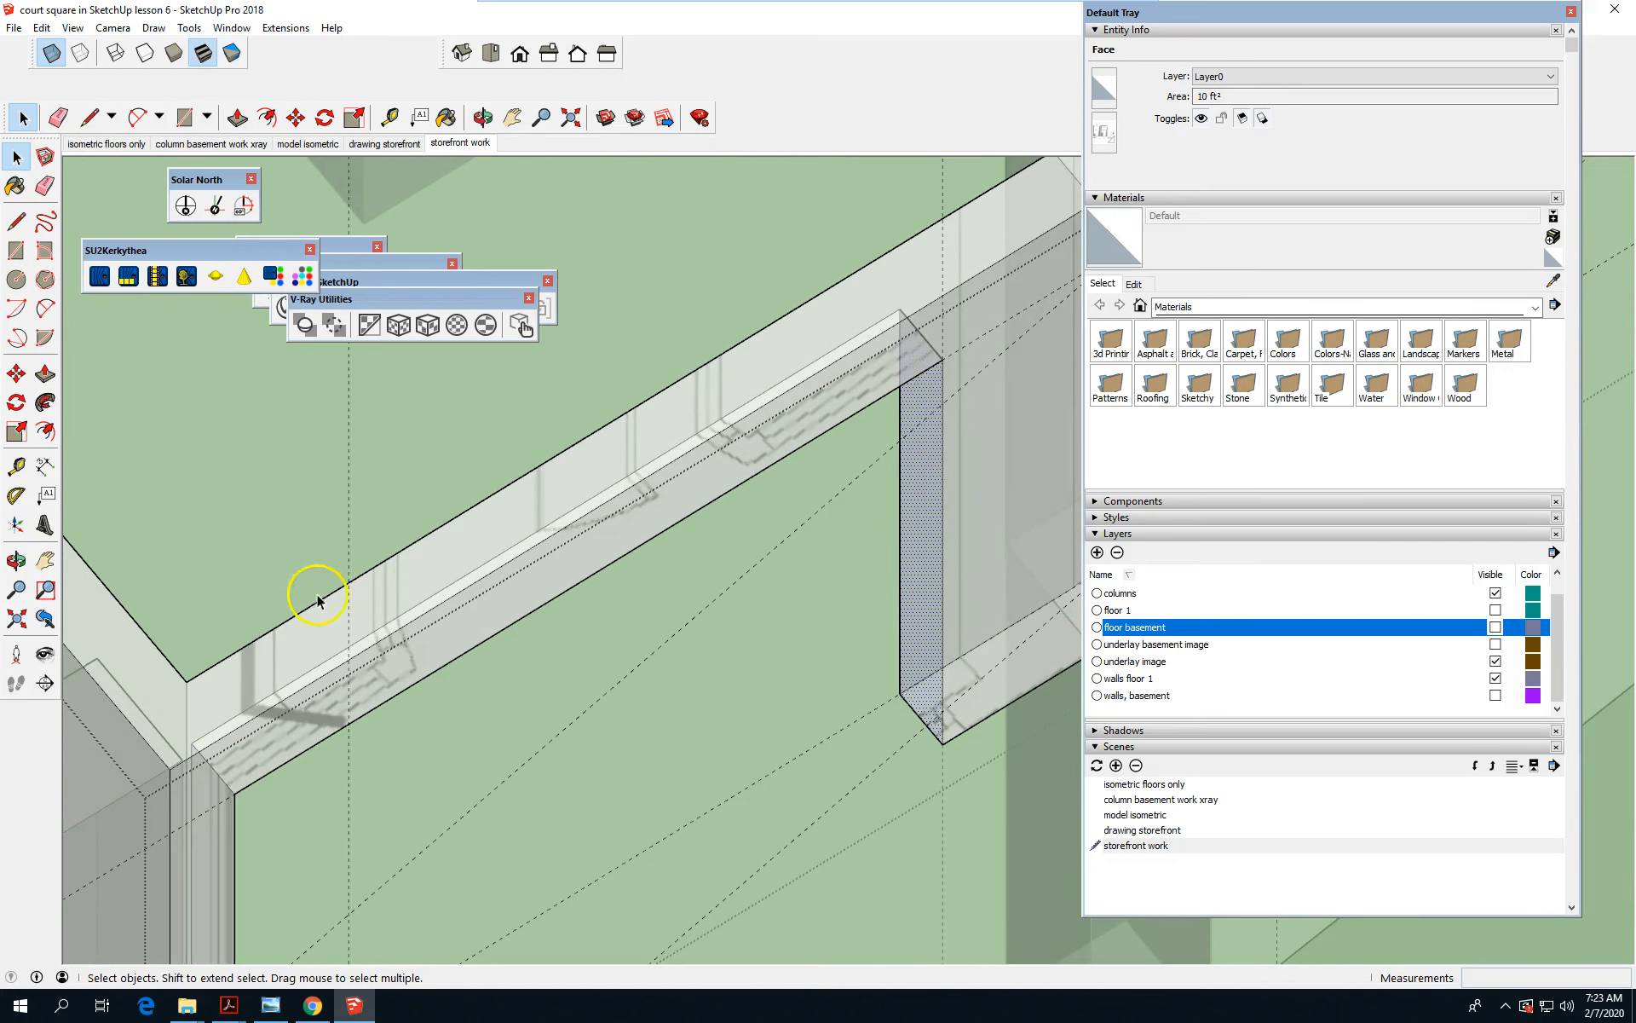
scroll(433, 579, down, 1)
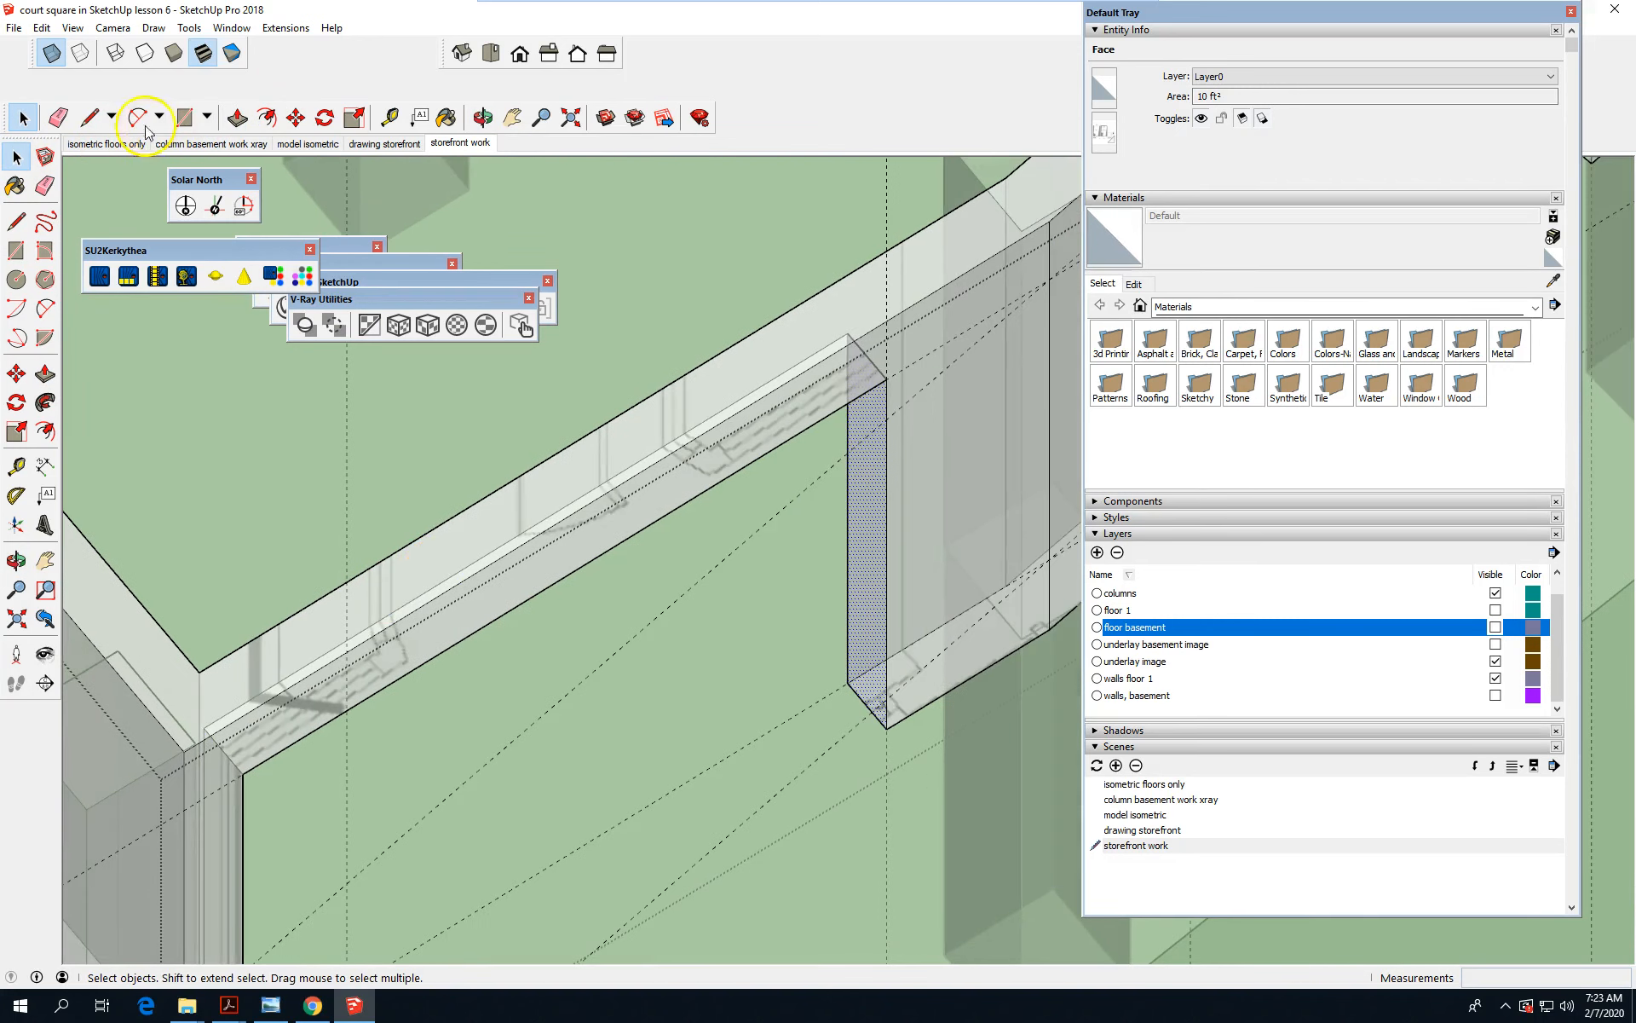
click(17, 373)
scroll(903, 648, up, 1)
click(865, 645)
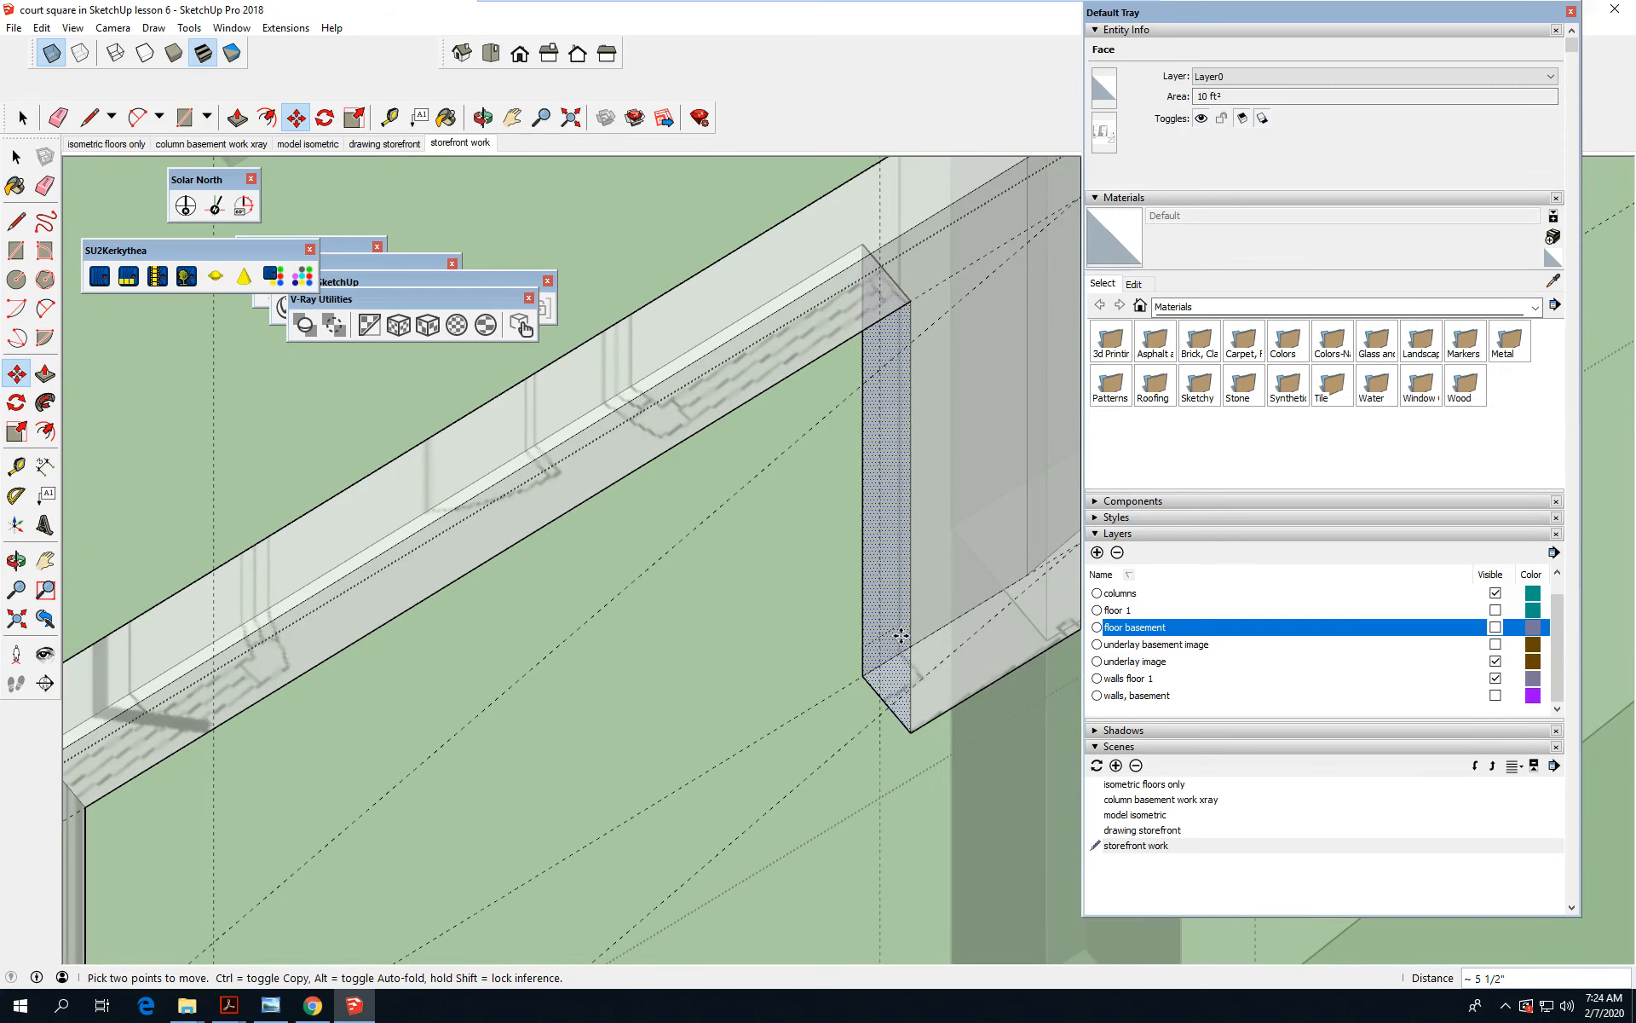
click(830, 628)
click(328, 553)
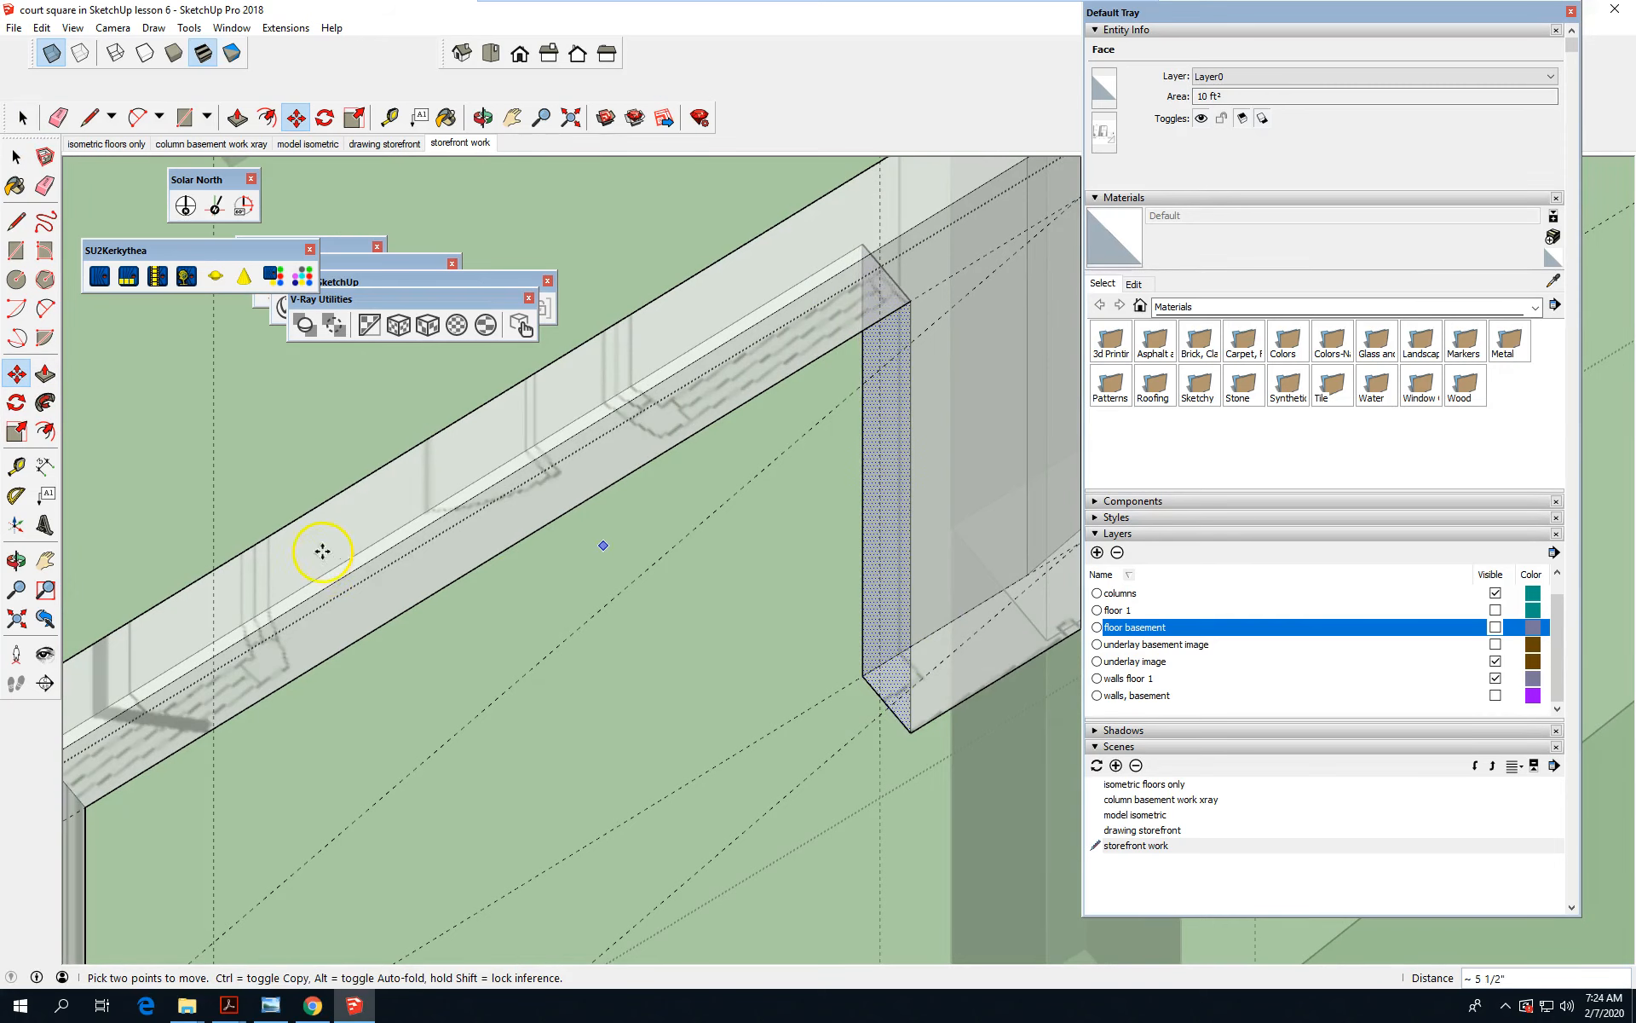
scroll(489, 625, down, 6)
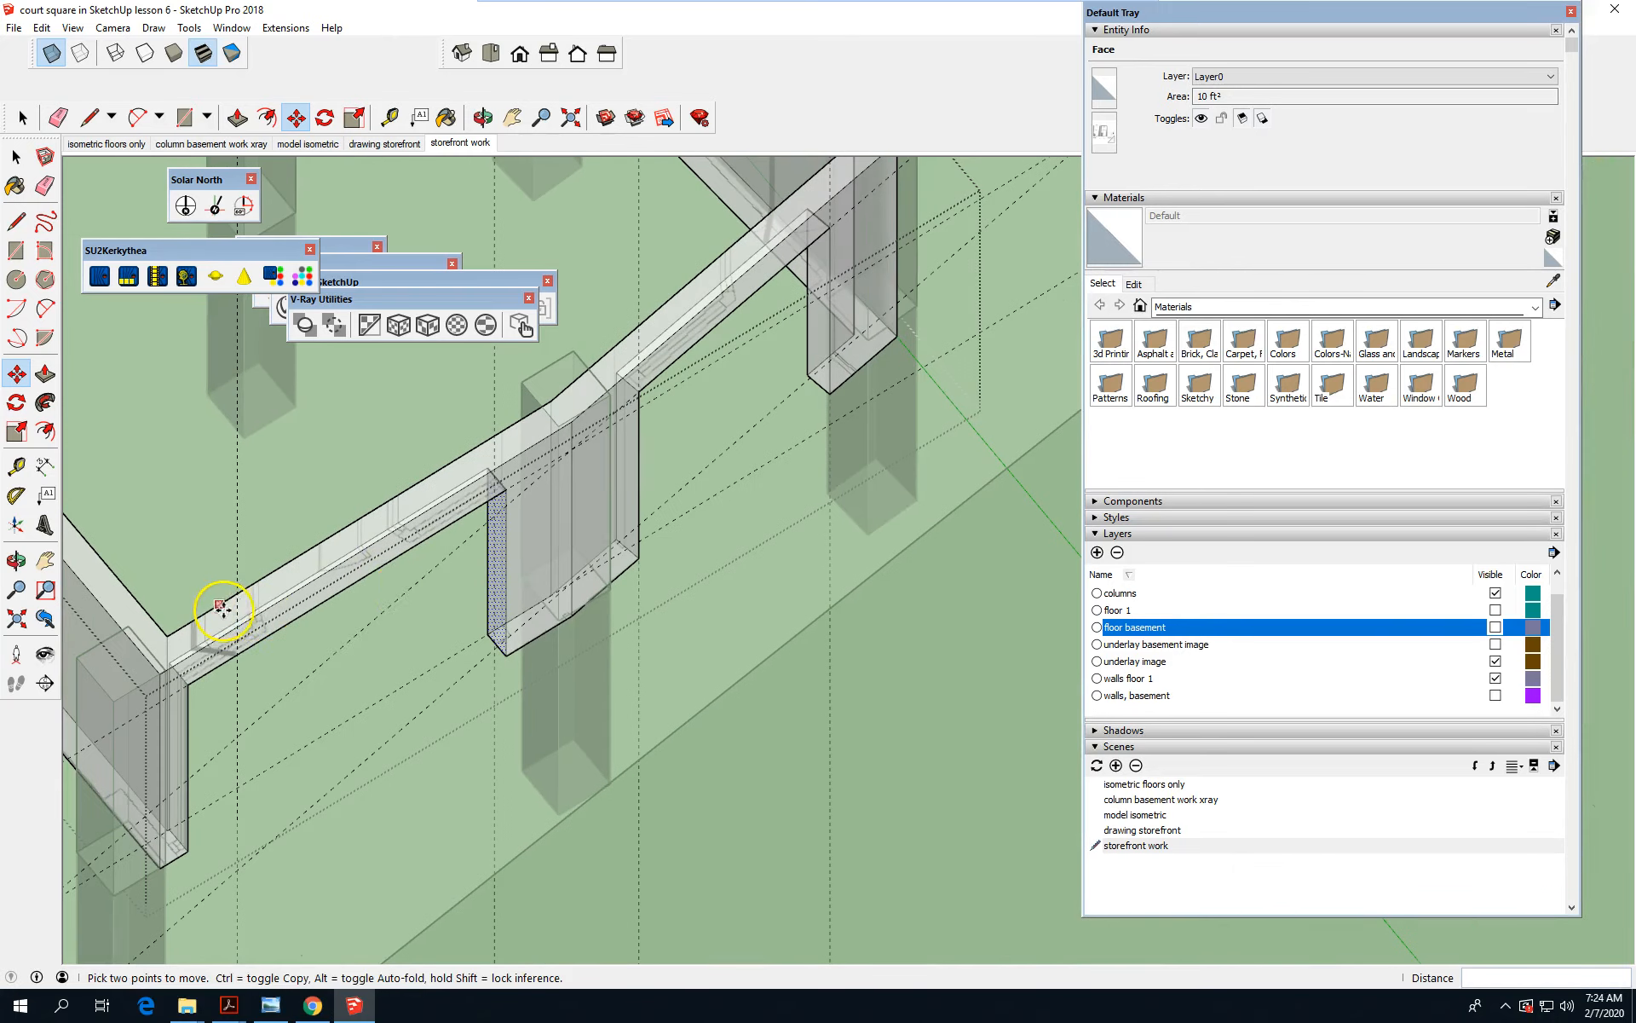
middle_drag(733, 476, 770, 402)
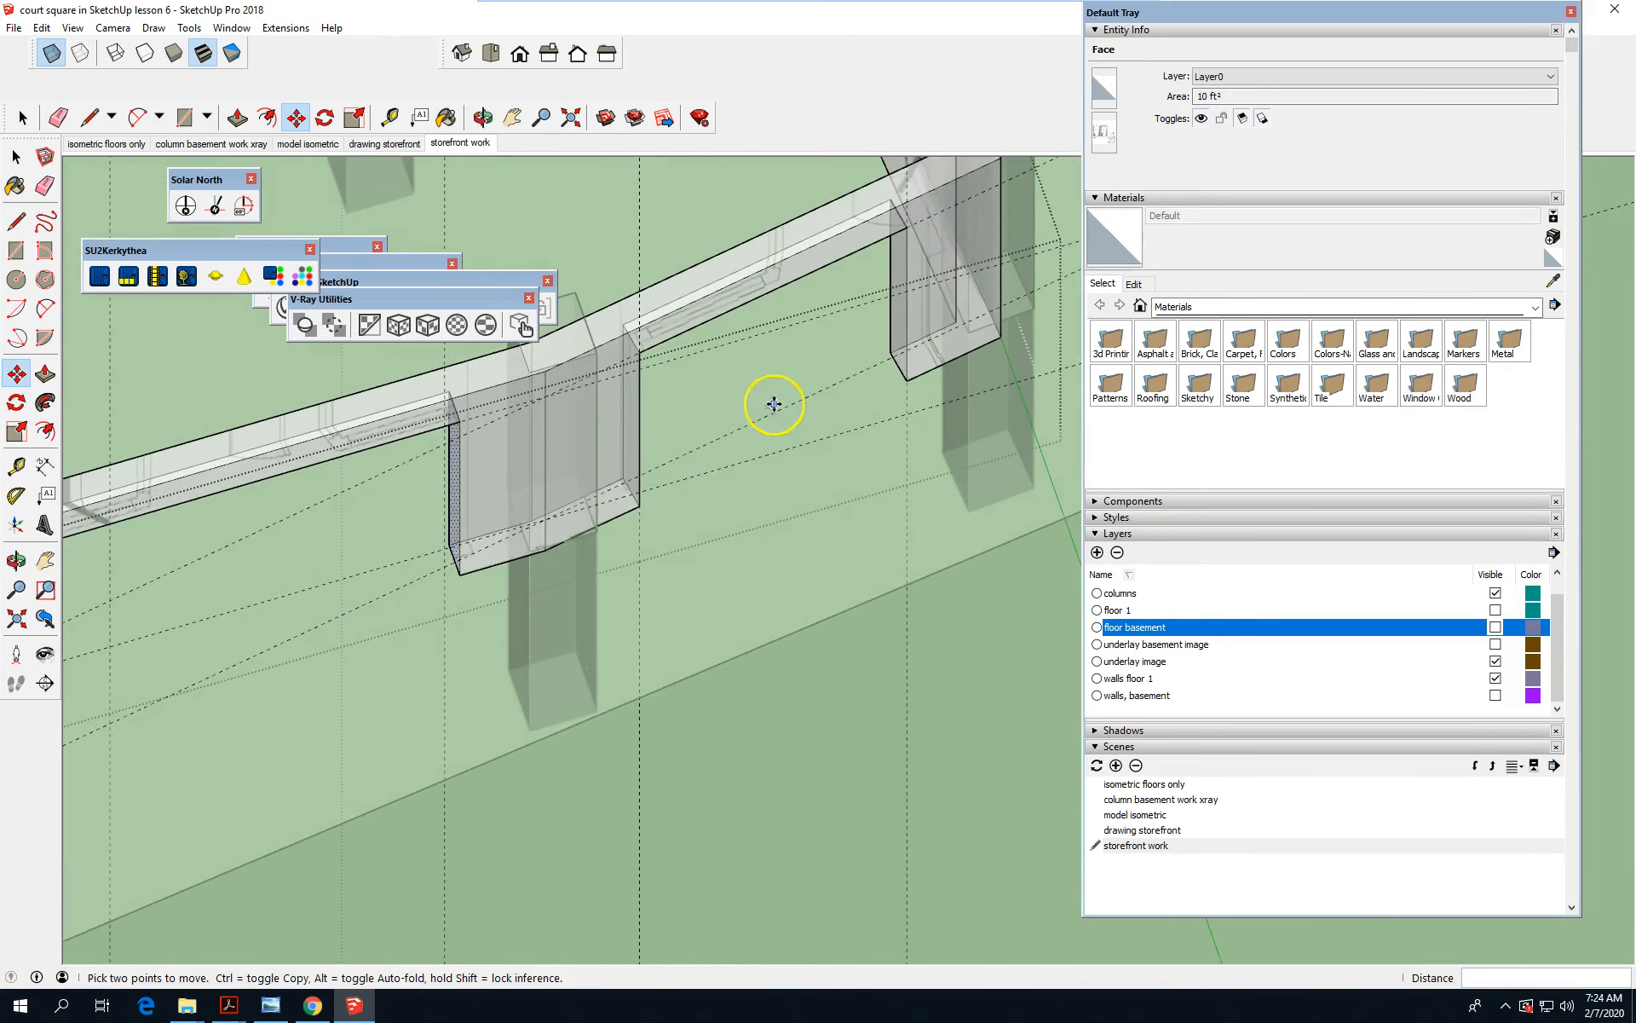
Move the exit-side opening's jamb face on the corner pier about 1' 4" along the wall to widen the opening.
scroll(790, 407, up, 1)
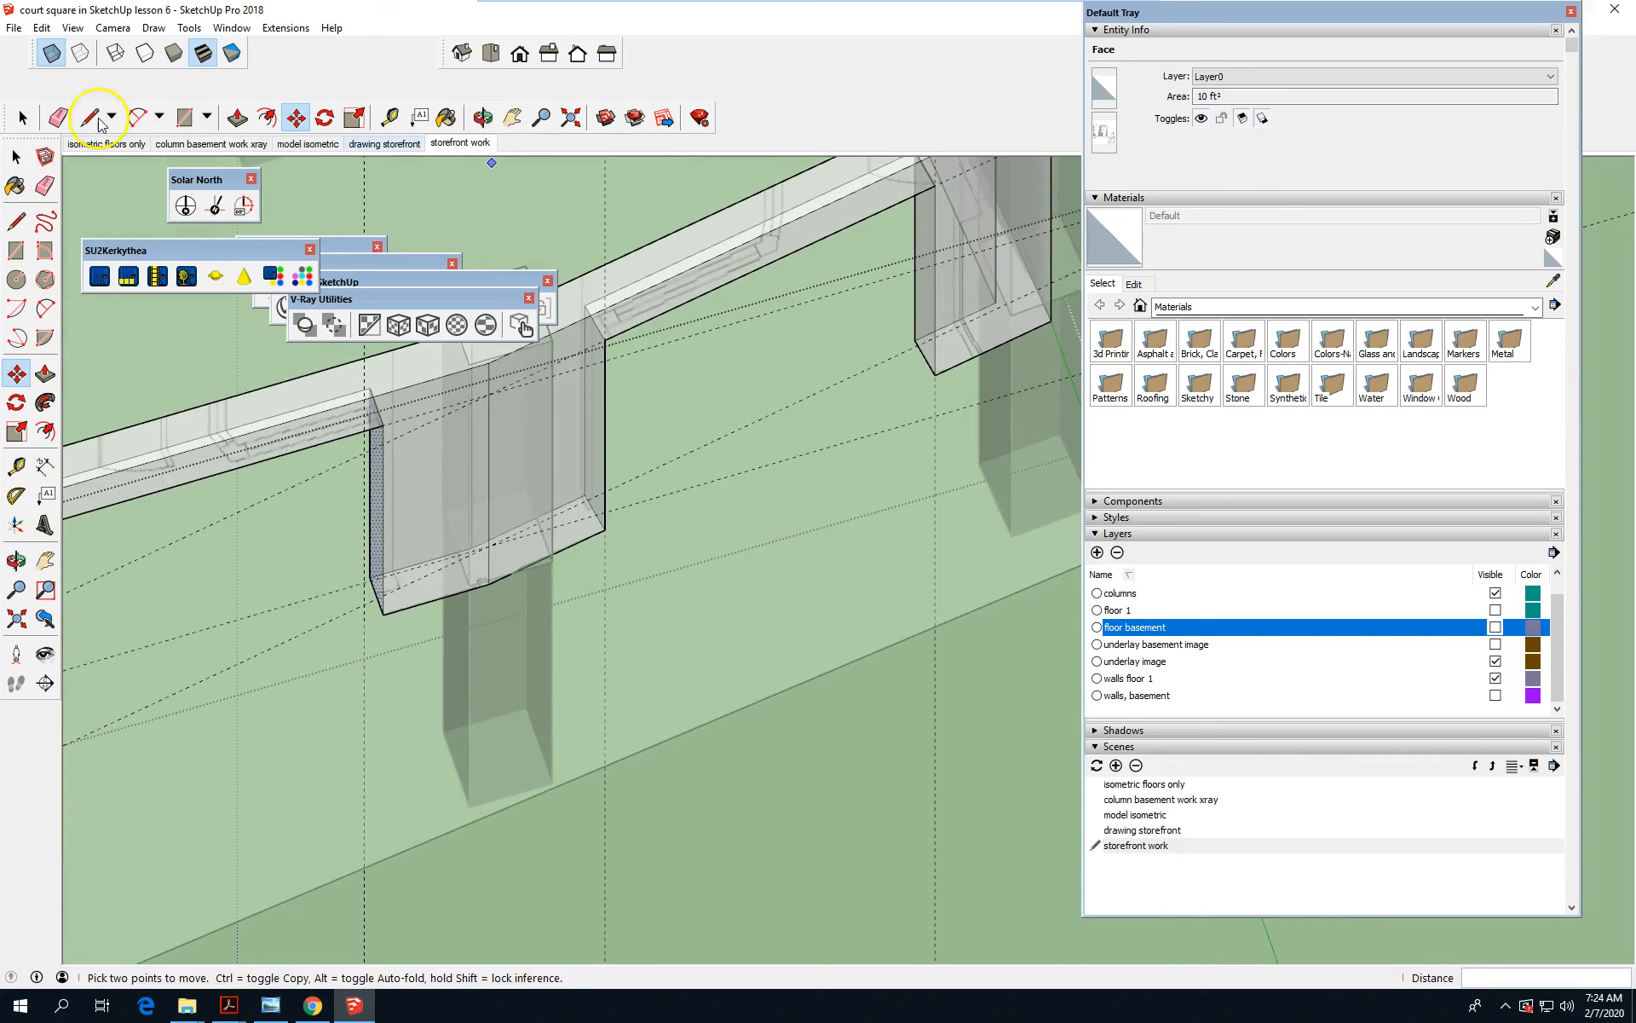
click(25, 120)
click(926, 305)
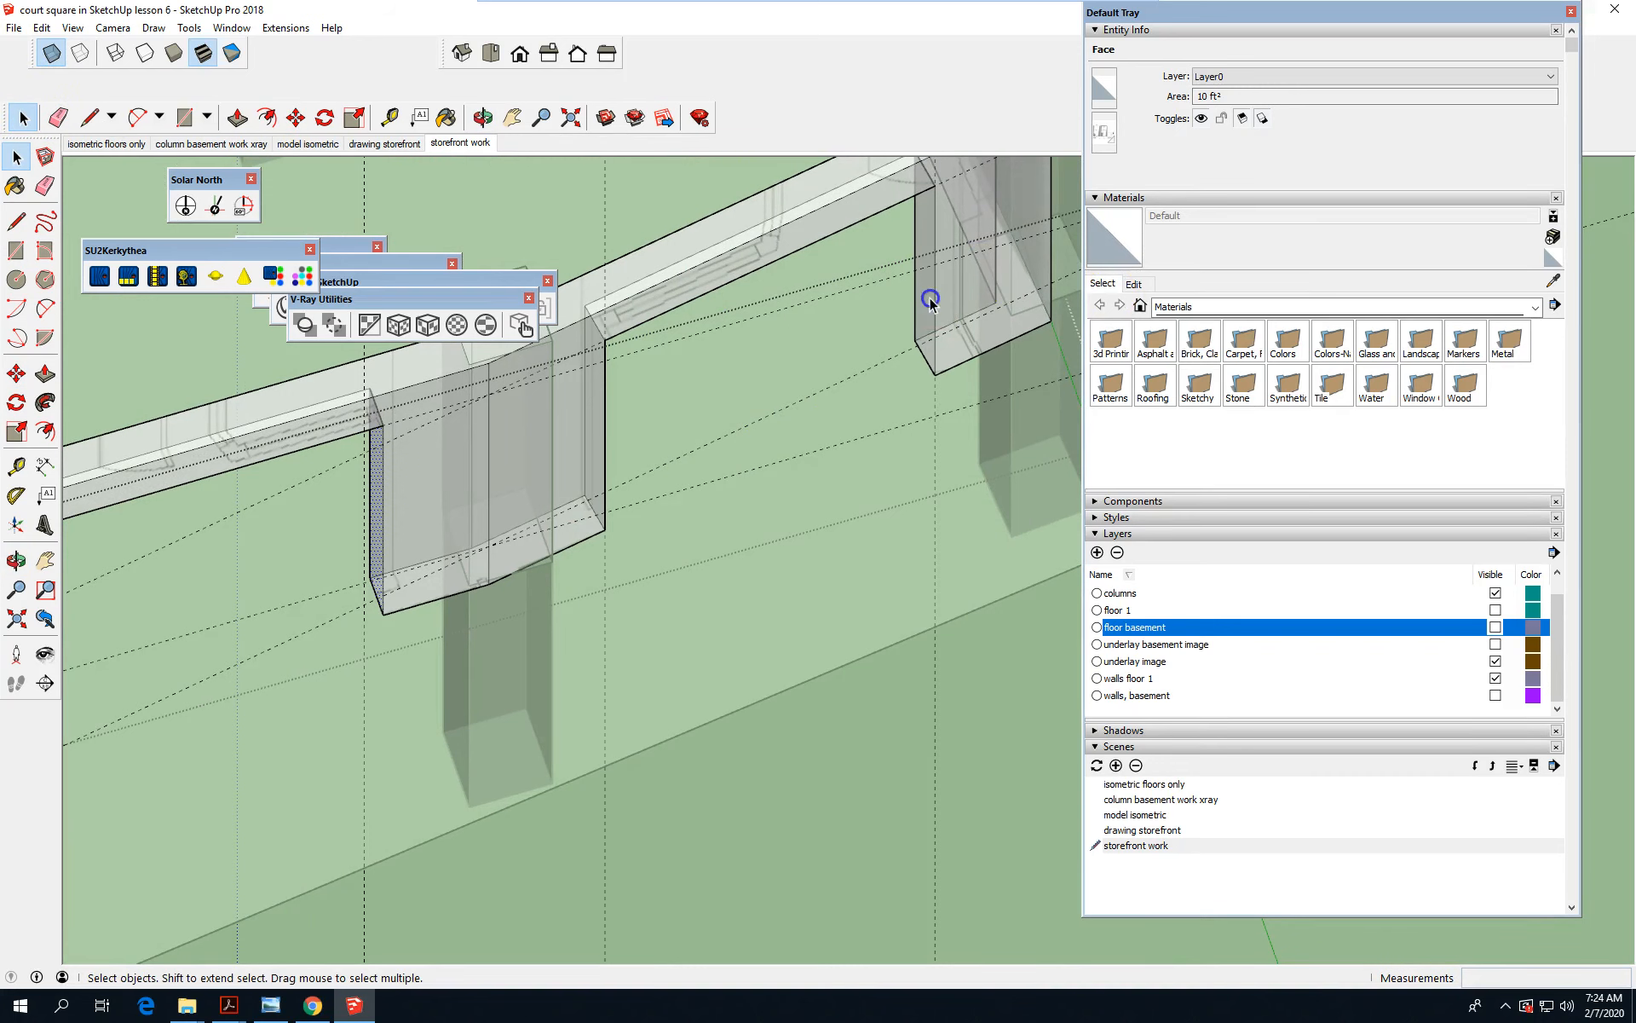
middle_drag(782, 534, 892, 362)
scroll(893, 362, up, 8)
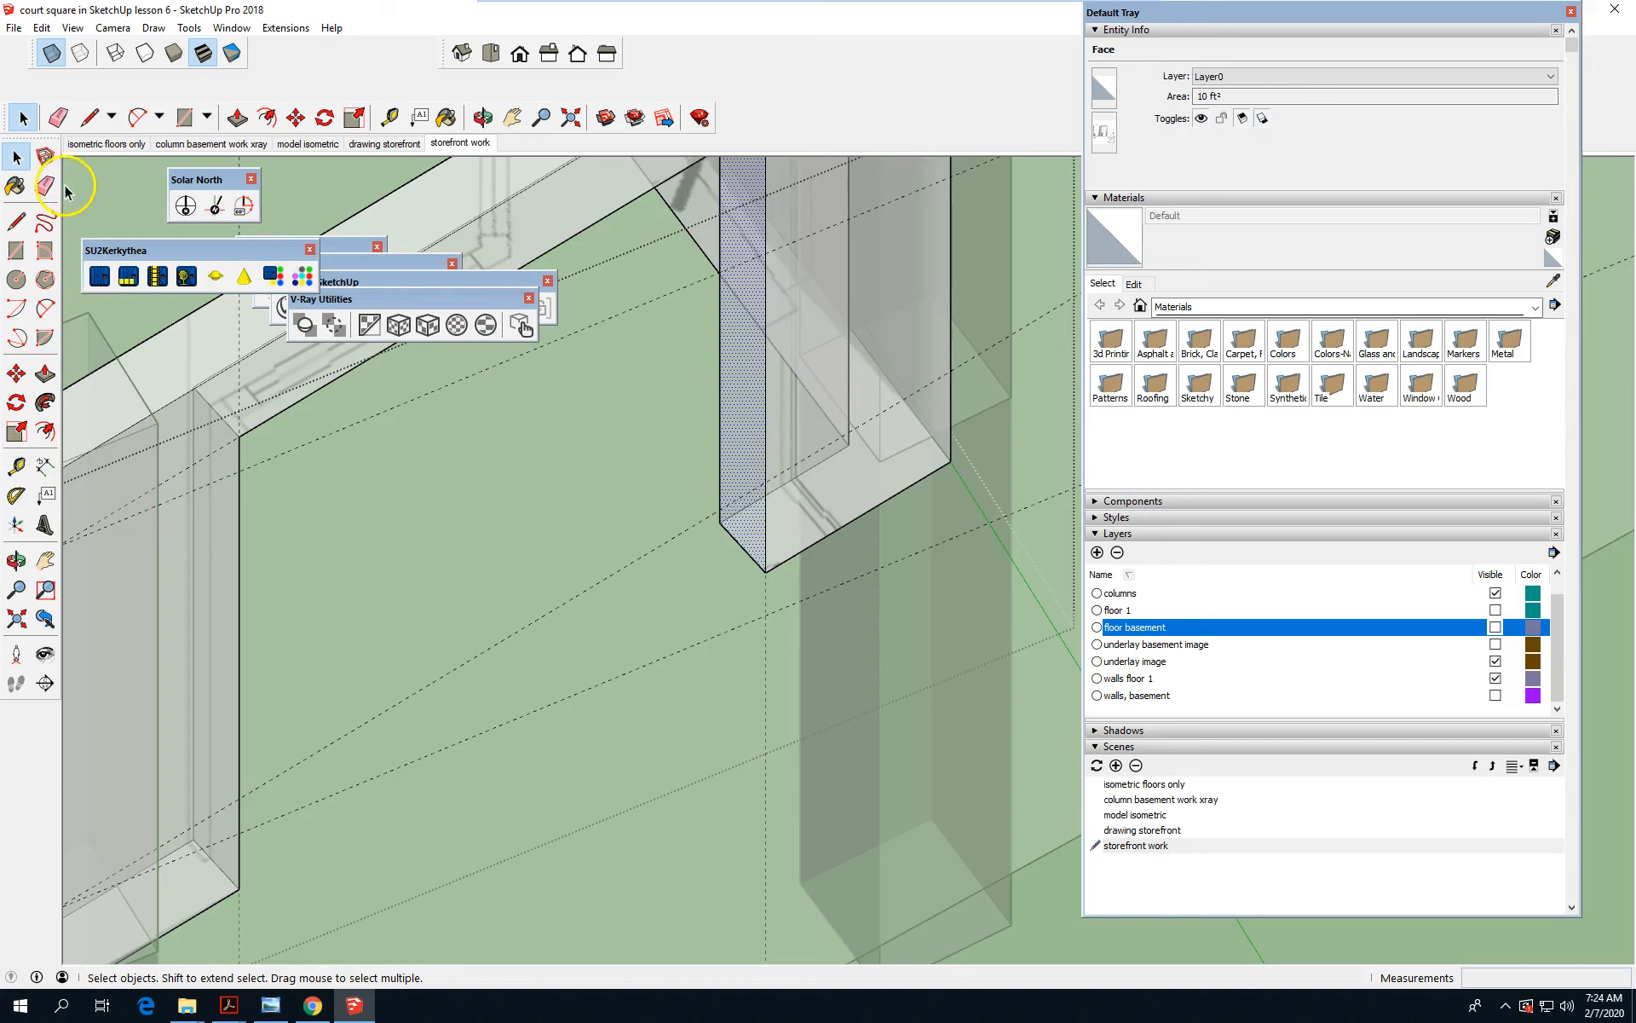
click(15, 375)
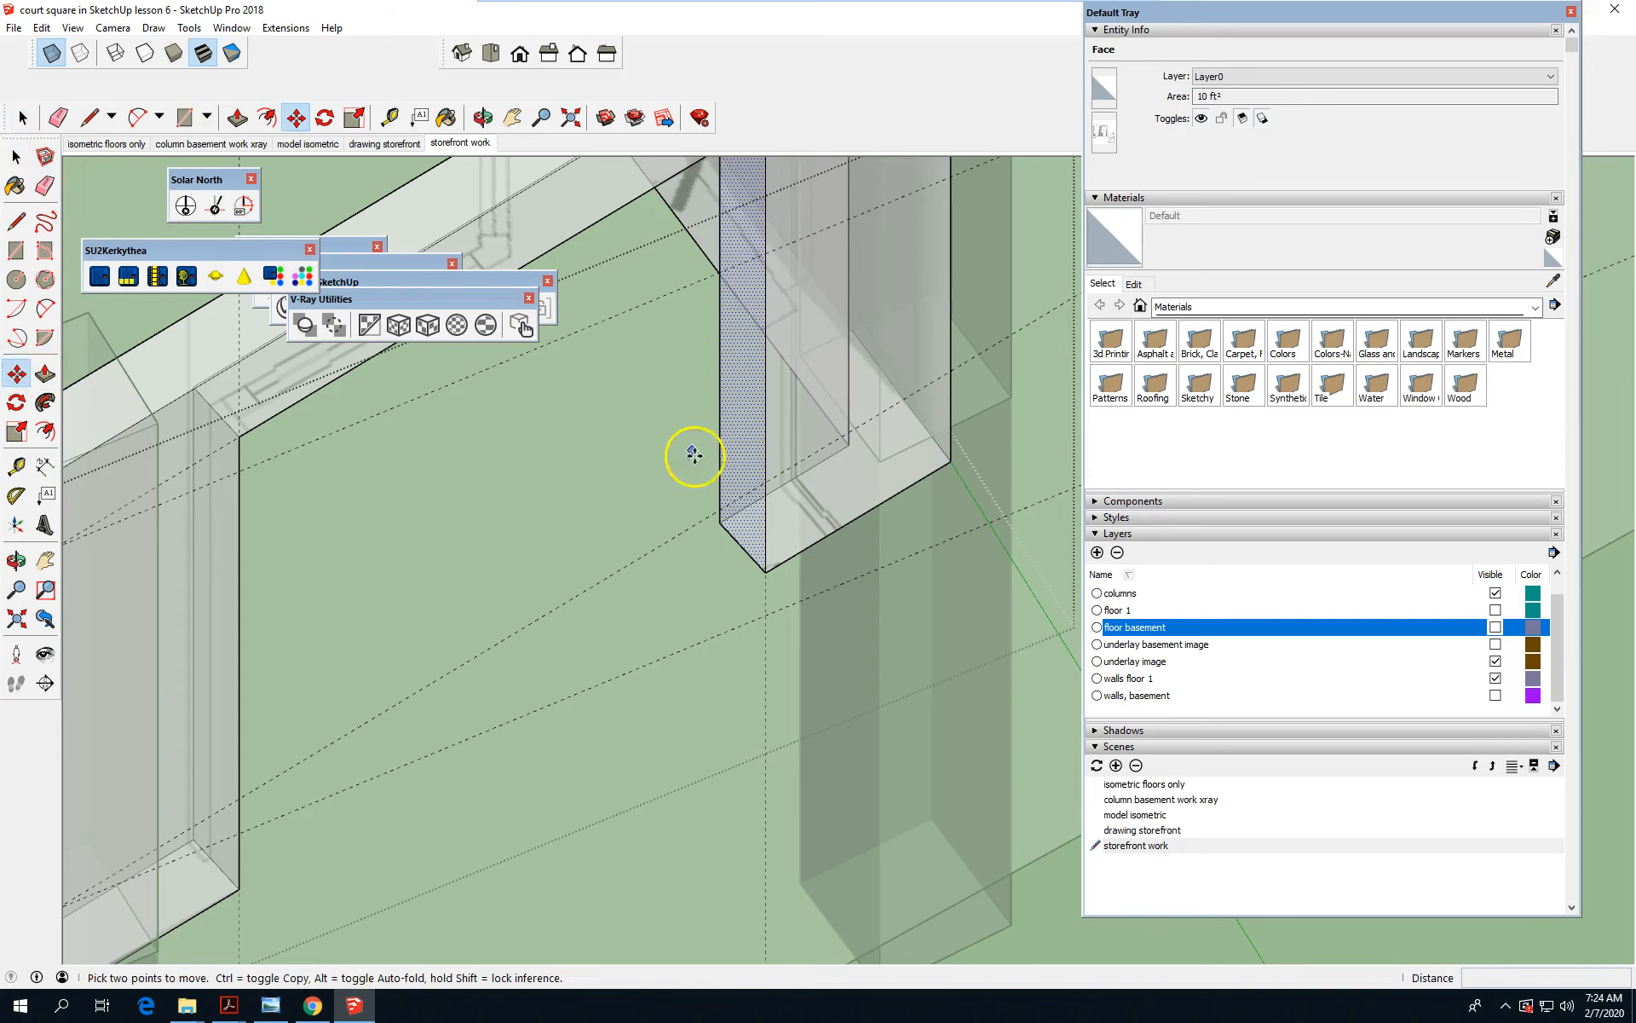
click(734, 387)
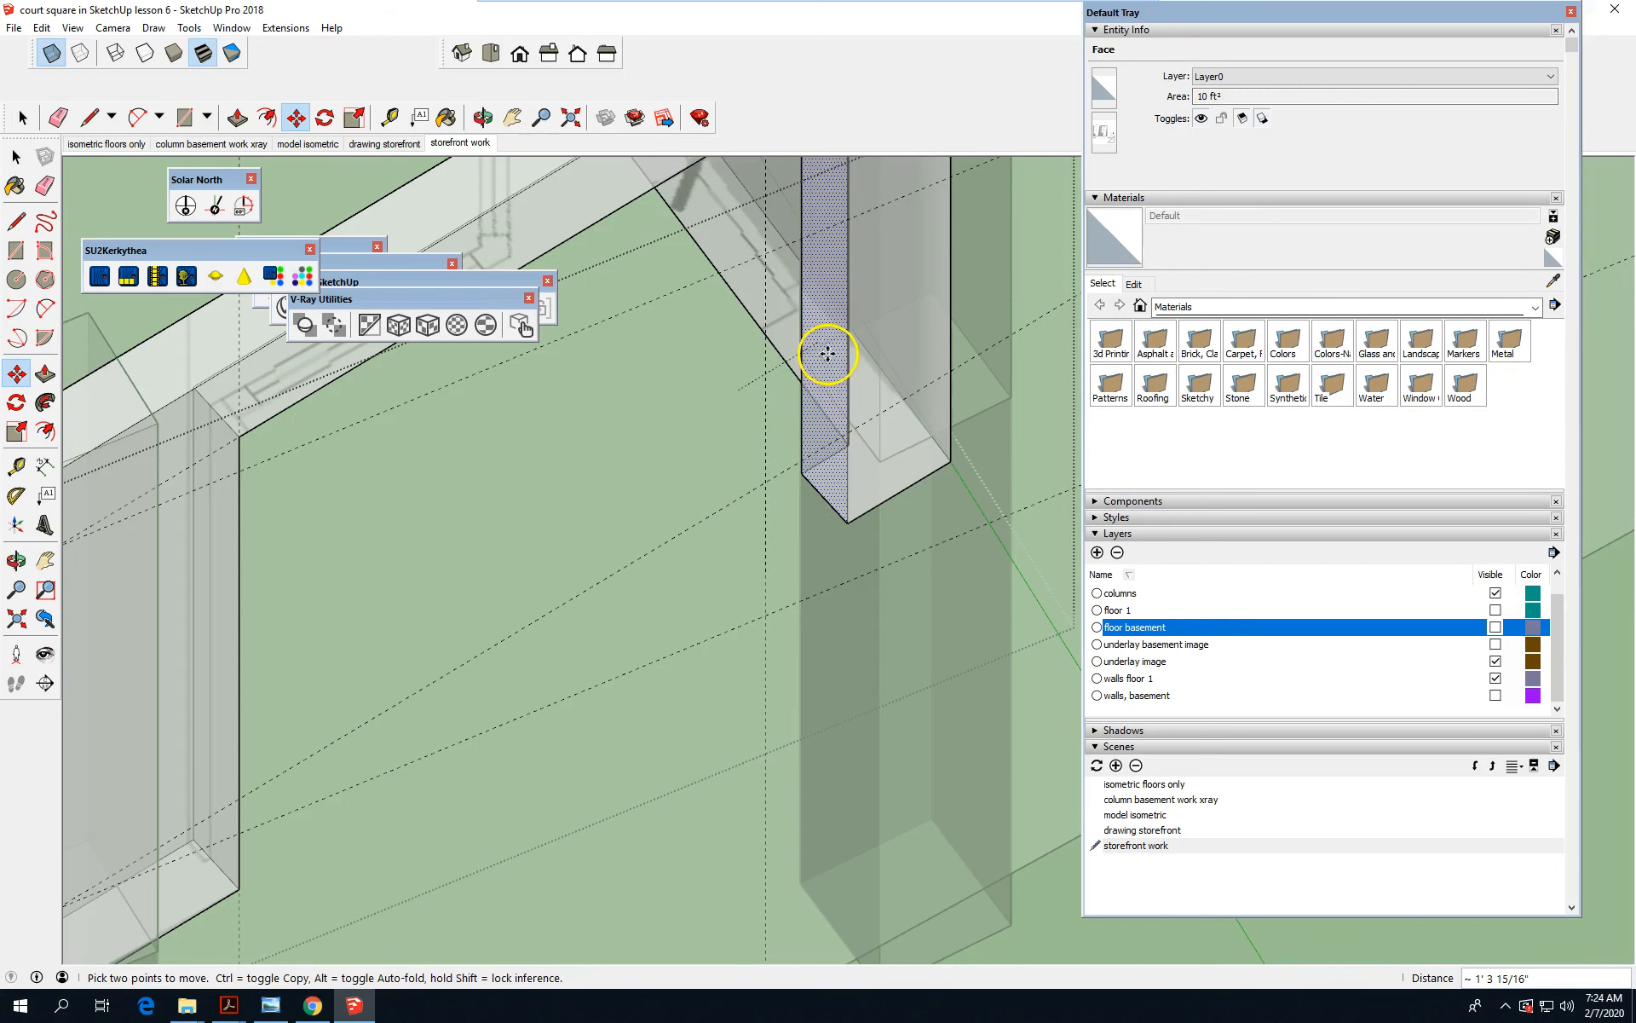
middle_drag(854, 586, 904, 745)
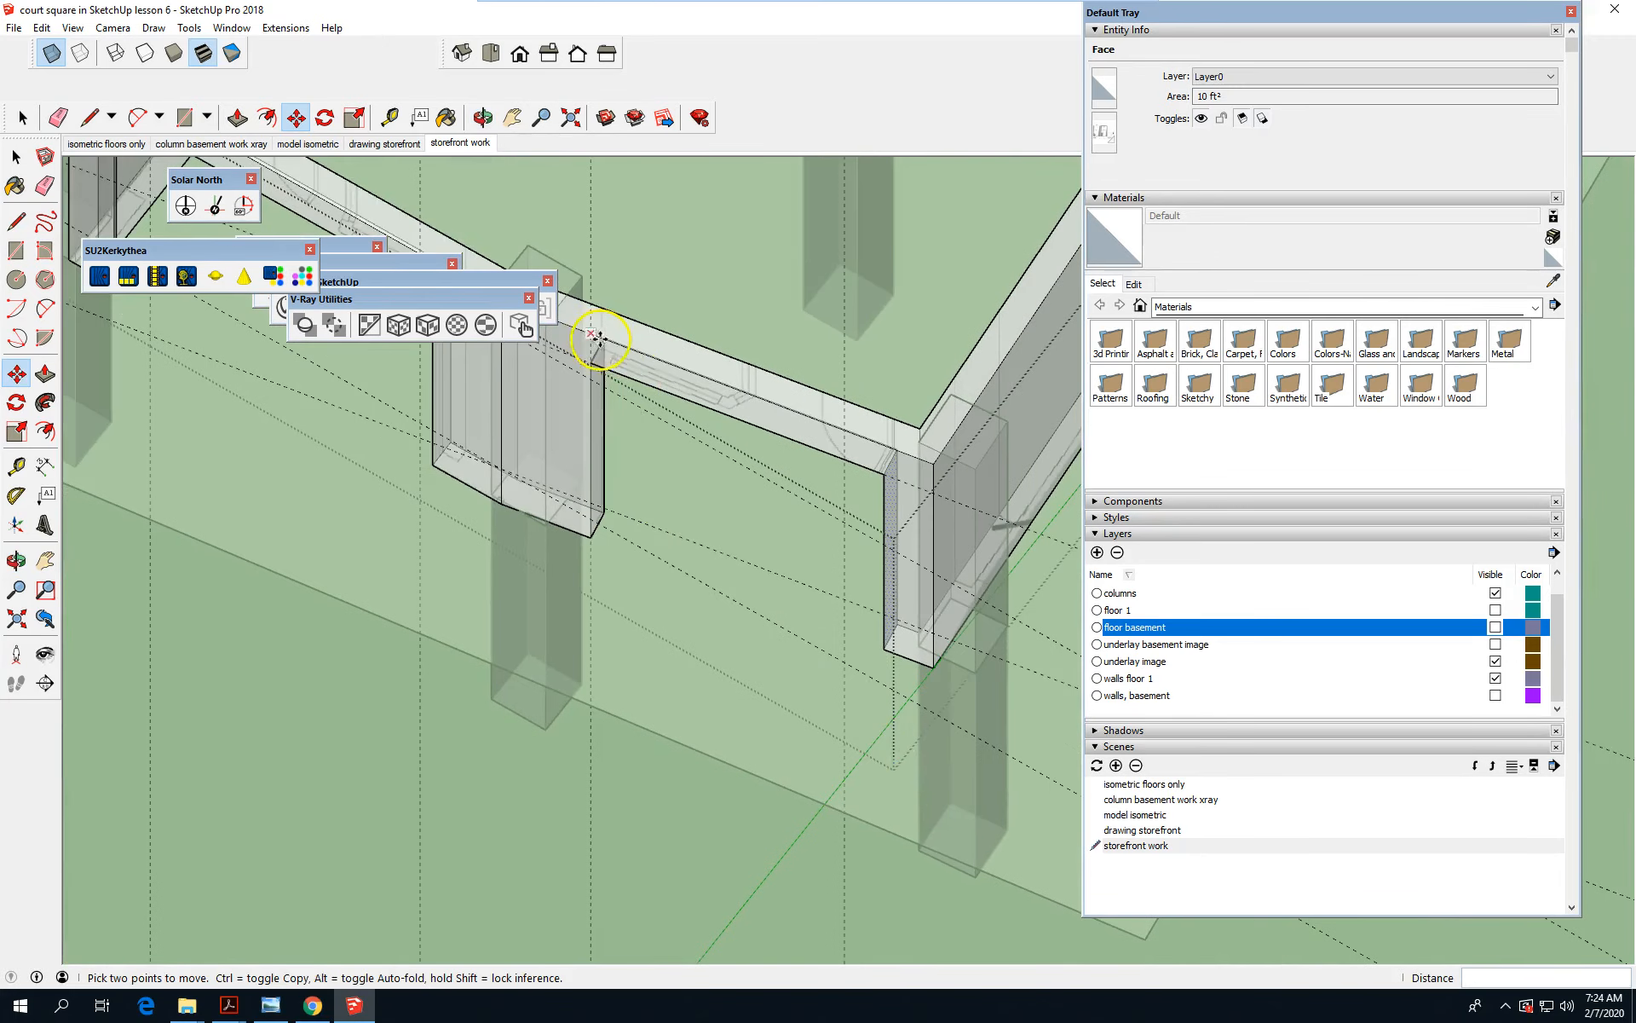
Move the exit-side opening's other jamb face, on the central pier, about 1 5/16" along the wall to widen the opening.
scroll(595, 337, up, 4)
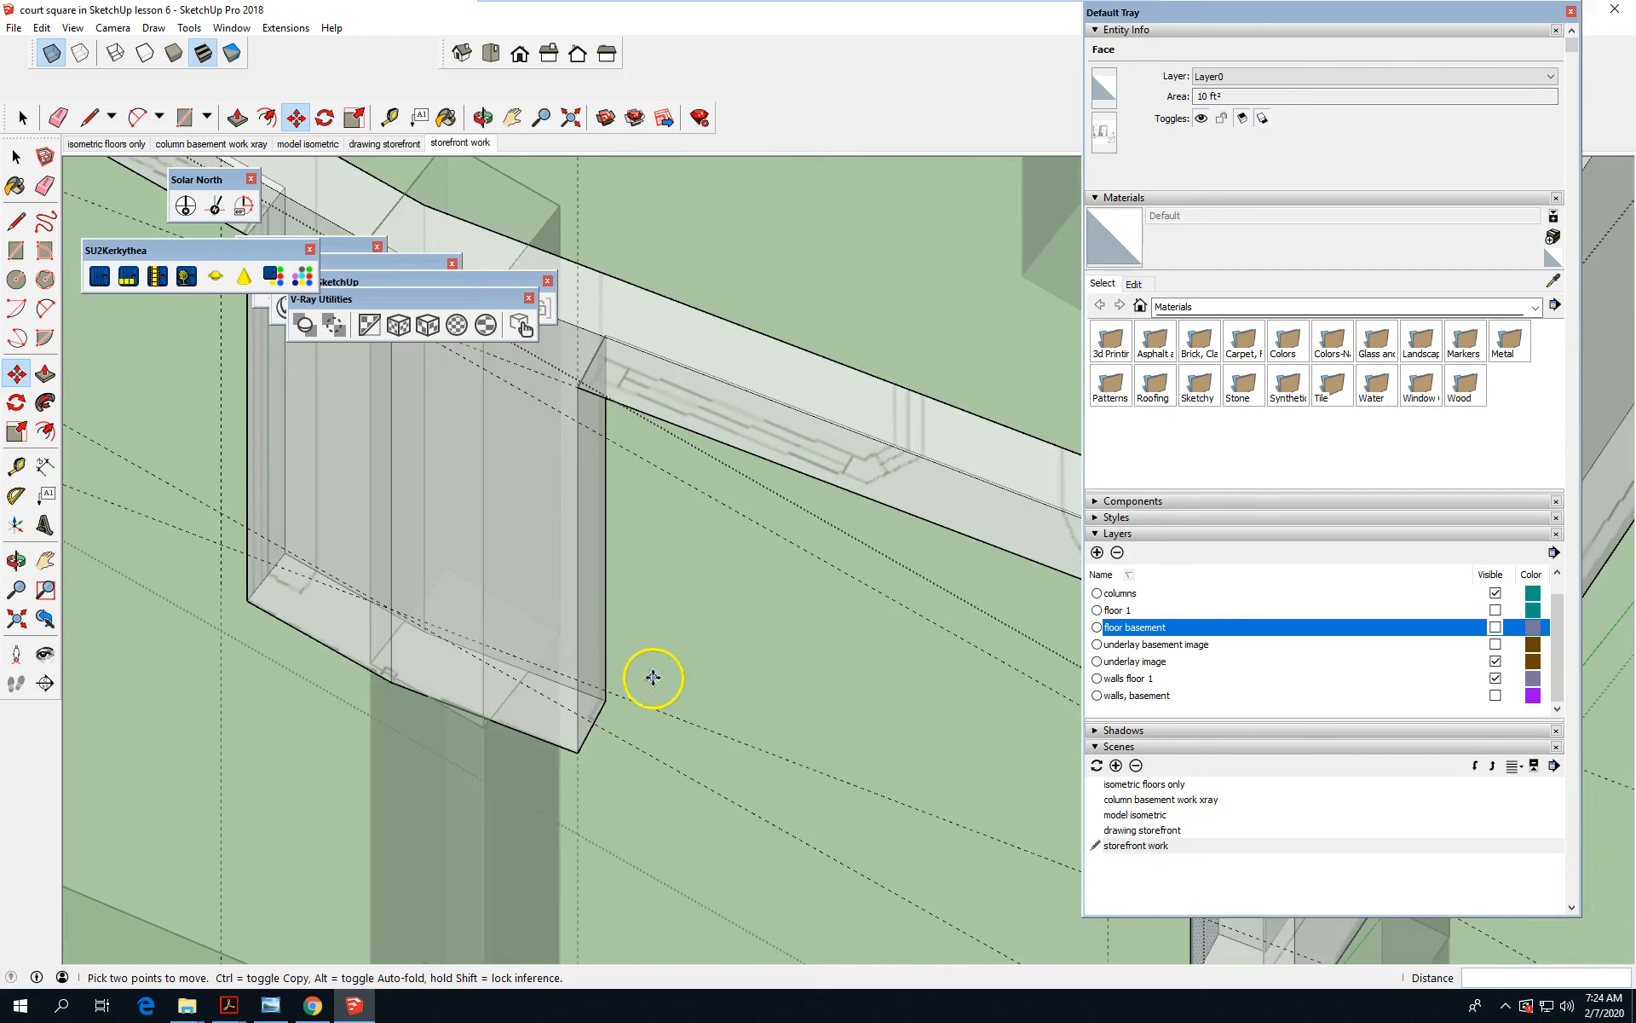
scroll(595, 601, up, 2)
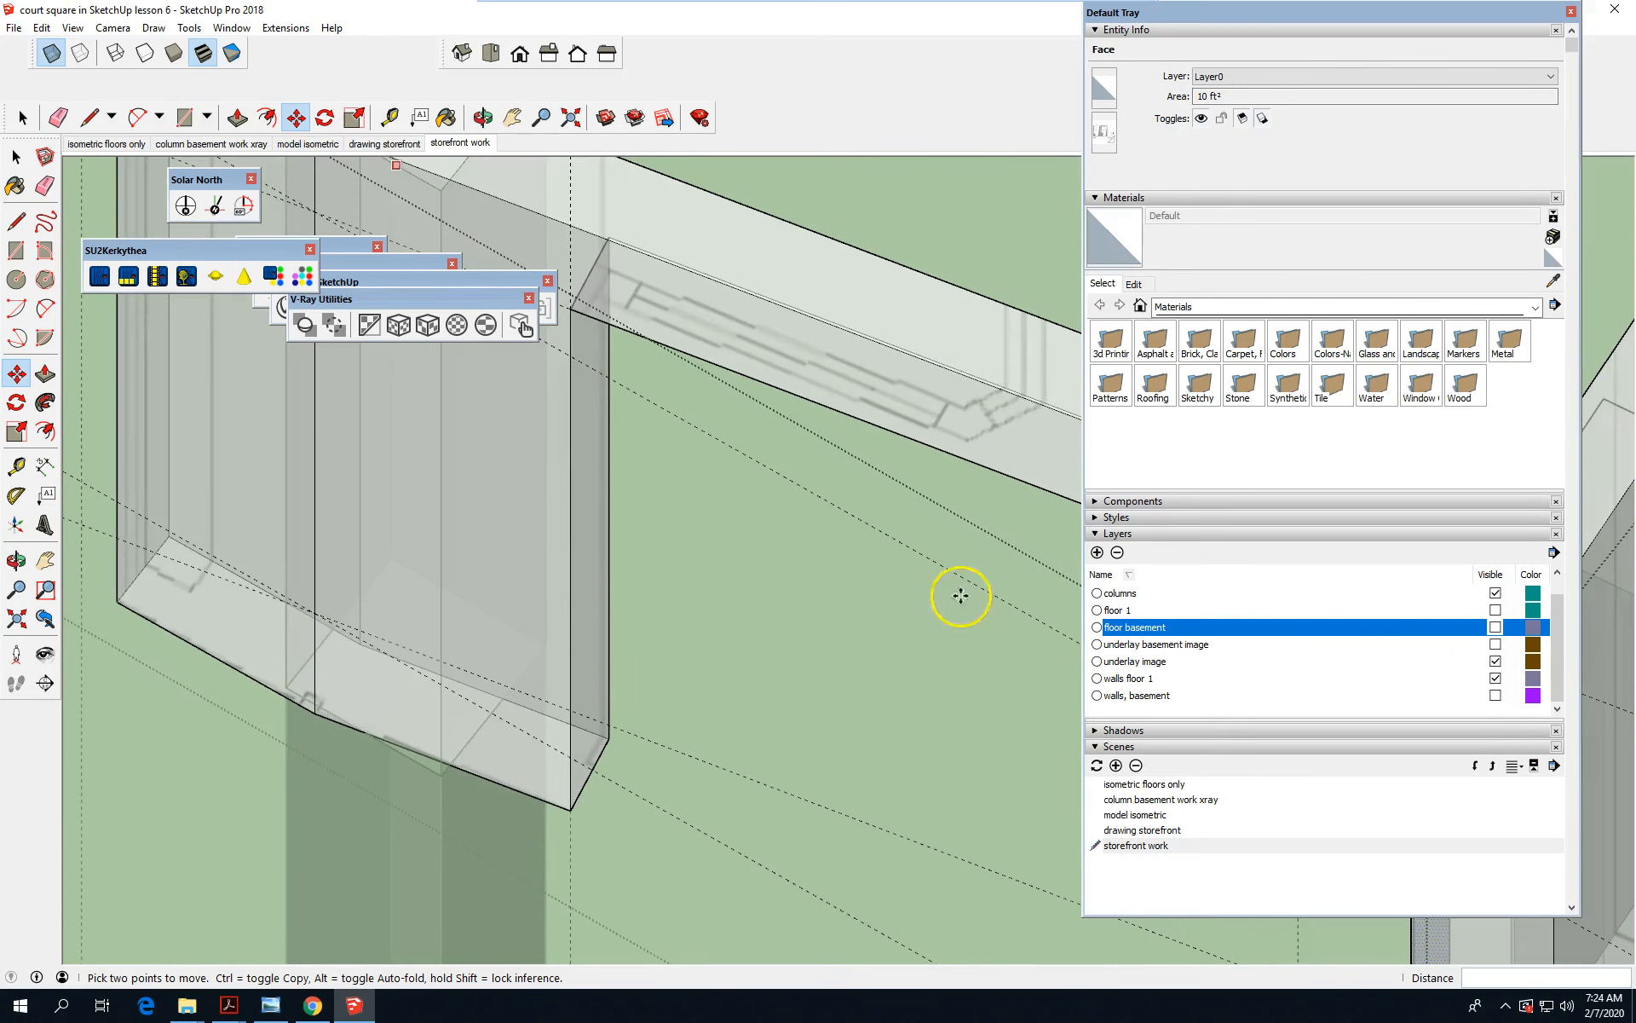
scroll(1159, 863, down, 4)
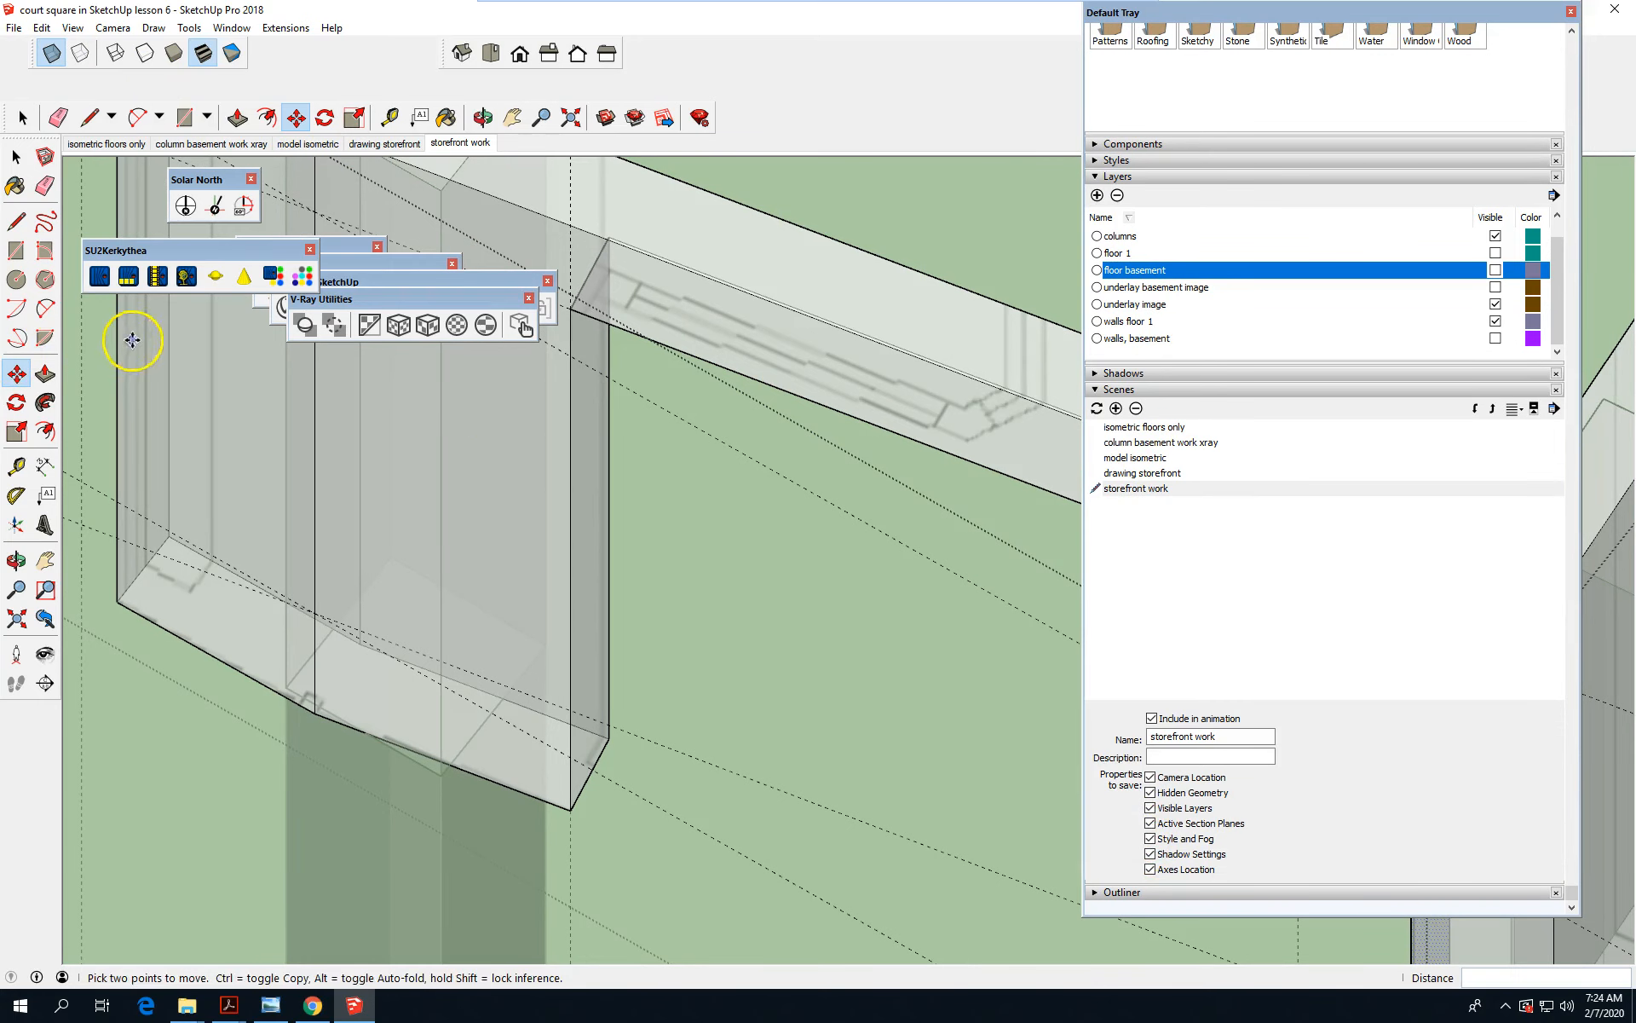
click(17, 157)
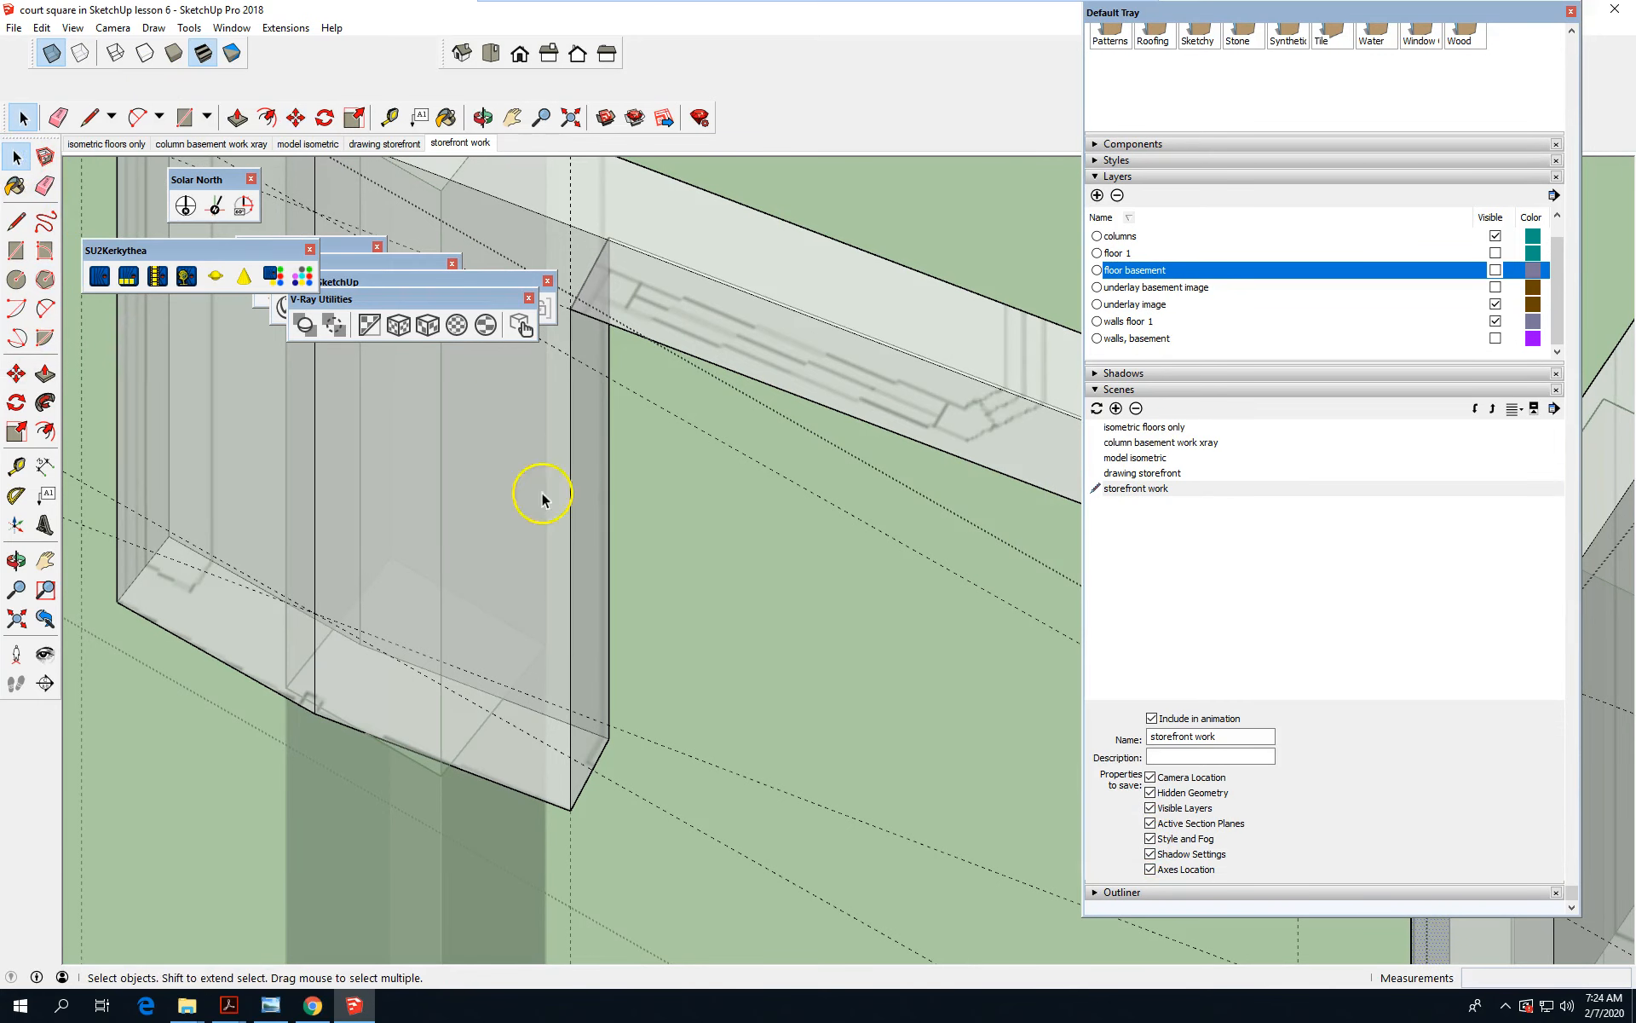
click(597, 521)
mouse_move(547, 776)
middle_down()
mouse_move(796, 767)
mouse_move(643, 749)
mouse_move(667, 744)
middle_up()
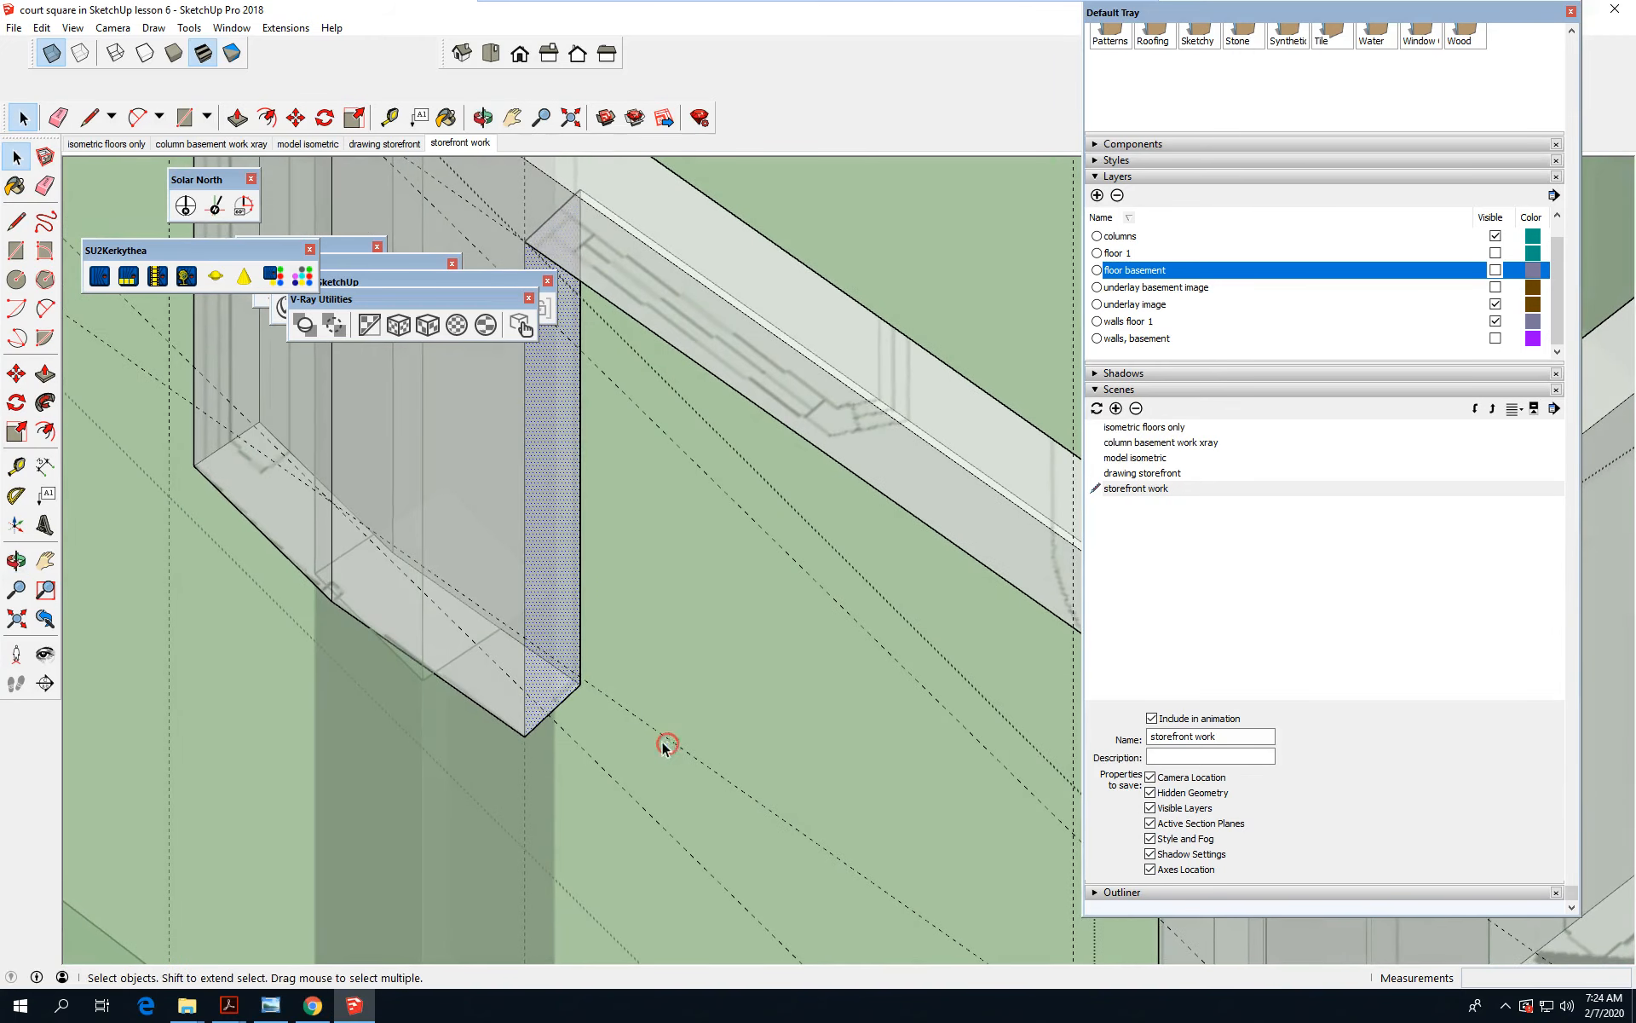
scroll(573, 709, up, 4)
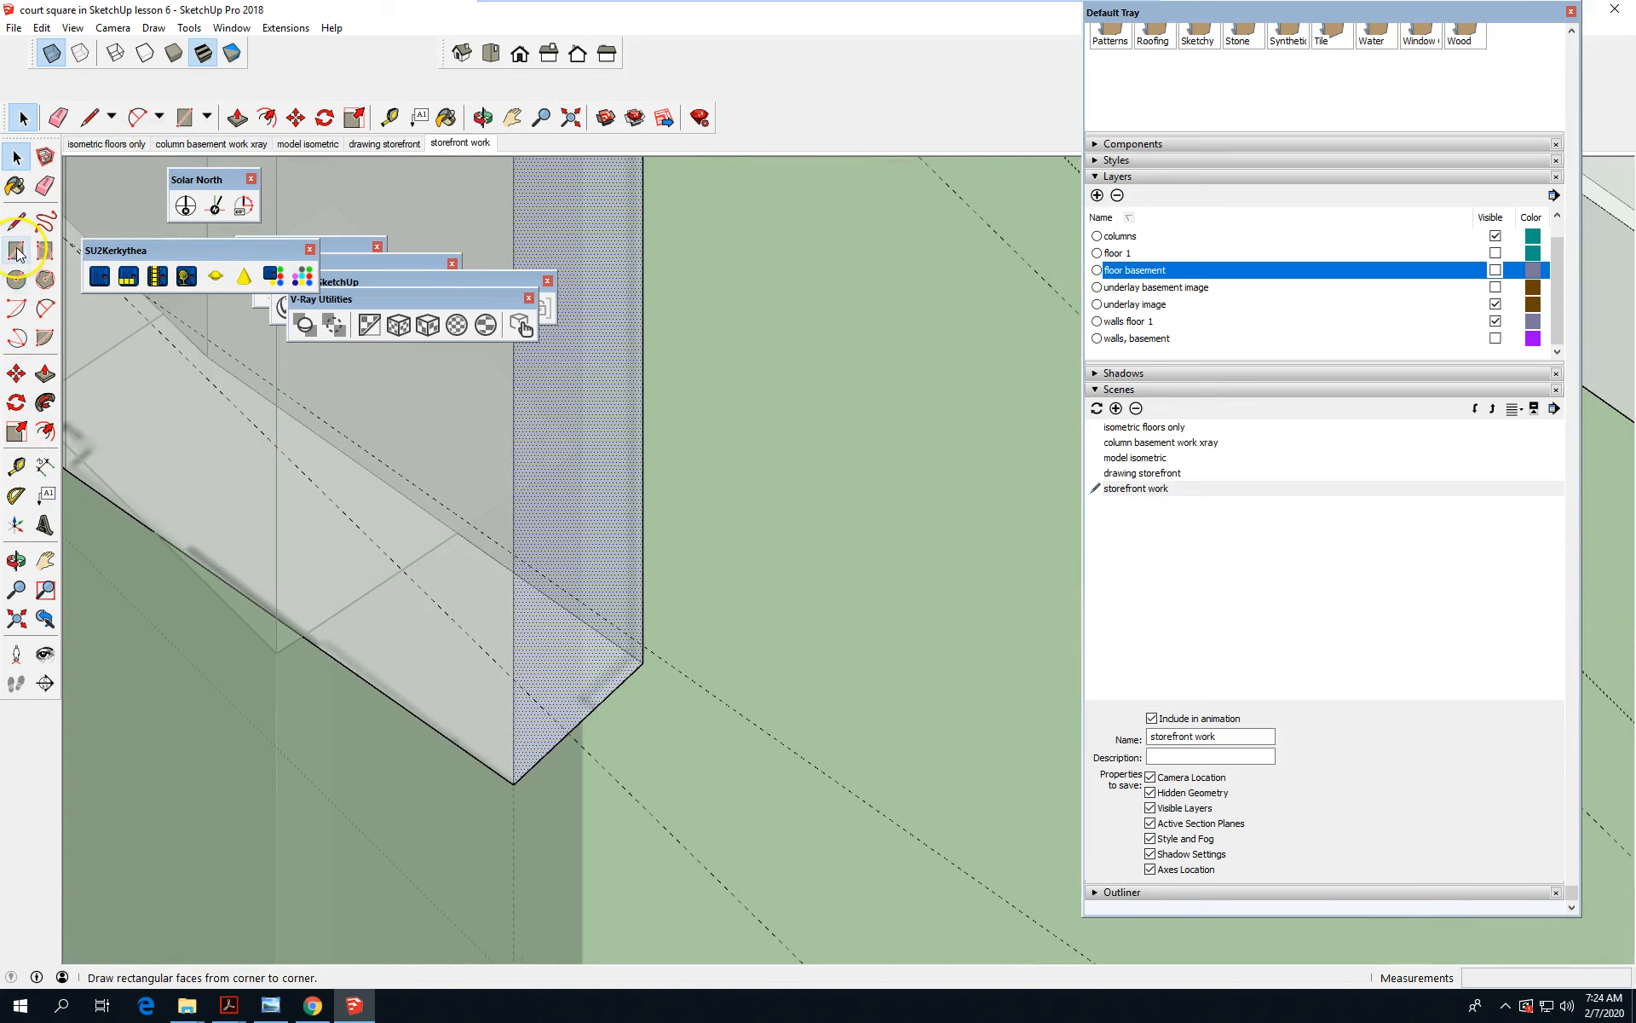
click(16, 374)
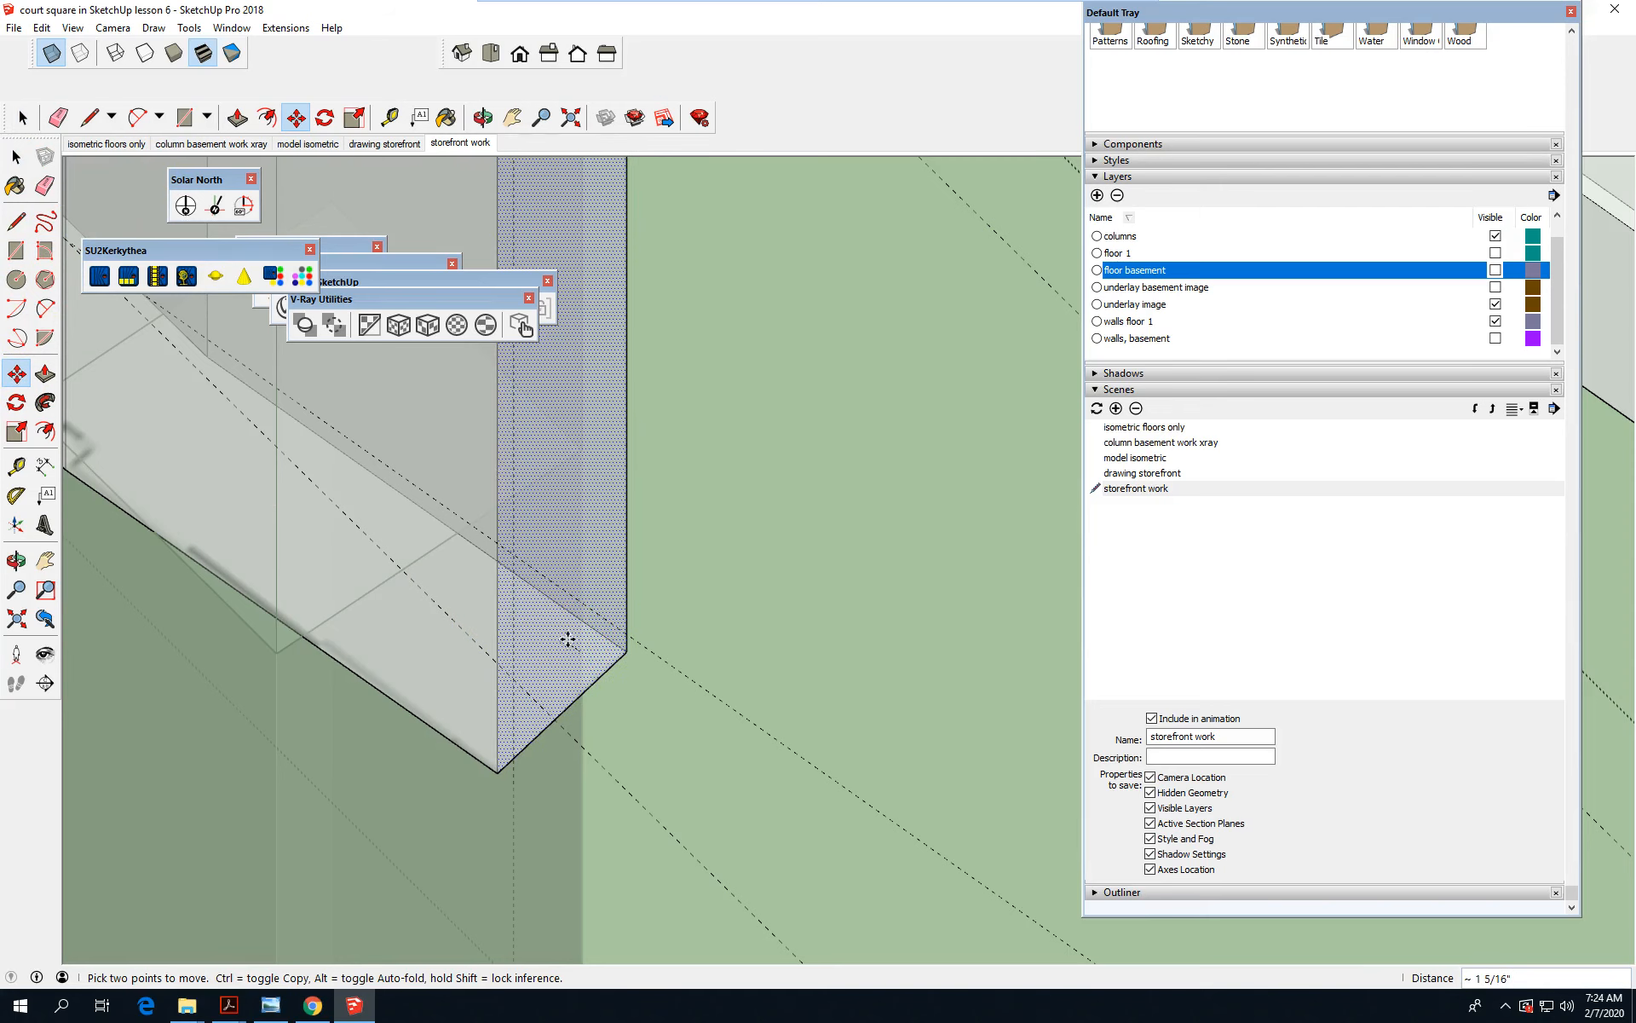
click(590, 652)
click(446, 391)
click(16, 156)
click(16, 156)
Measure the width of the storefront opening opposite the exit, from the corner pier to the central pier.
scroll(548, 541, down, 6)
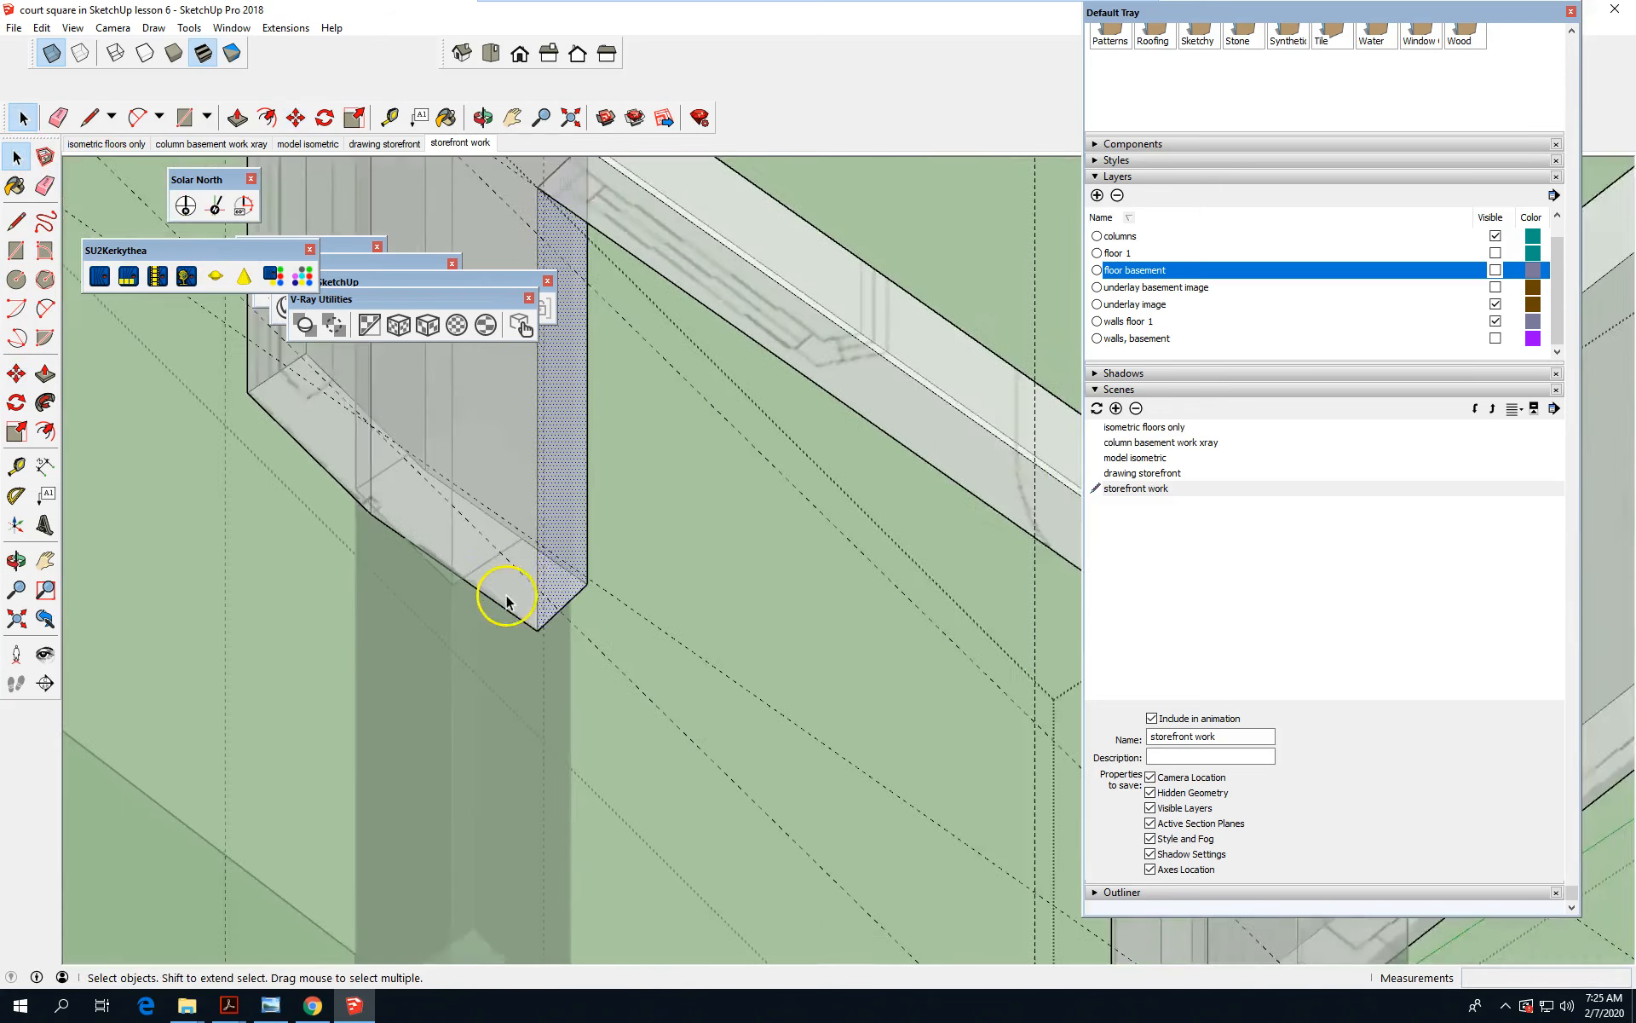
scroll(535, 625, down, 2)
scroll(816, 780, down, 1)
middle_drag(796, 749, 743, 526)
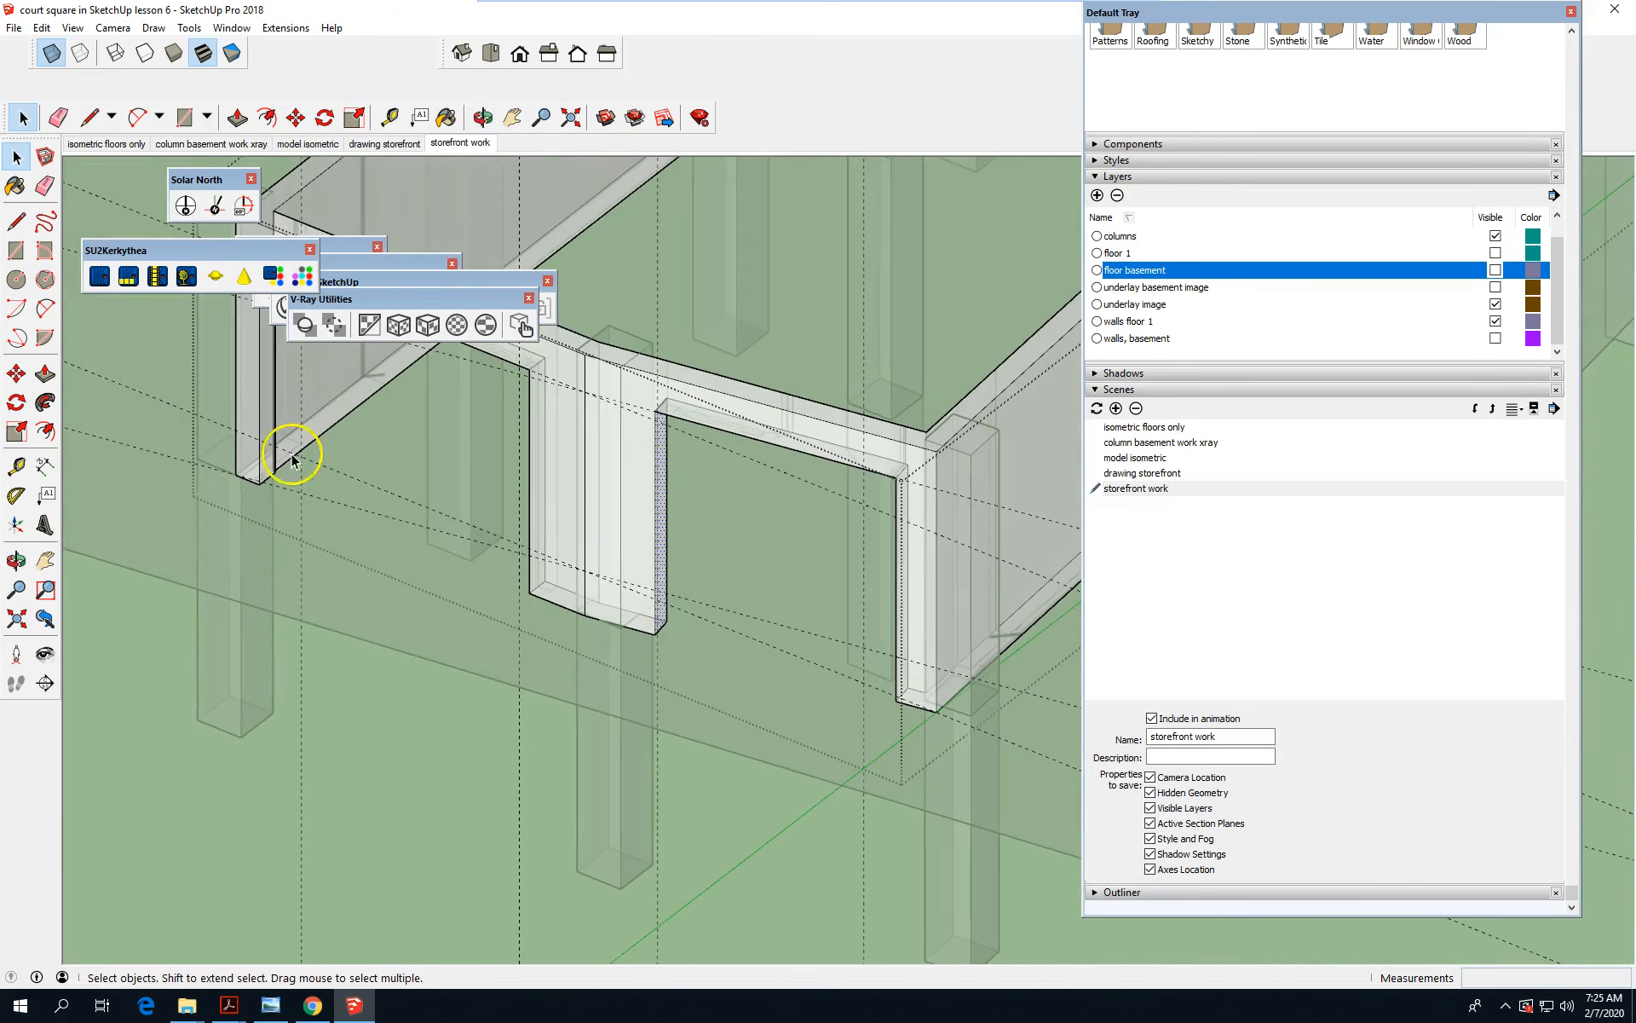
click(15, 465)
click(259, 414)
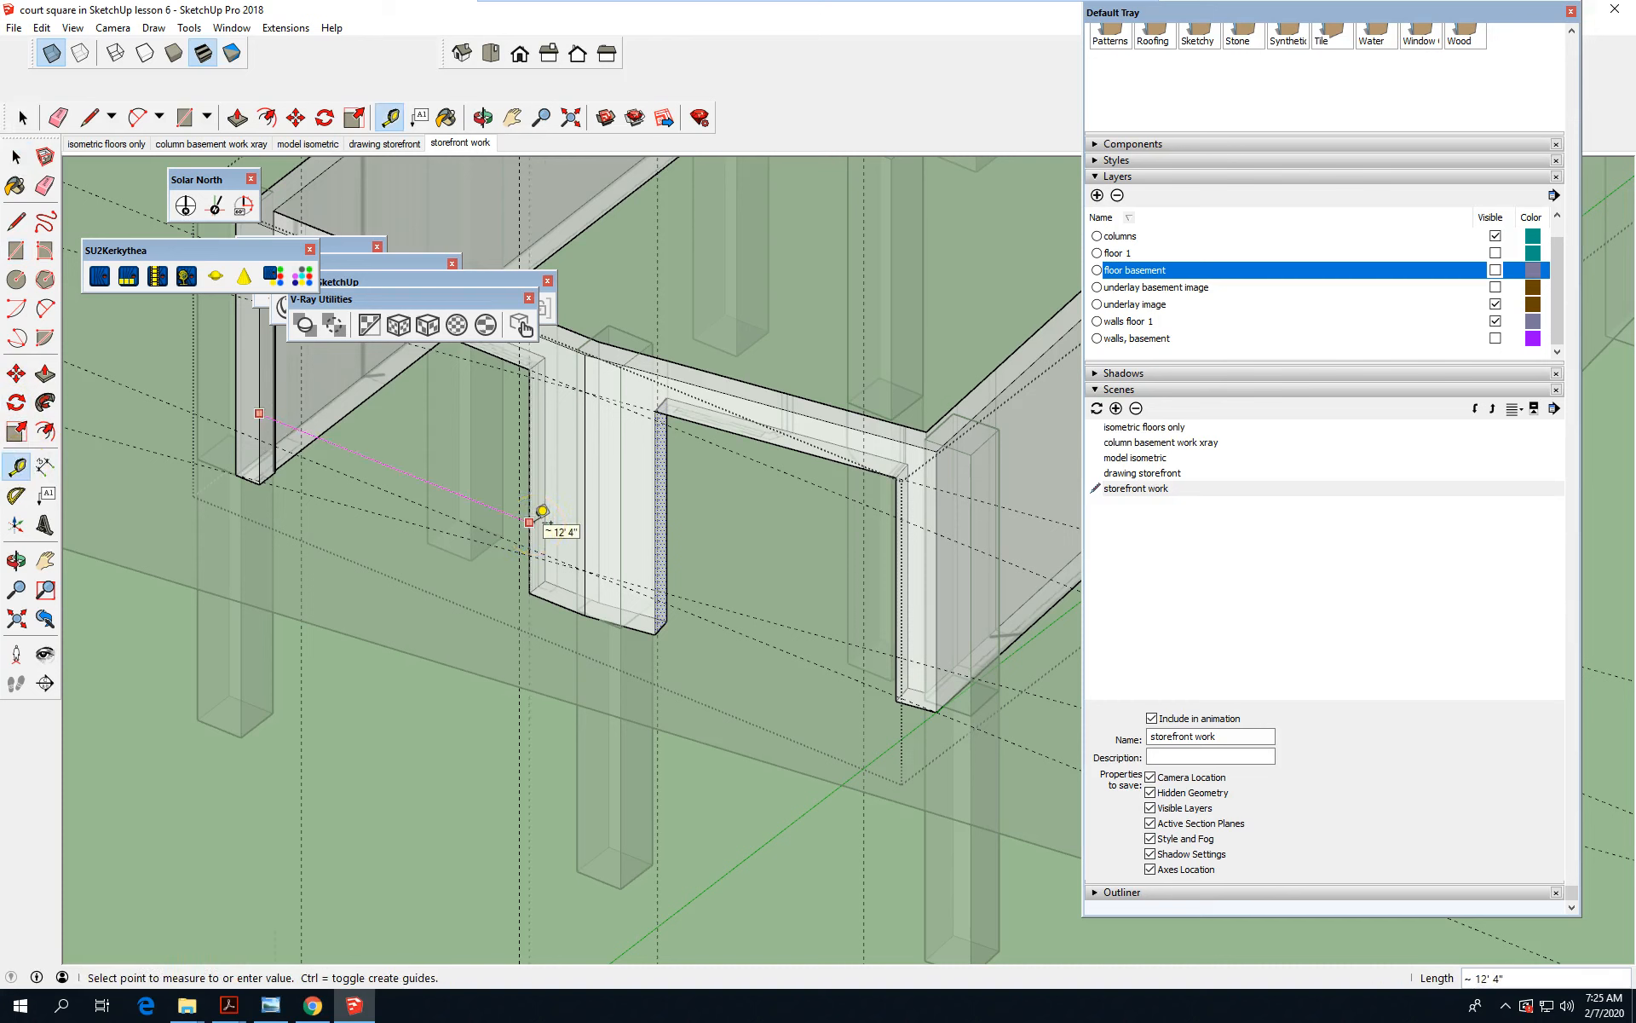
click(541, 513)
Measure the width of the exit-side opening between the bottom corners of the central pier and the corner pier.
scroll(651, 528, up, 2)
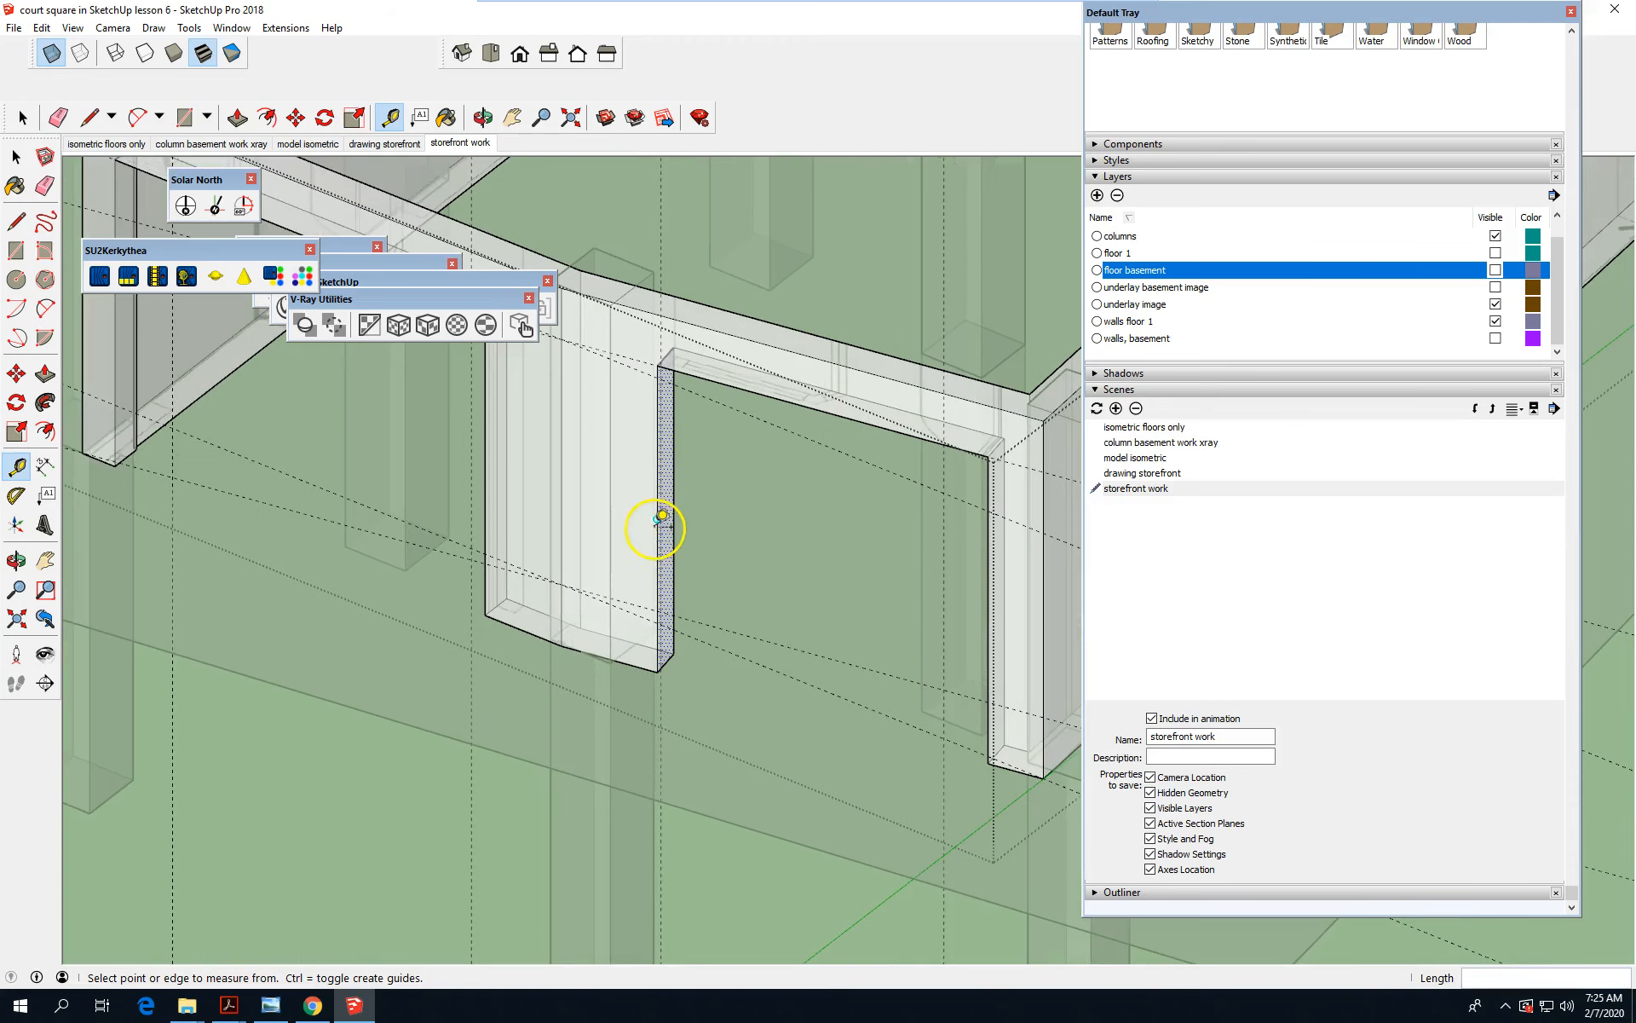
scroll(661, 515, up, 1)
click(658, 516)
scroll(475, 409, down, 2)
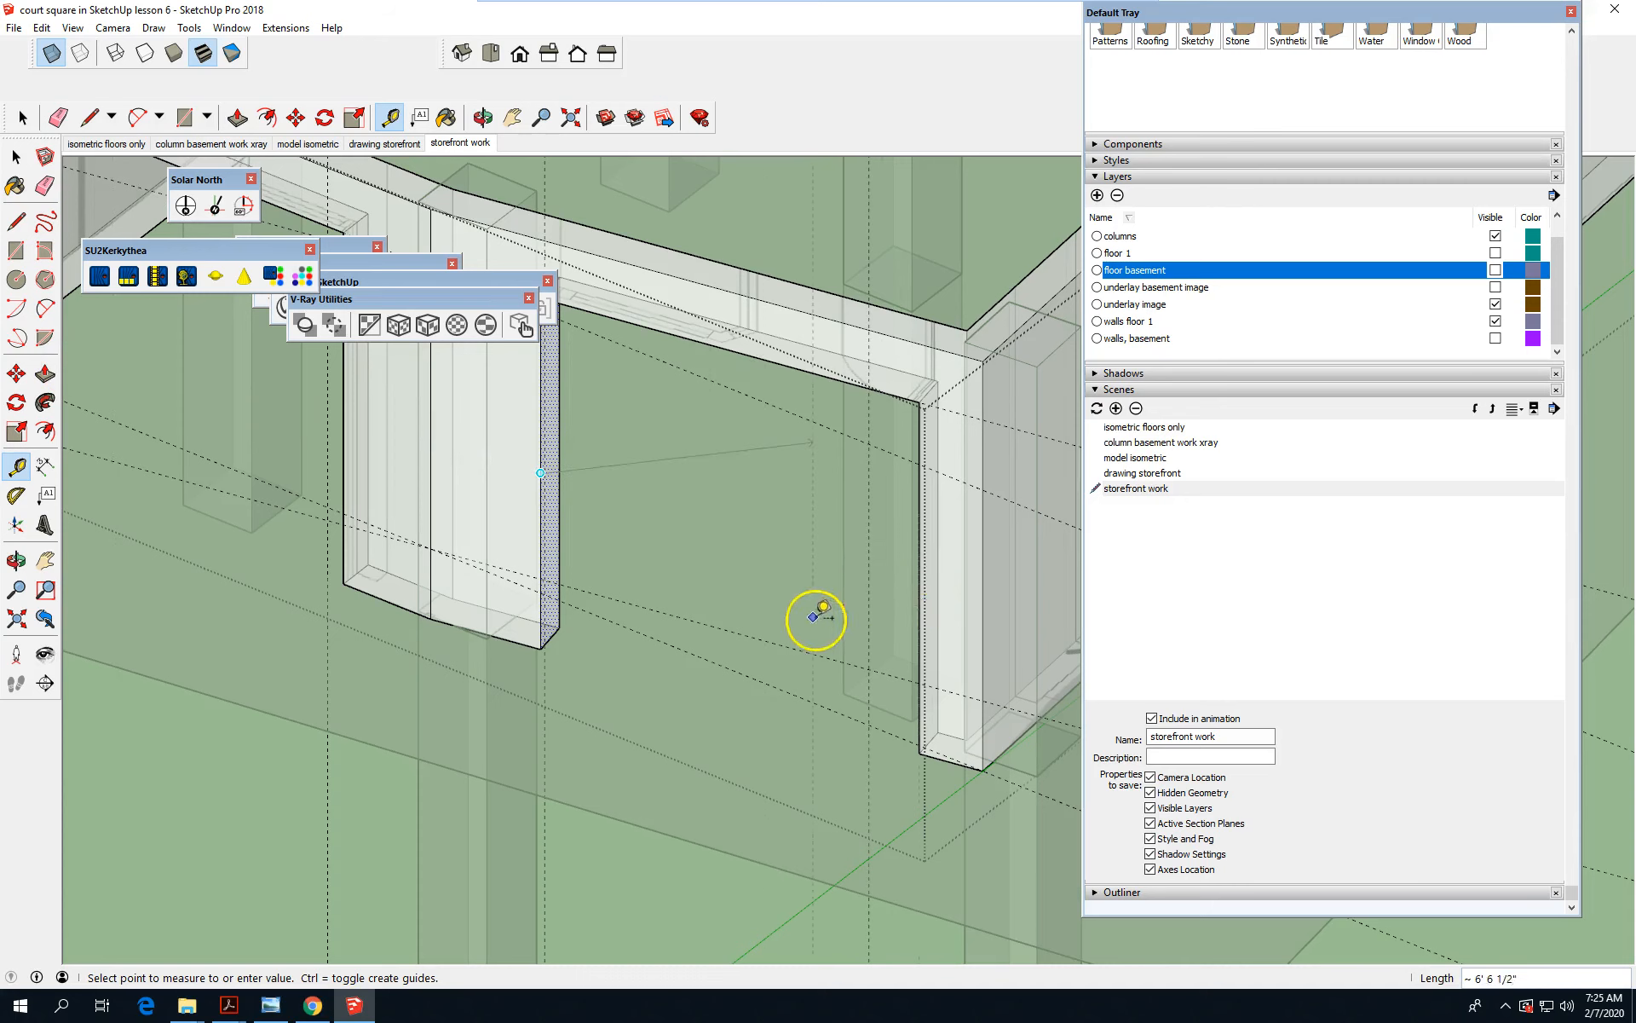
scroll(540, 649, up, 2)
click(540, 649)
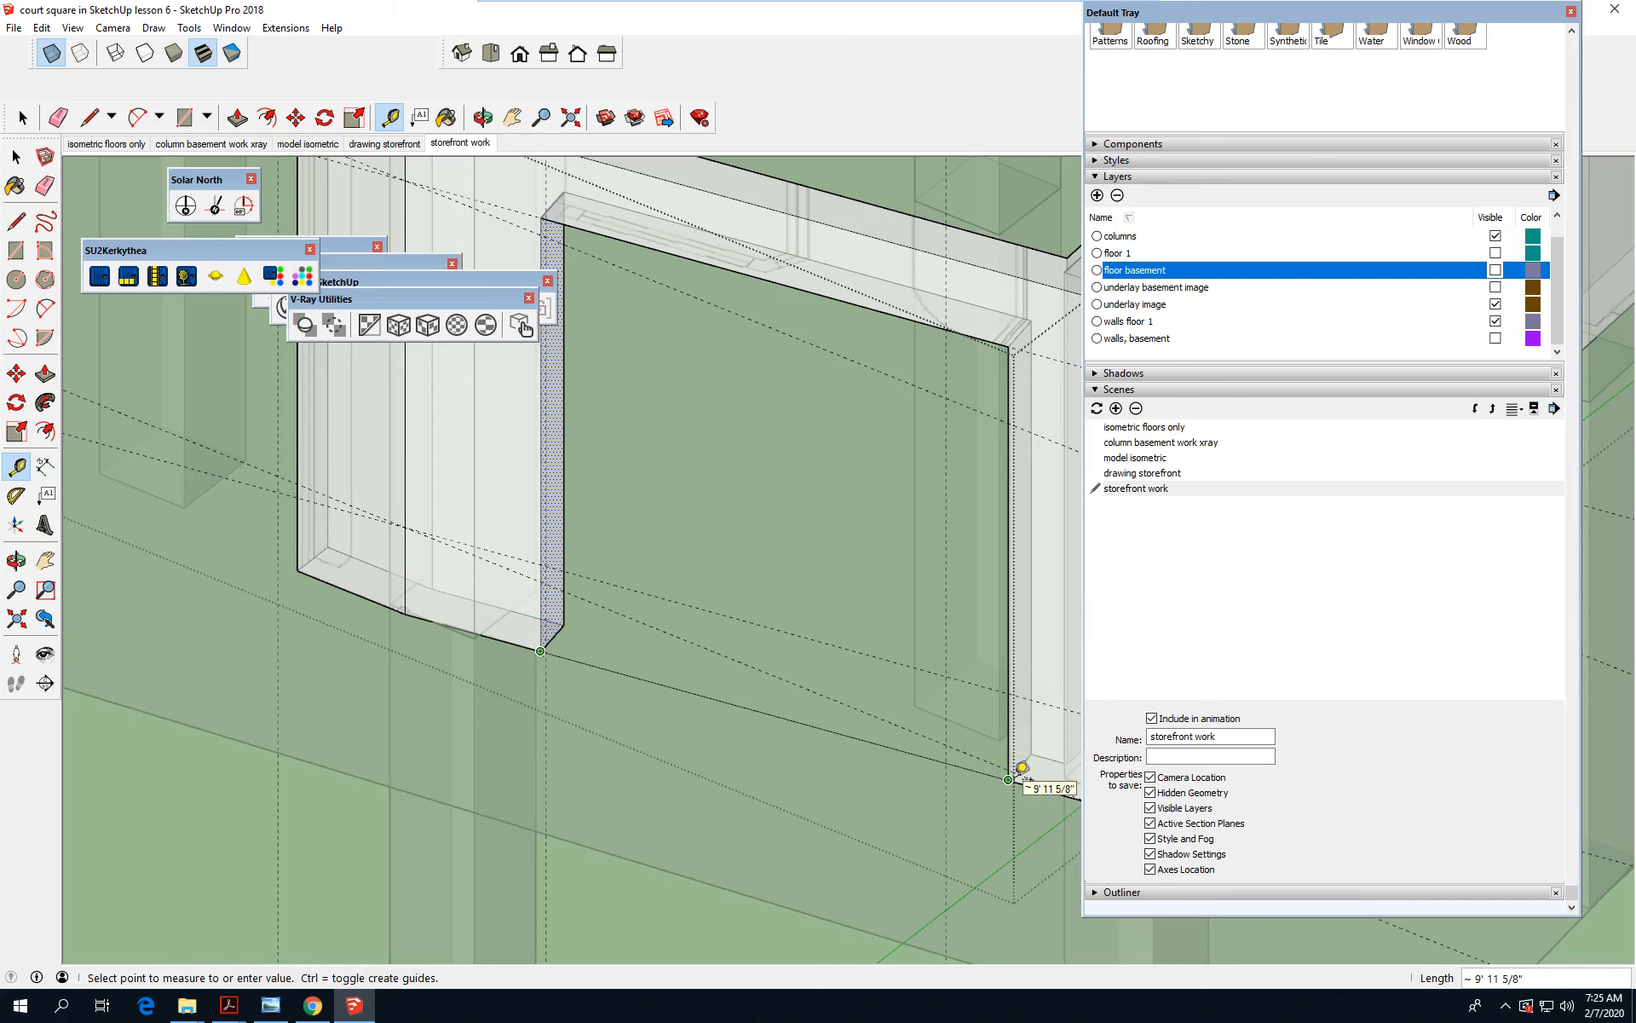
click(1022, 767)
scroll(653, 656, down, 3)
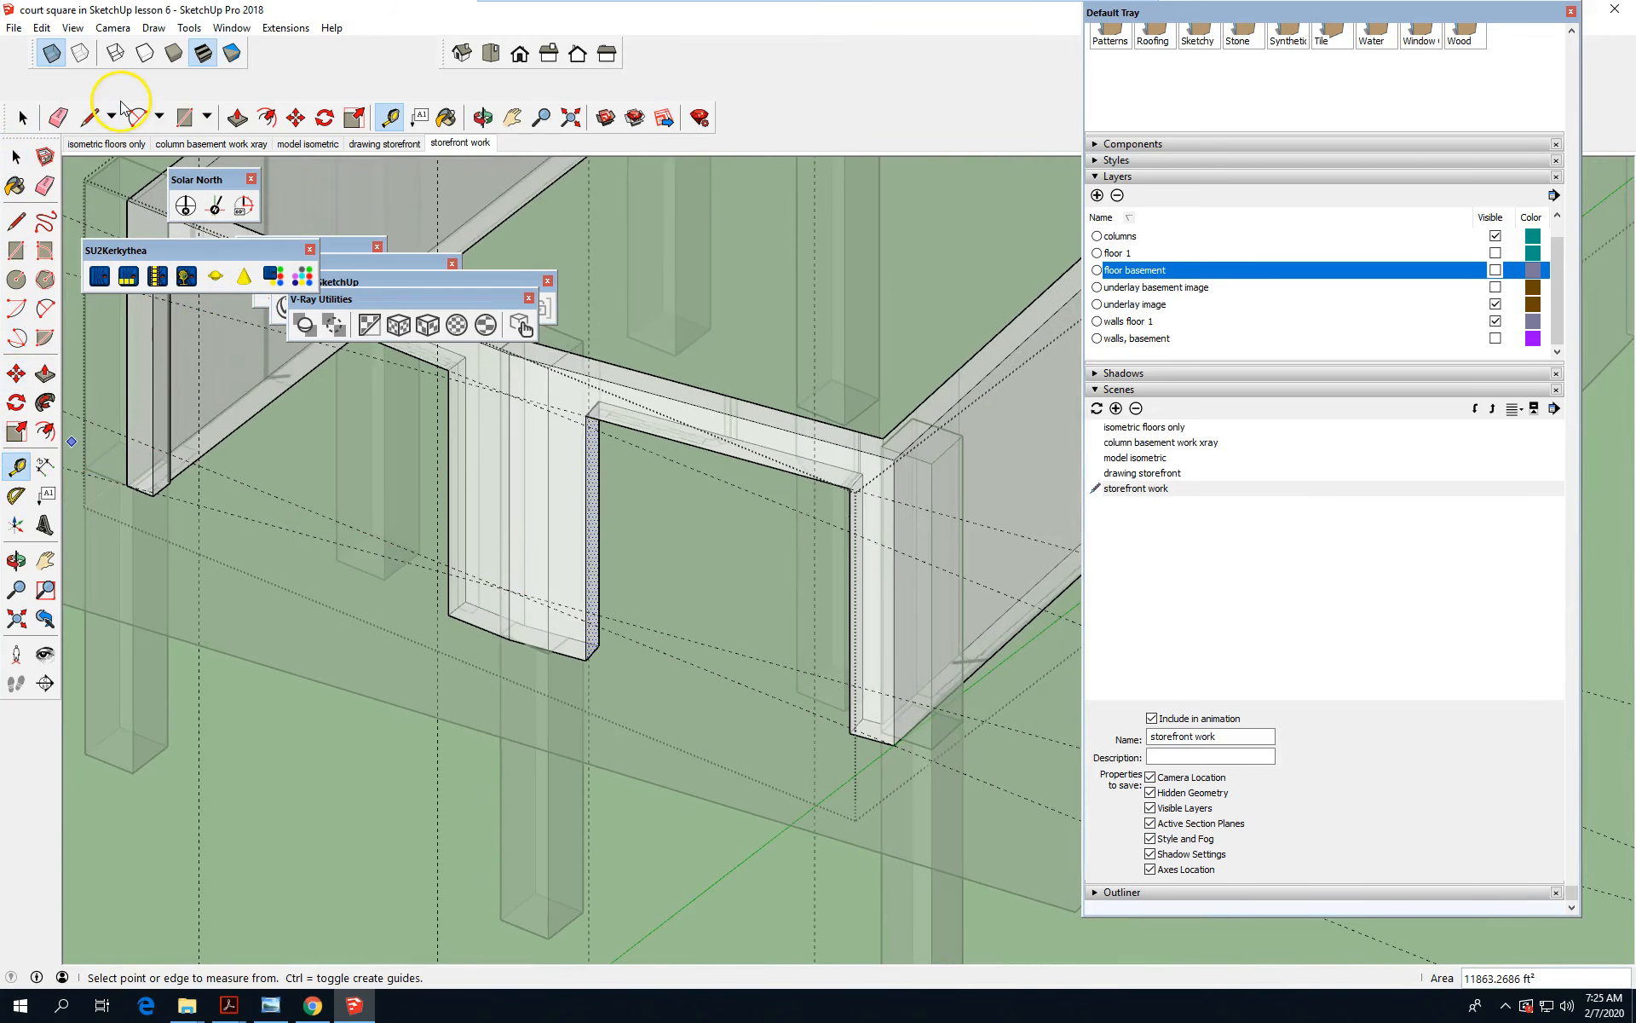
Close the floor 1 wall group to finish editing the storefront openings.
click(17, 158)
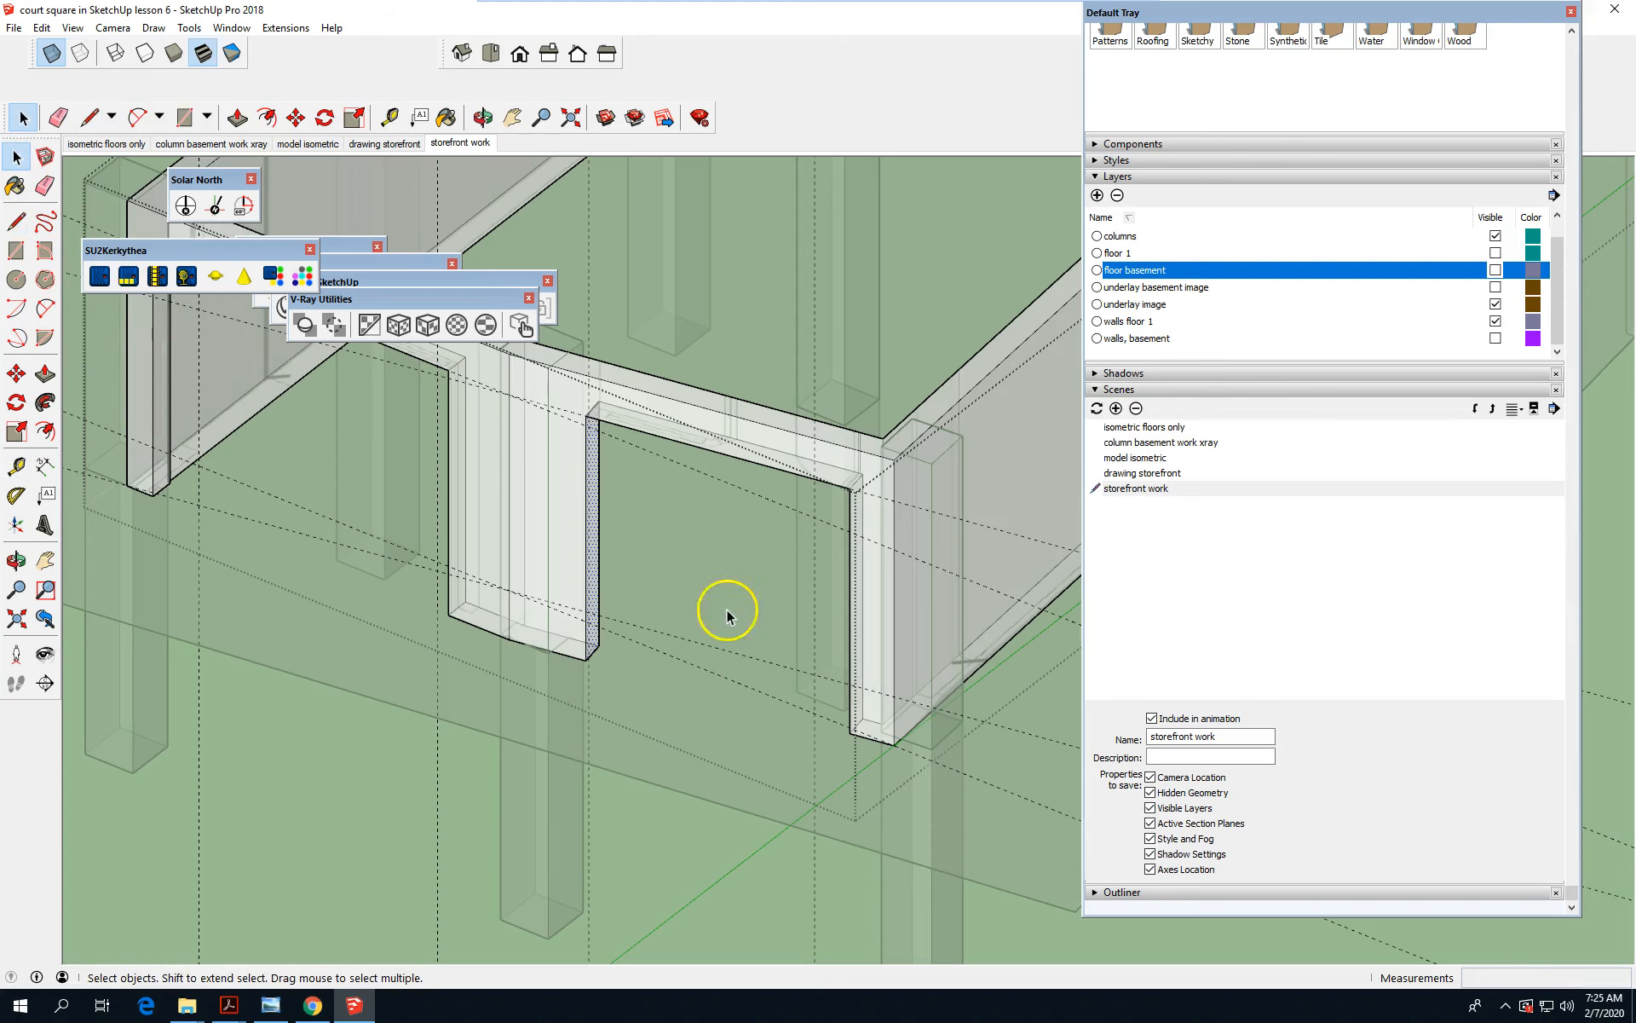
right_click(689, 579)
click(747, 582)
Examine the adjusted storefront piers and openings against the columns and the doors drawn on the underlay plan.
scroll(679, 657, down, 4)
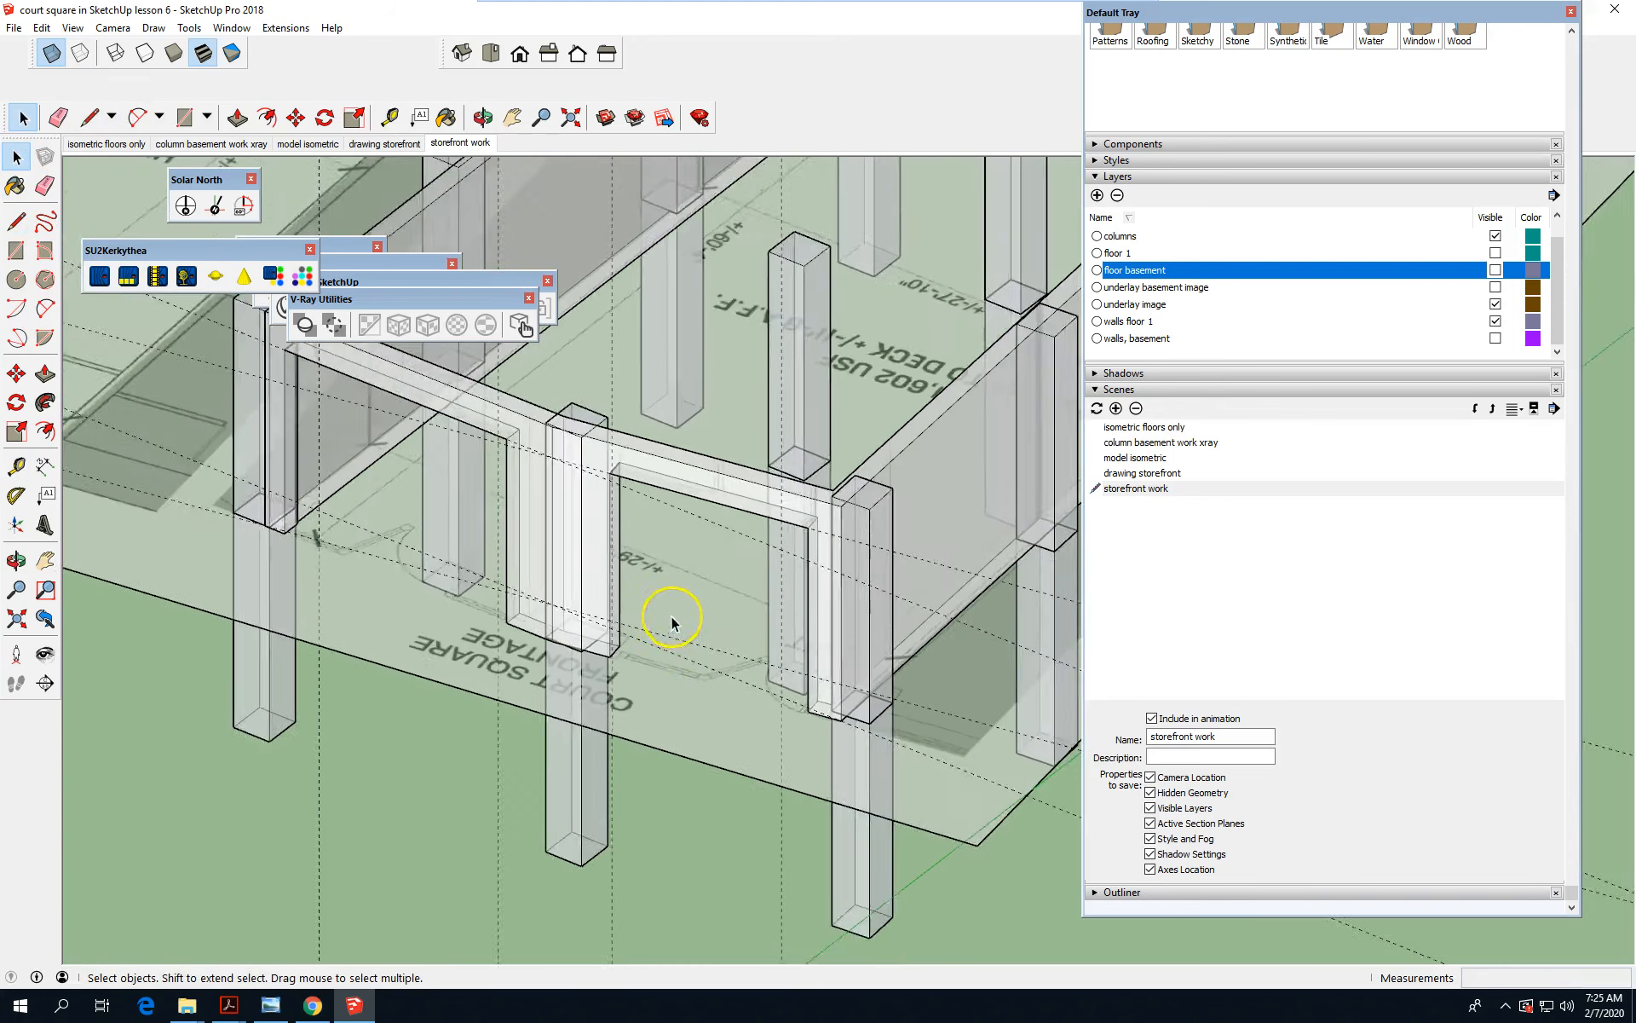
middle_drag(679, 665, 814, 823)
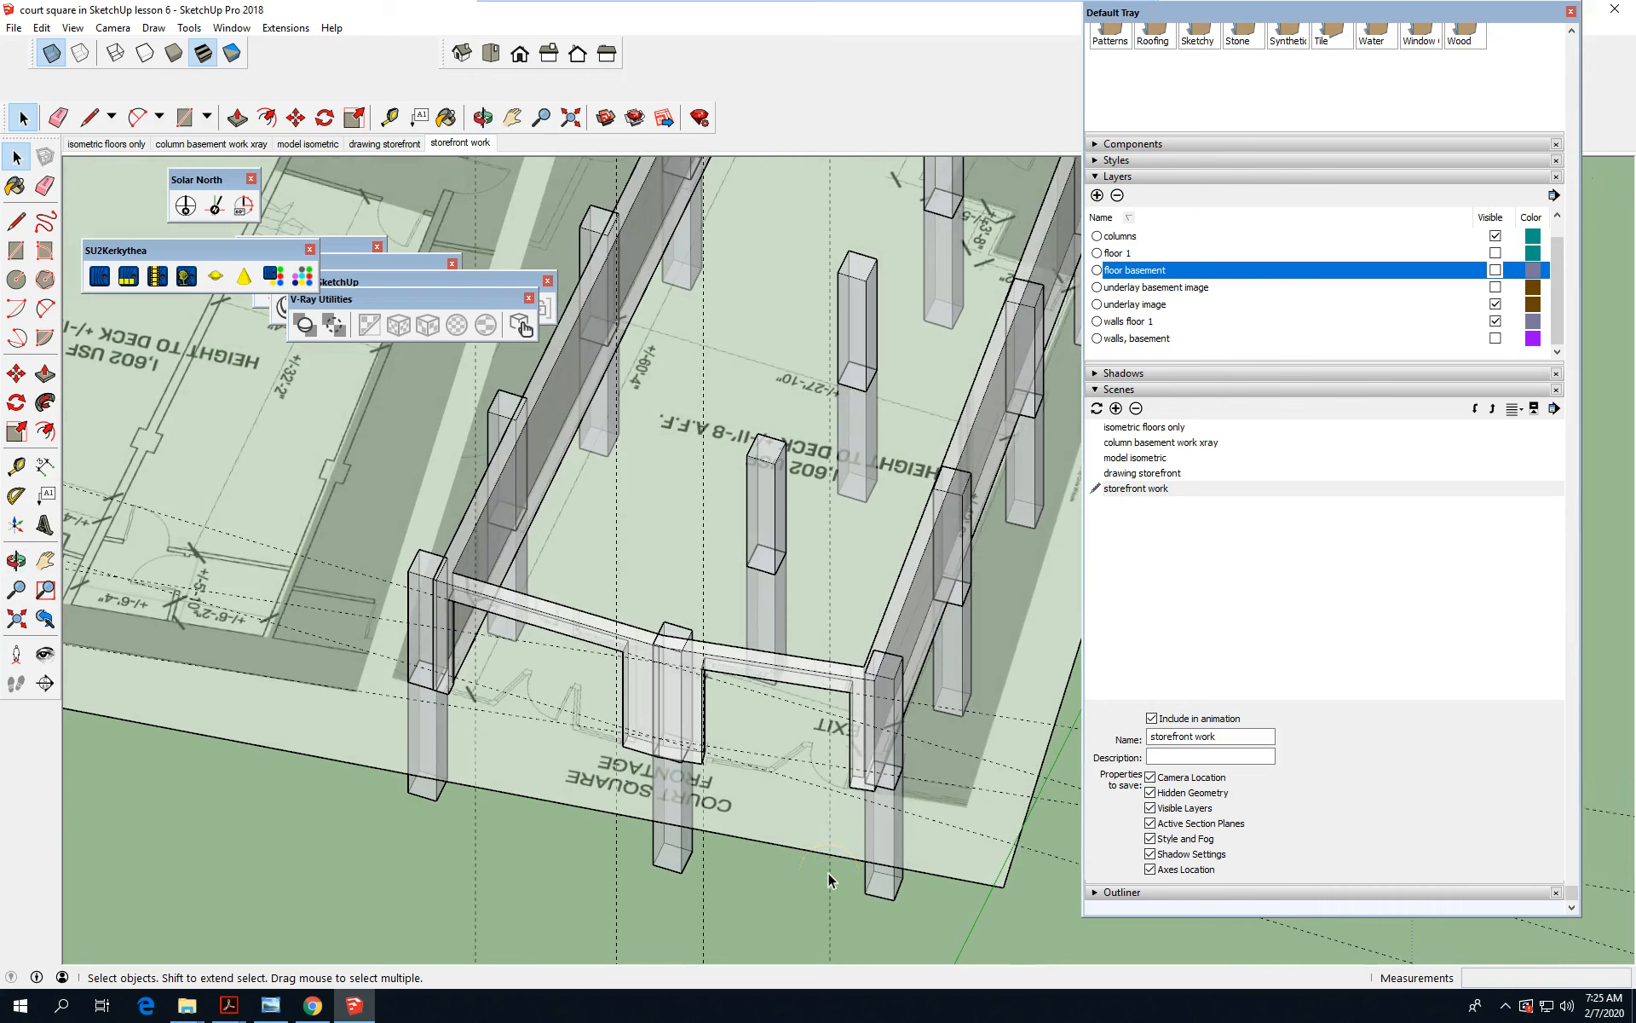
scroll(588, 814, up, 5)
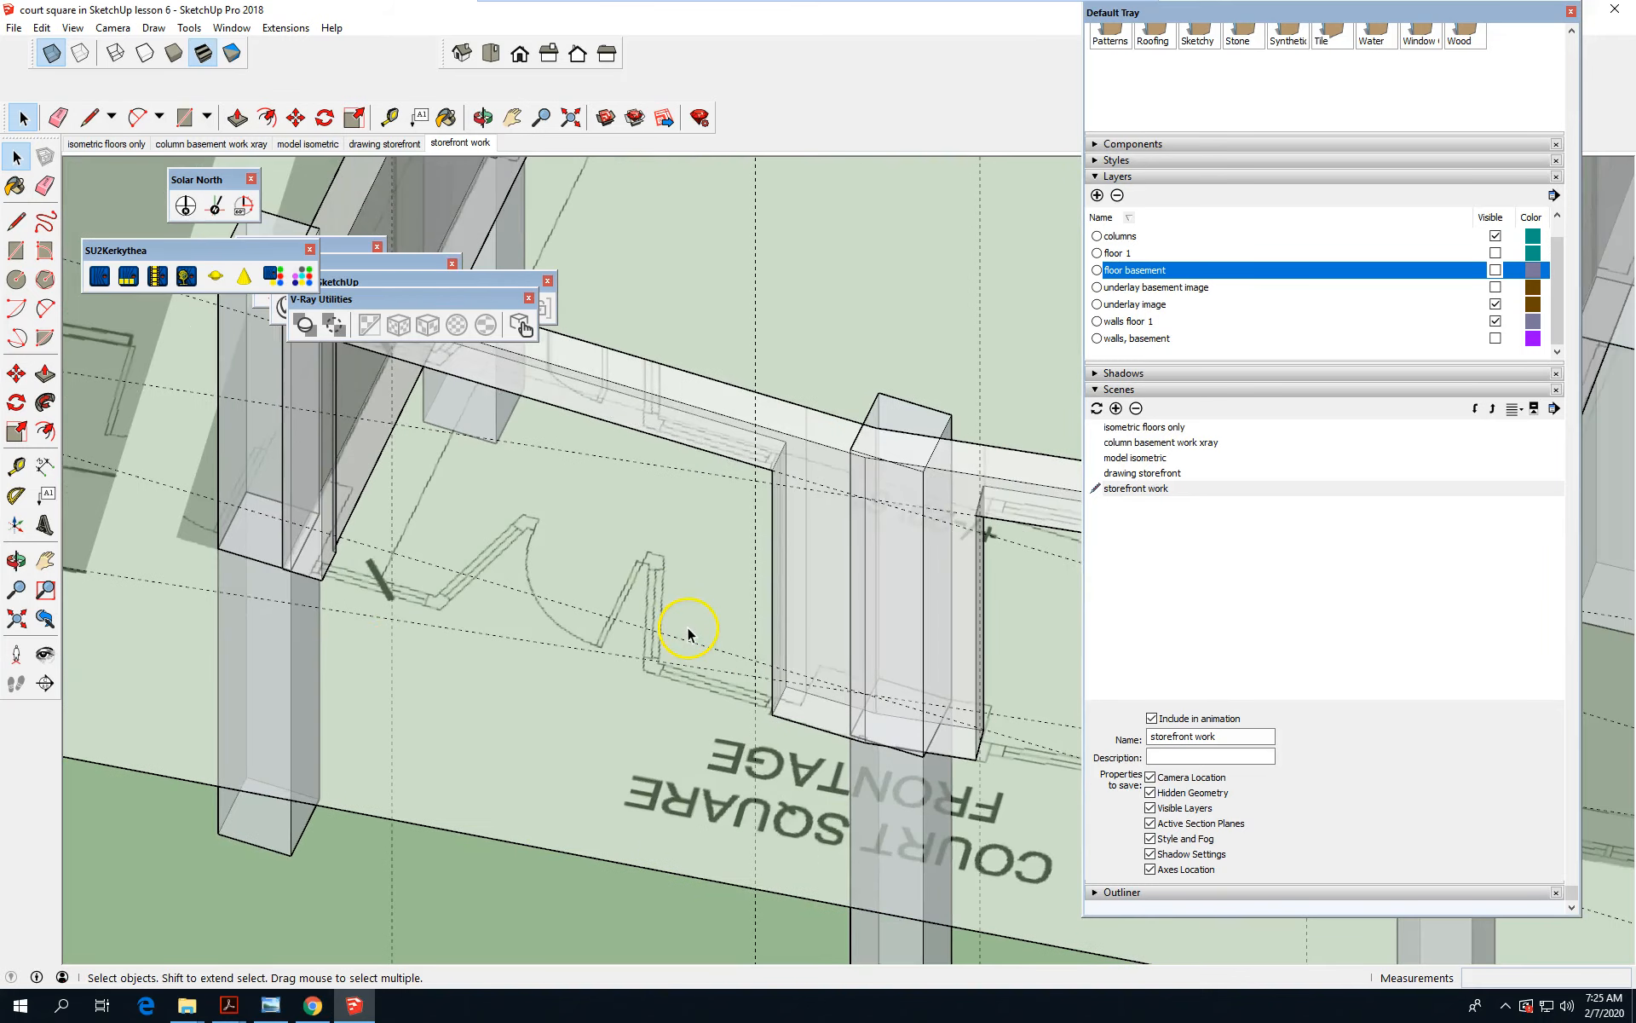
scroll(703, 639, up, 1)
scroll(714, 663, down, 1)
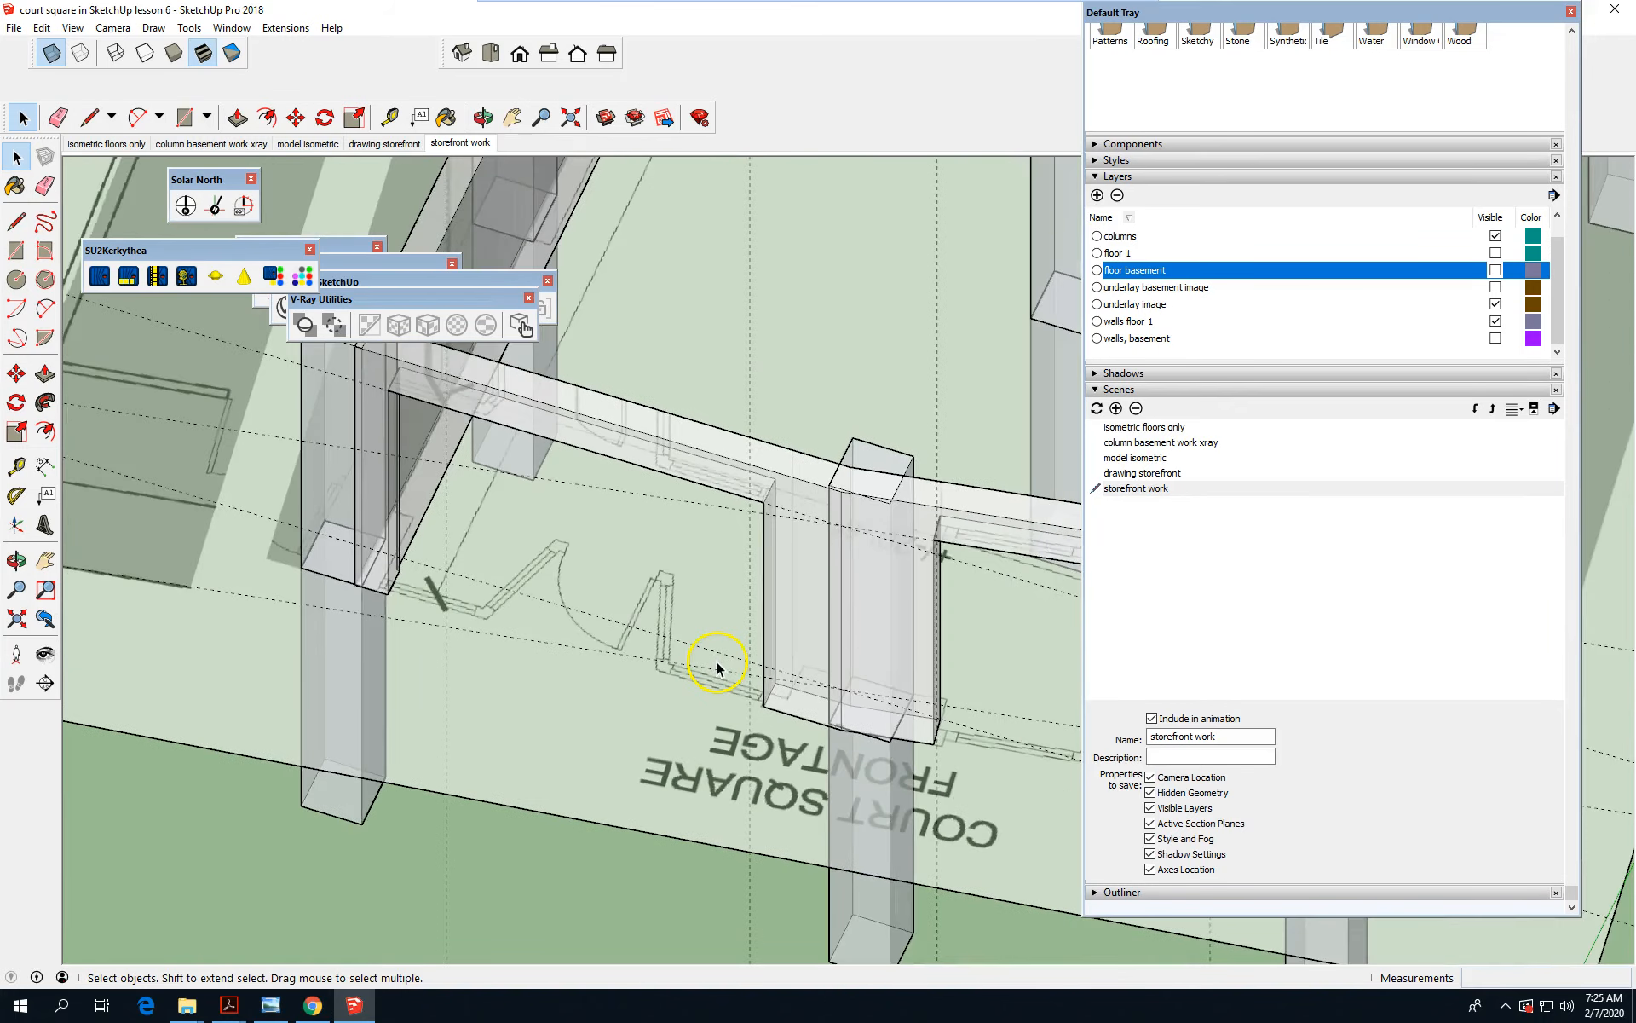
scroll(721, 680, down, 1)
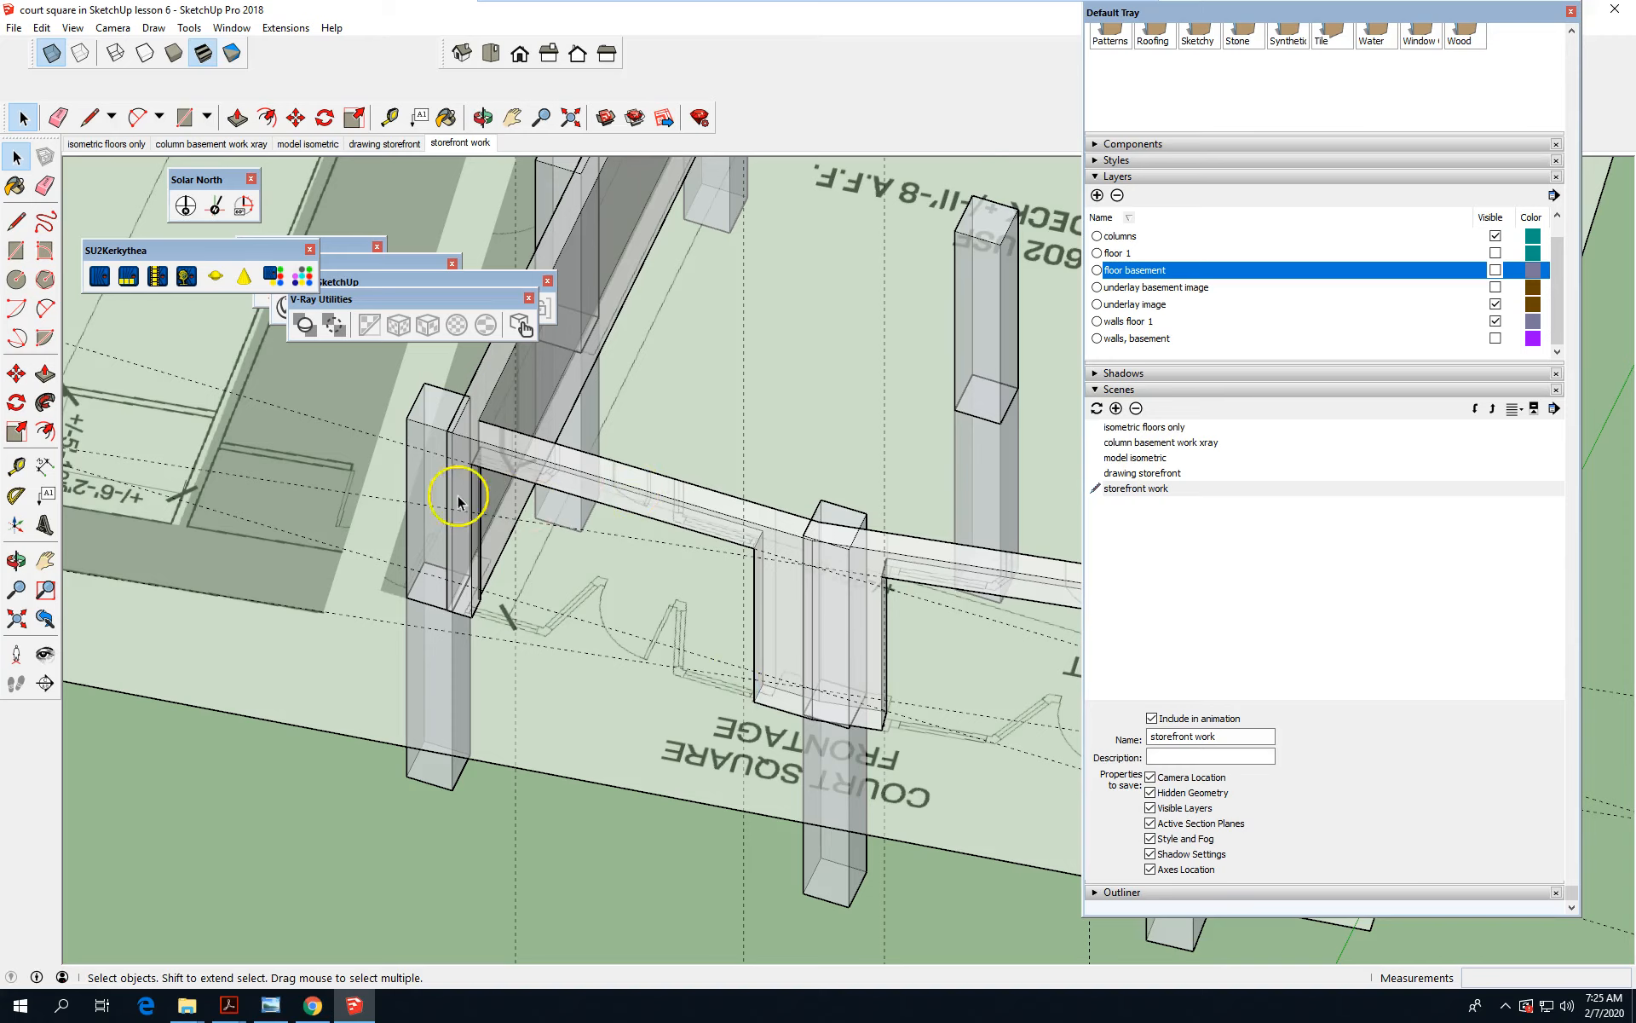
scroll(414, 467, up, 2)
scroll(887, 537, down, 2)
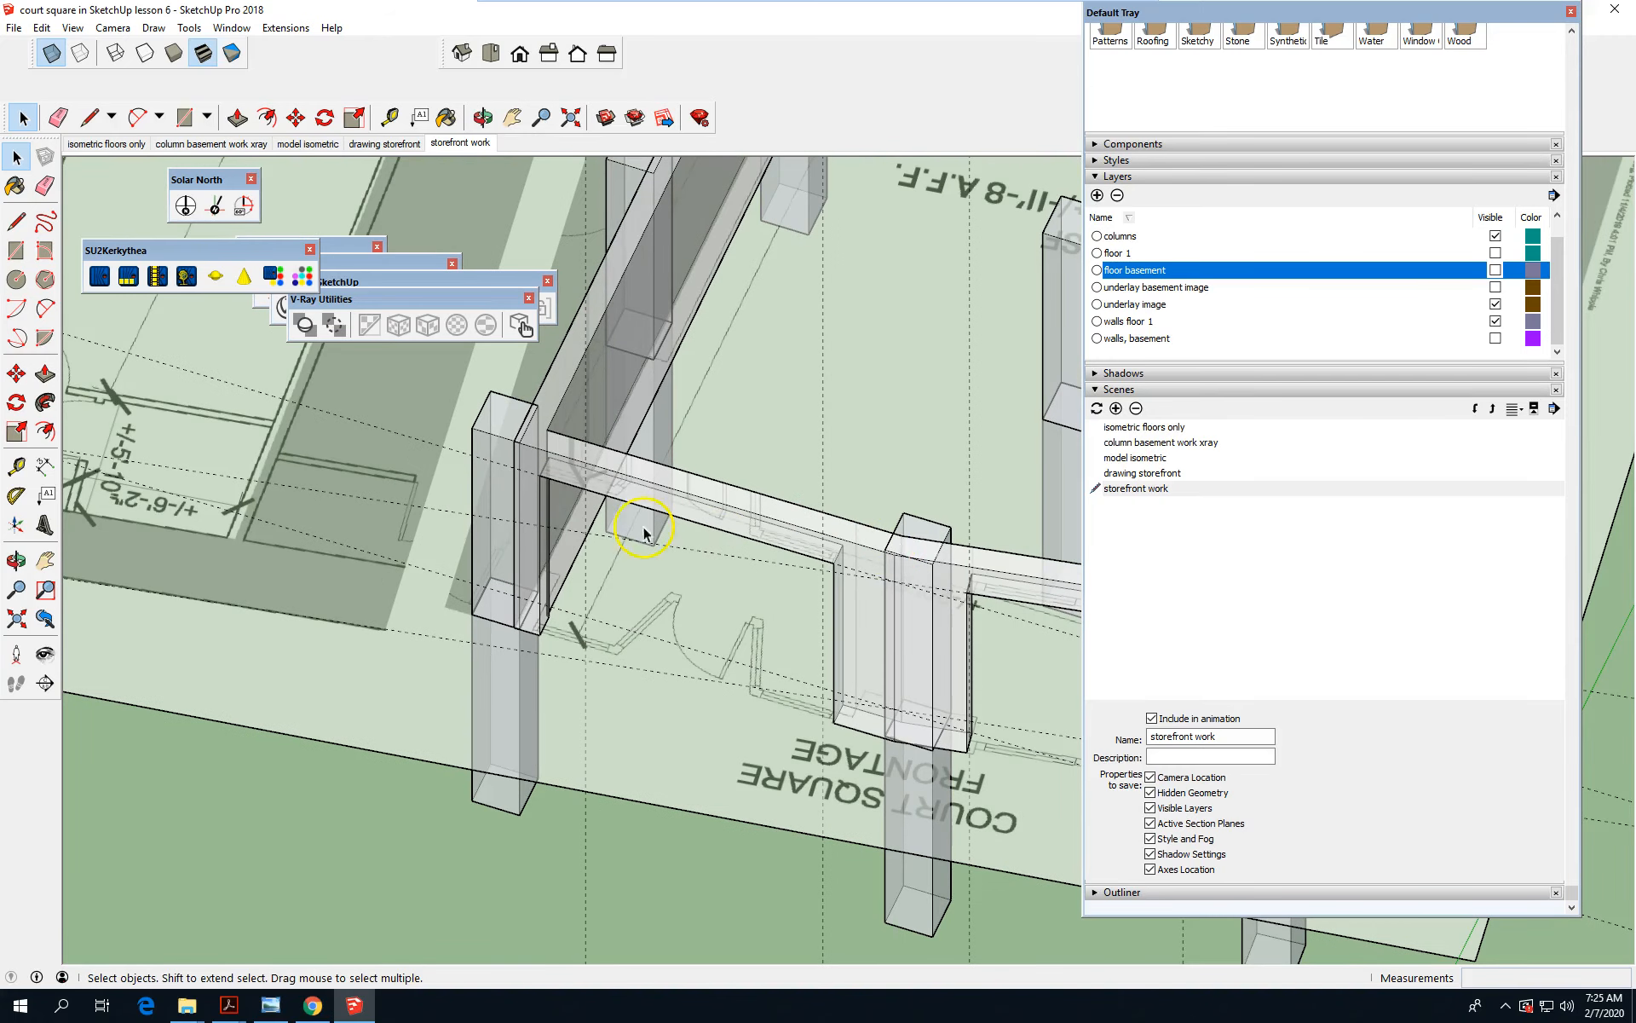
scroll(537, 469, up, 5)
middle_drag(585, 467, 535, 365)
scroll(884, 679, down, 2)
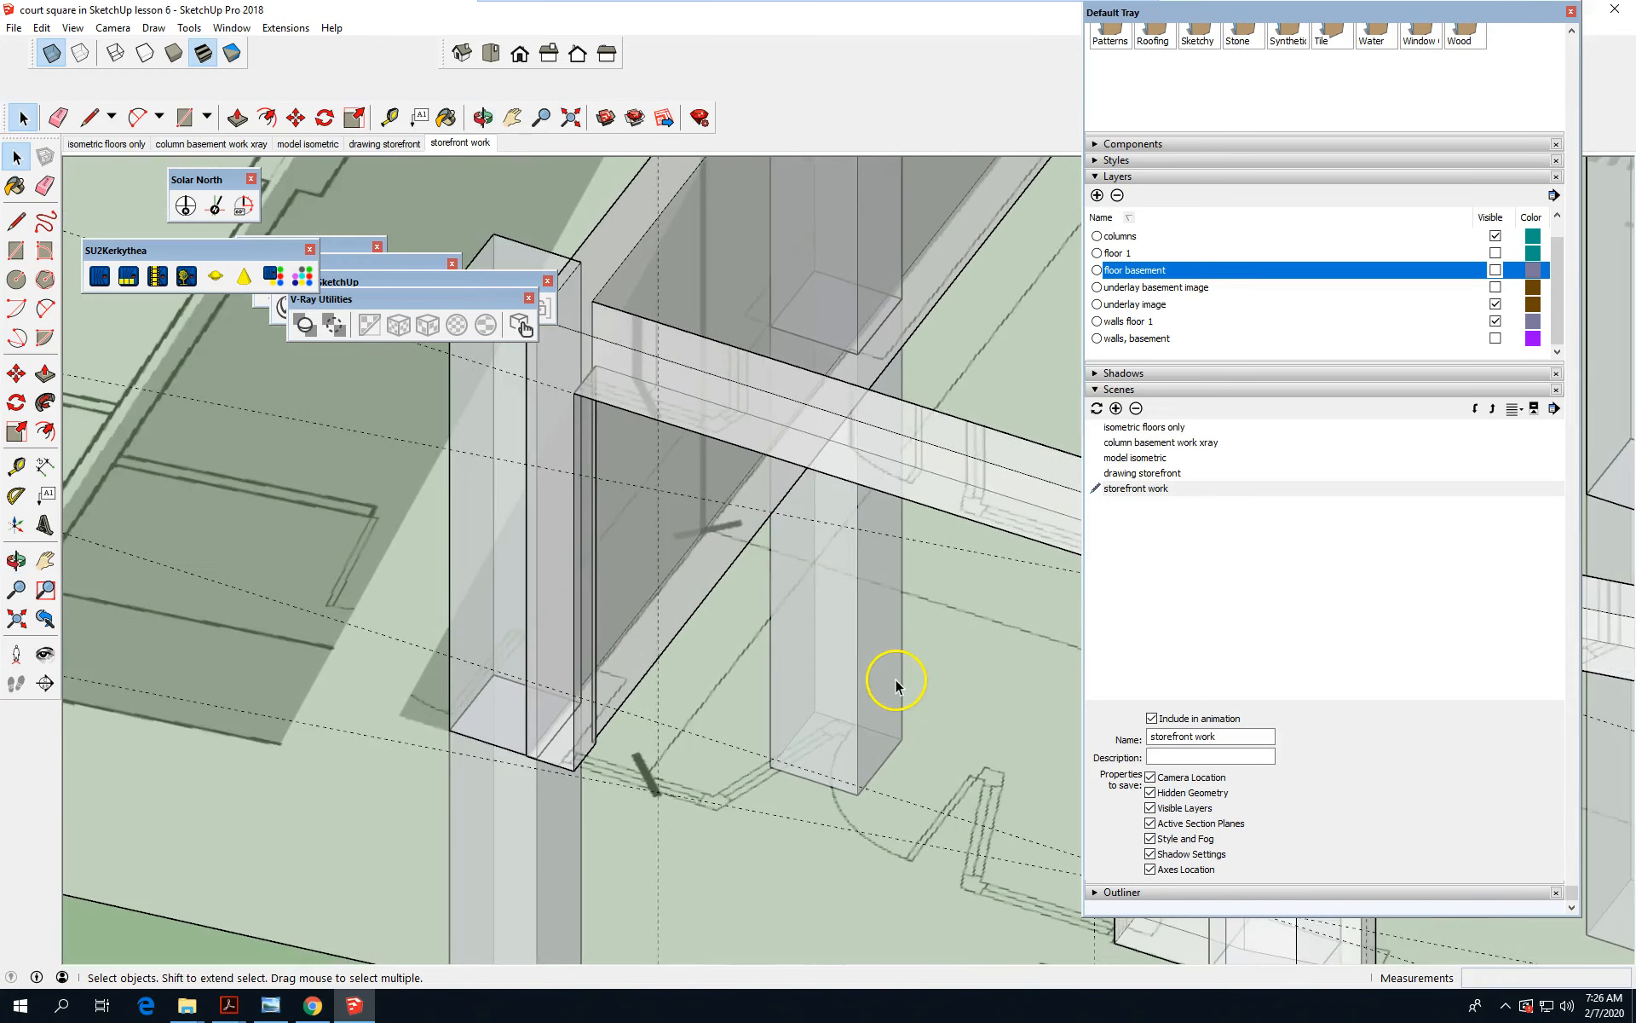
scroll(894, 679, down, 1)
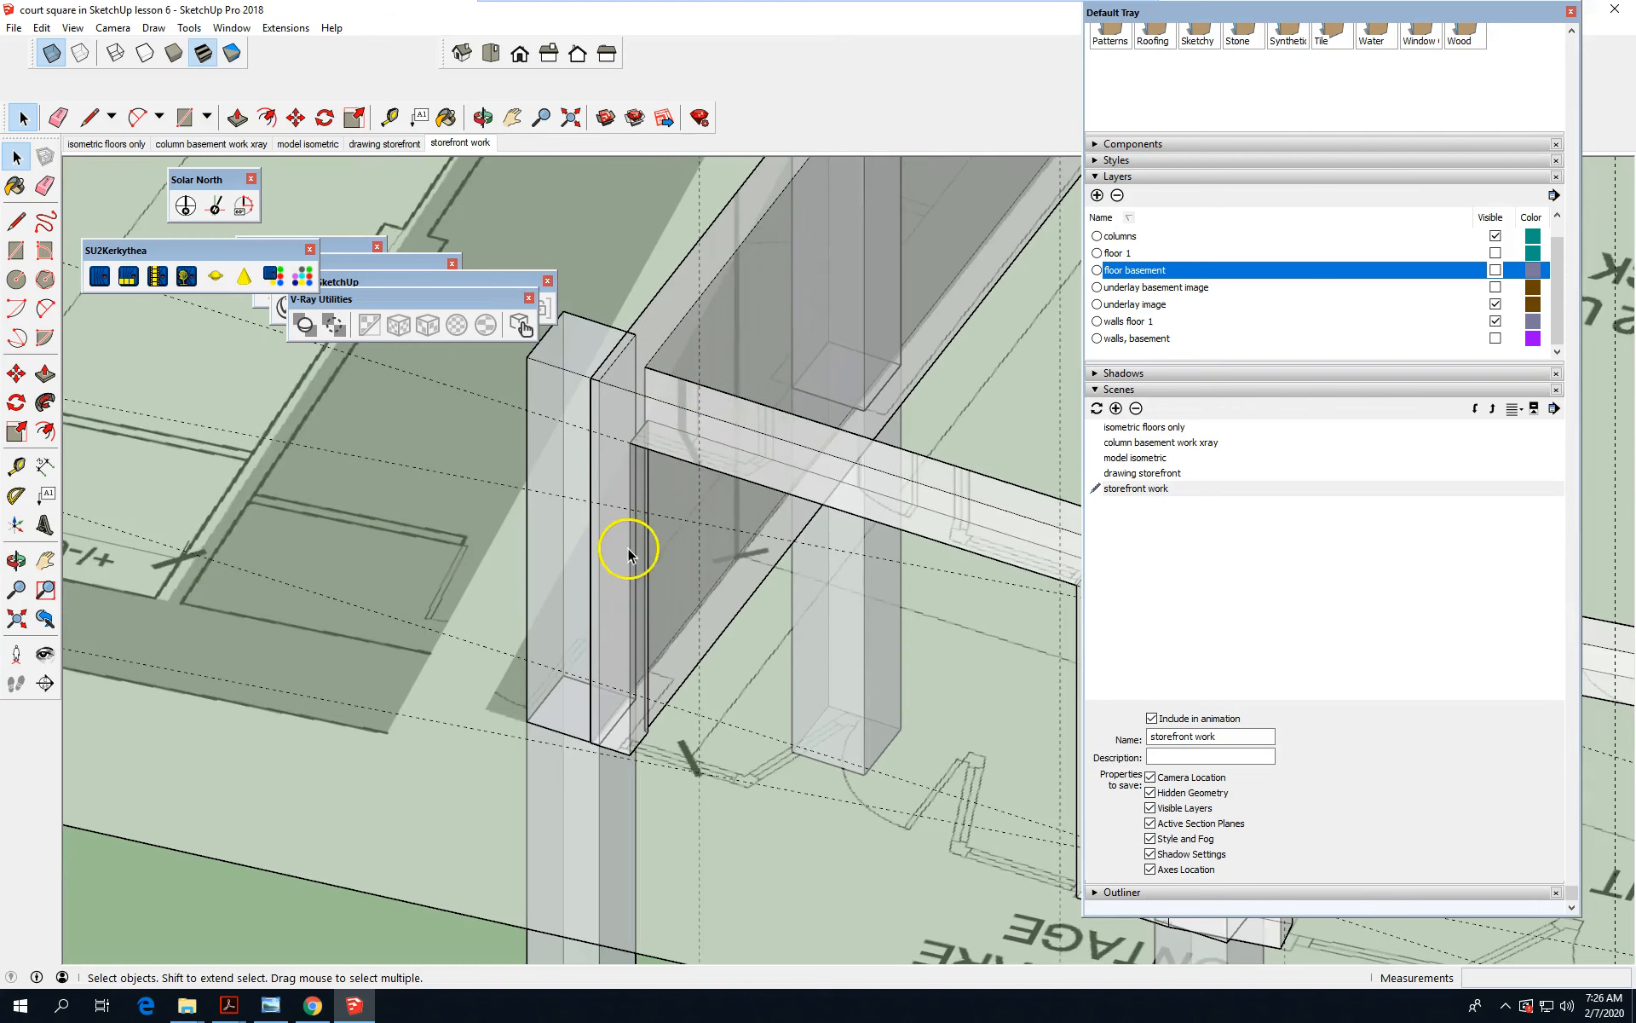
scroll(631, 552, up, 2)
scroll(636, 559, down, 3)
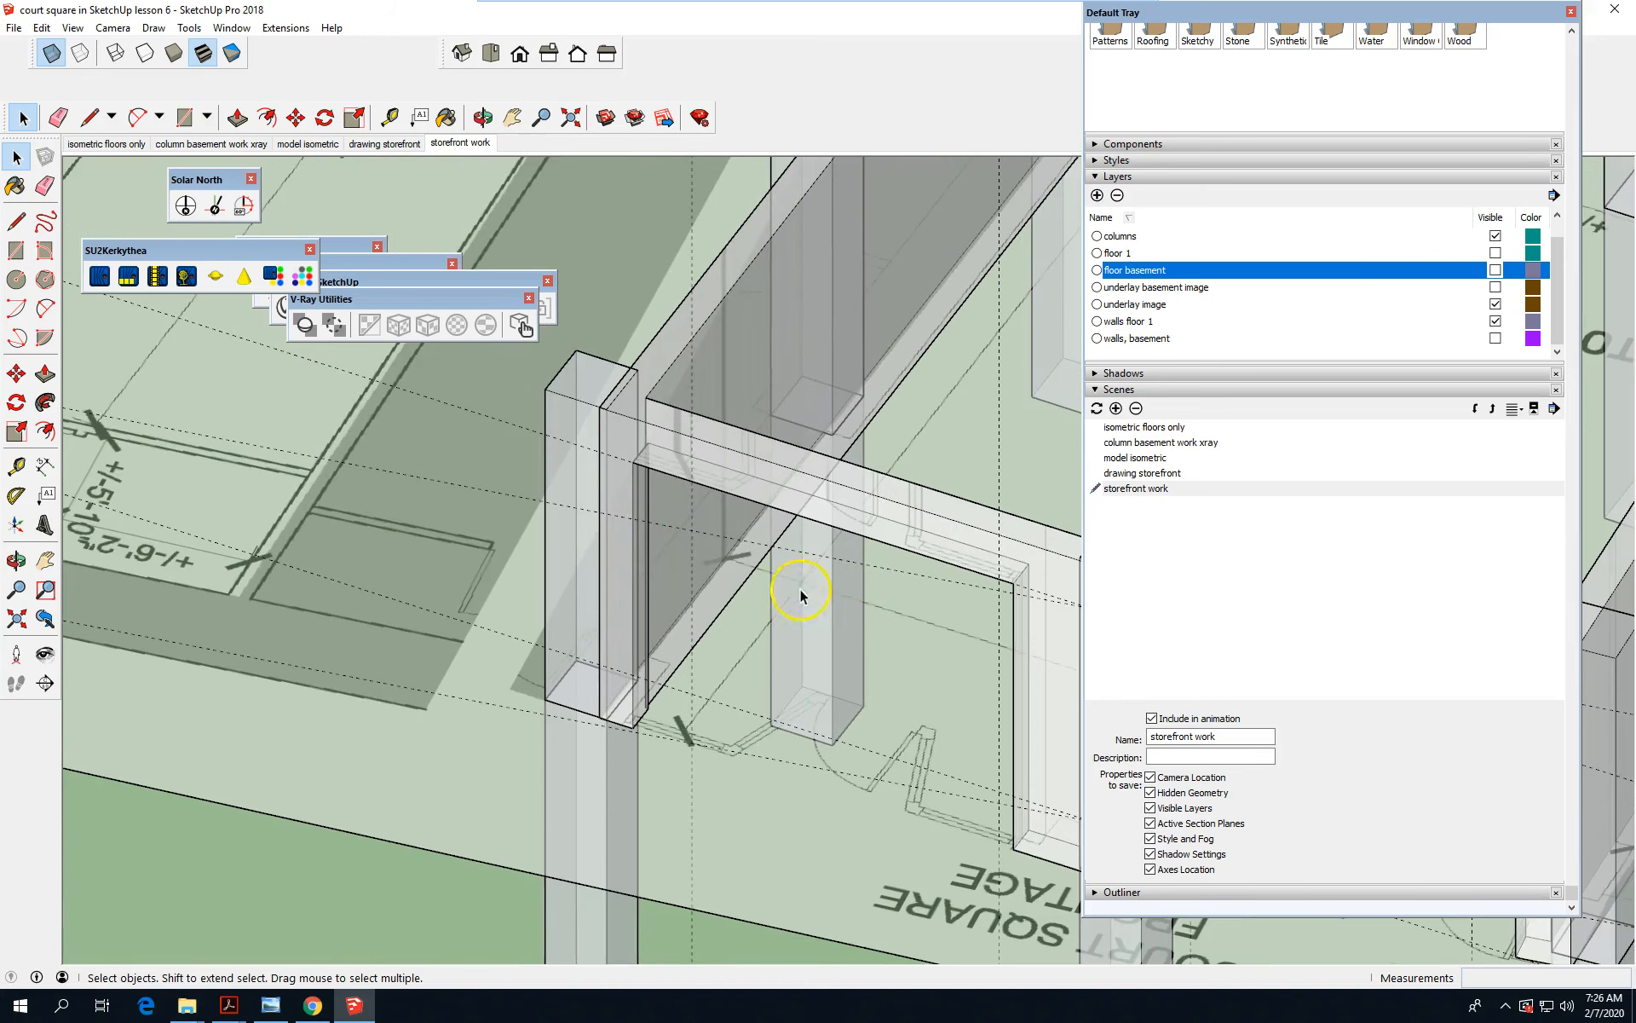
scroll(731, 573, down, 3)
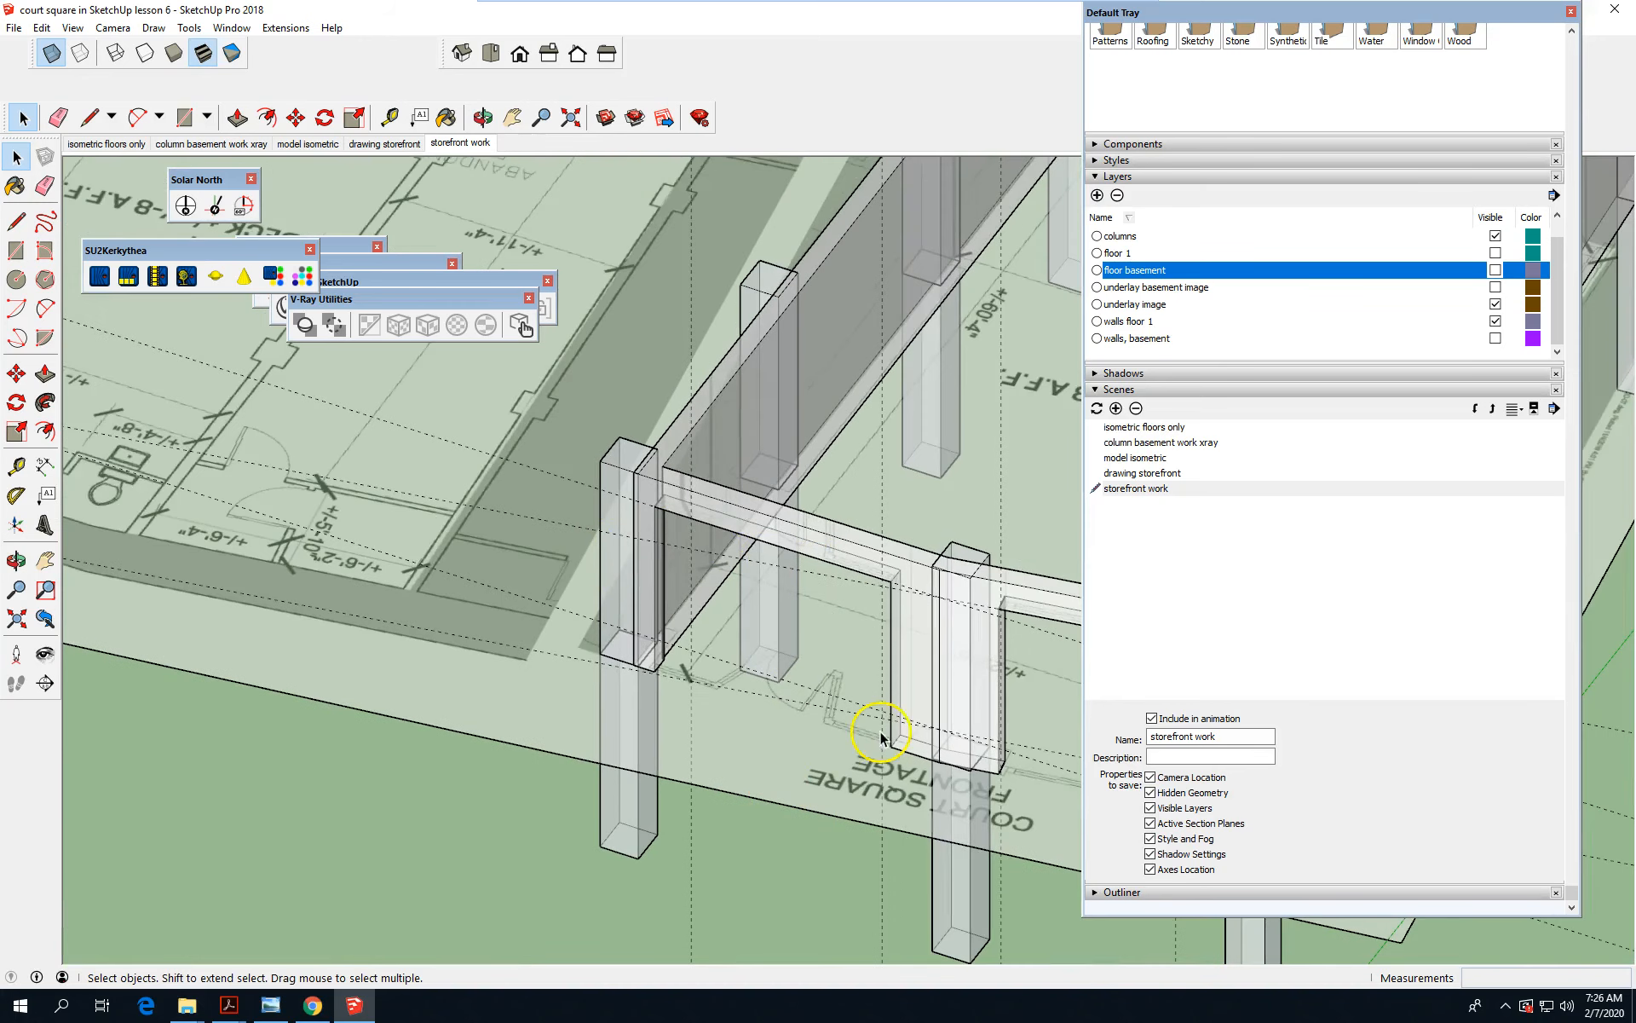
scroll(933, 741, up, 2)
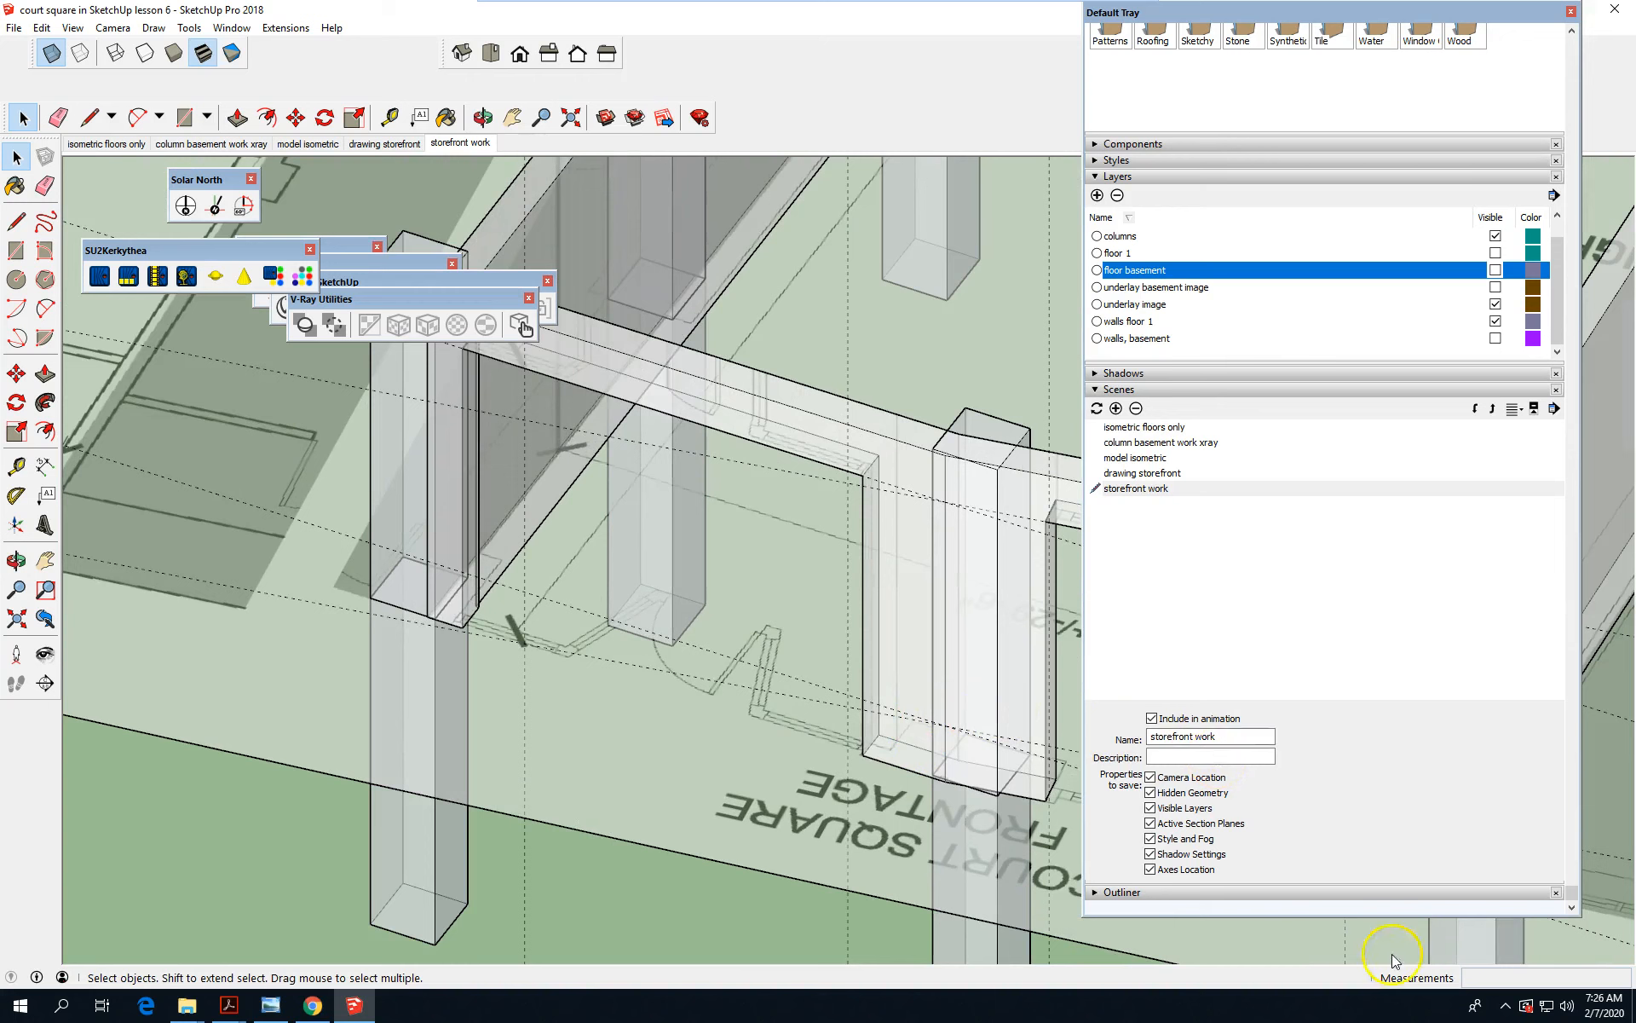
Switch to the "drawing storefront" scene to show the underlay plan from above.
click(1134, 481)
click(1133, 476)
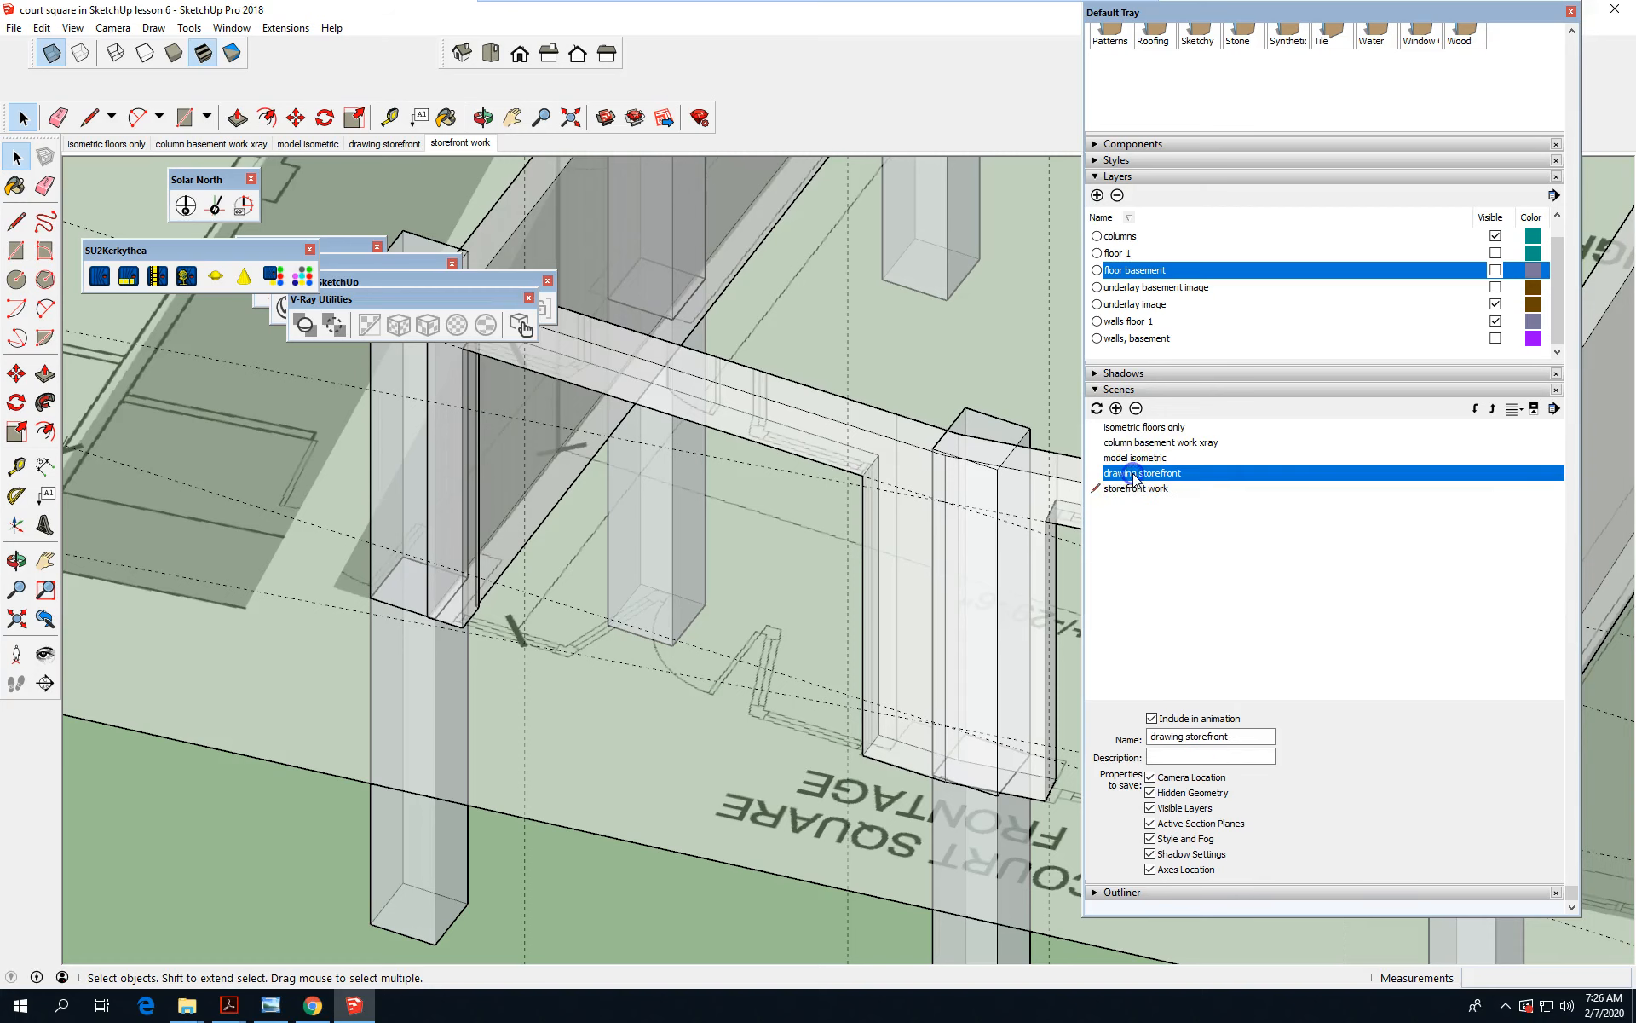
double_click(1133, 477)
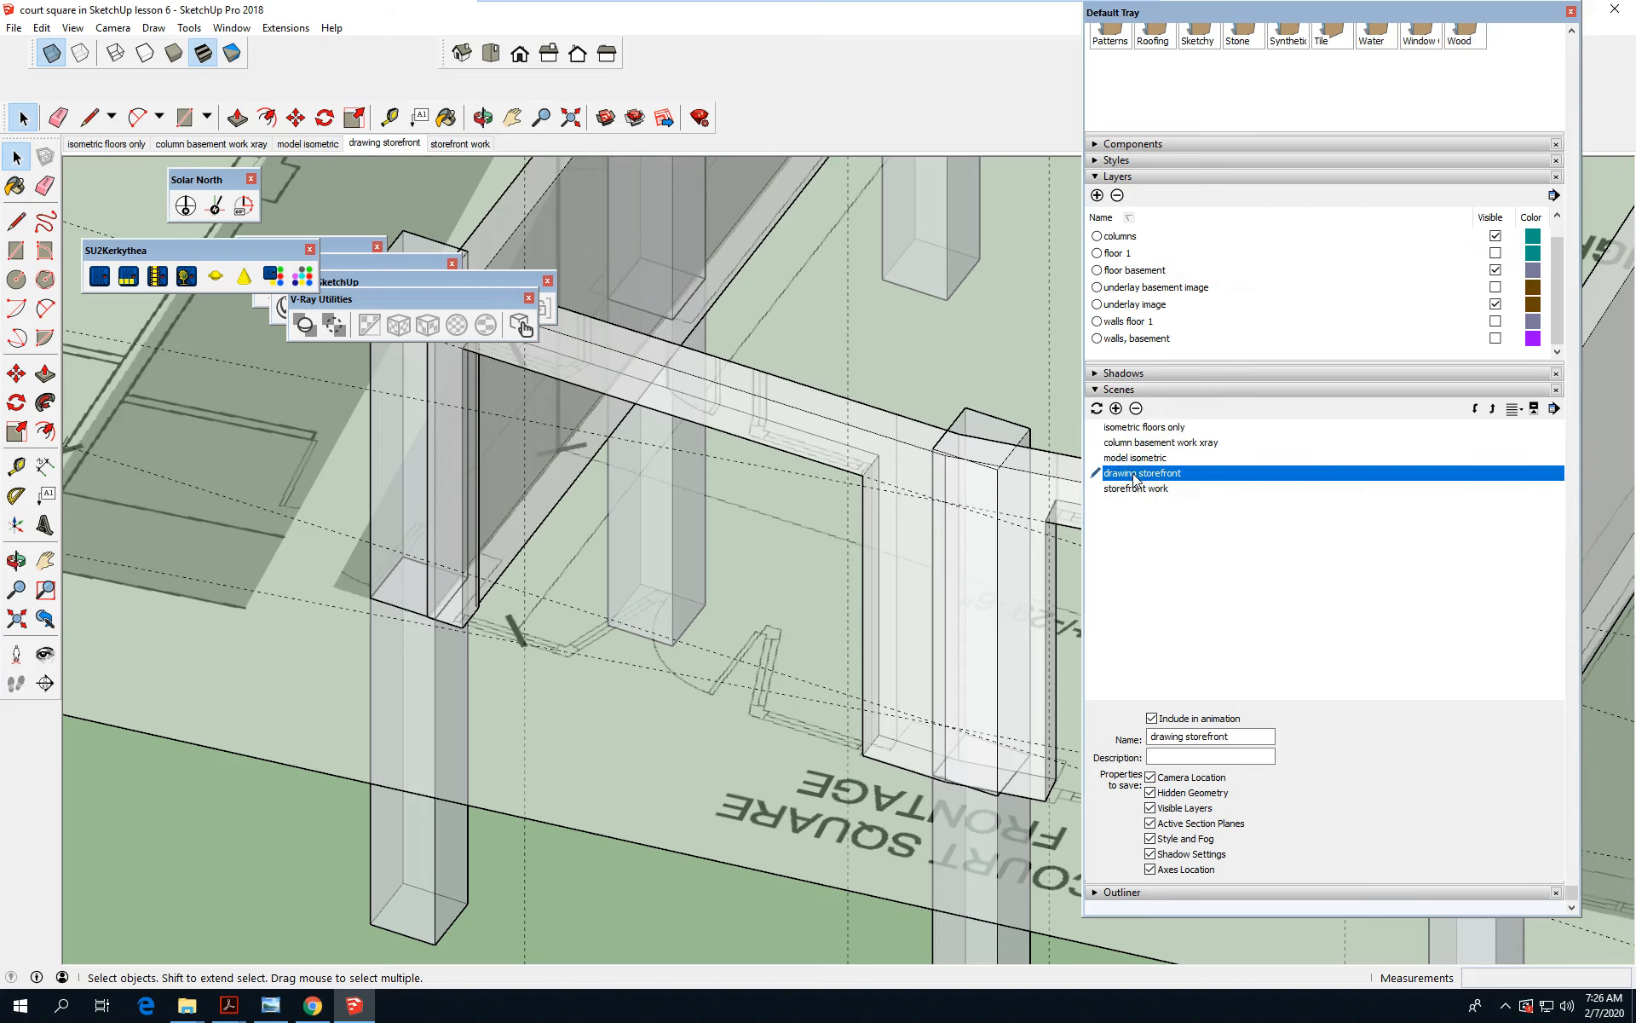
double_click(1169, 479)
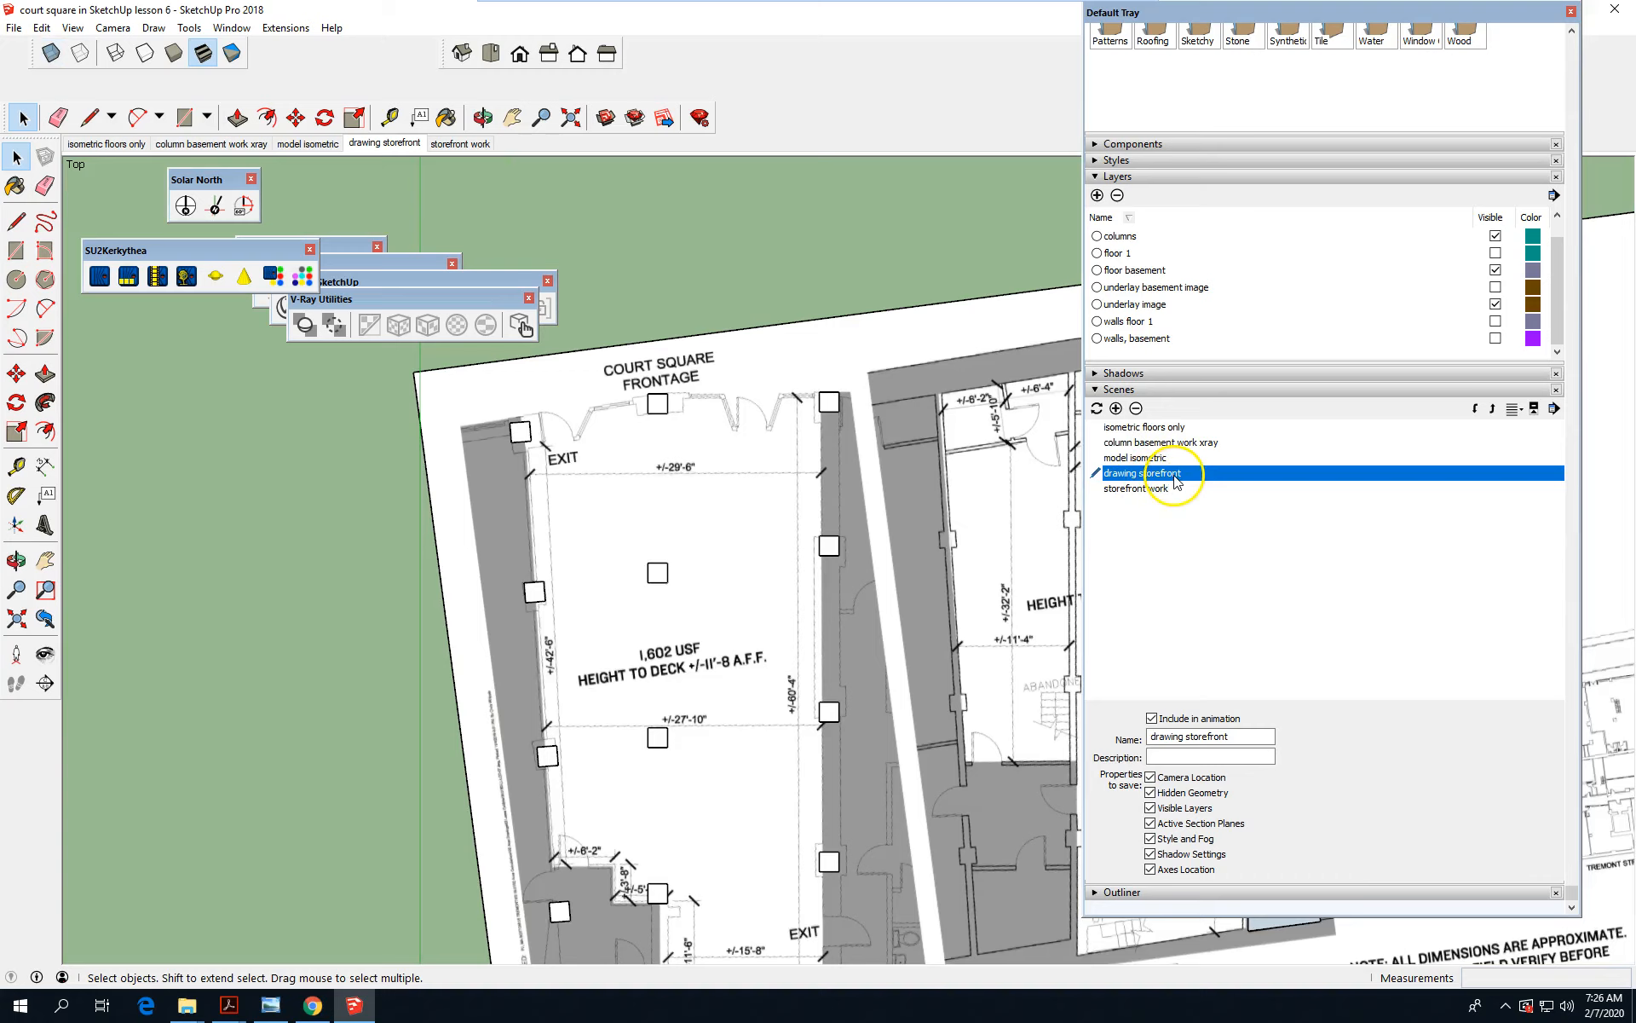
Measure the thickness of the angled storefront framing beside the exit door on the underlay plan.
scroll(592, 427, up, 5)
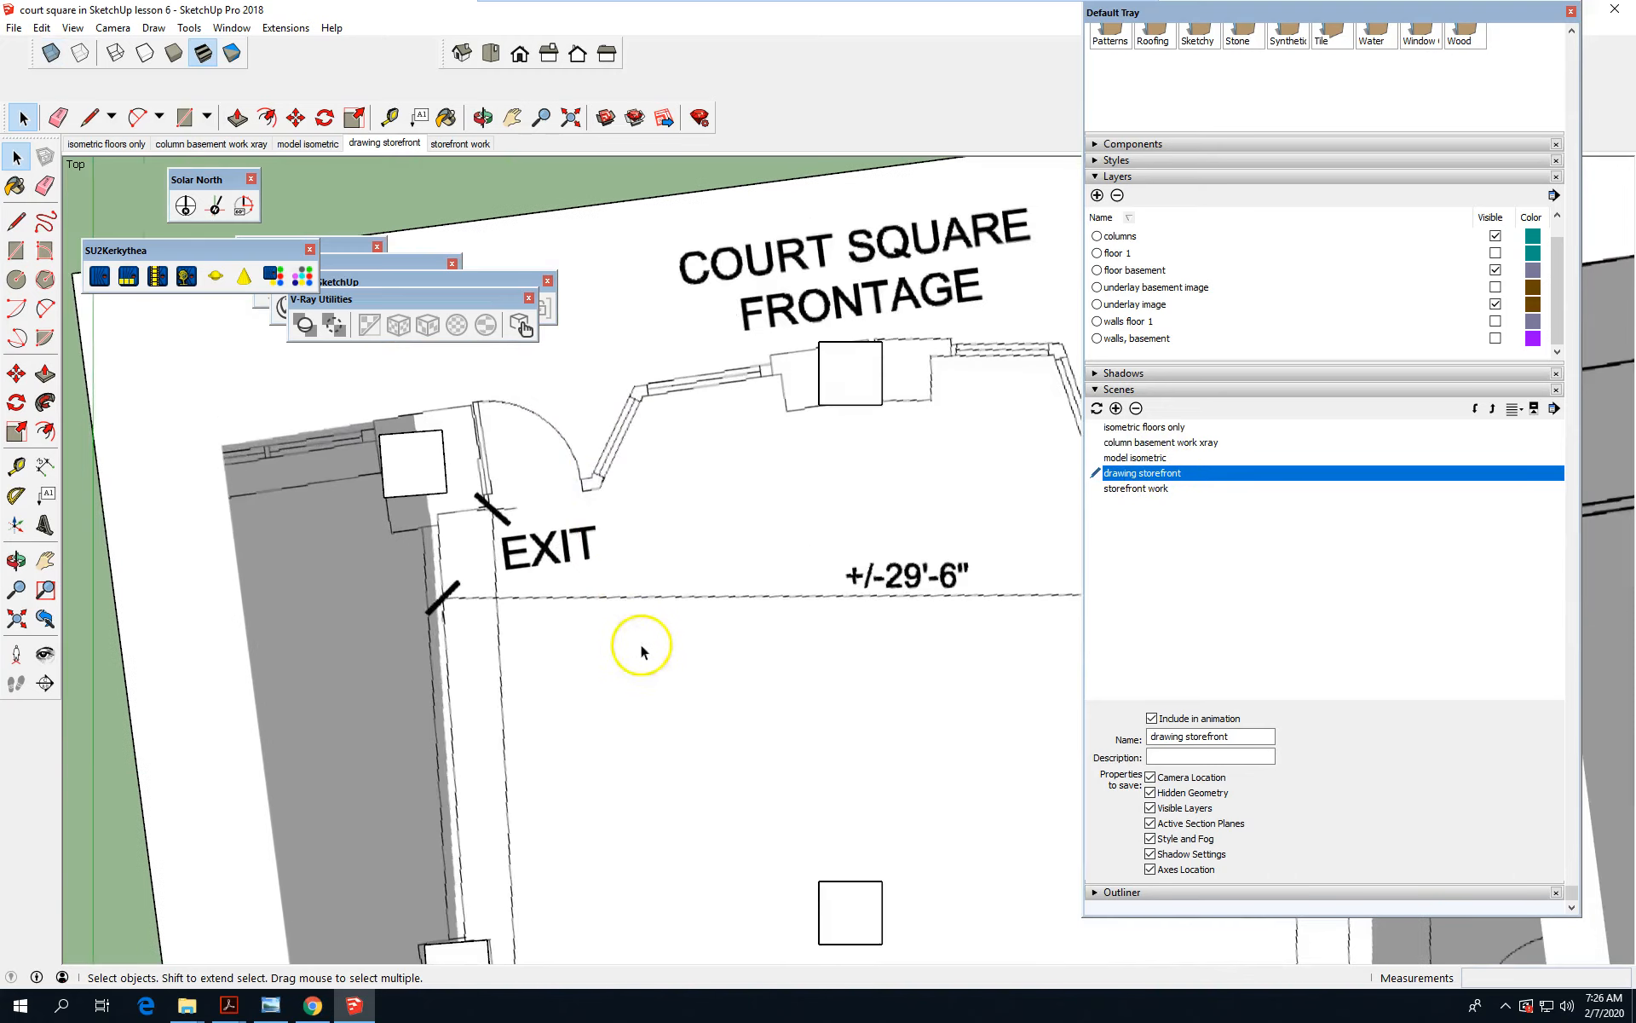
scroll(633, 810, down, 2)
scroll(674, 464, up, 5)
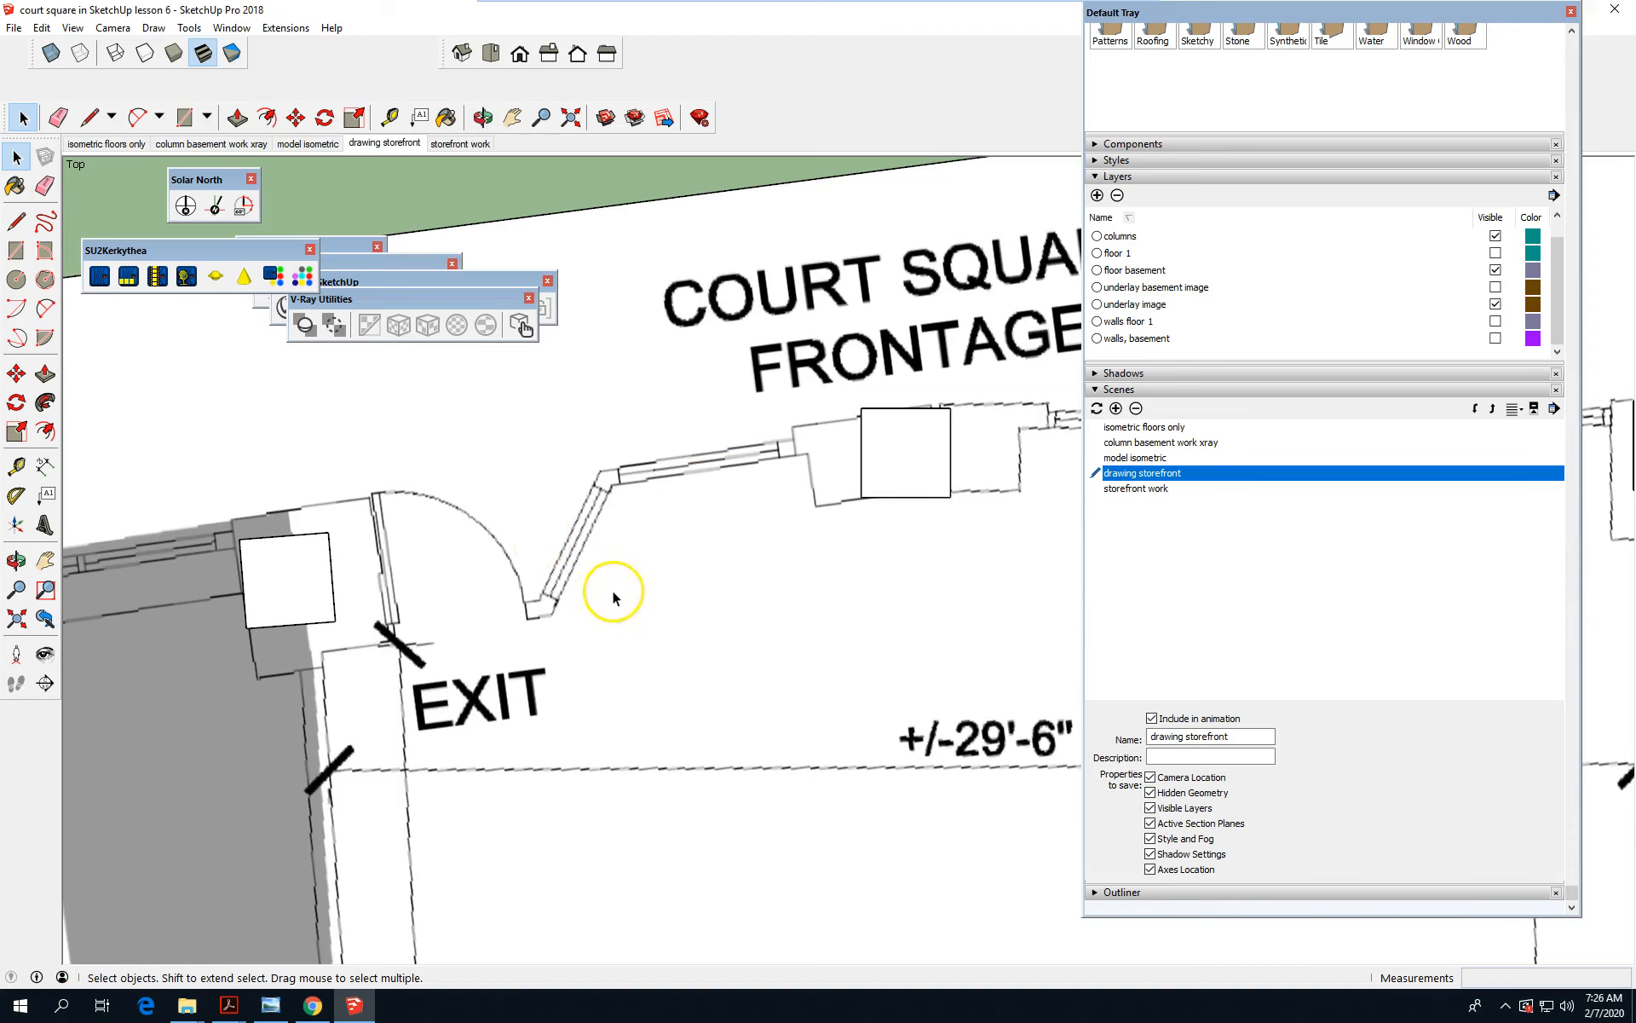
scroll(612, 590, up, 3)
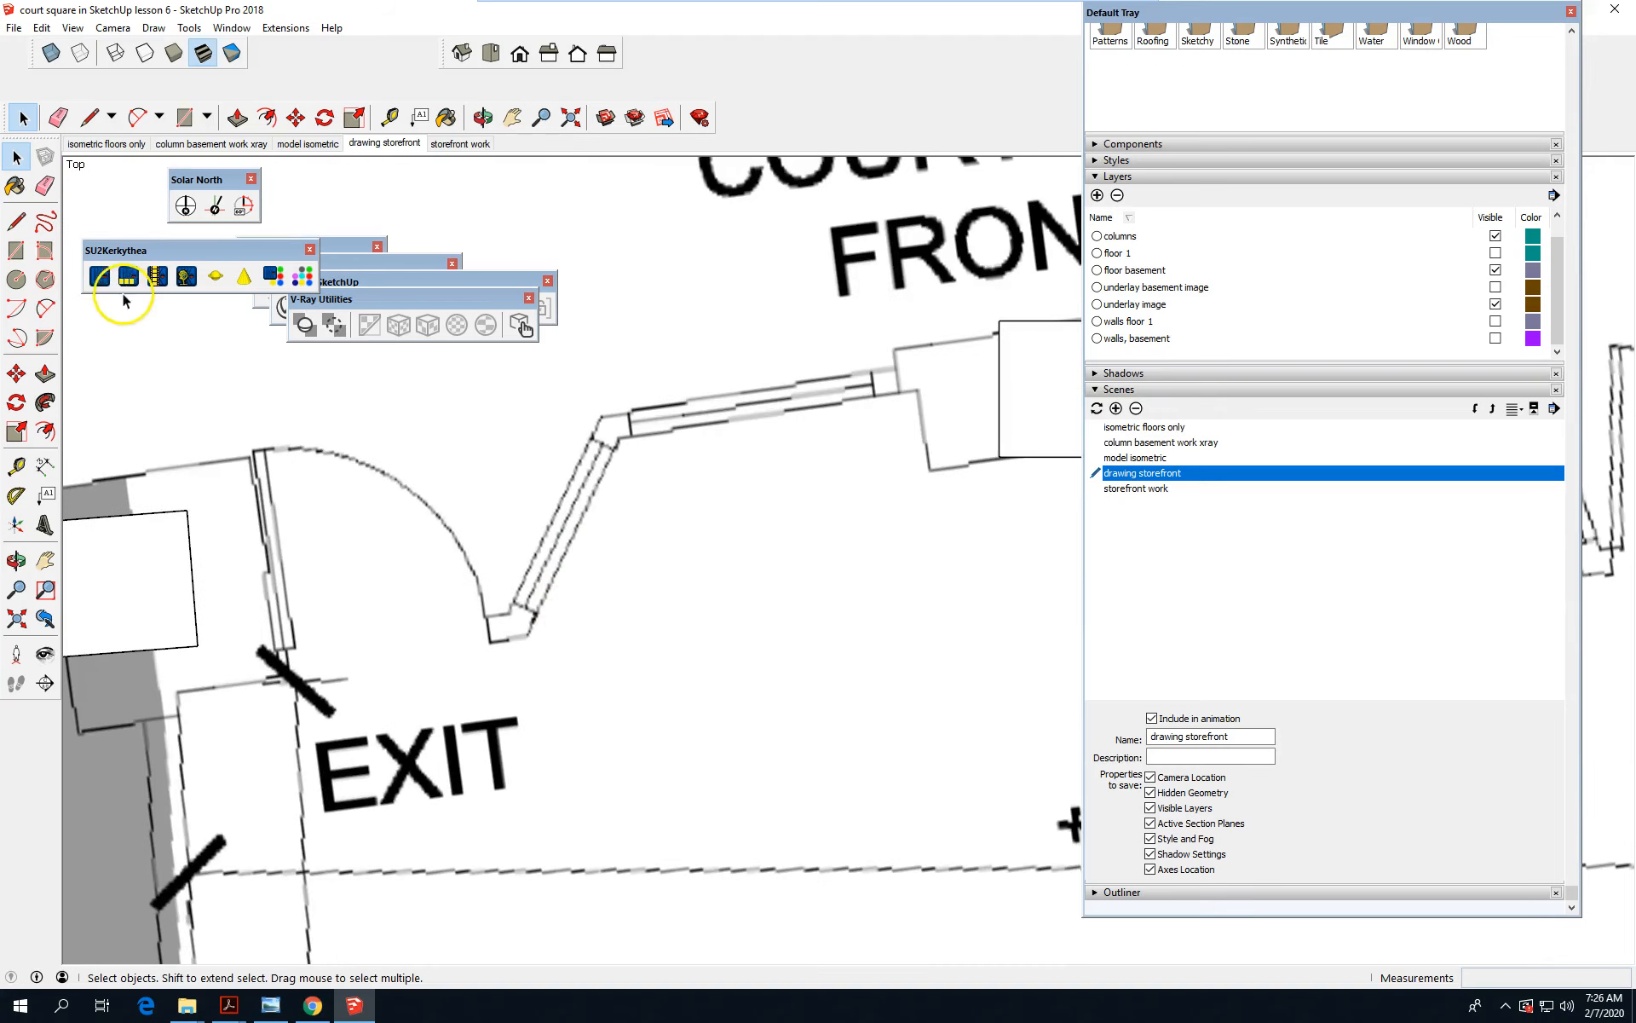
click(15, 465)
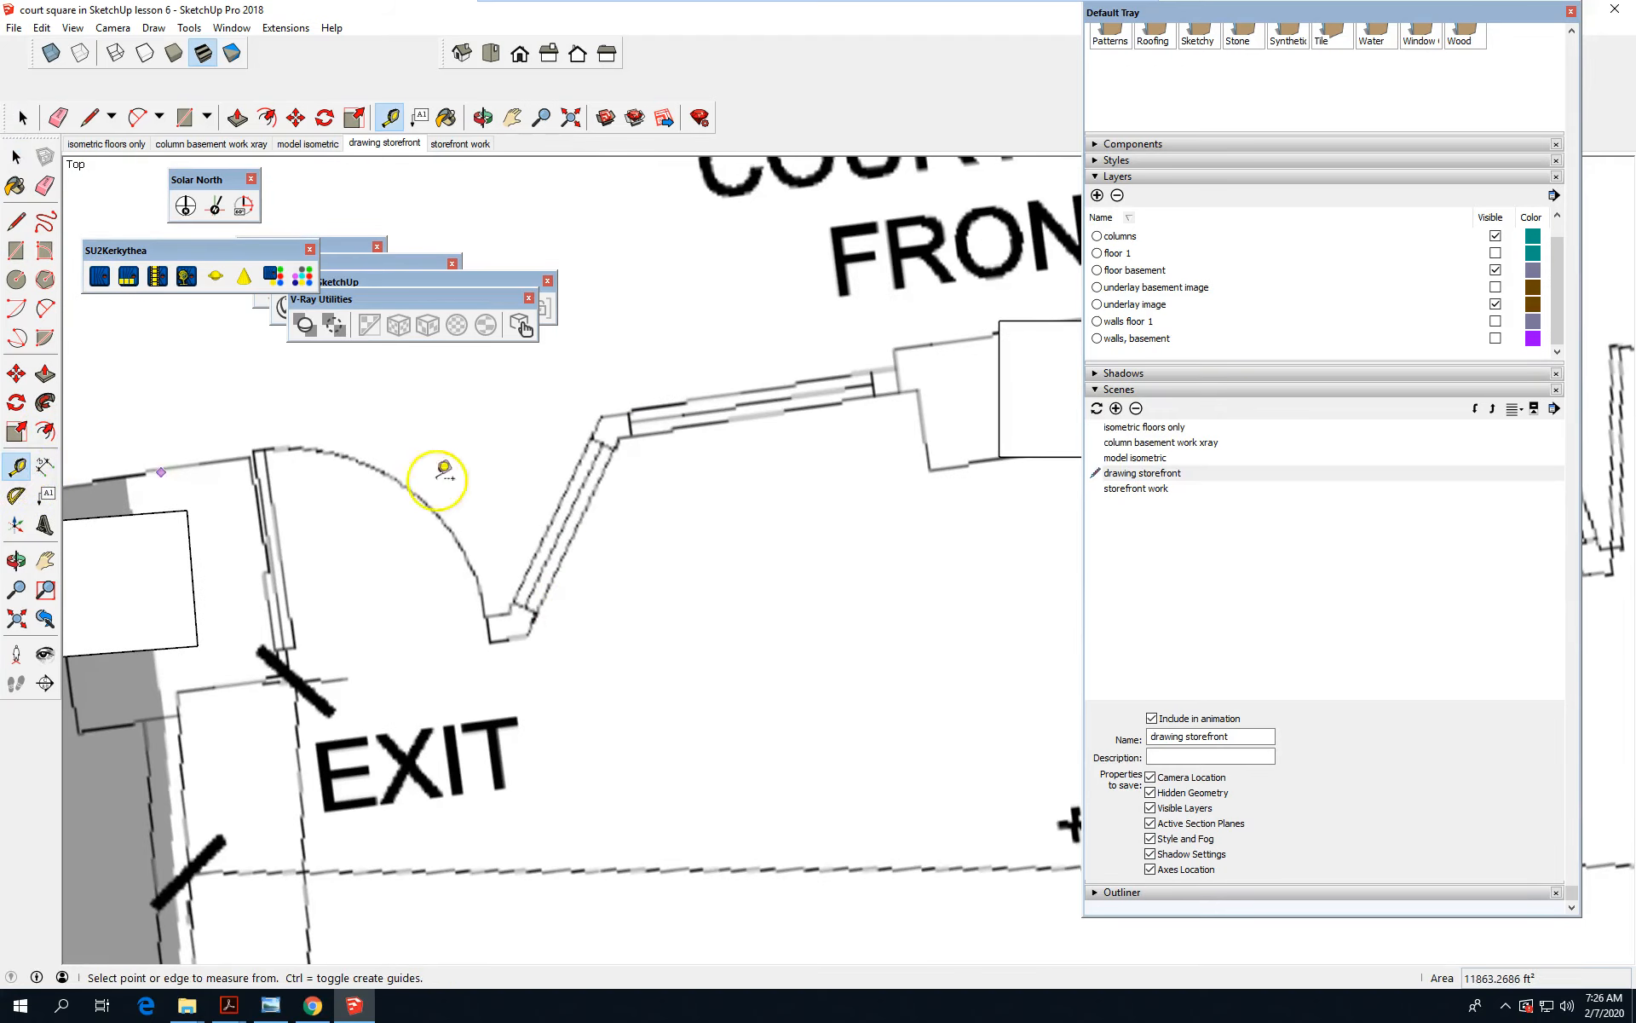
click(601, 424)
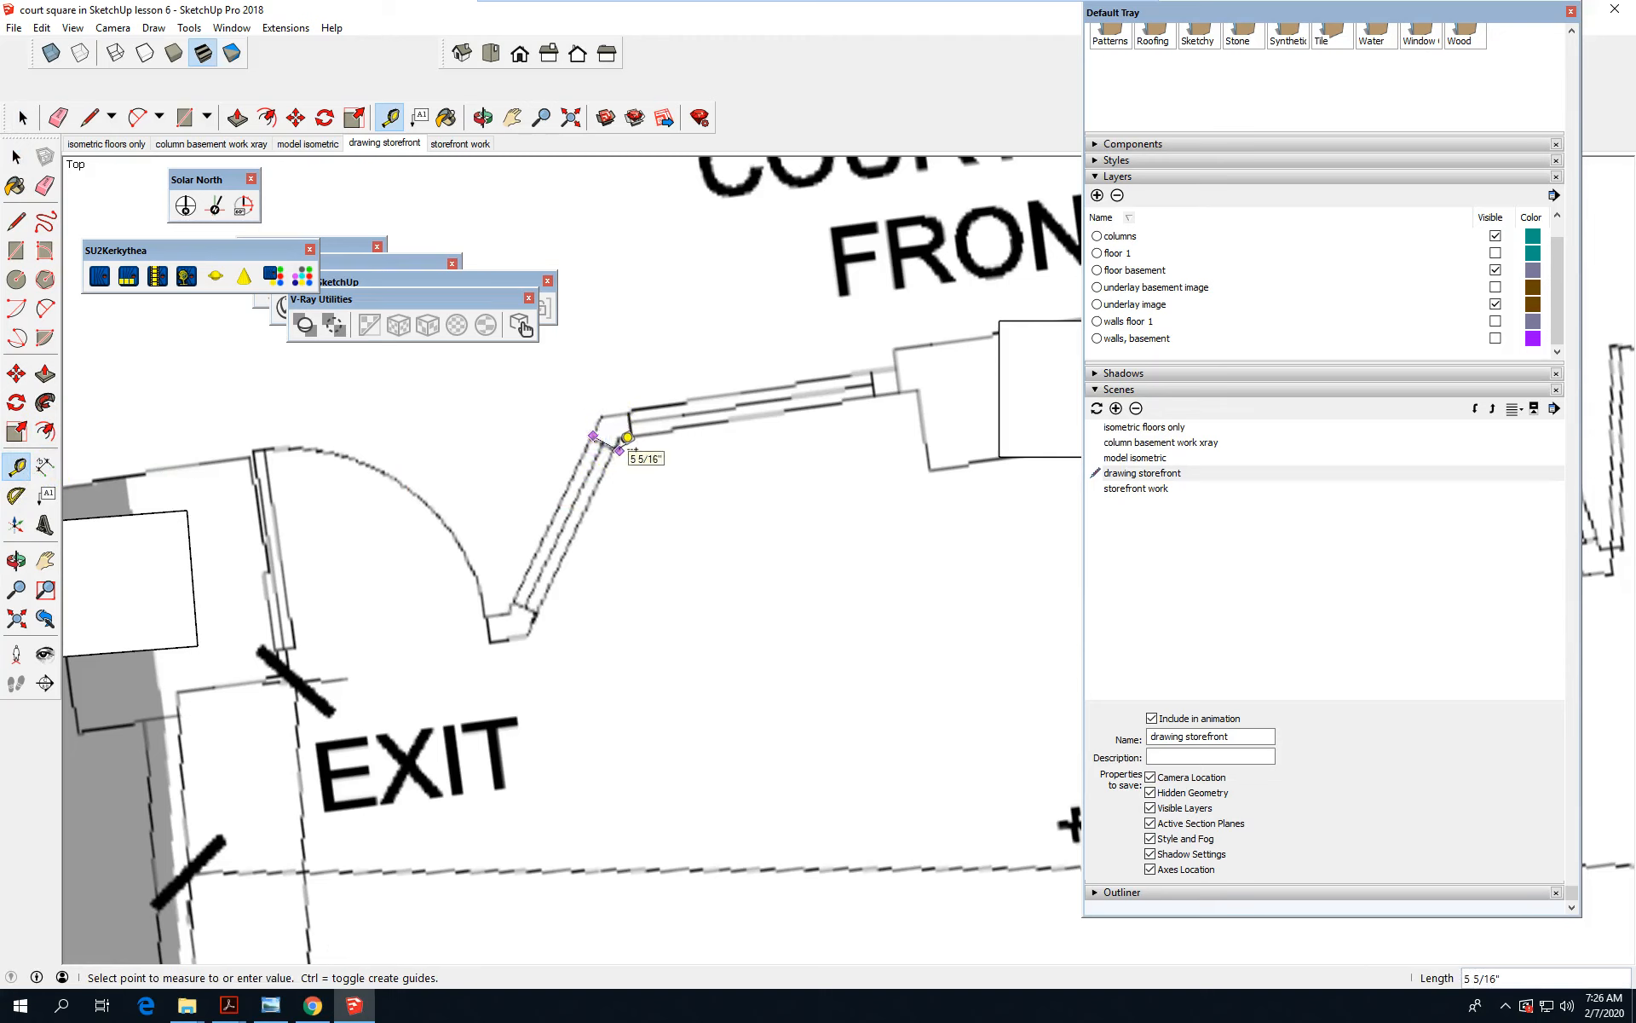
click(596, 468)
scroll(750, 614, down, 2)
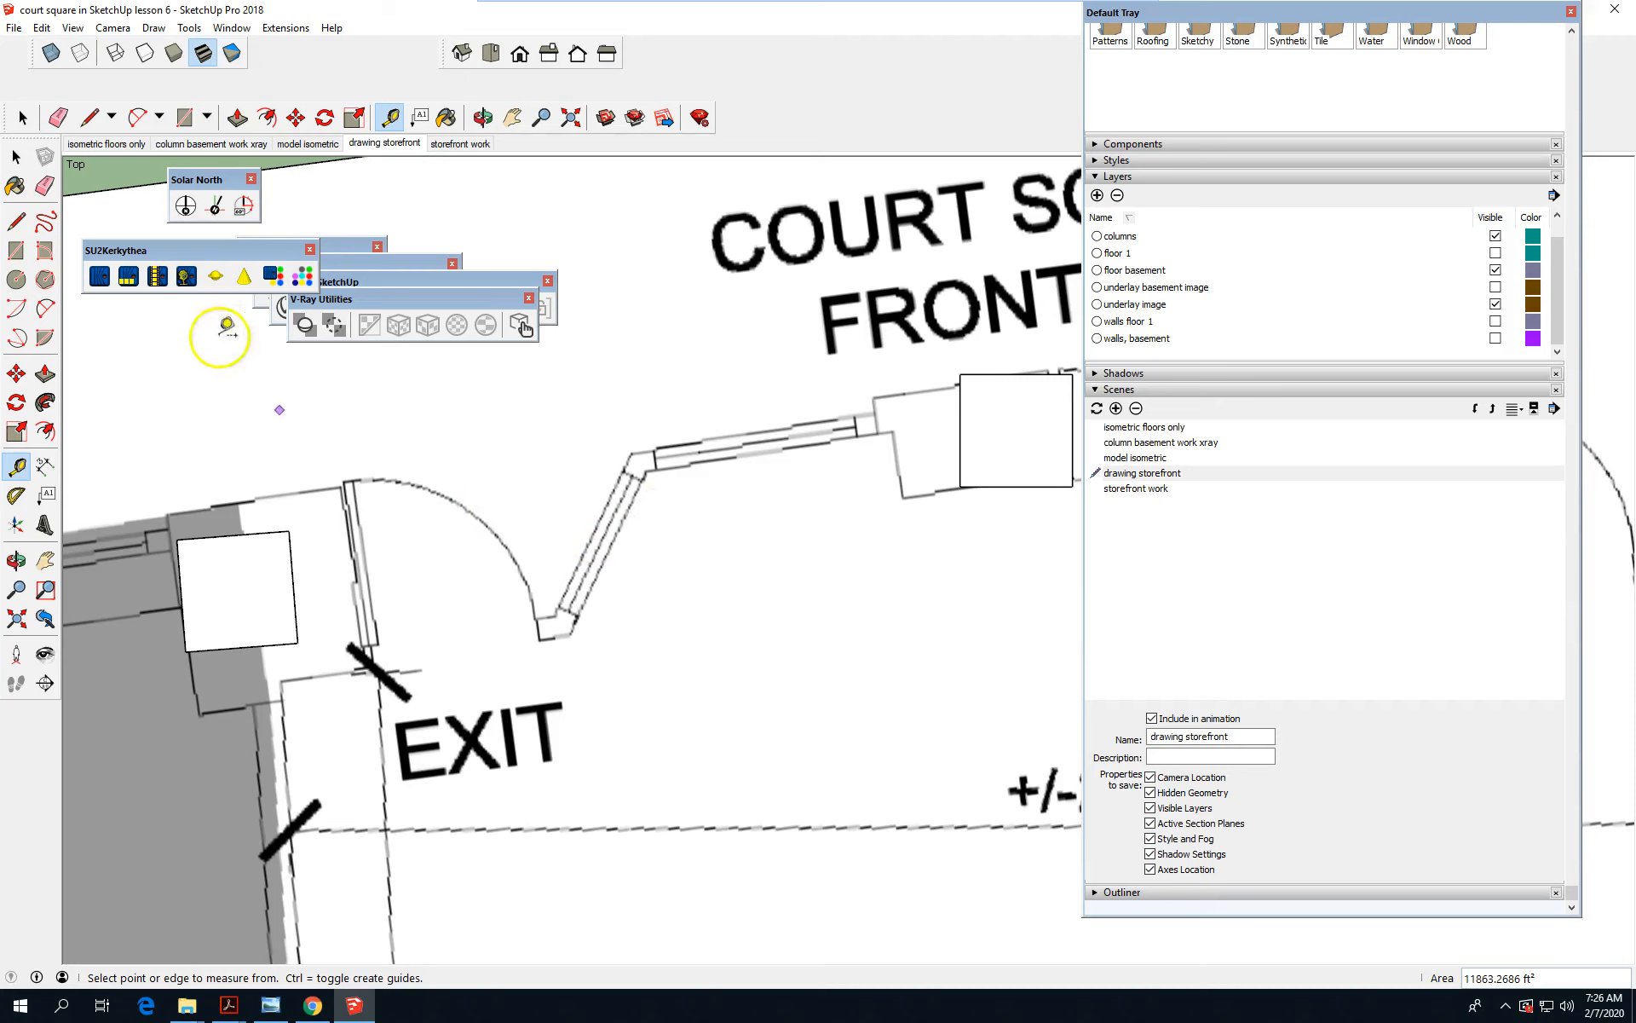
Show the "walls floor 1" layer over the underlay plan around the exit door.
click(16, 220)
scroll(452, 665, up, 2)
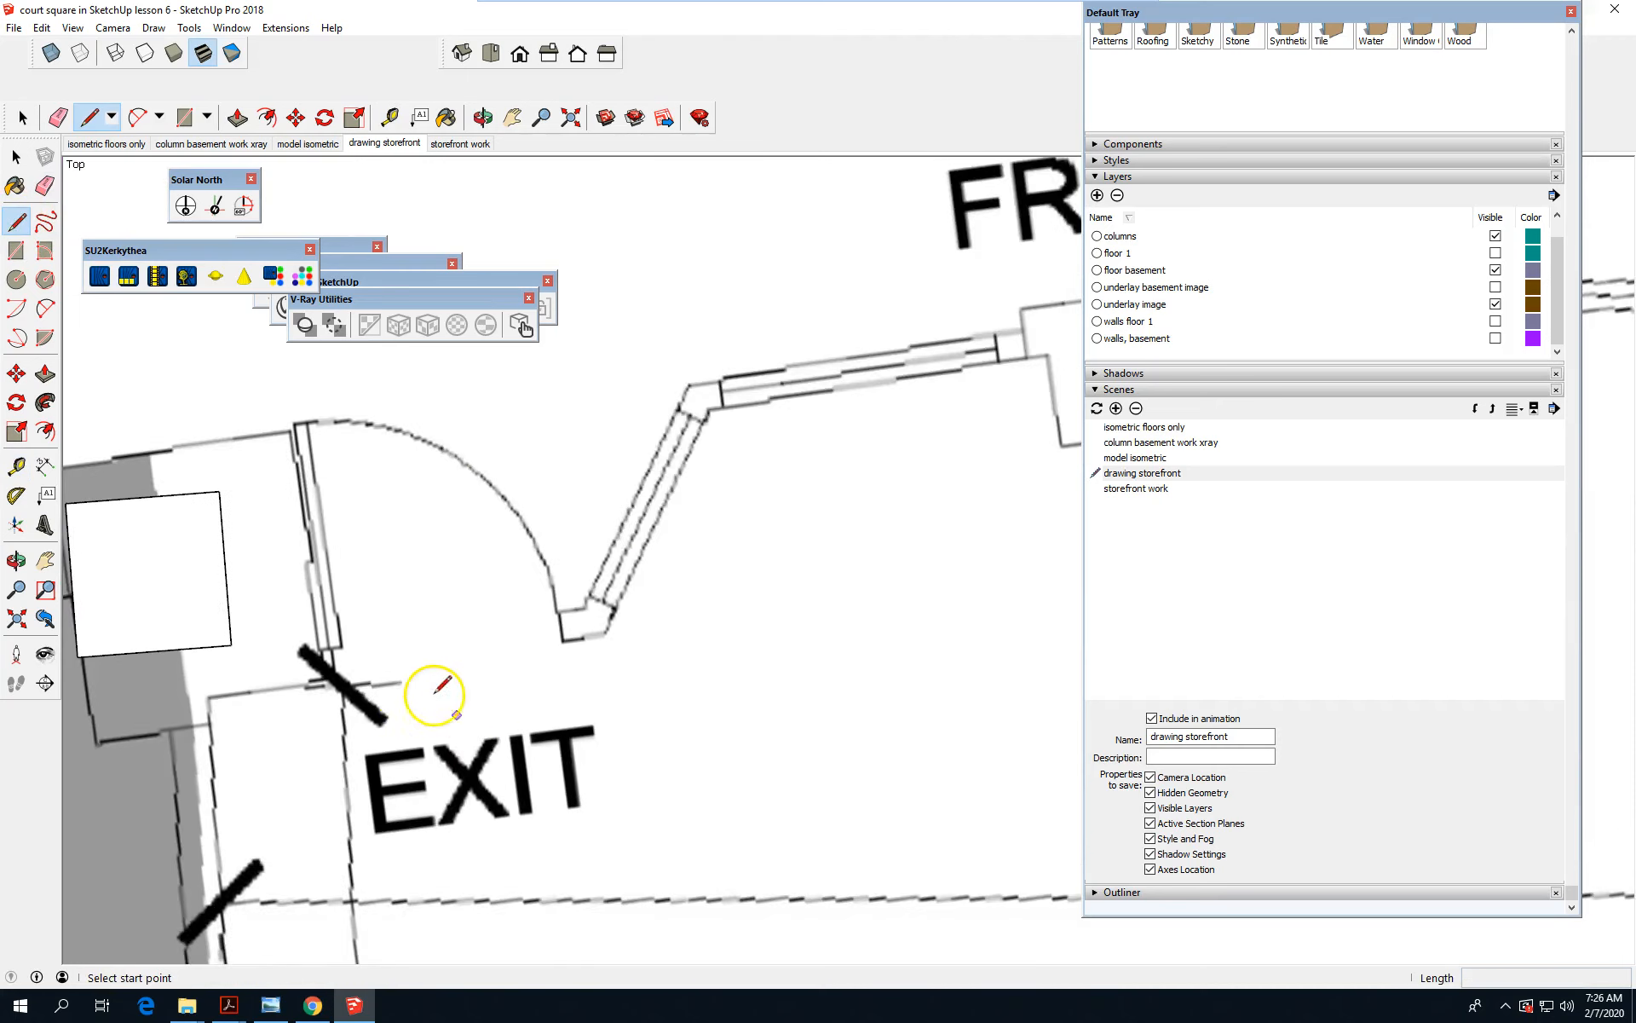
scroll(329, 639, up, 2)
scroll(852, 490, down, 3)
scroll(871, 479, down, 1)
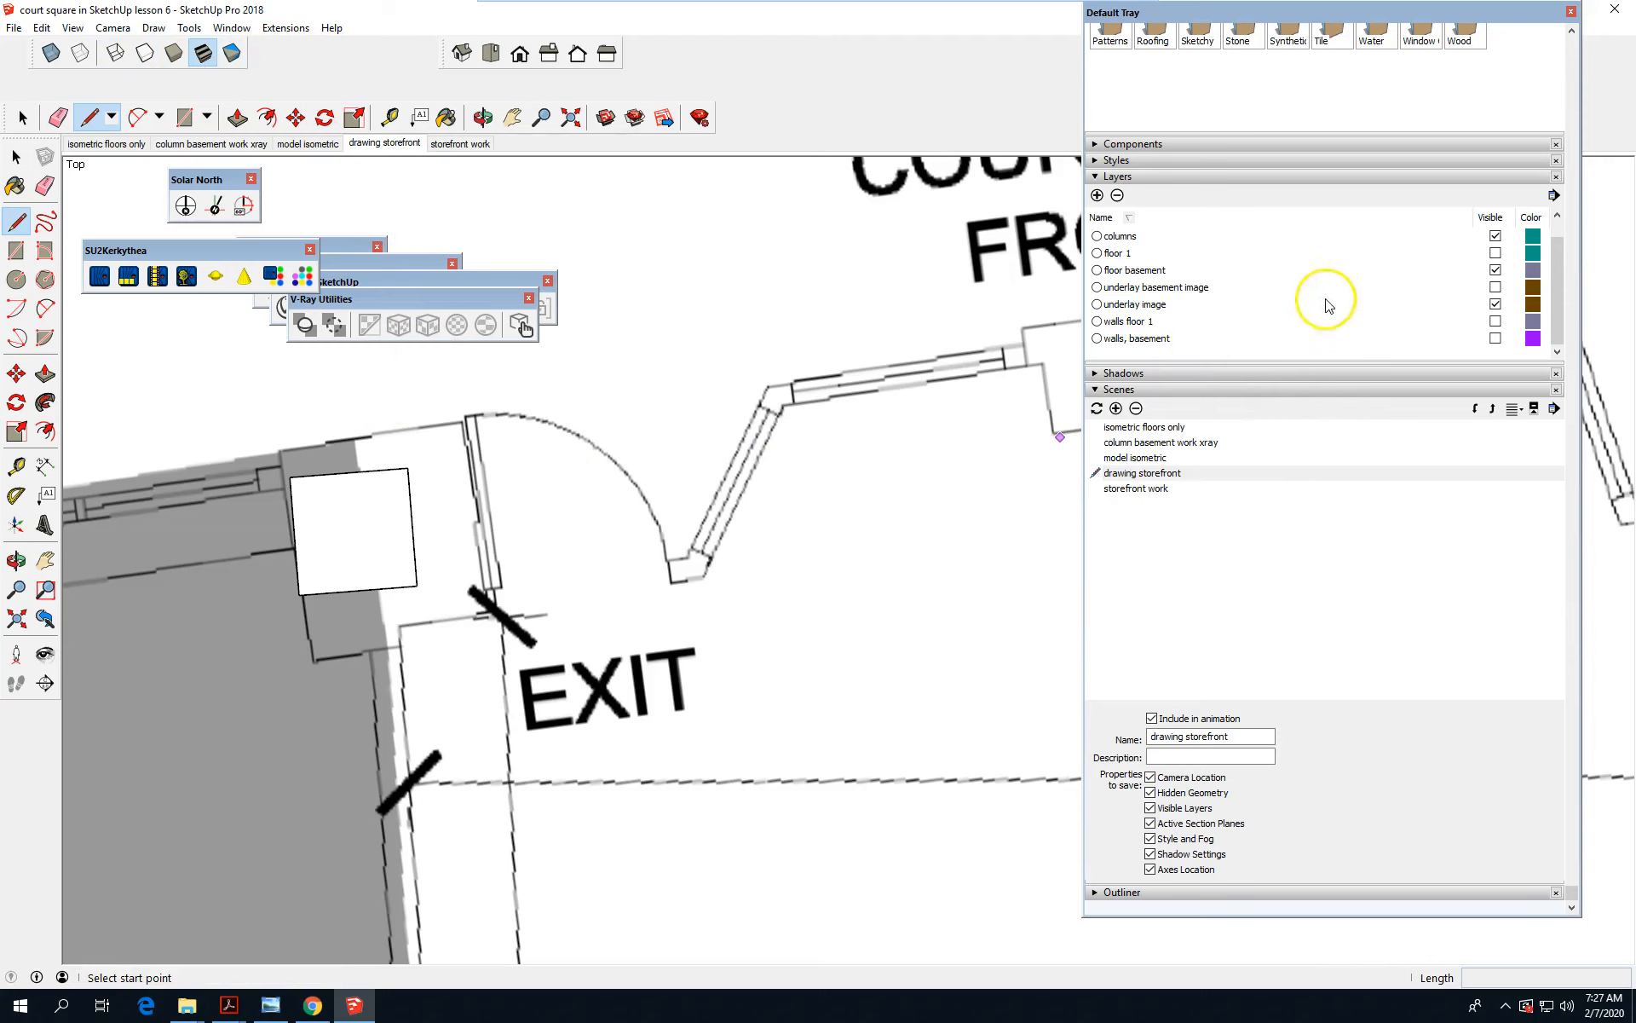
click(1496, 321)
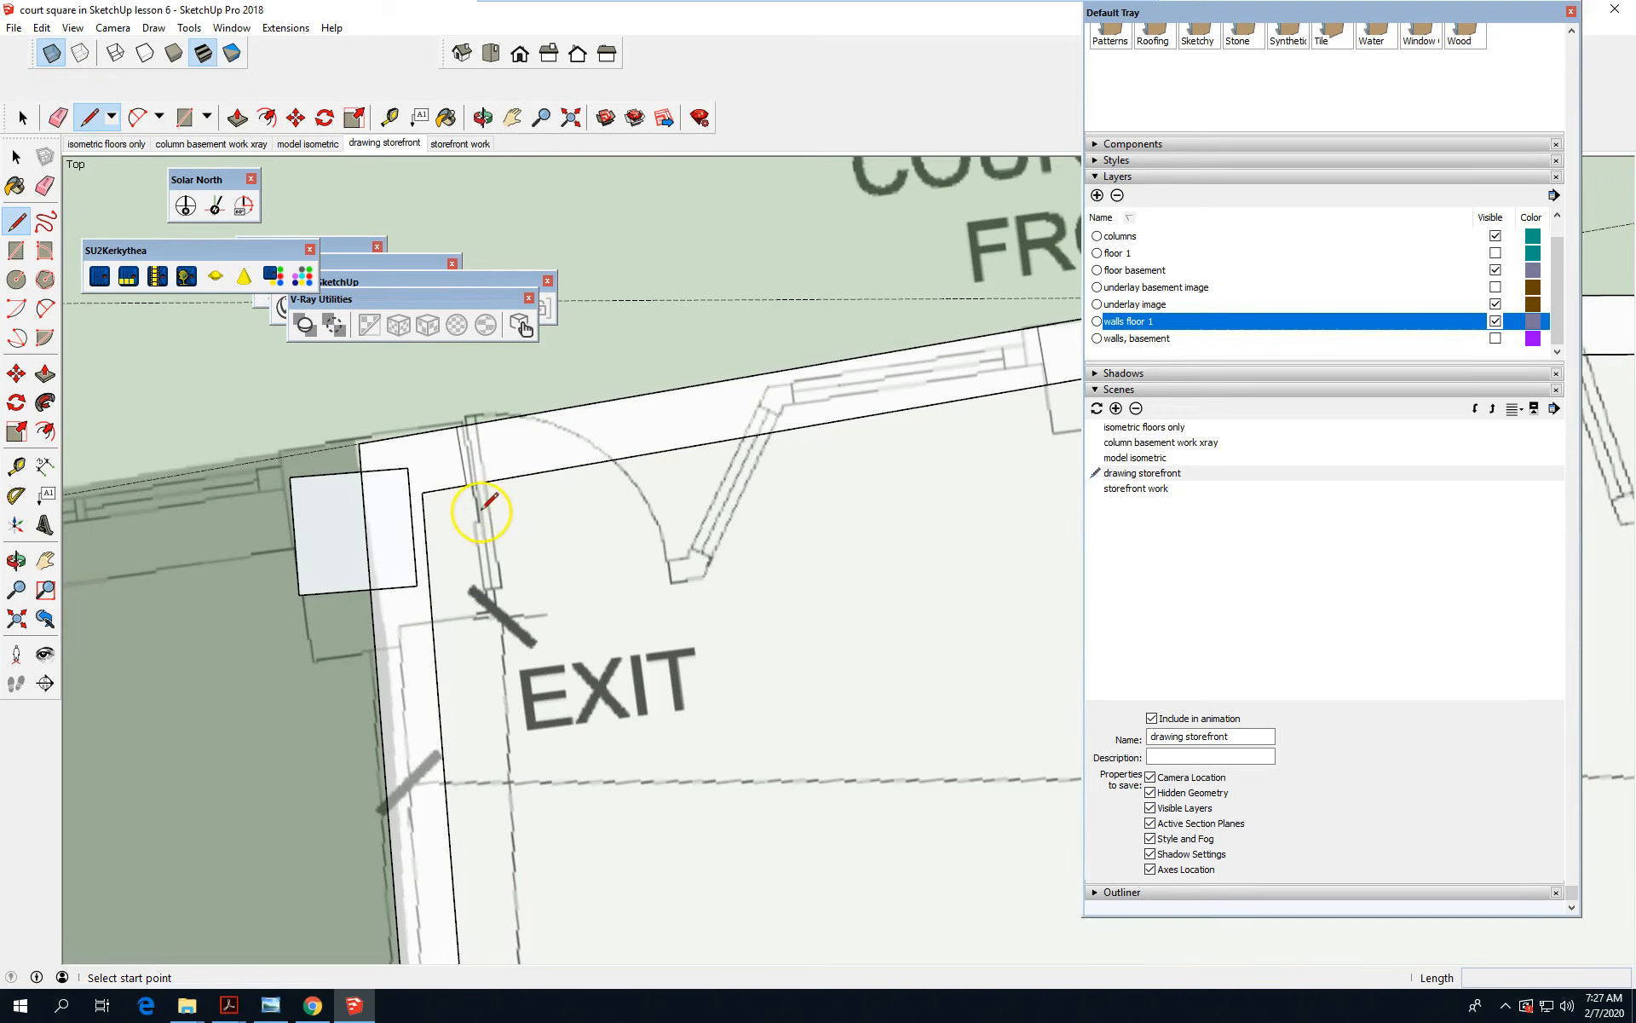
Trace the inner edge of the exit-side storefront with connected lines from the door jamb, along the angled glazing, to the central pier.
scroll(473, 507, up, 1)
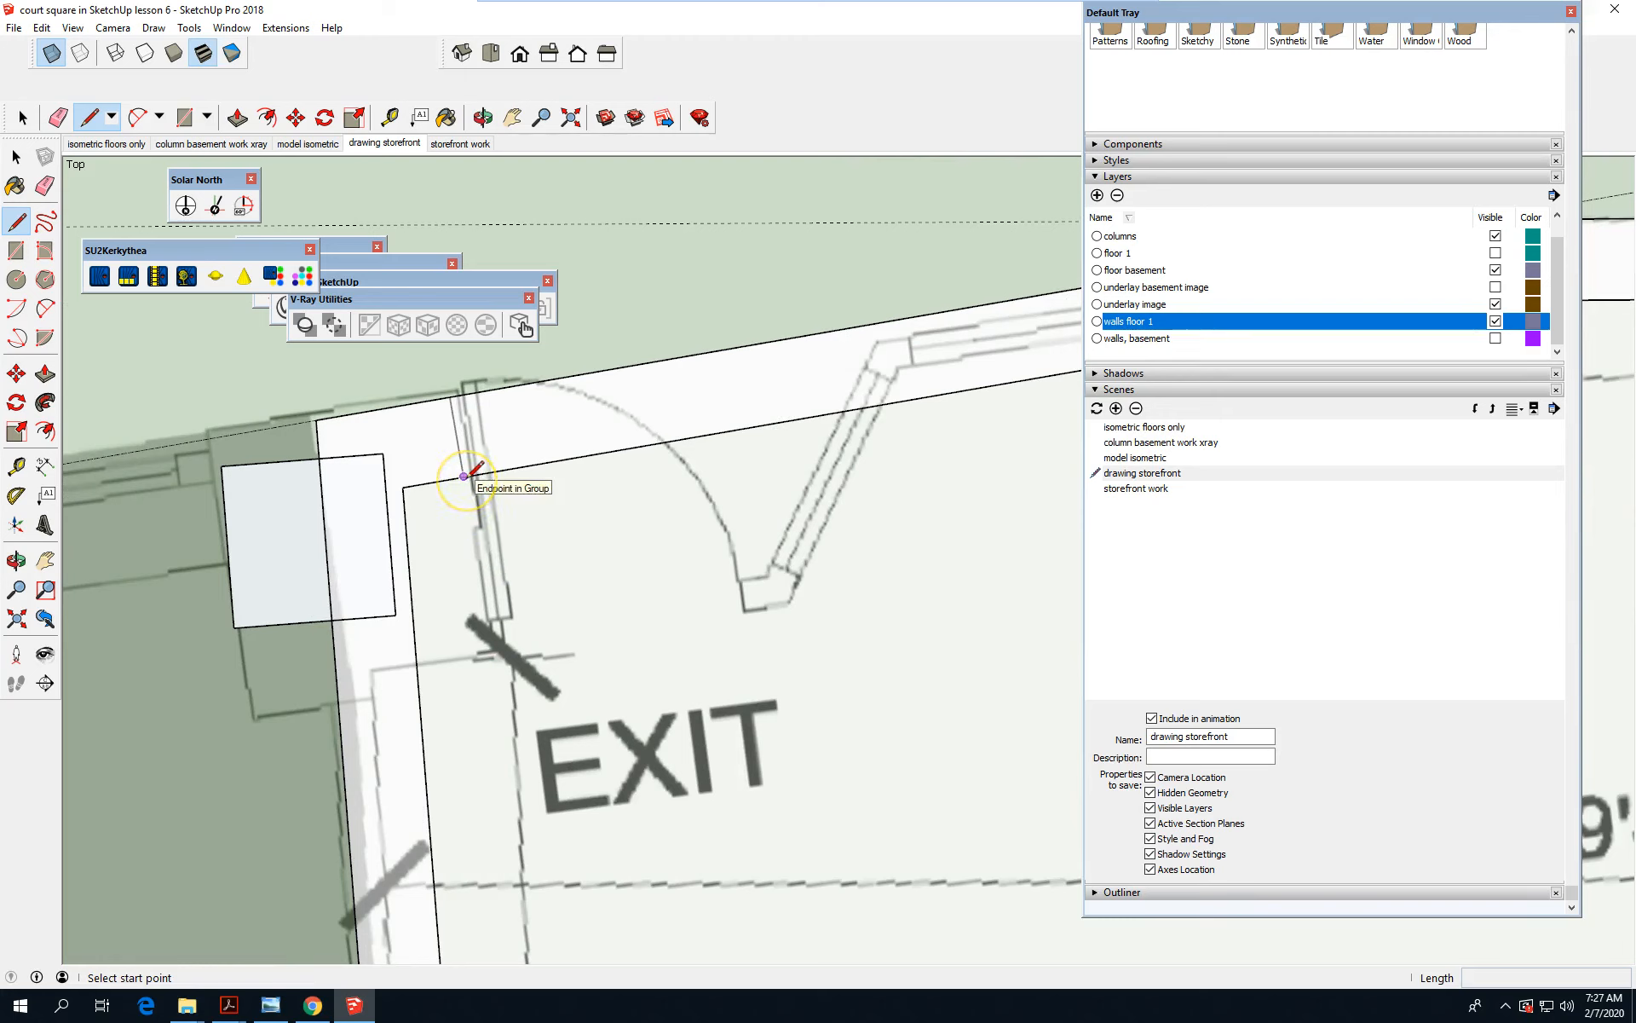
click(489, 650)
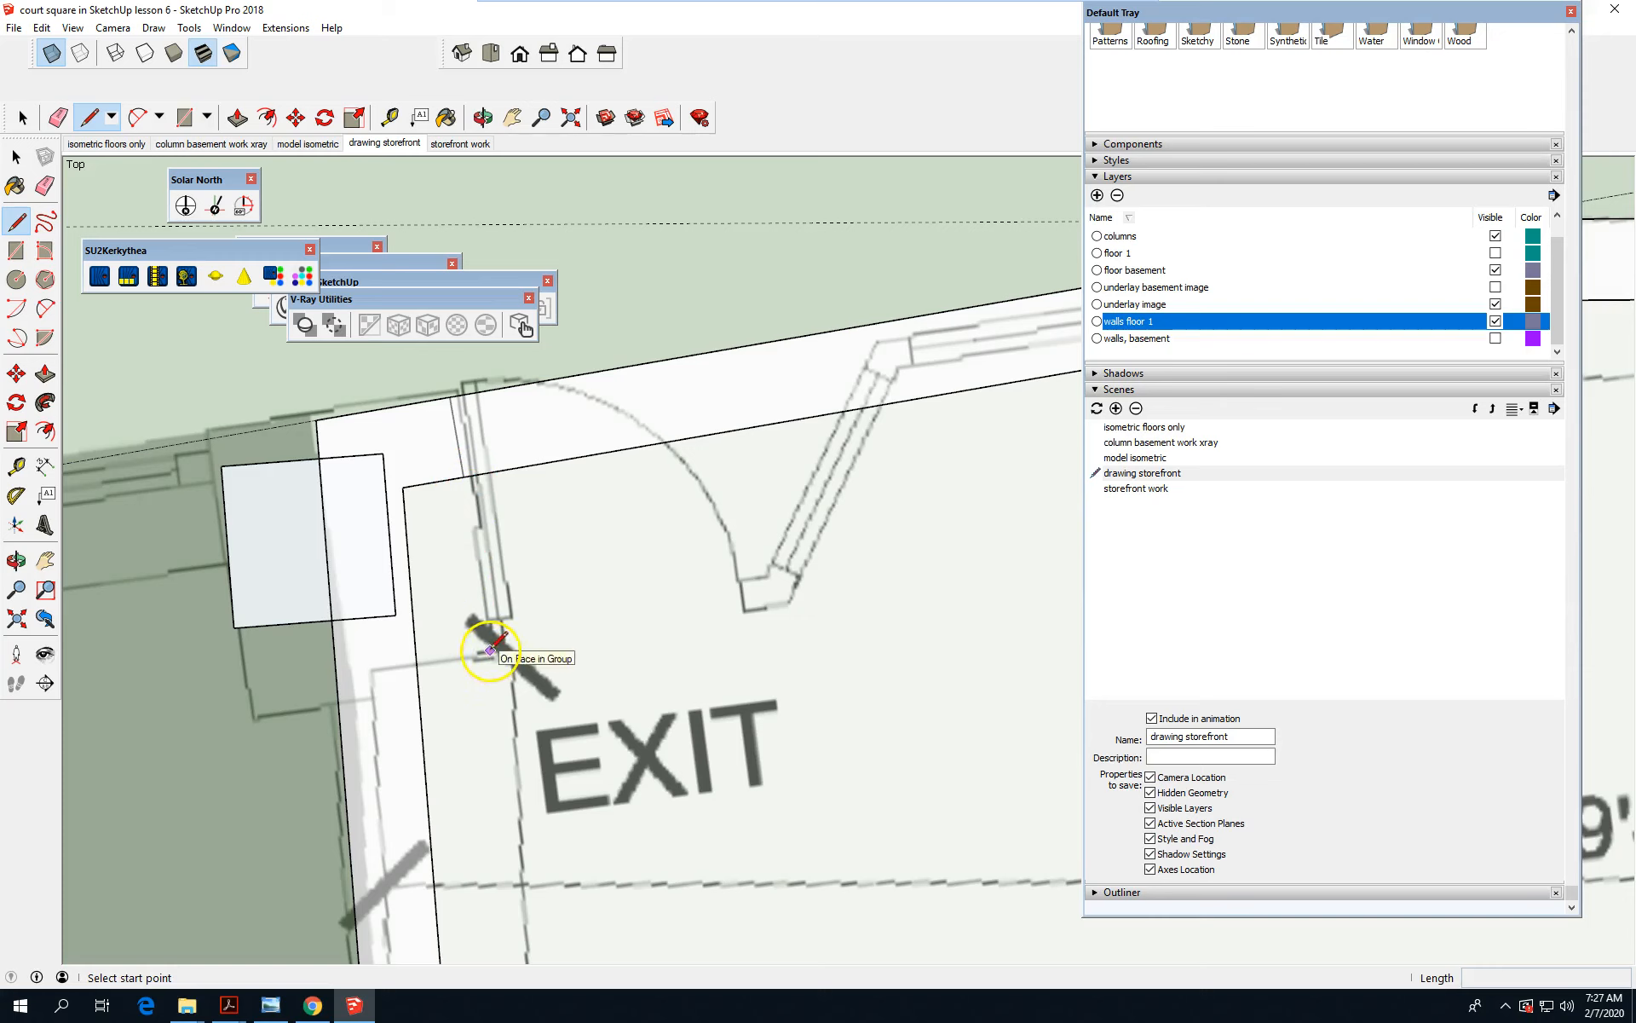
click(464, 475)
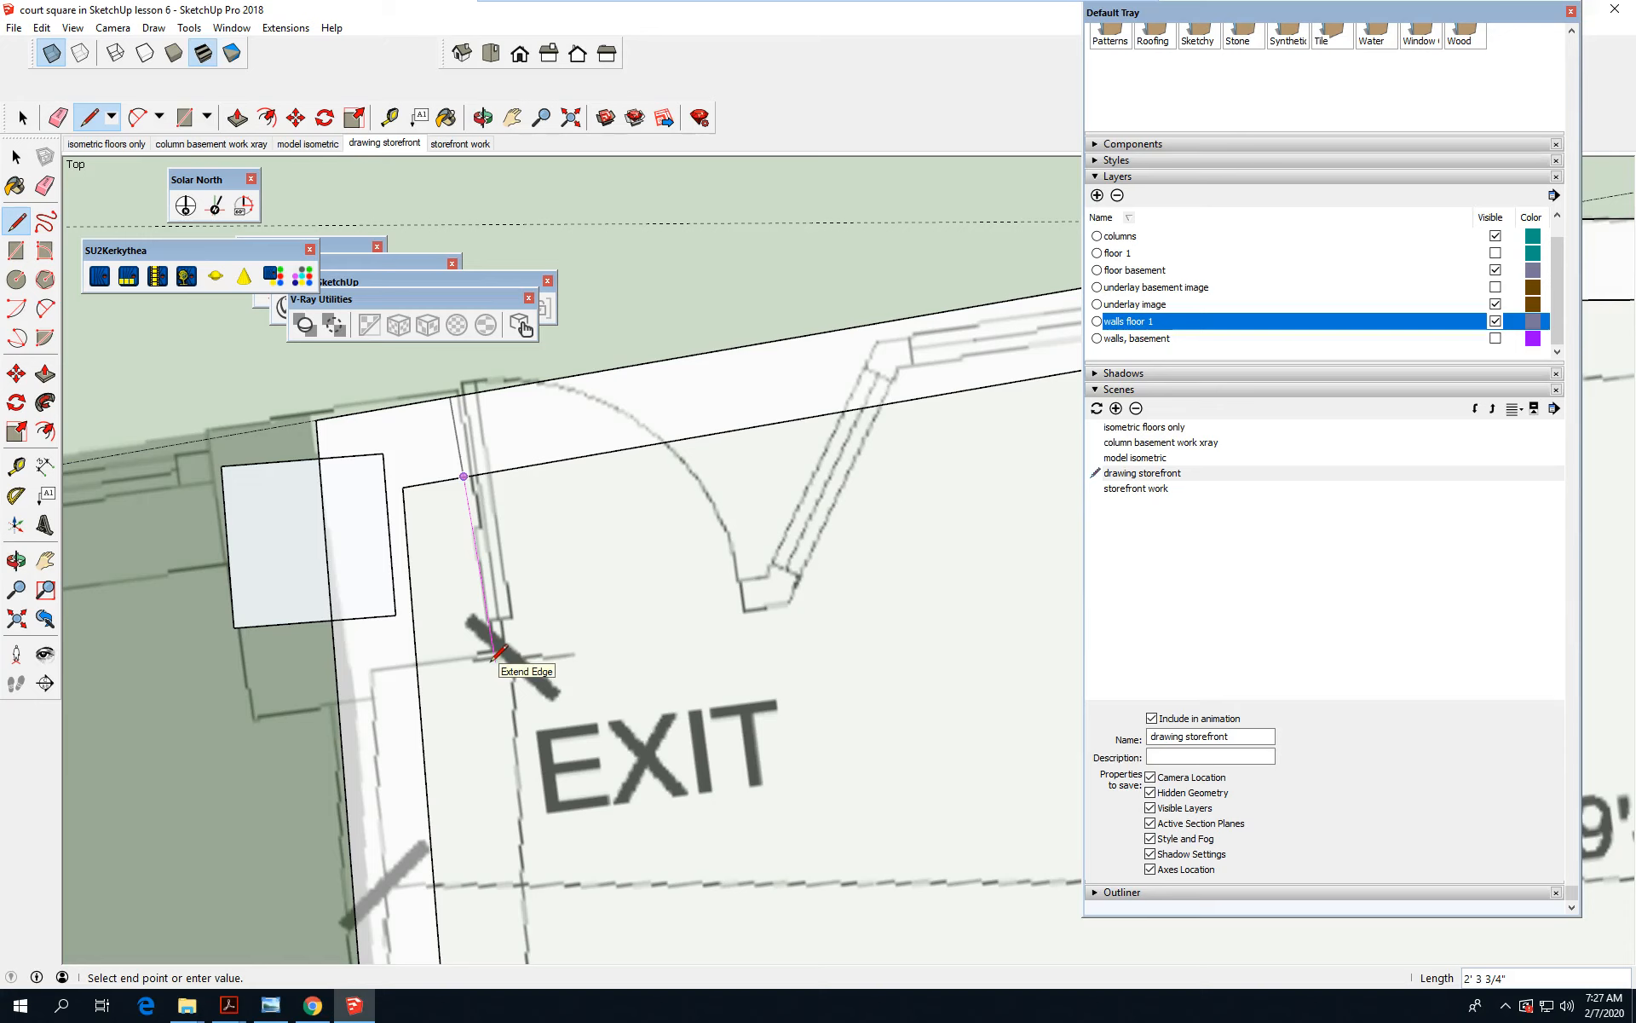
click(495, 660)
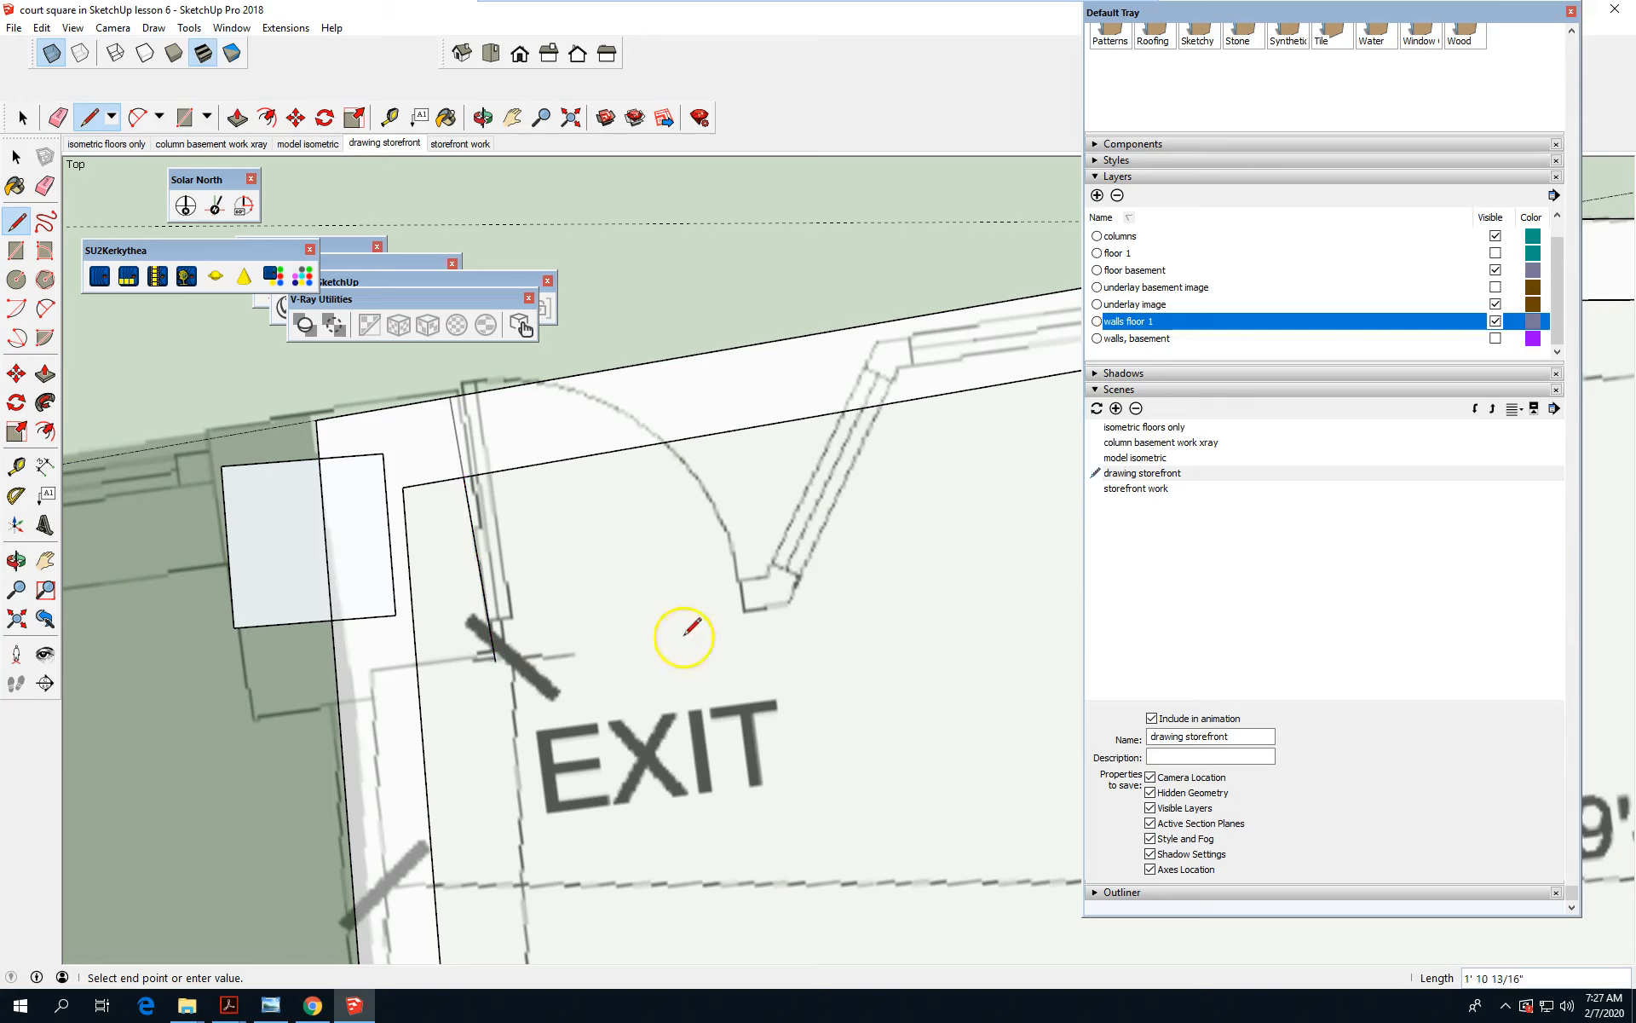
click(791, 612)
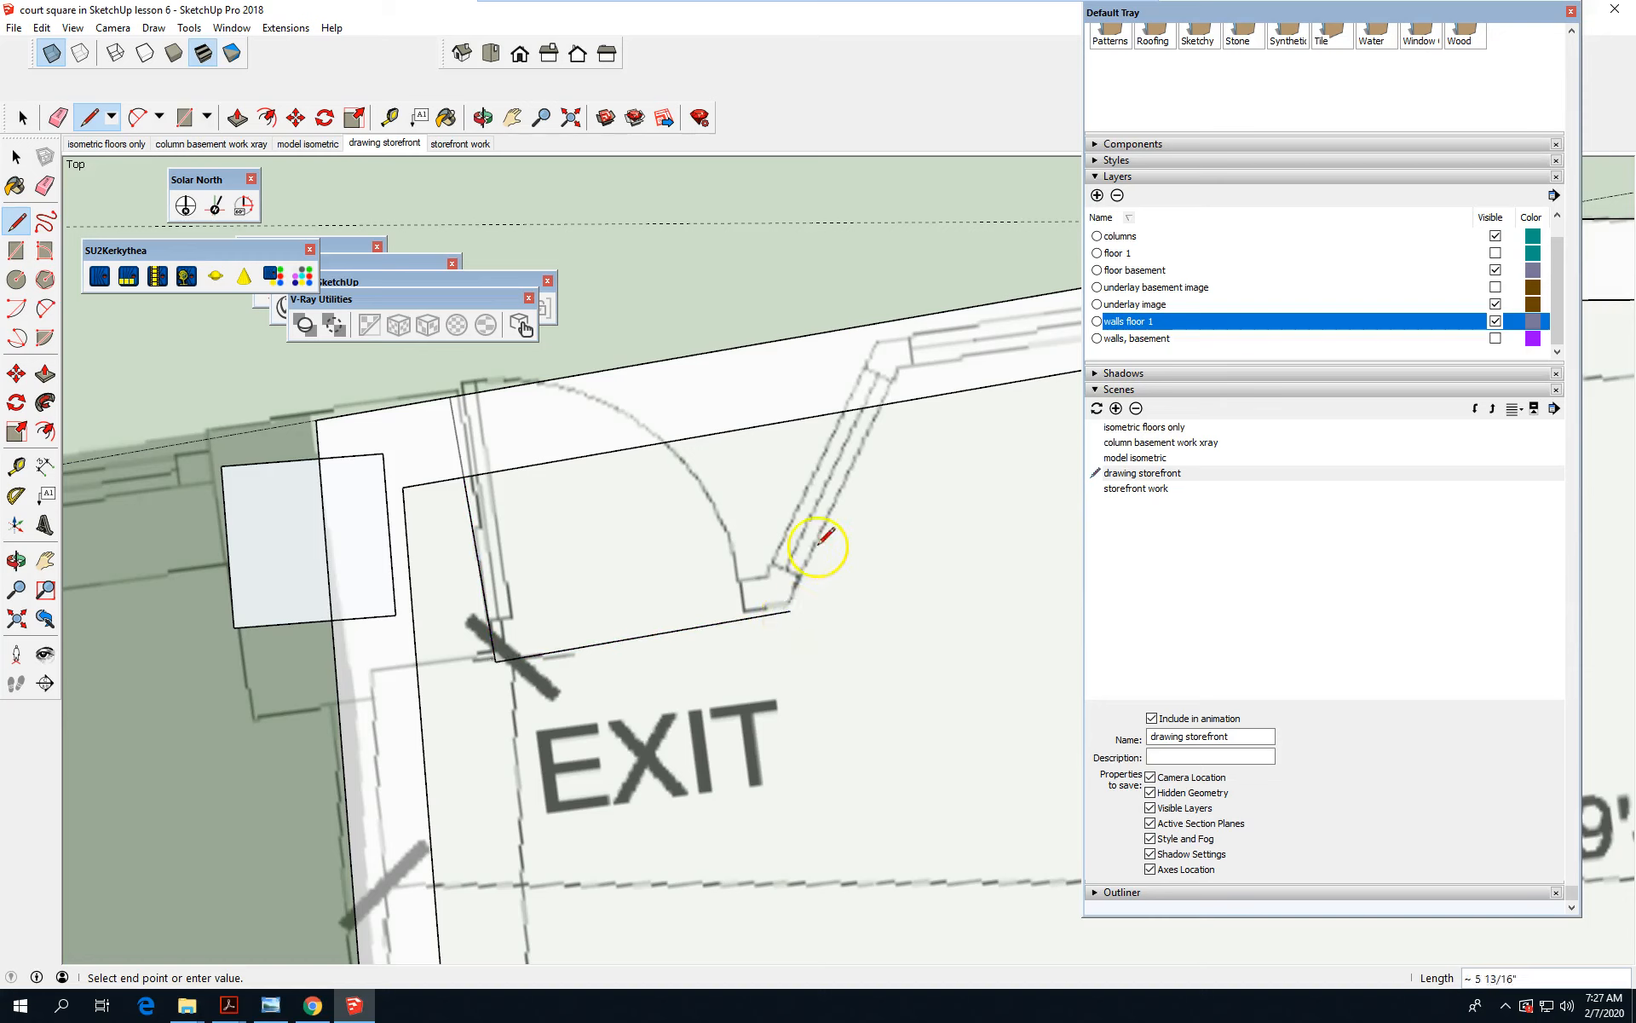
click(904, 373)
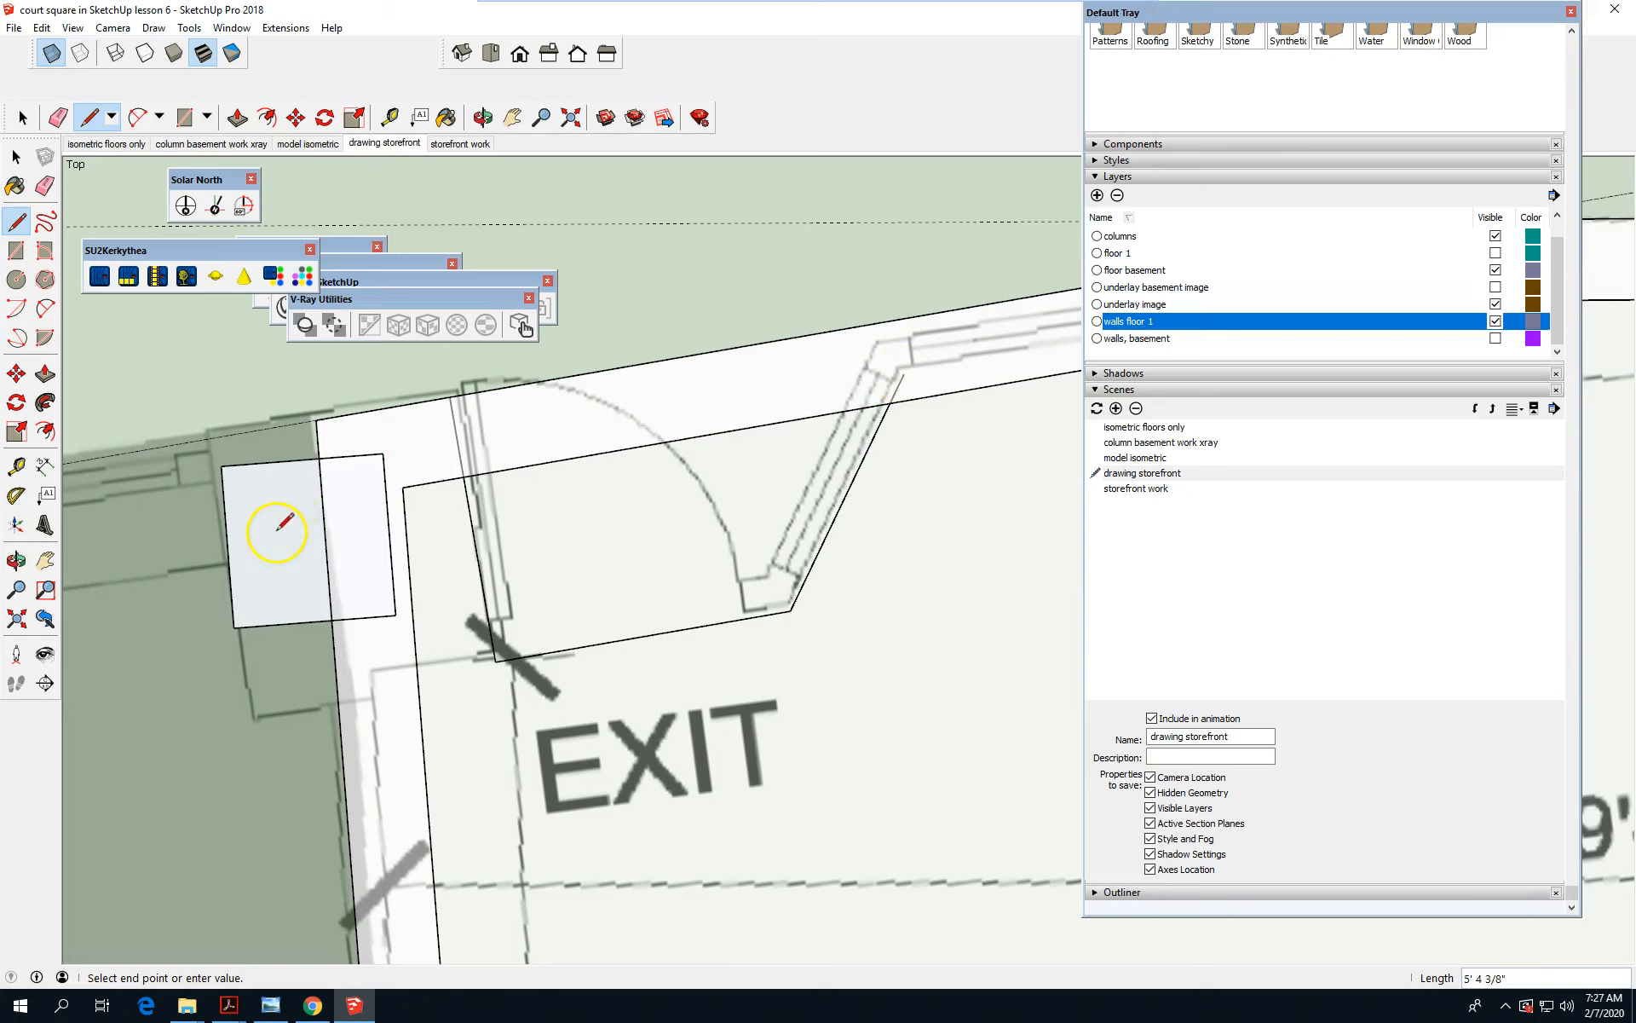
scroll(273, 529, down, 3)
scroll(796, 450, up, 3)
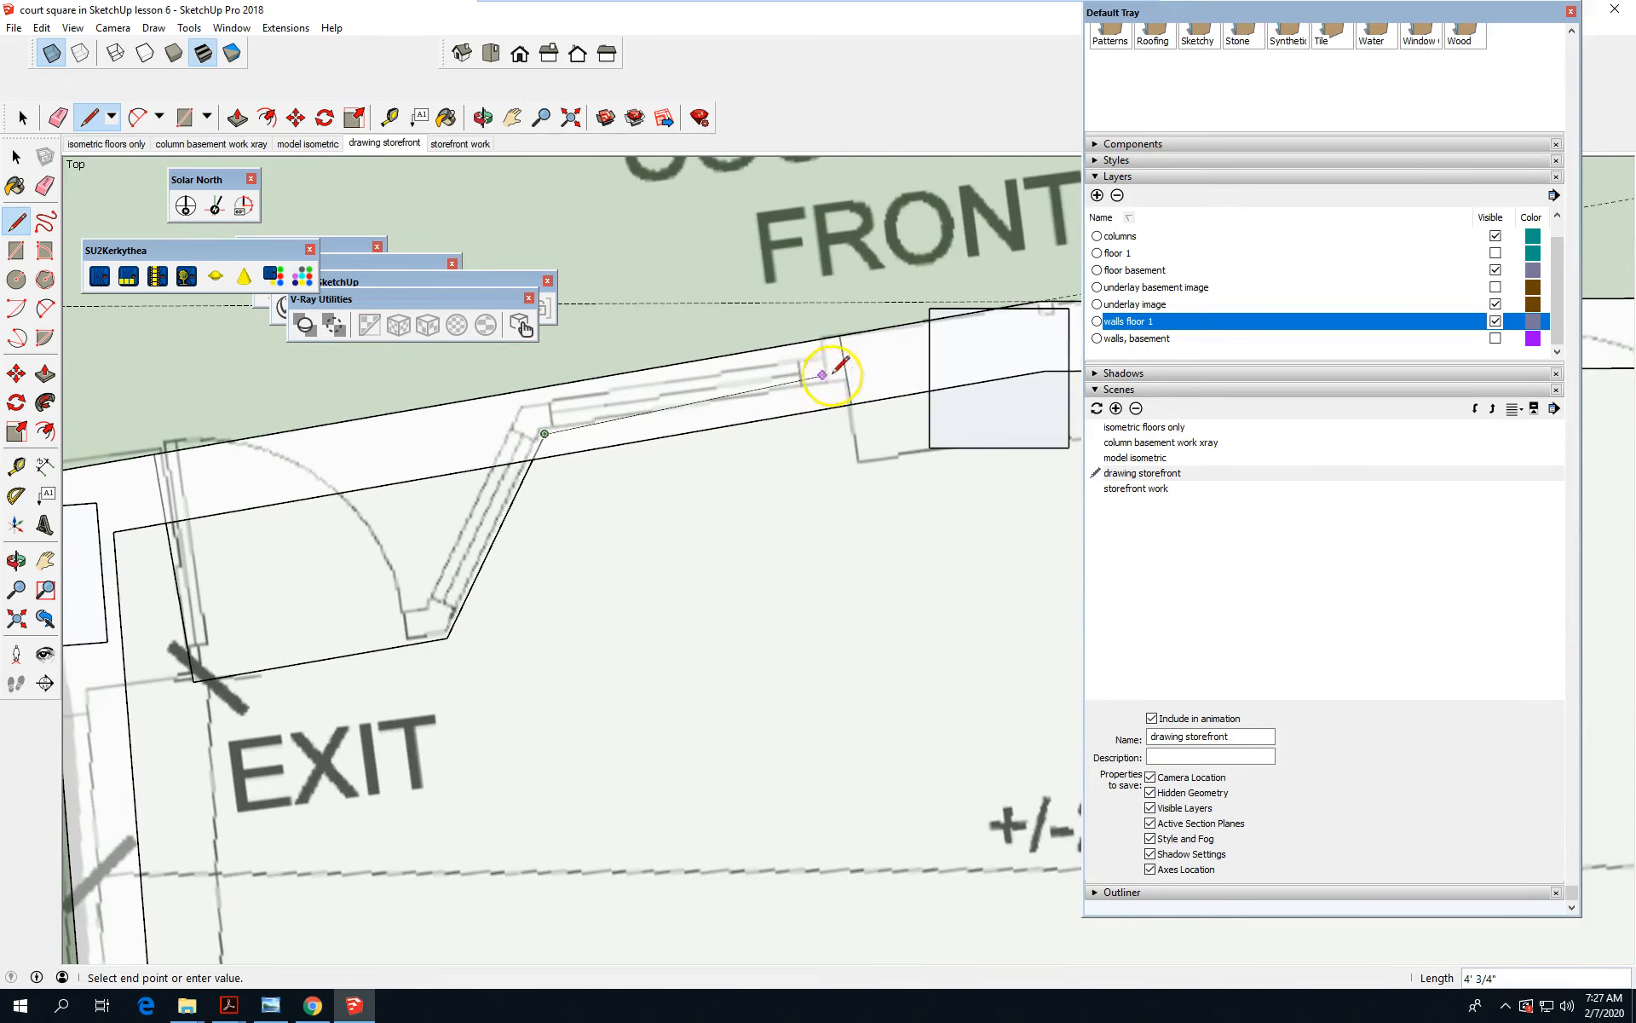
scroll(814, 382, up, 2)
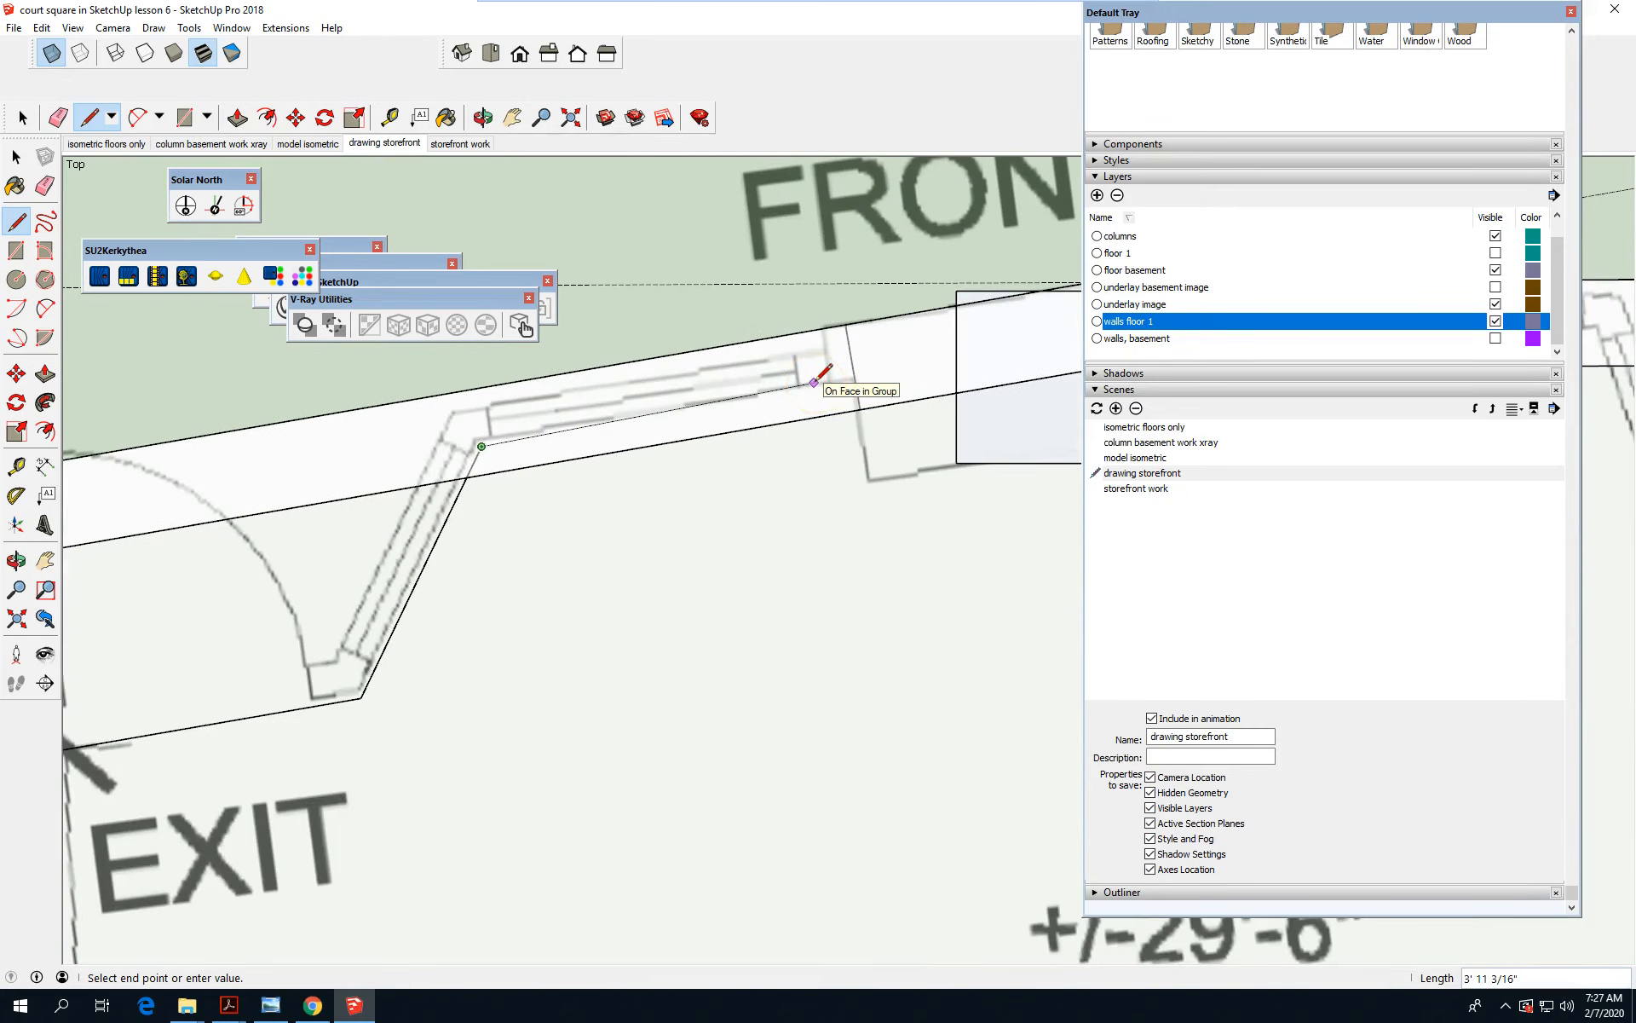
click(844, 381)
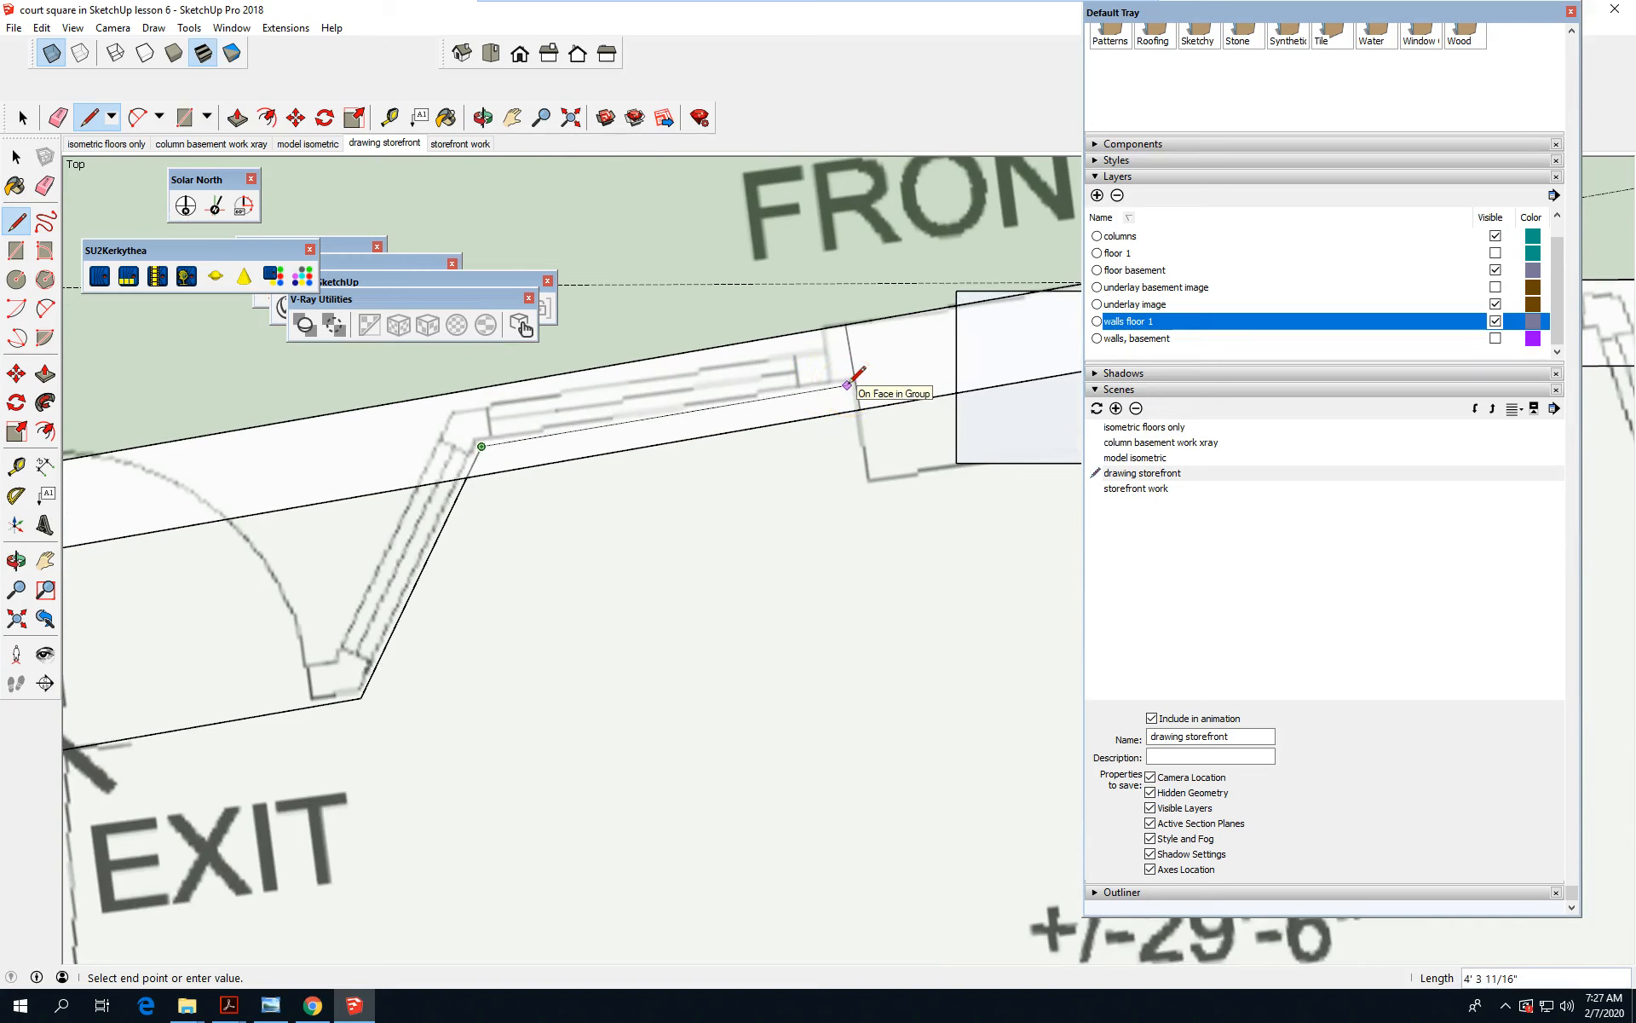
click(847, 384)
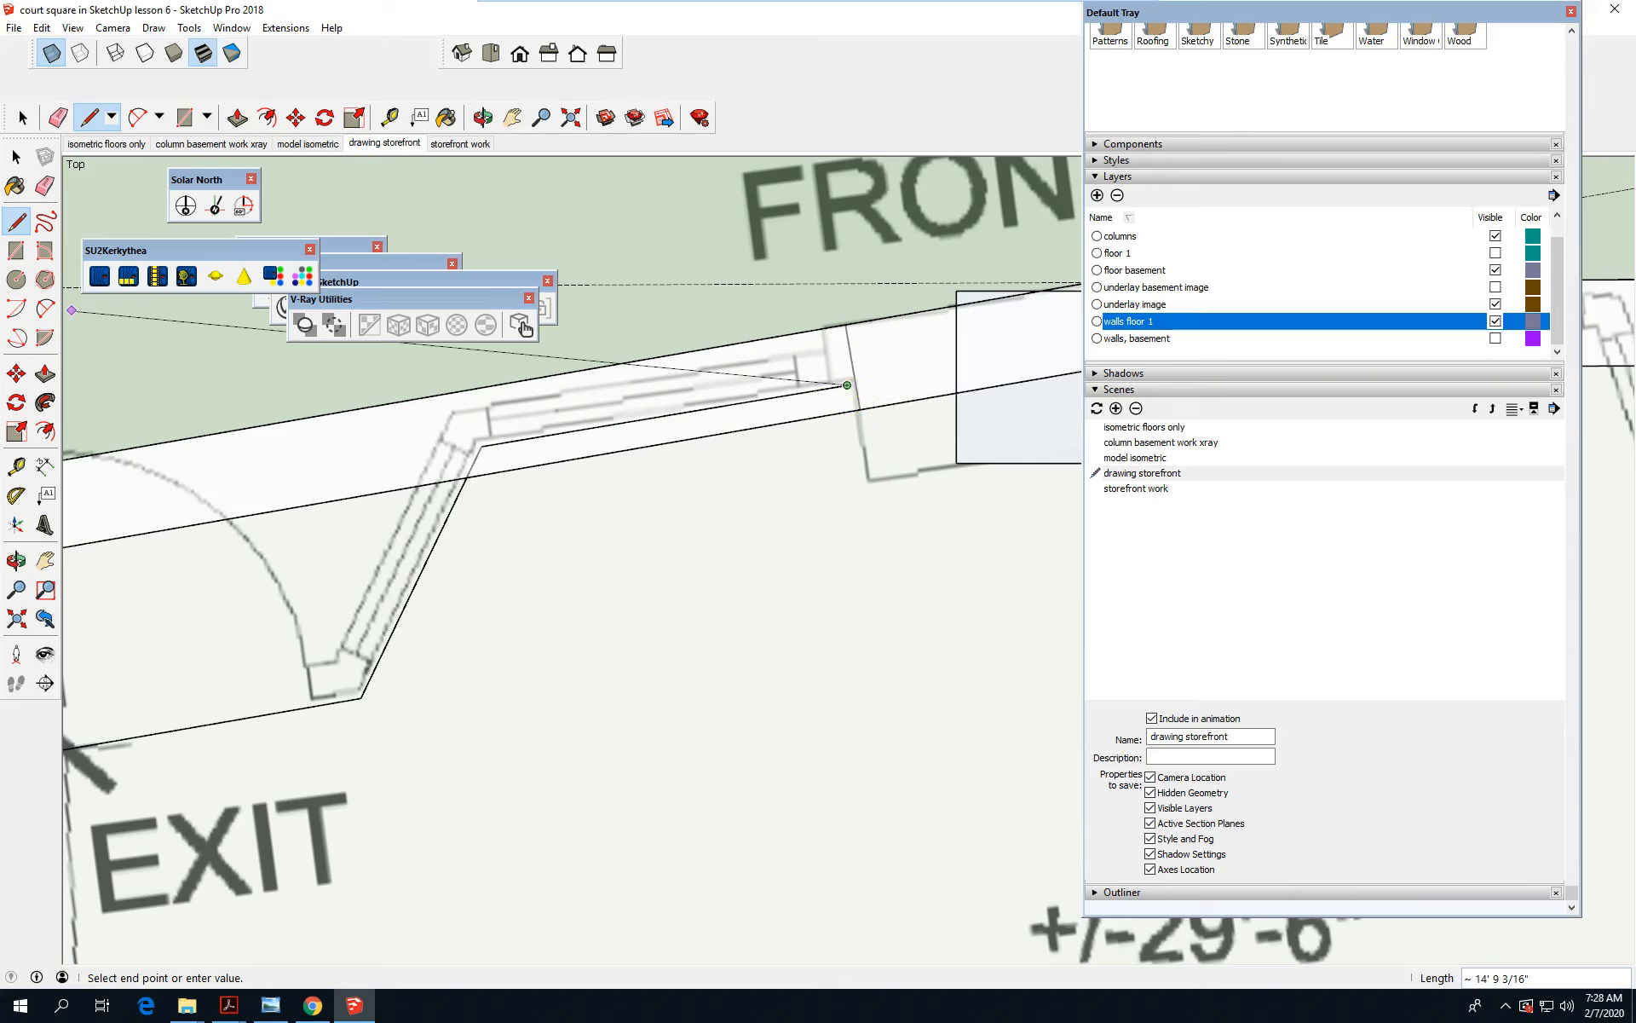
click(22, 117)
Try to offset the connected lines traced along the exit-side storefront.
click(432, 507)
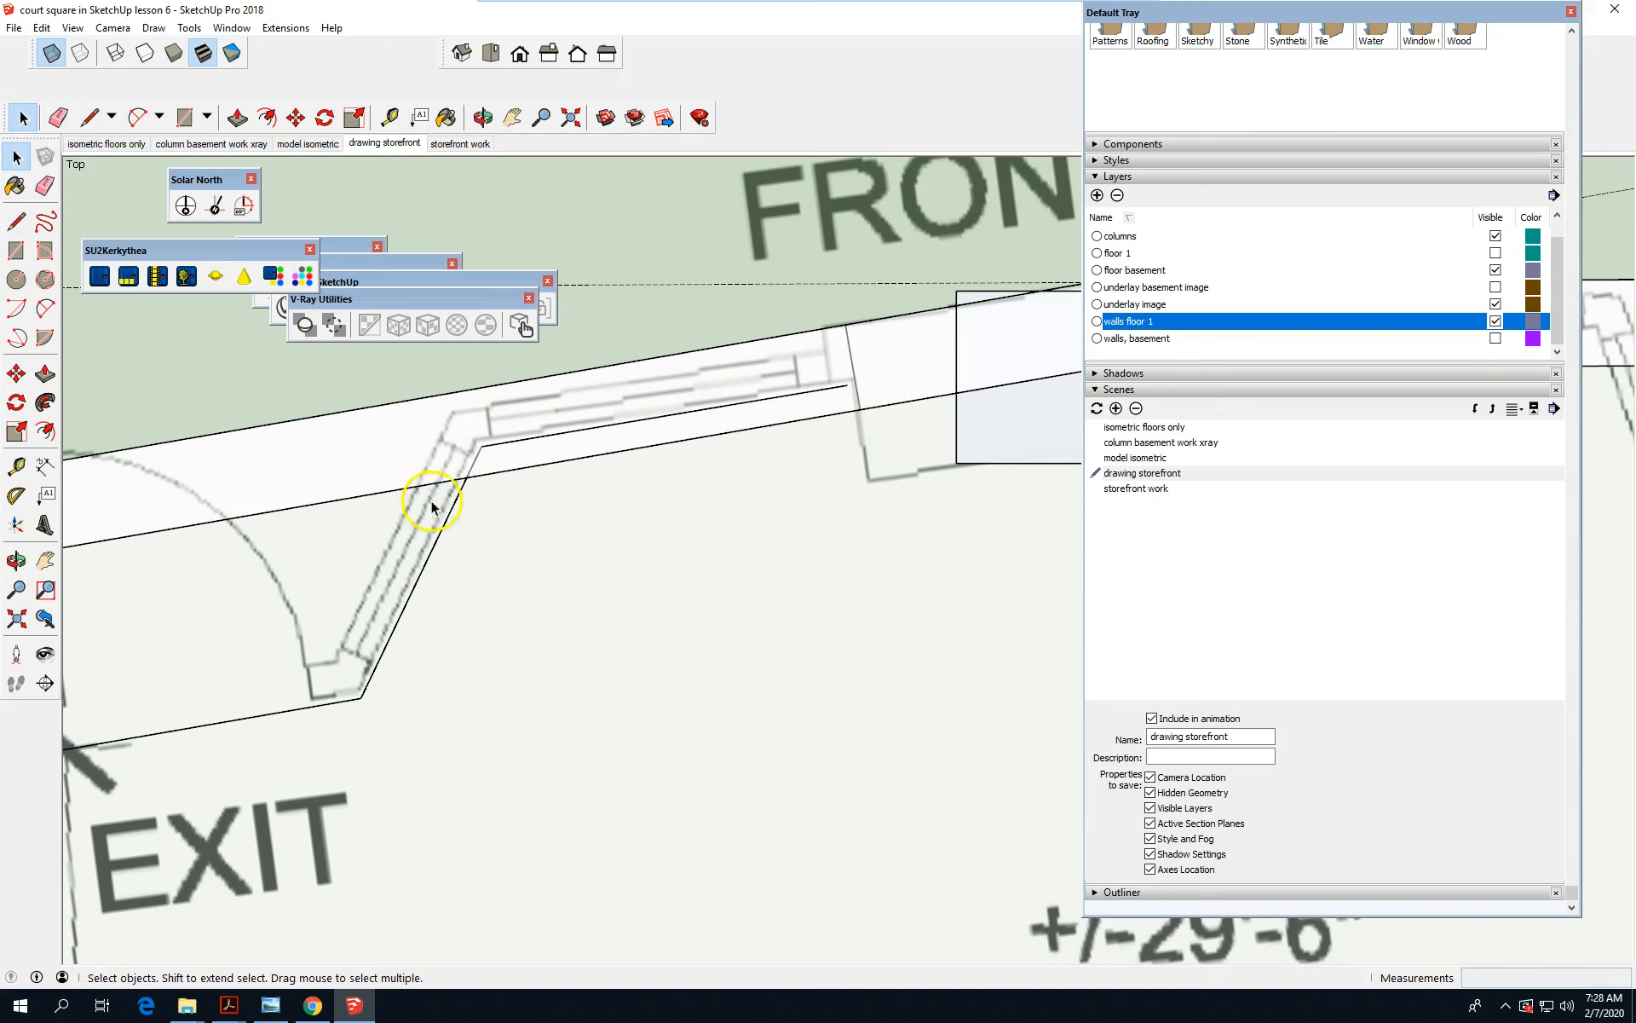
triple_click(448, 516)
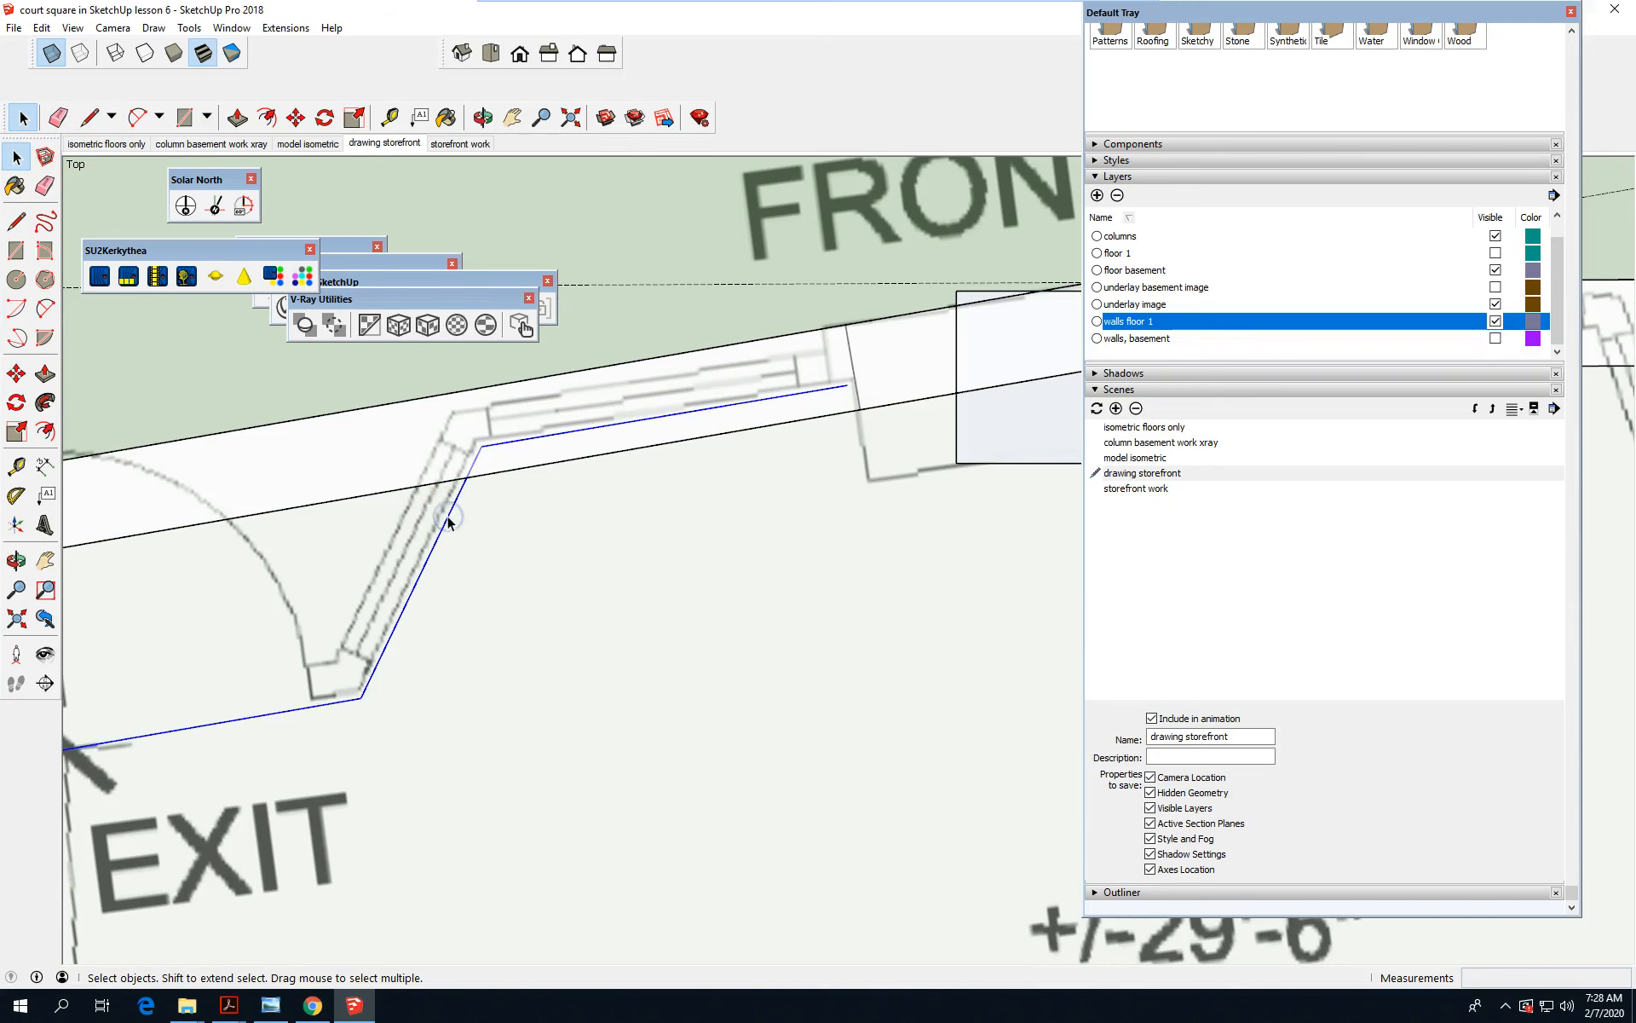
scroll(899, 584, down, 2)
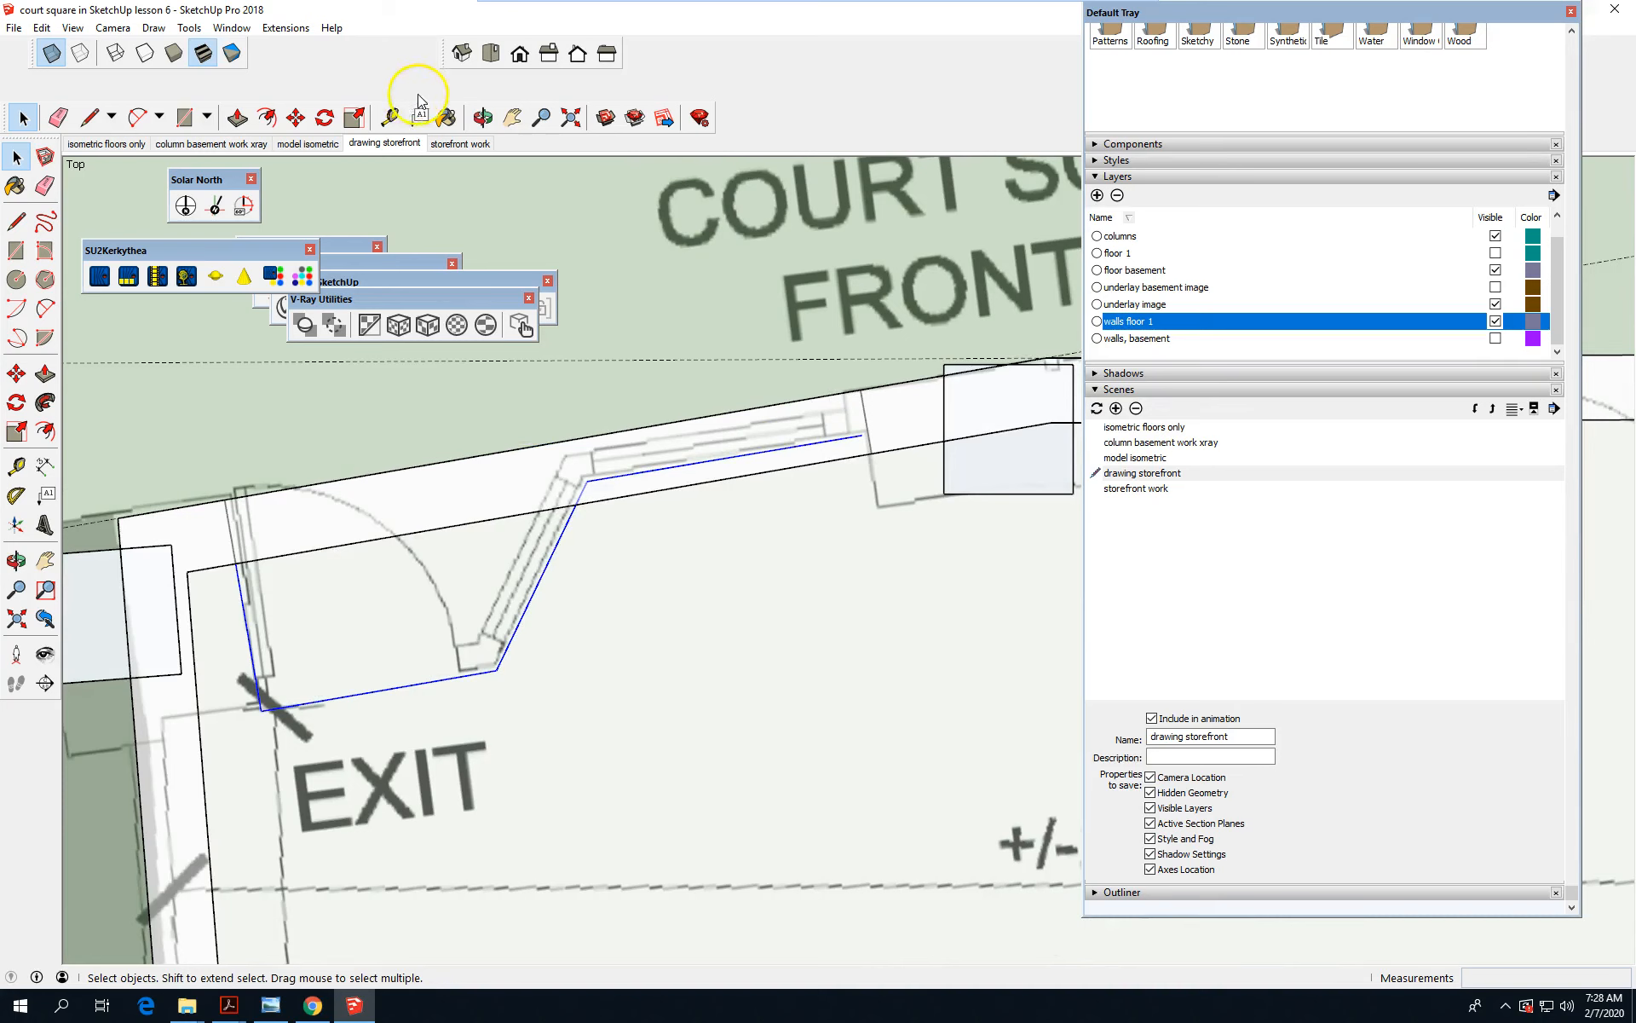
click(267, 116)
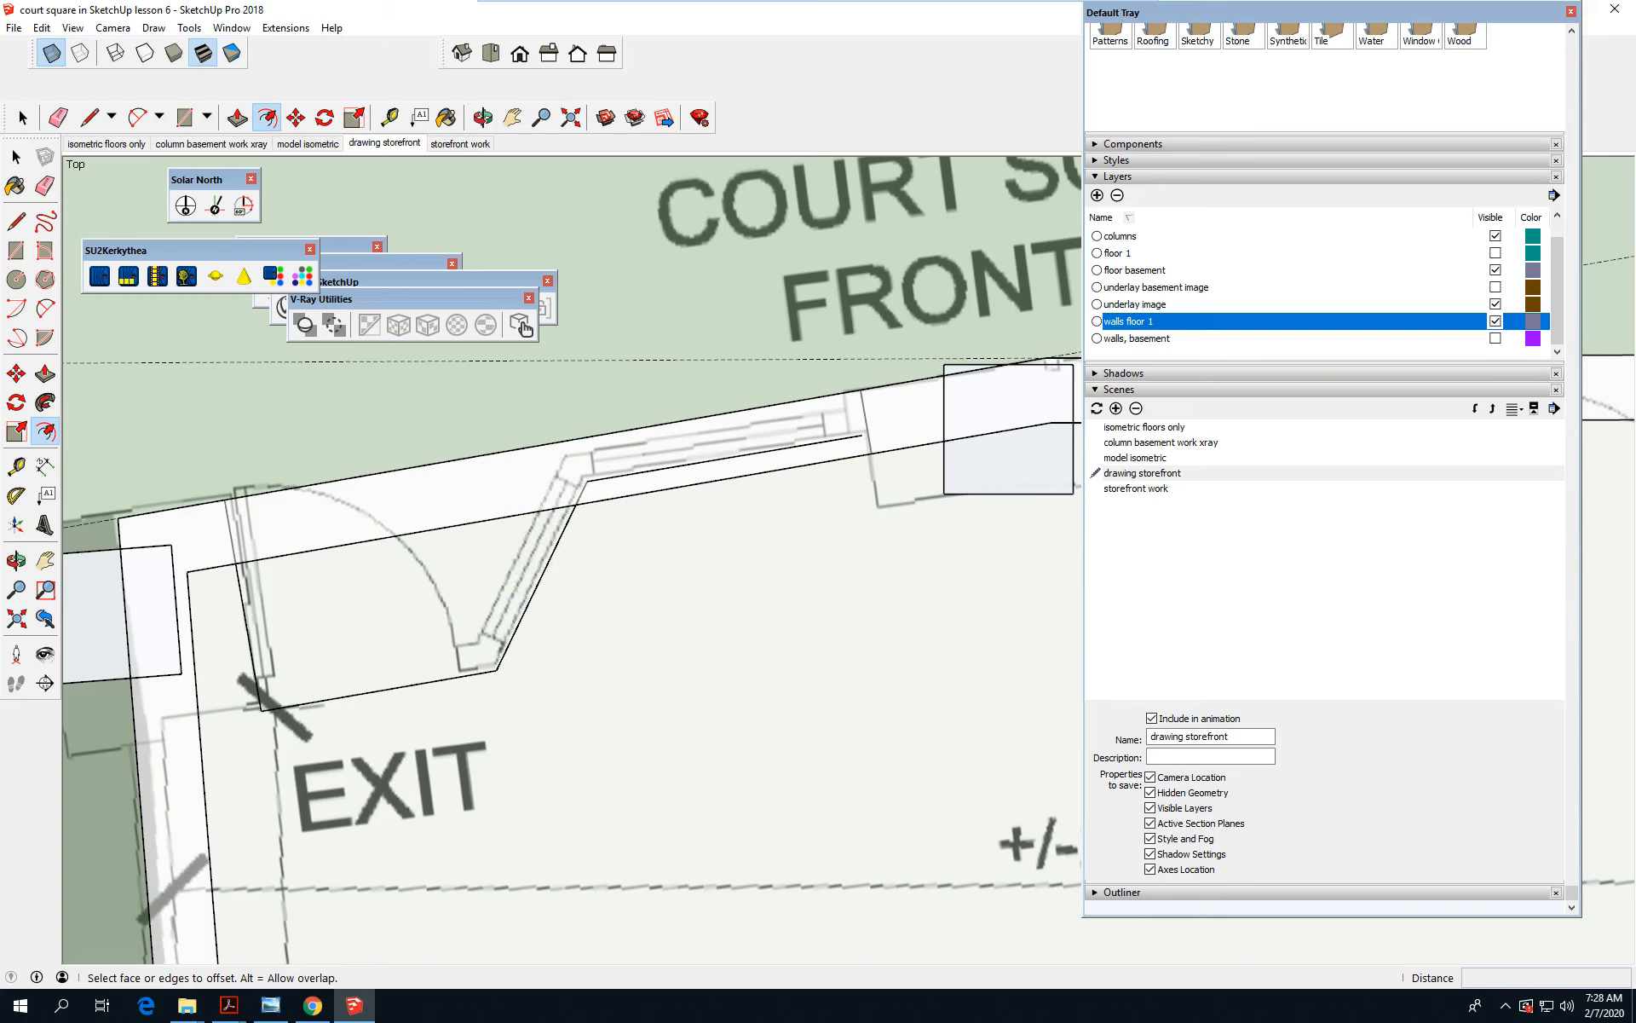
click(22, 117)
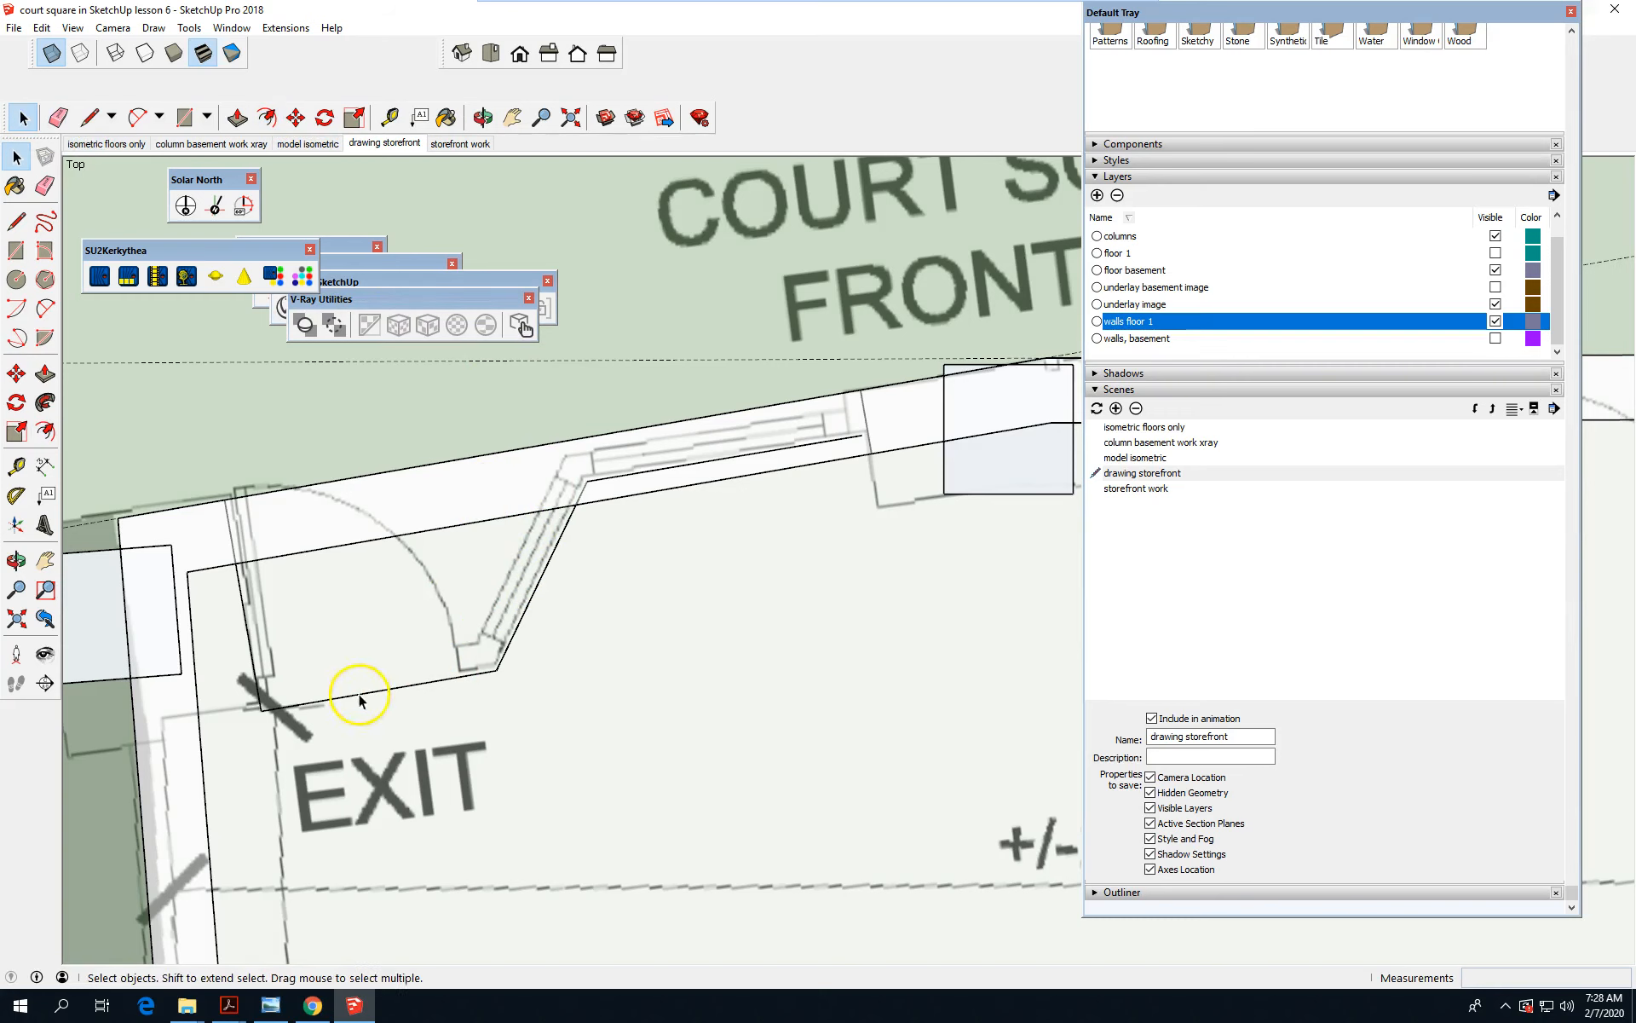
click(256, 673)
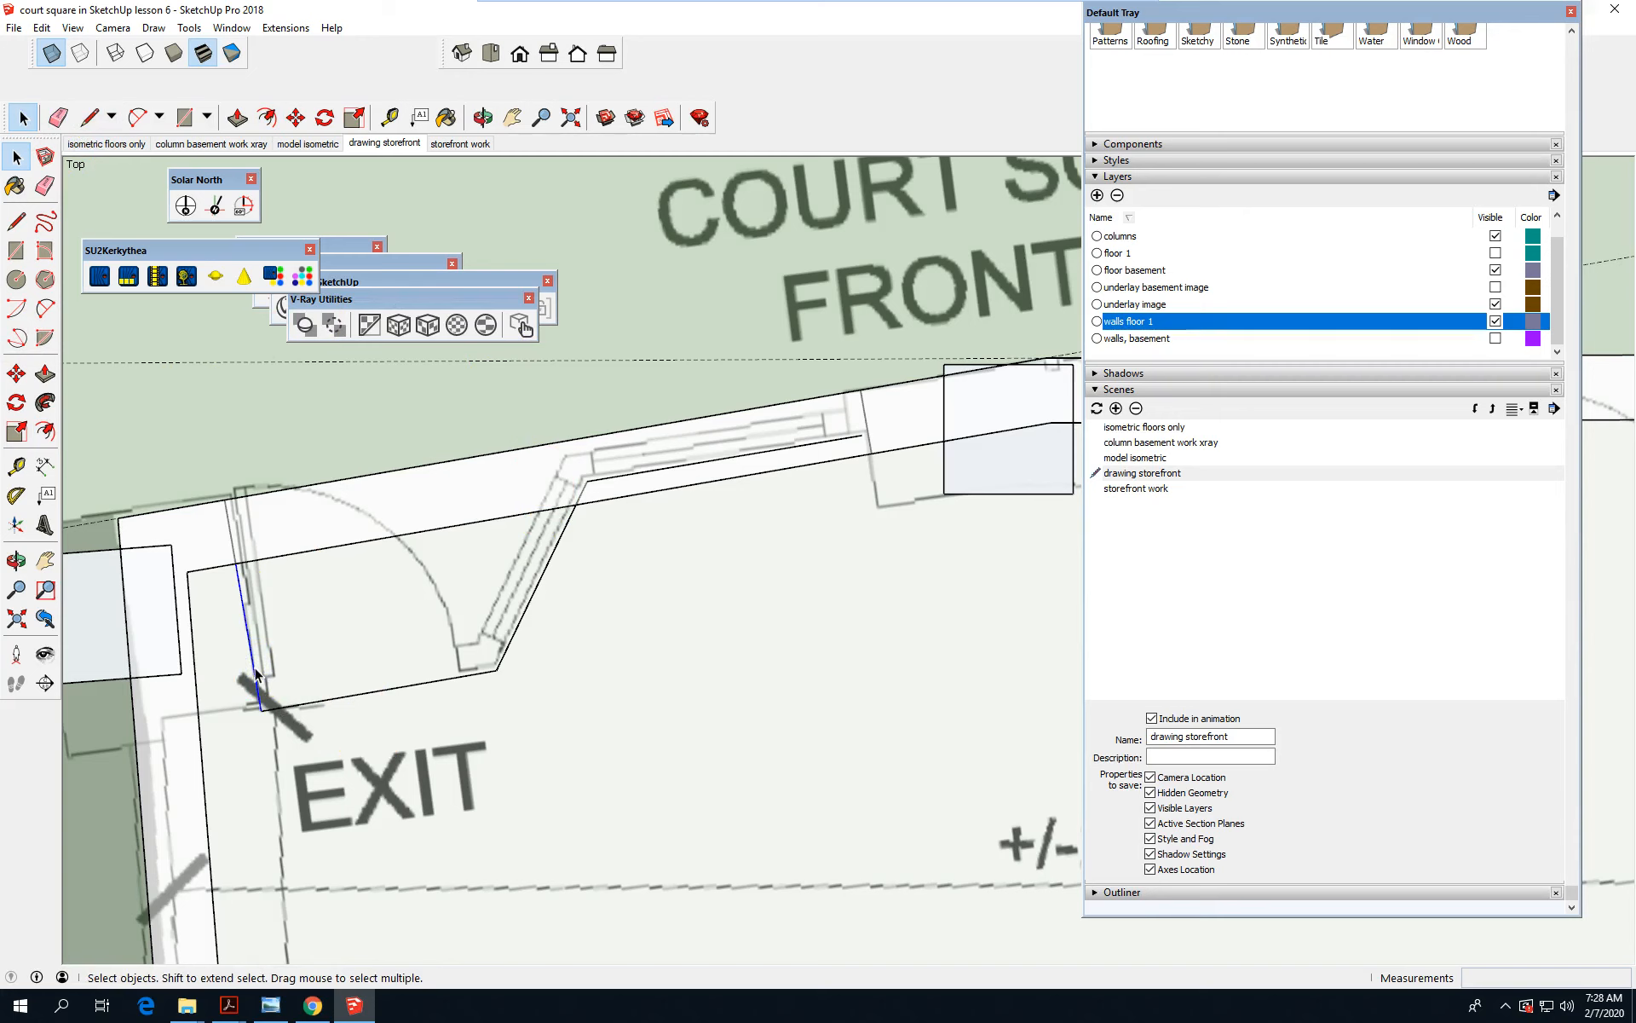
click(338, 706)
click(352, 697)
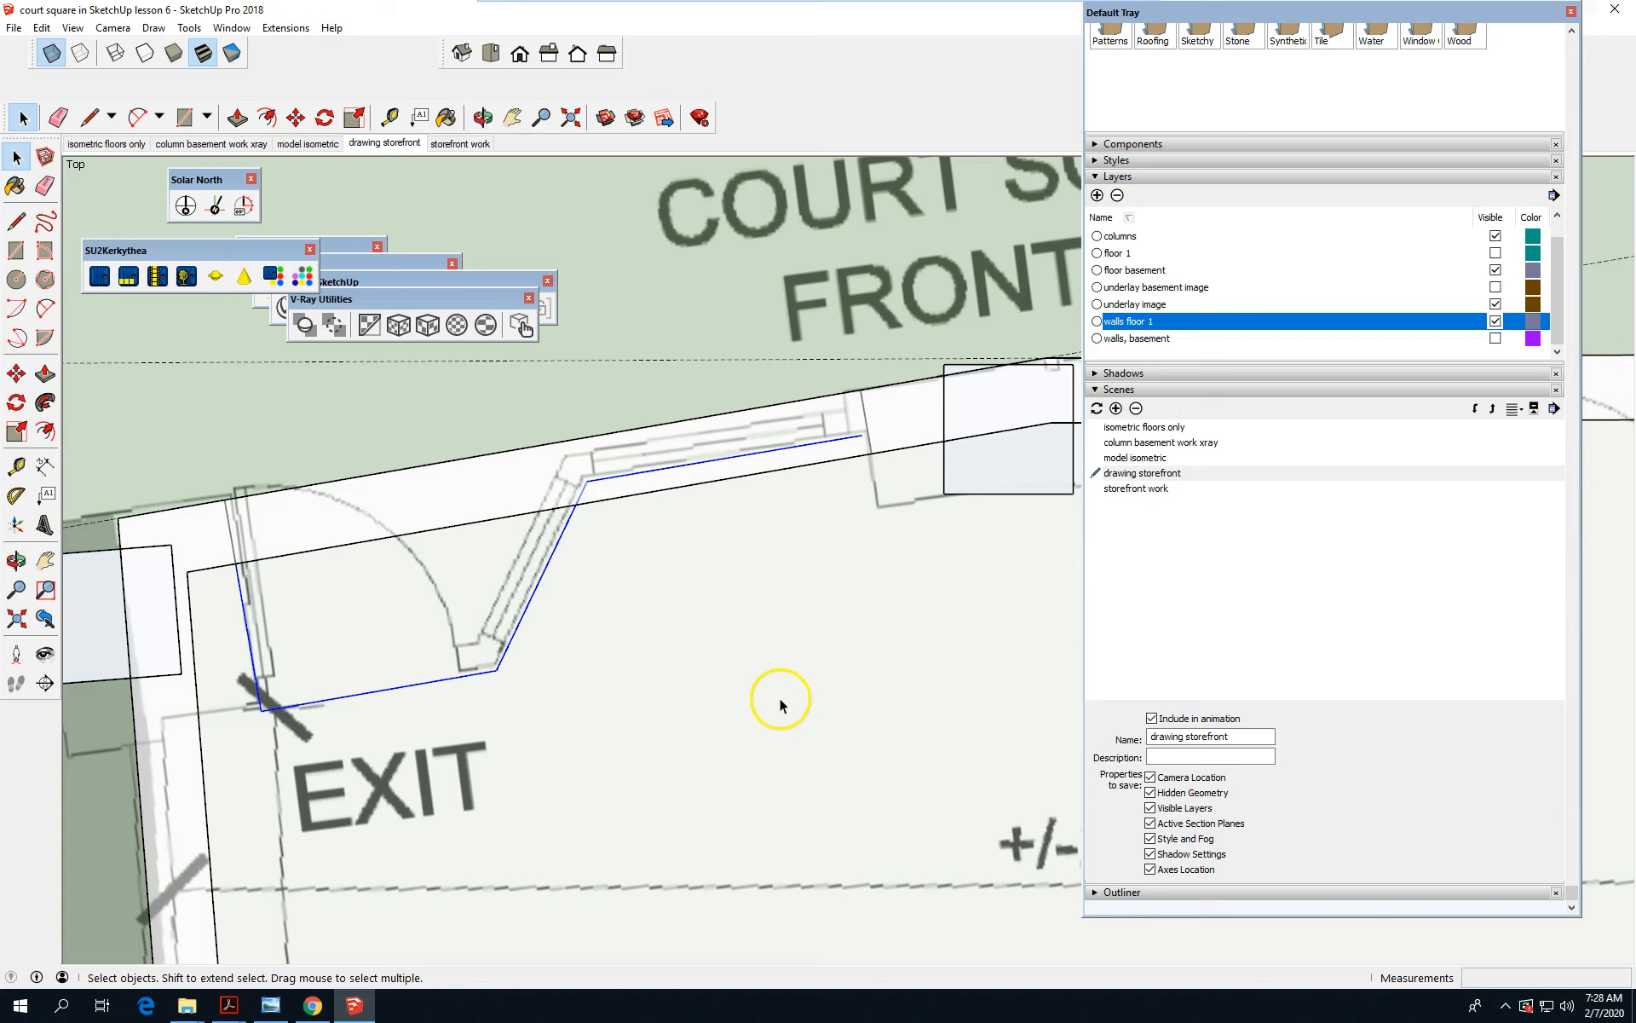
click(266, 117)
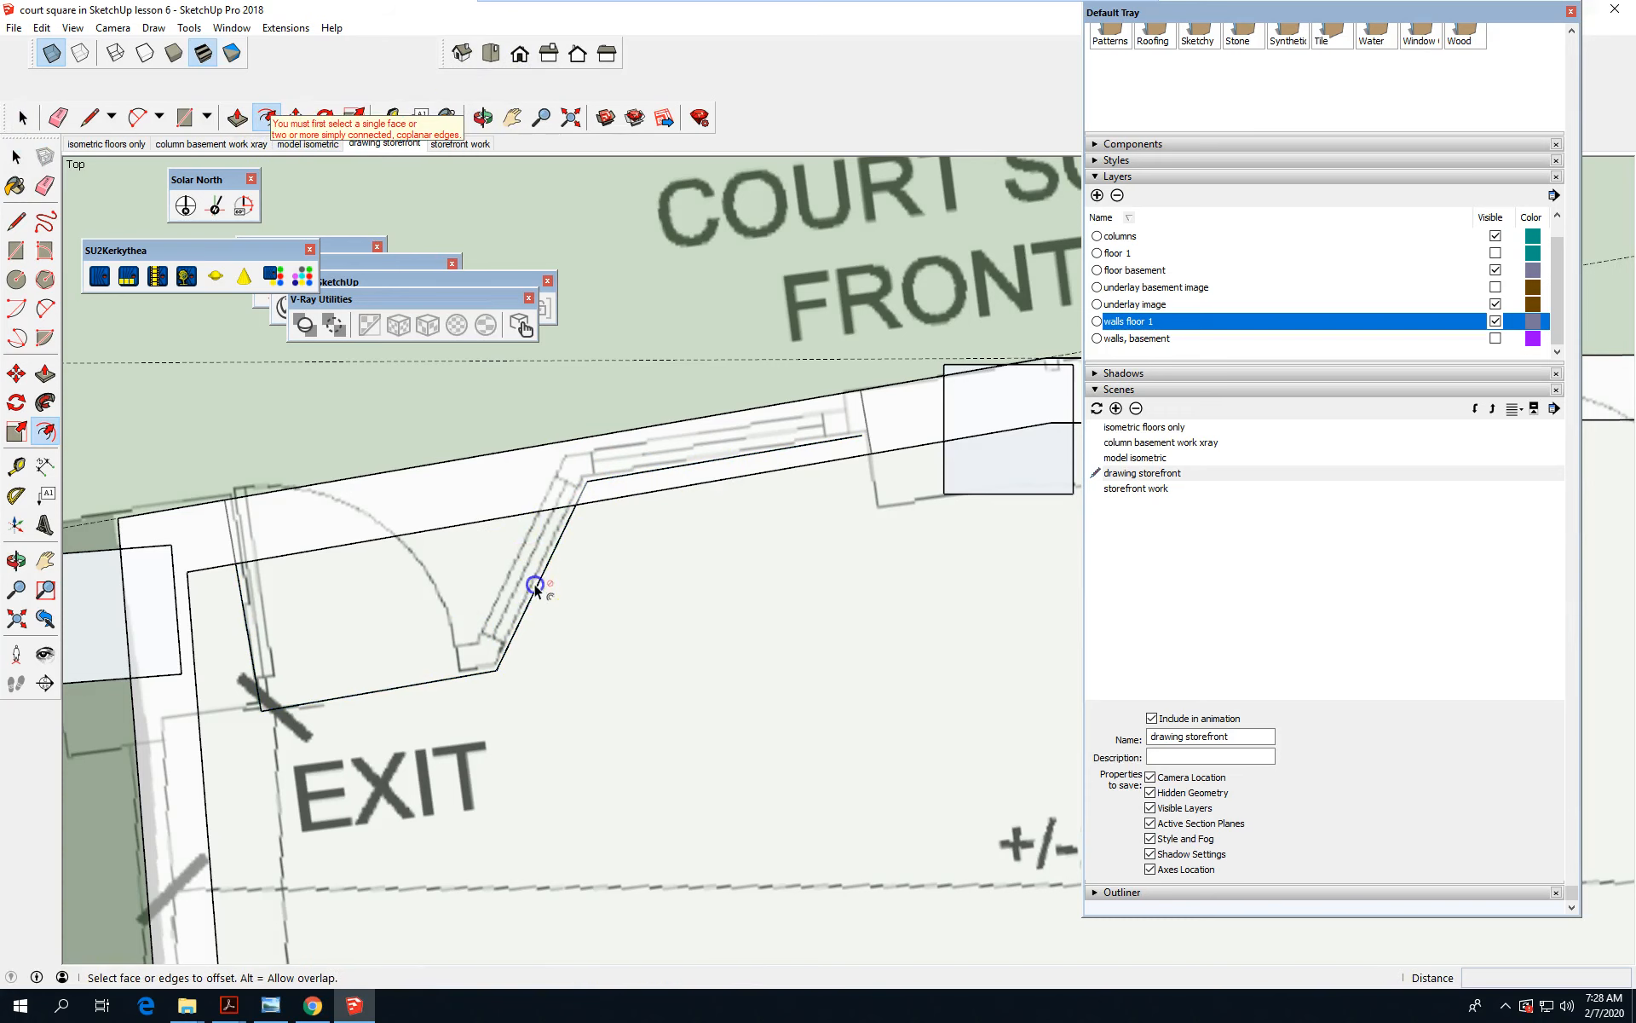
click(504, 540)
scroll(428, 675, up, 2)
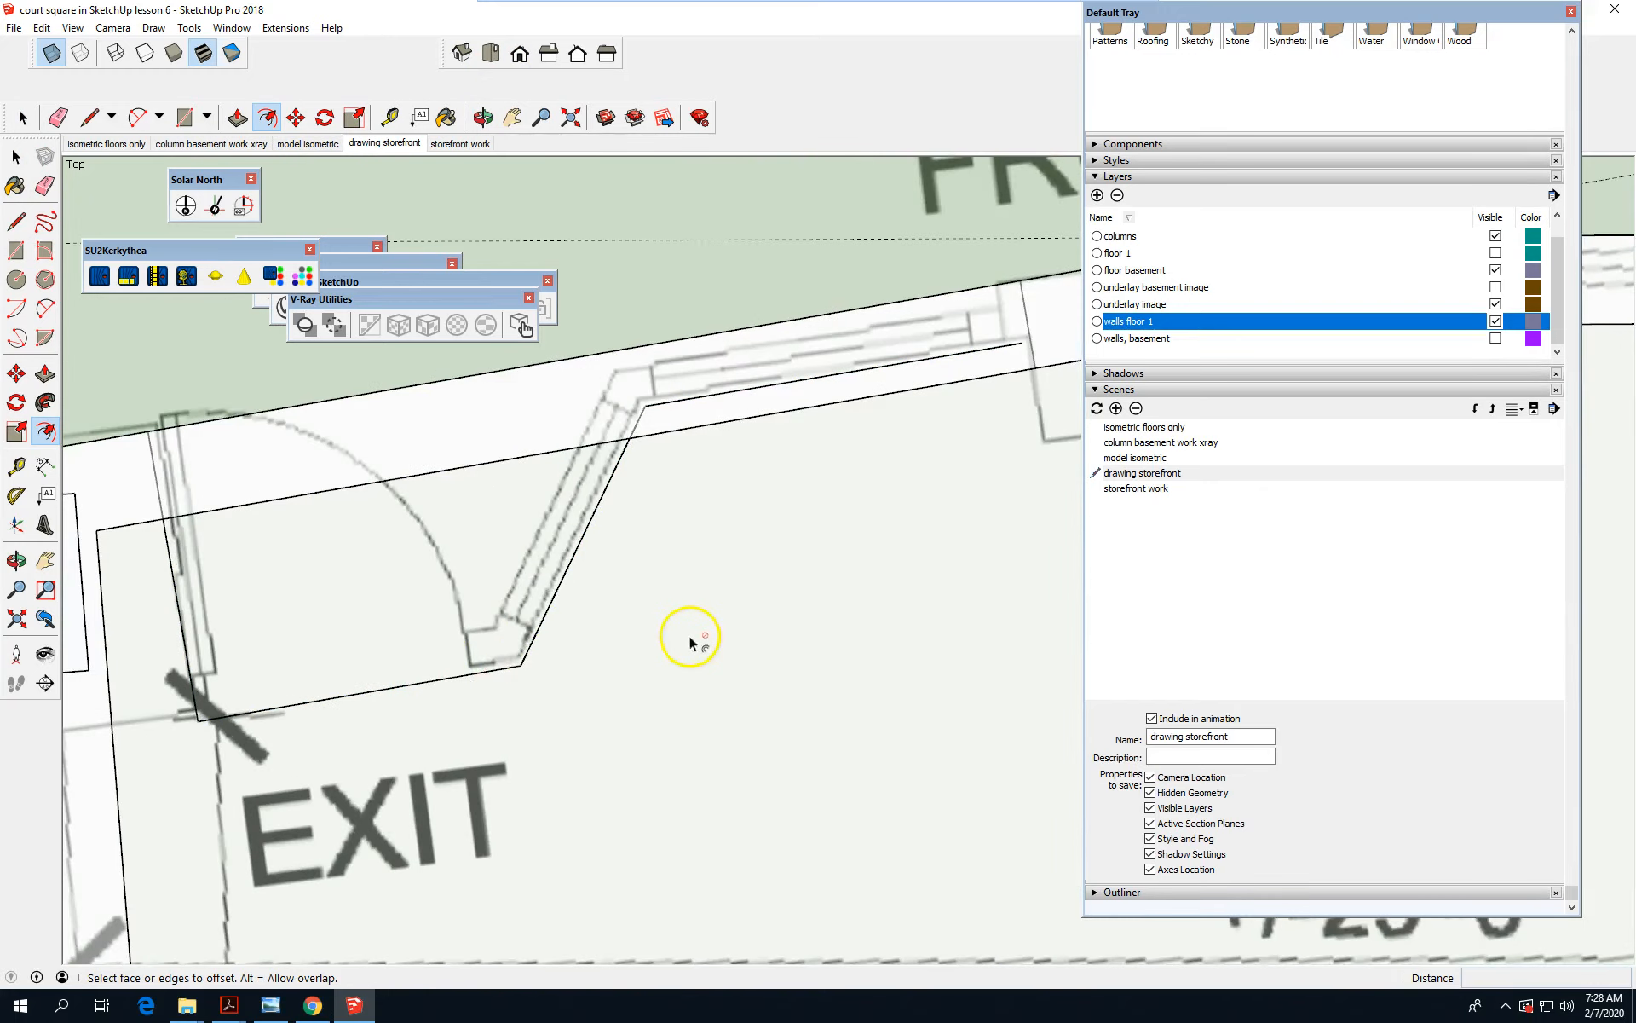
Check the traced storefront lines against the walls and underlay in 3D, and delete the whole trace.
scroll(688, 640, down, 2)
middle_drag(687, 634, 629, 626)
scroll(611, 667, down, 2)
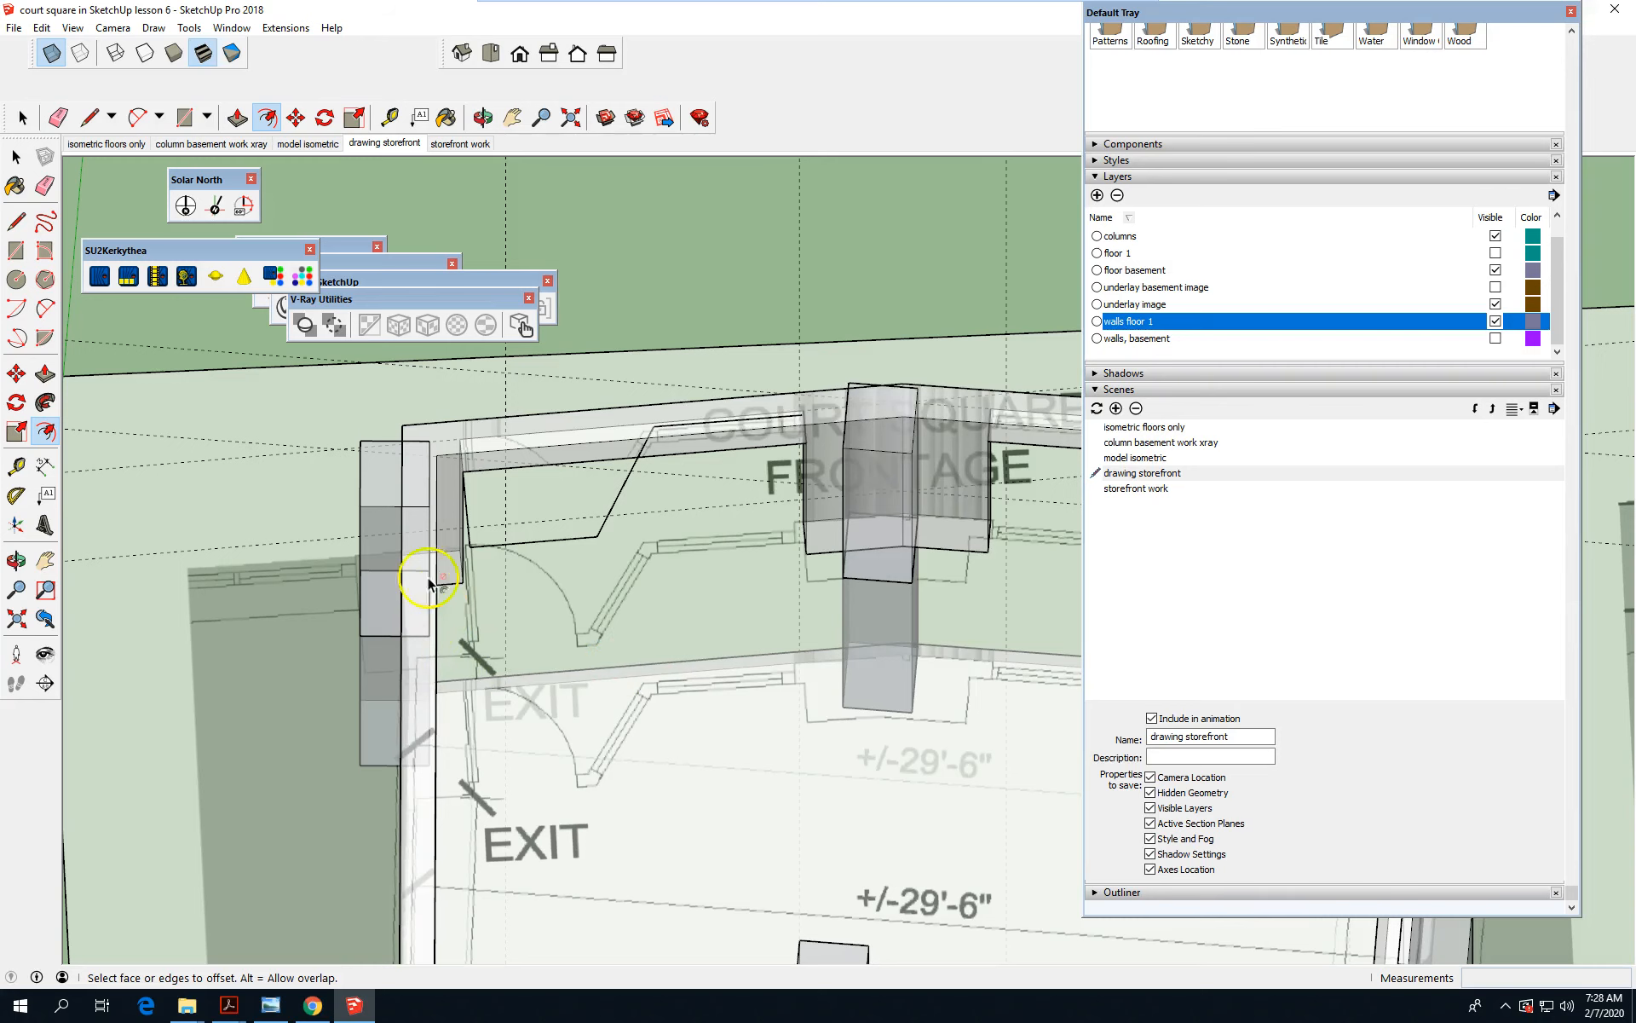
scroll(218, 412, up, 1)
middle_drag(519, 498, 487, 353)
key(f)
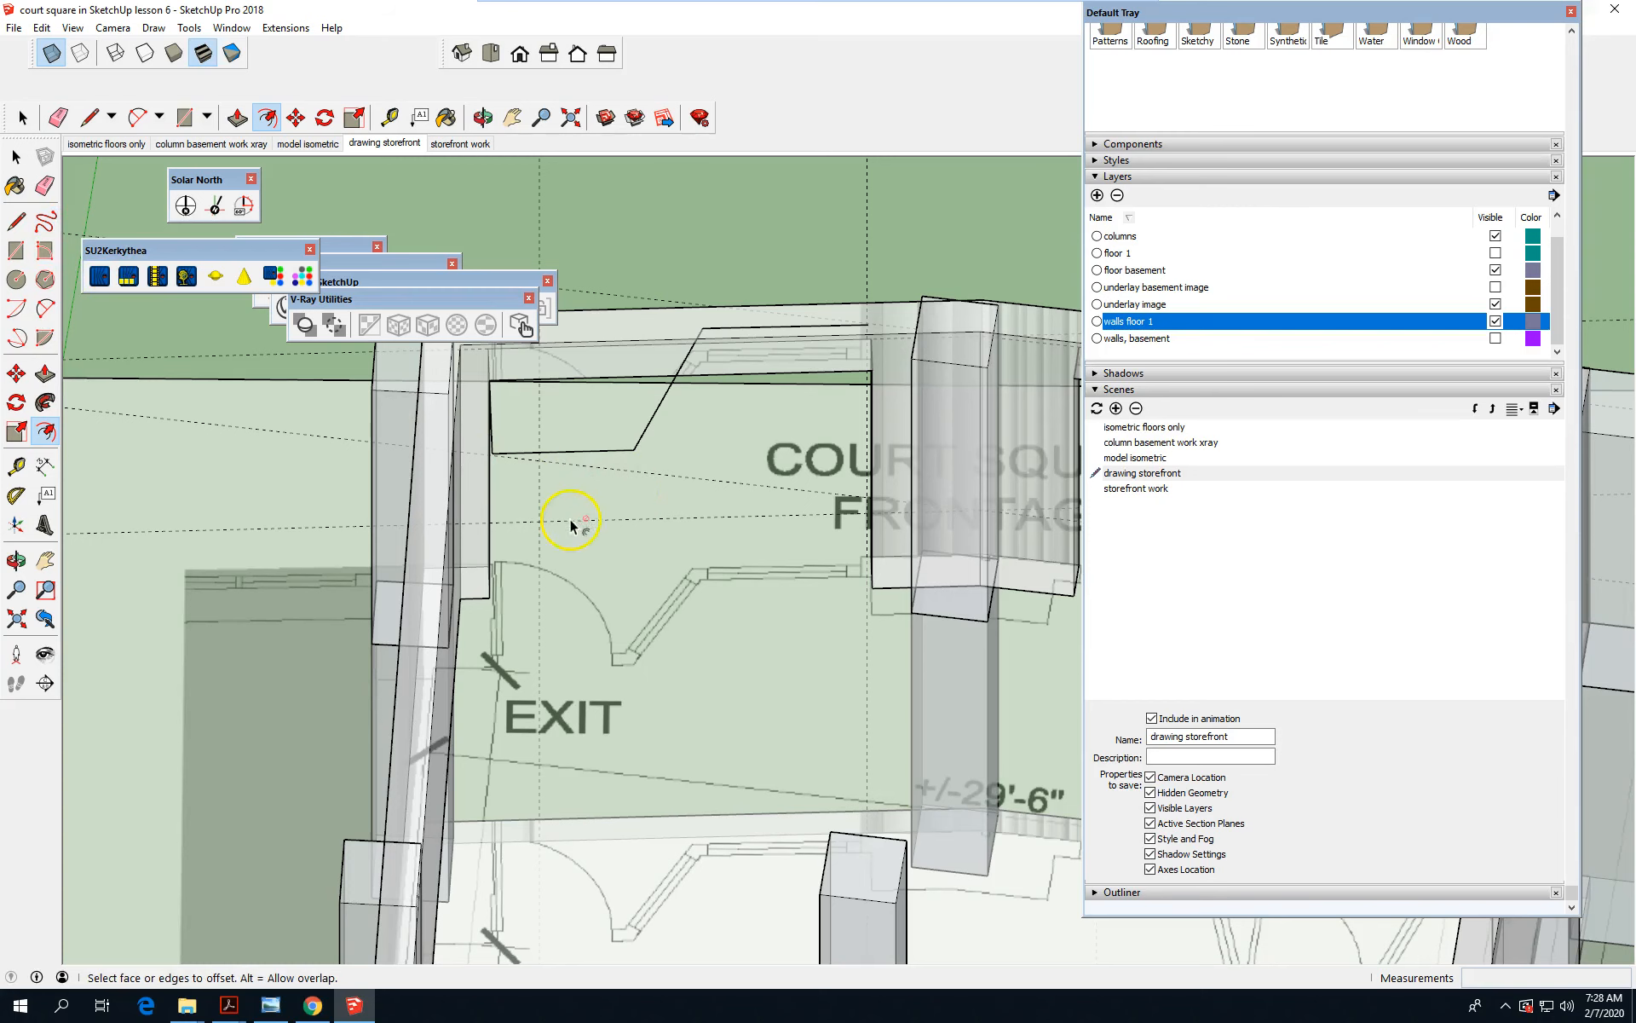
click(23, 117)
scroll(720, 650, down, 3)
scroll(586, 431, down, 2)
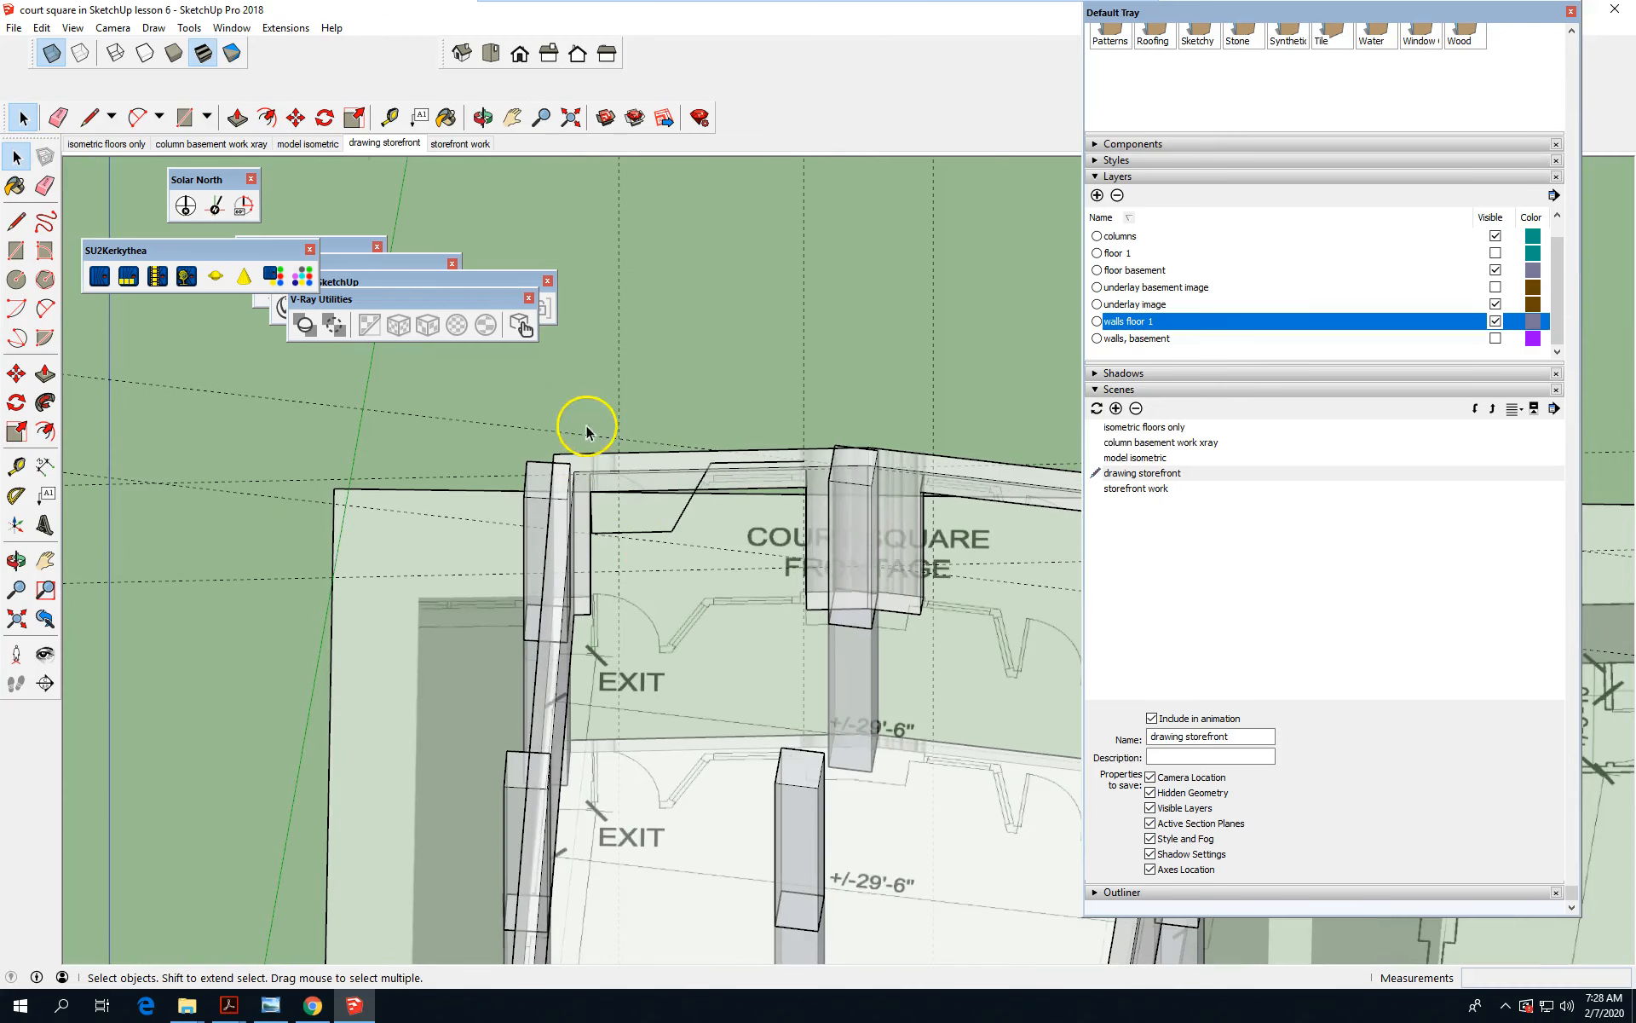
drag(721, 594, 827, 551)
key(Delete)
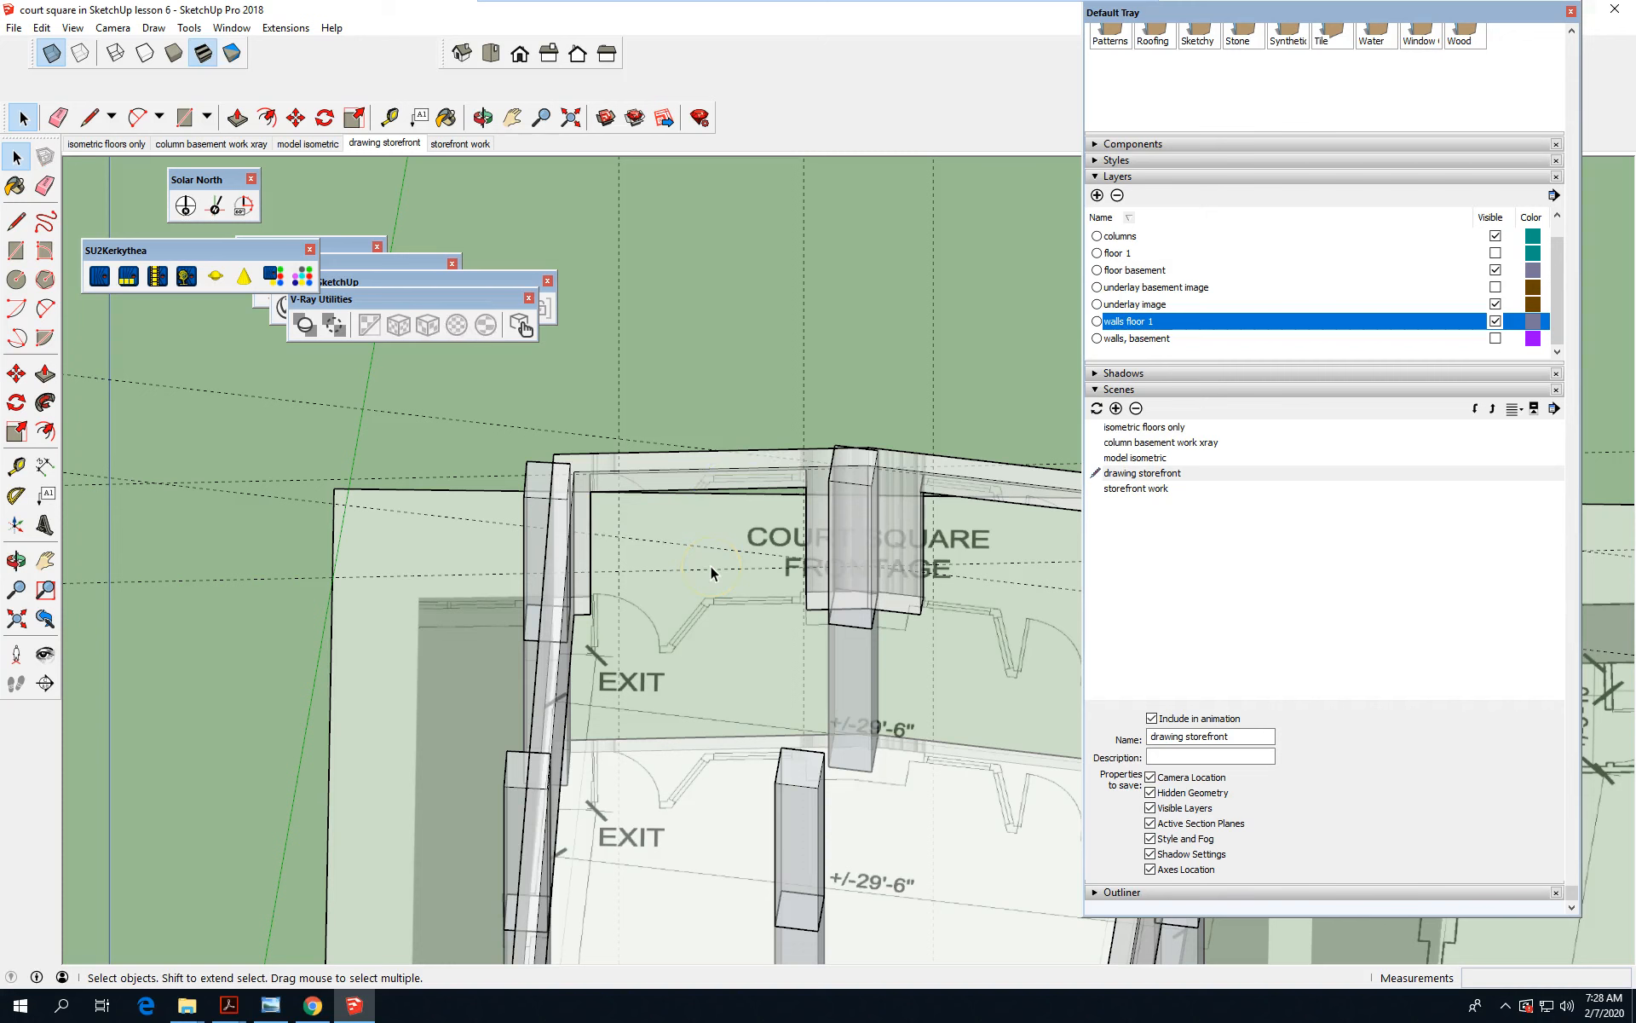
Switch to the "storefront work" scene.
scroll(475, 603, down, 1)
scroll(563, 630, down, 2)
scroll(661, 826, up, 2)
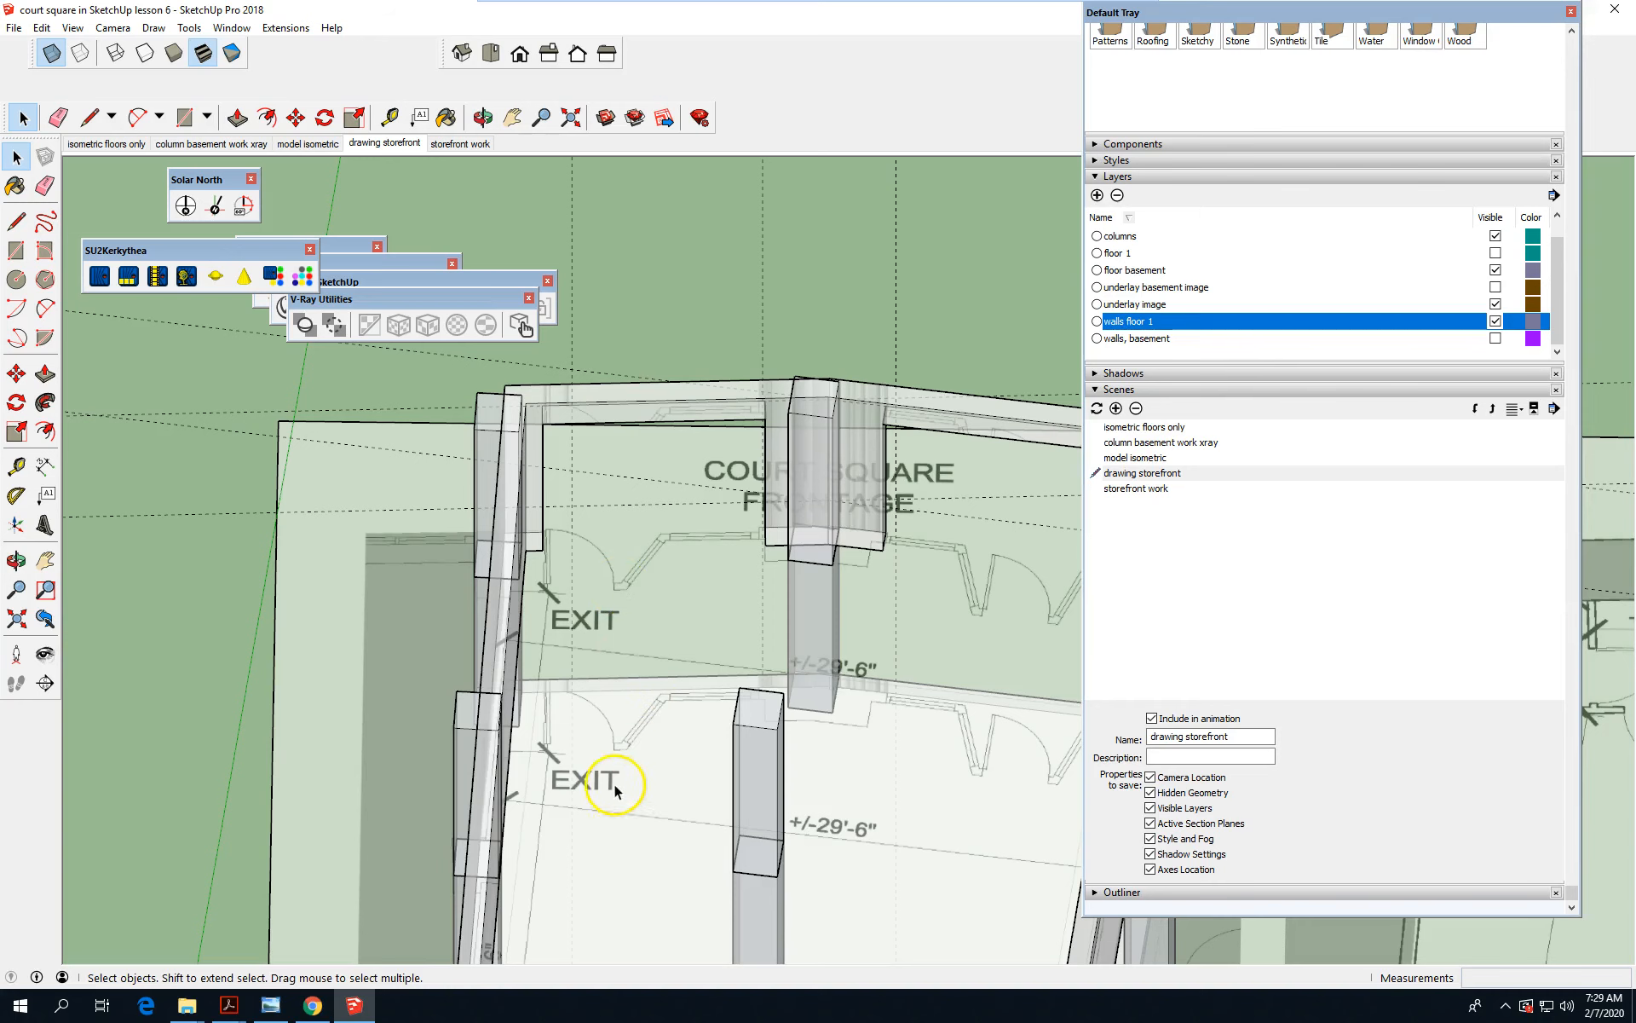
scroll(631, 777, up, 3)
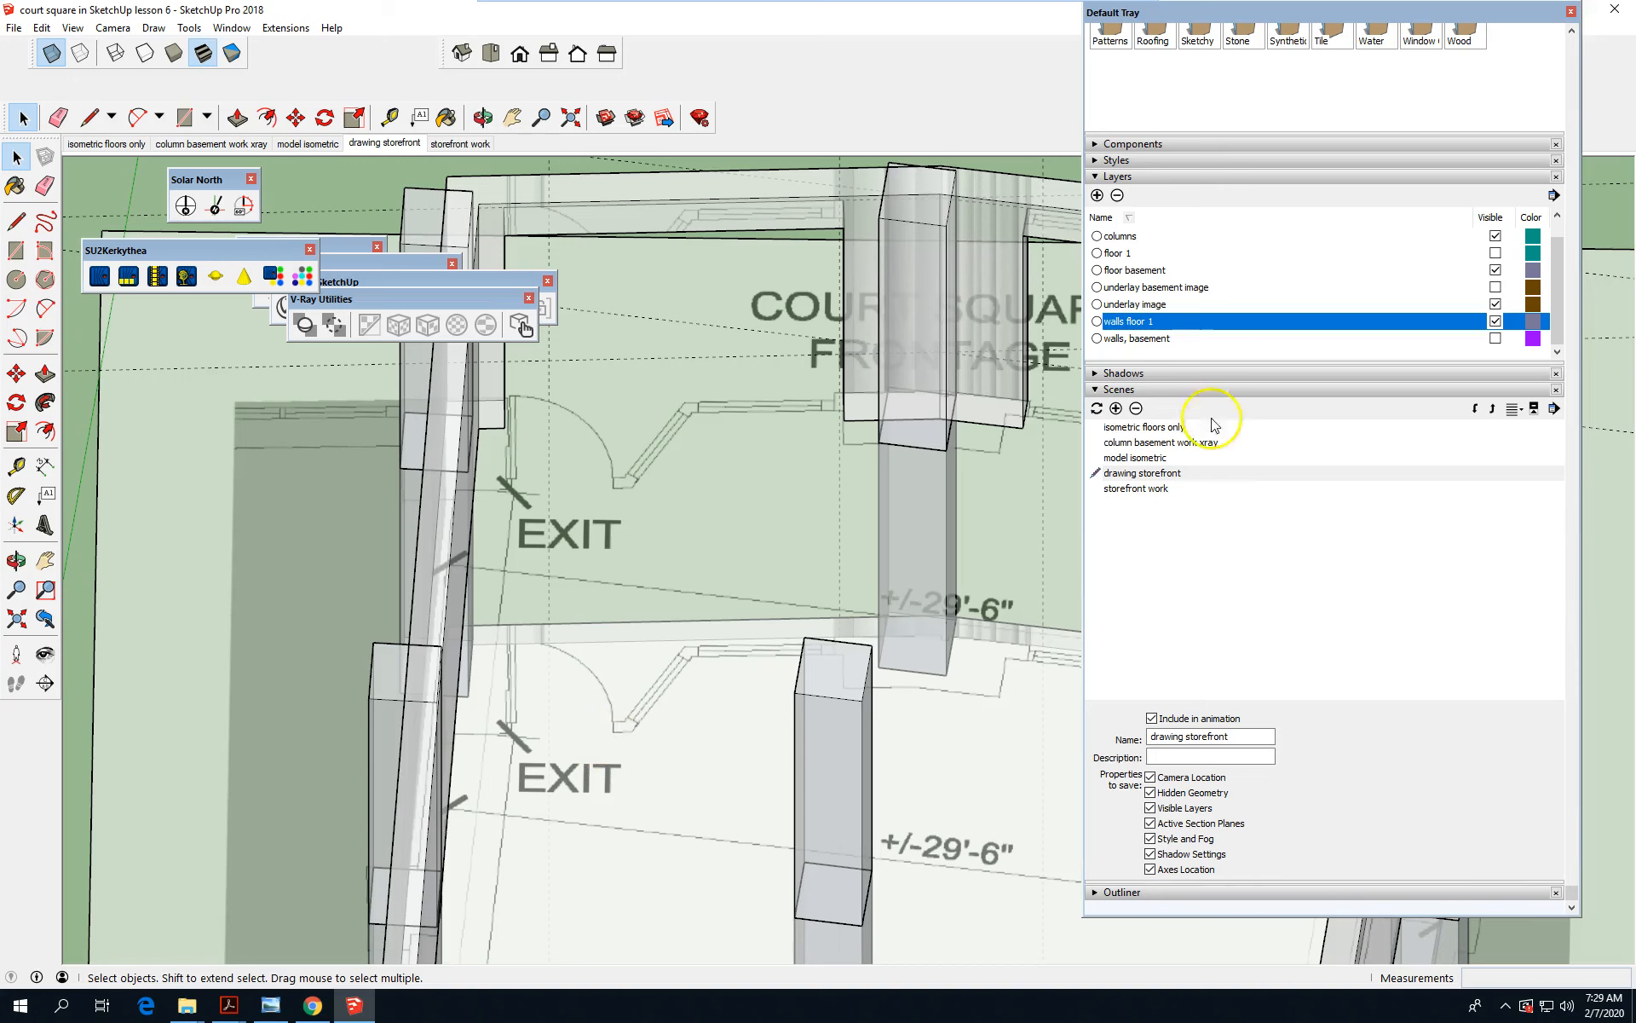
click(1153, 490)
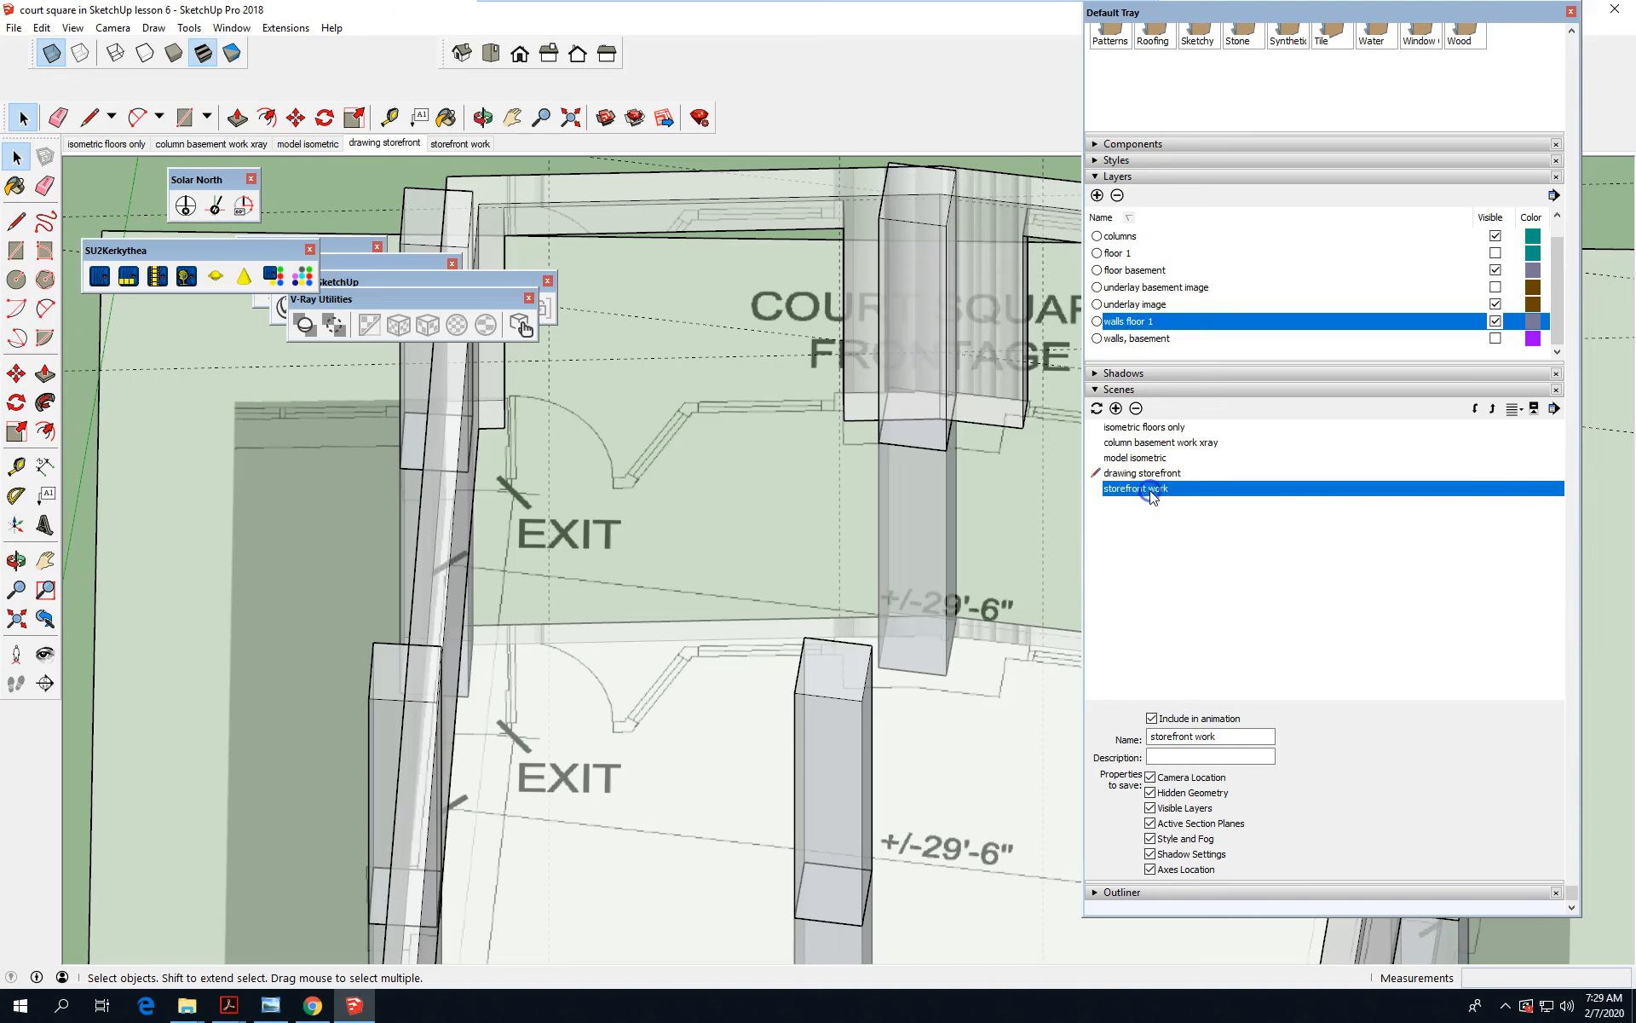
In the "drawing storefront" scene, trace the exit-side storefront's inner edge from the door jamb, across the doorway and along the angled glazing, to the central pier.
click(1157, 477)
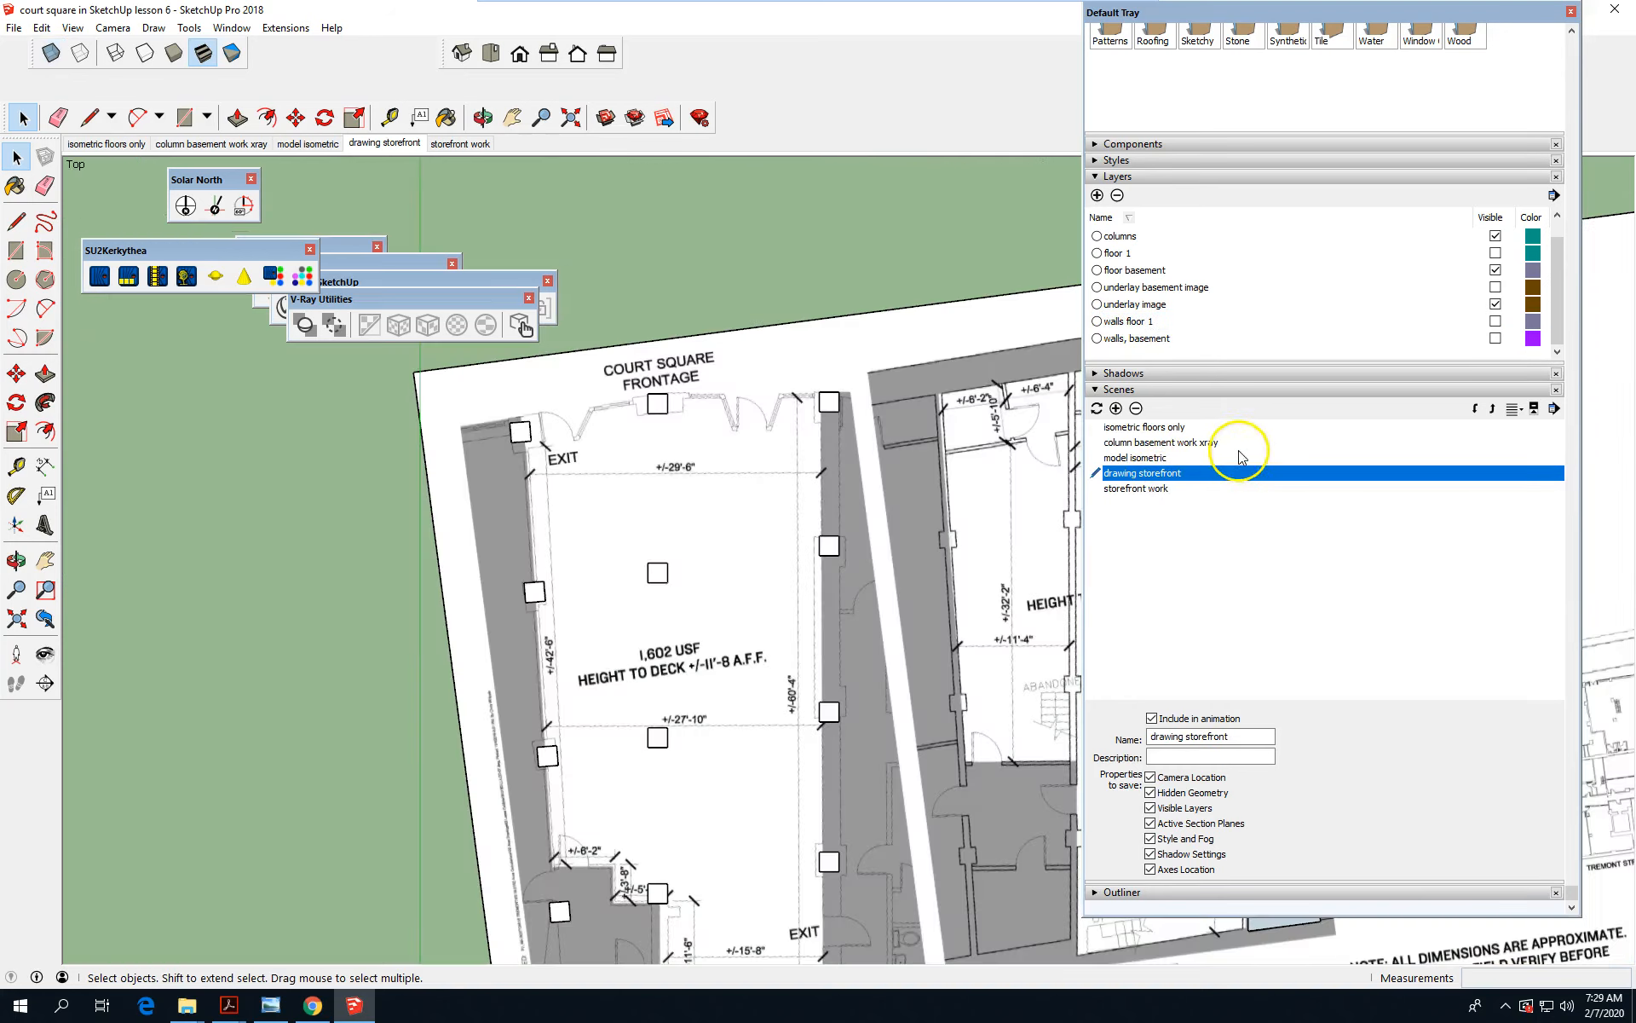
scroll(539, 409, up, 4)
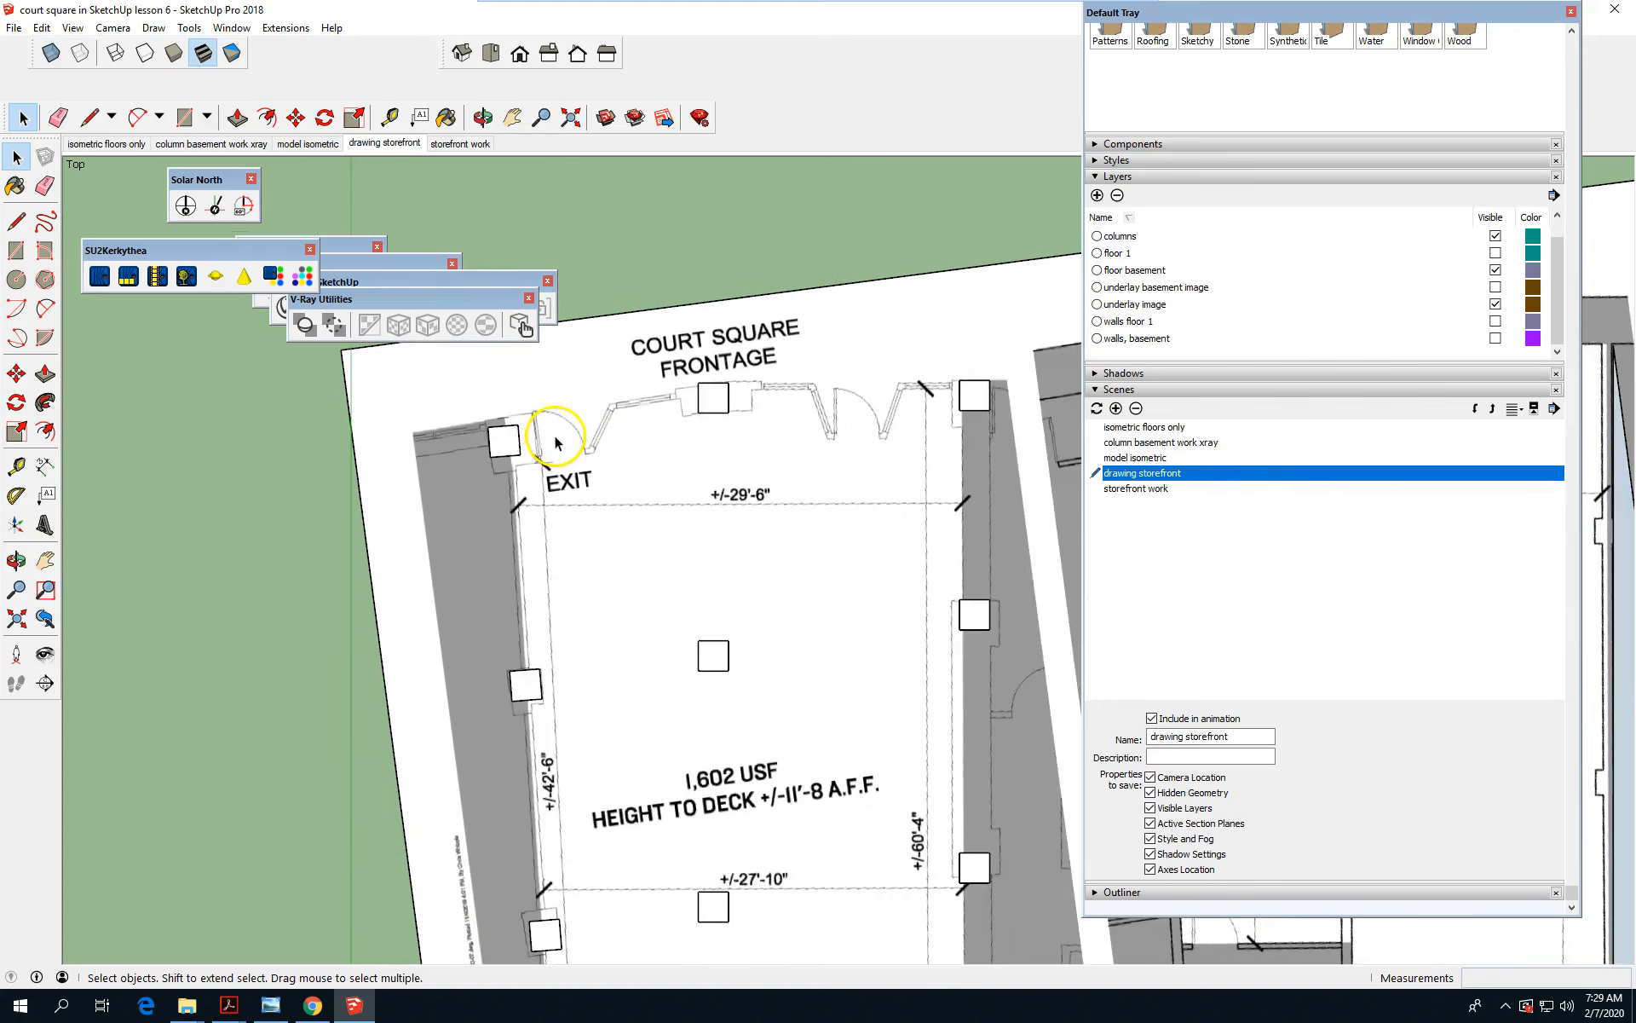
scroll(566, 445, up, 2)
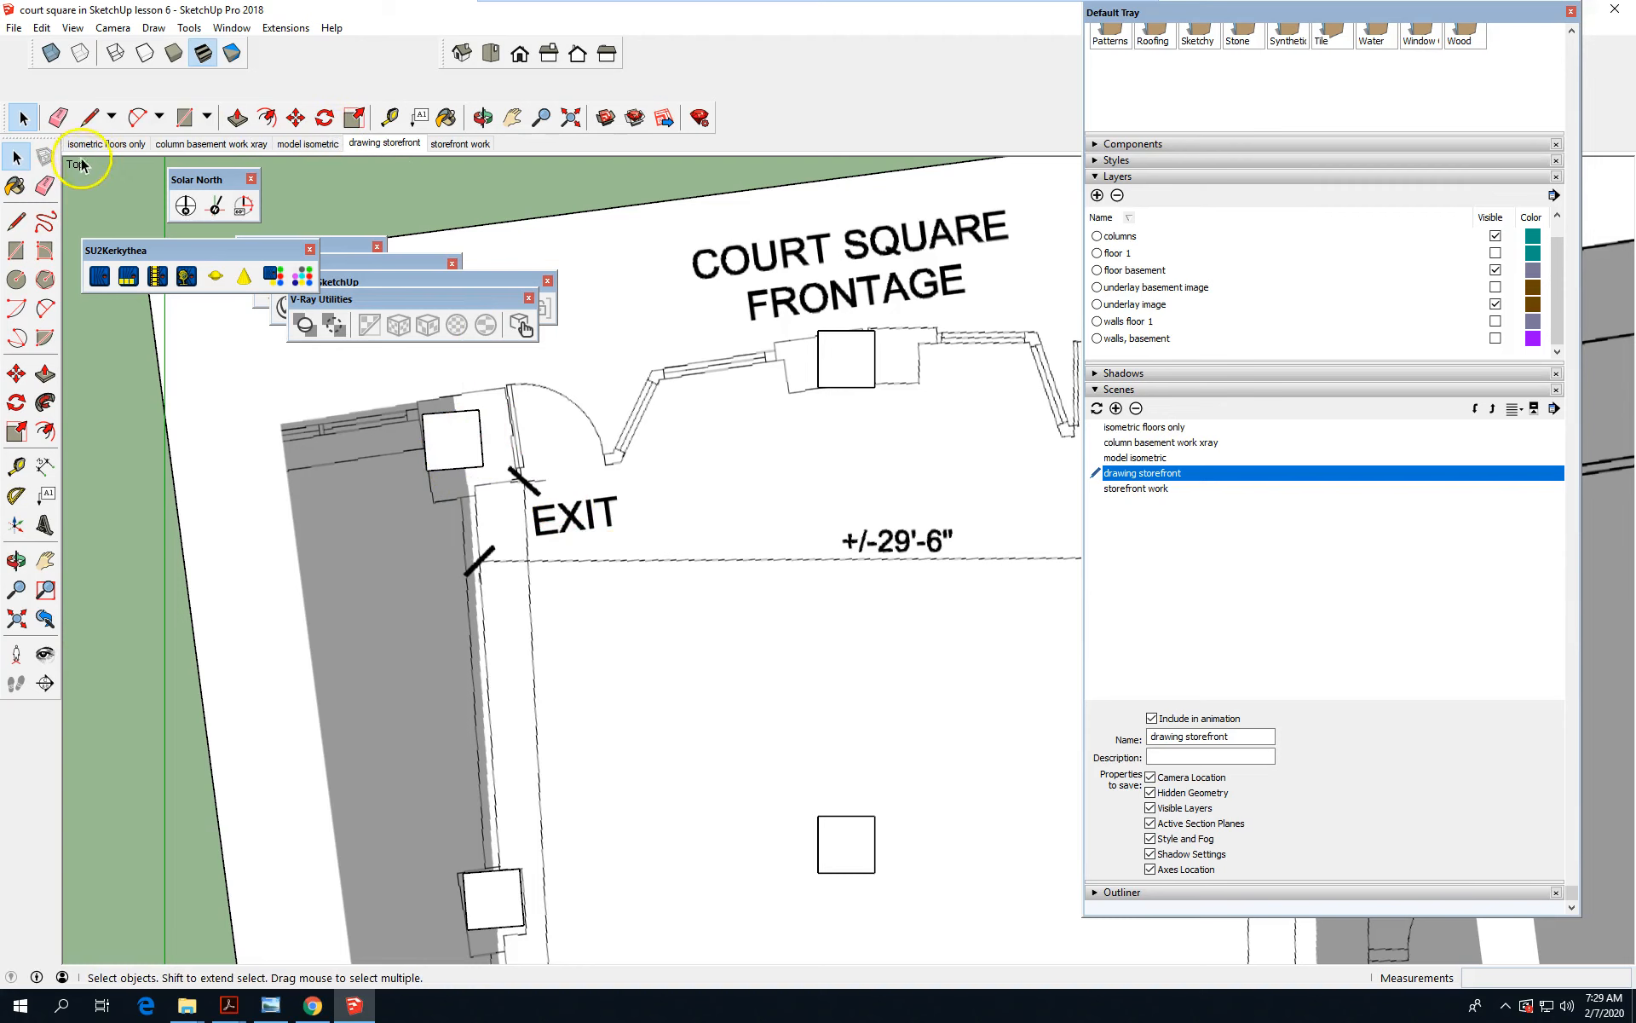
click(89, 117)
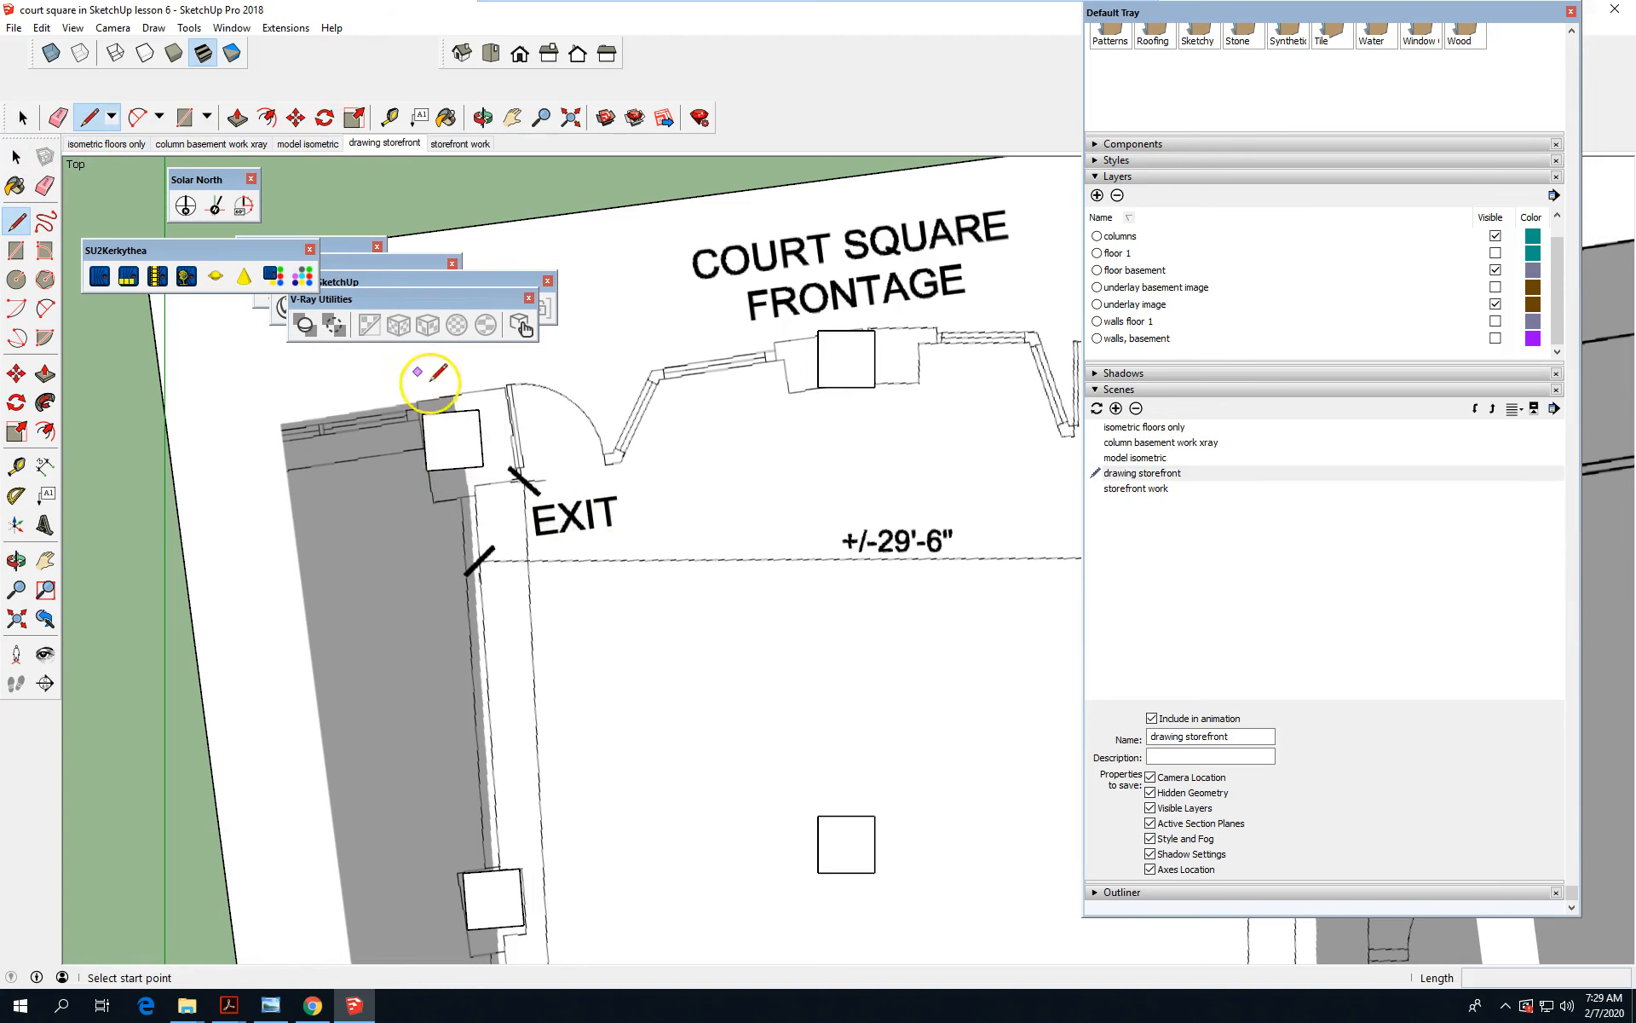
scroll(487, 393, up, 2)
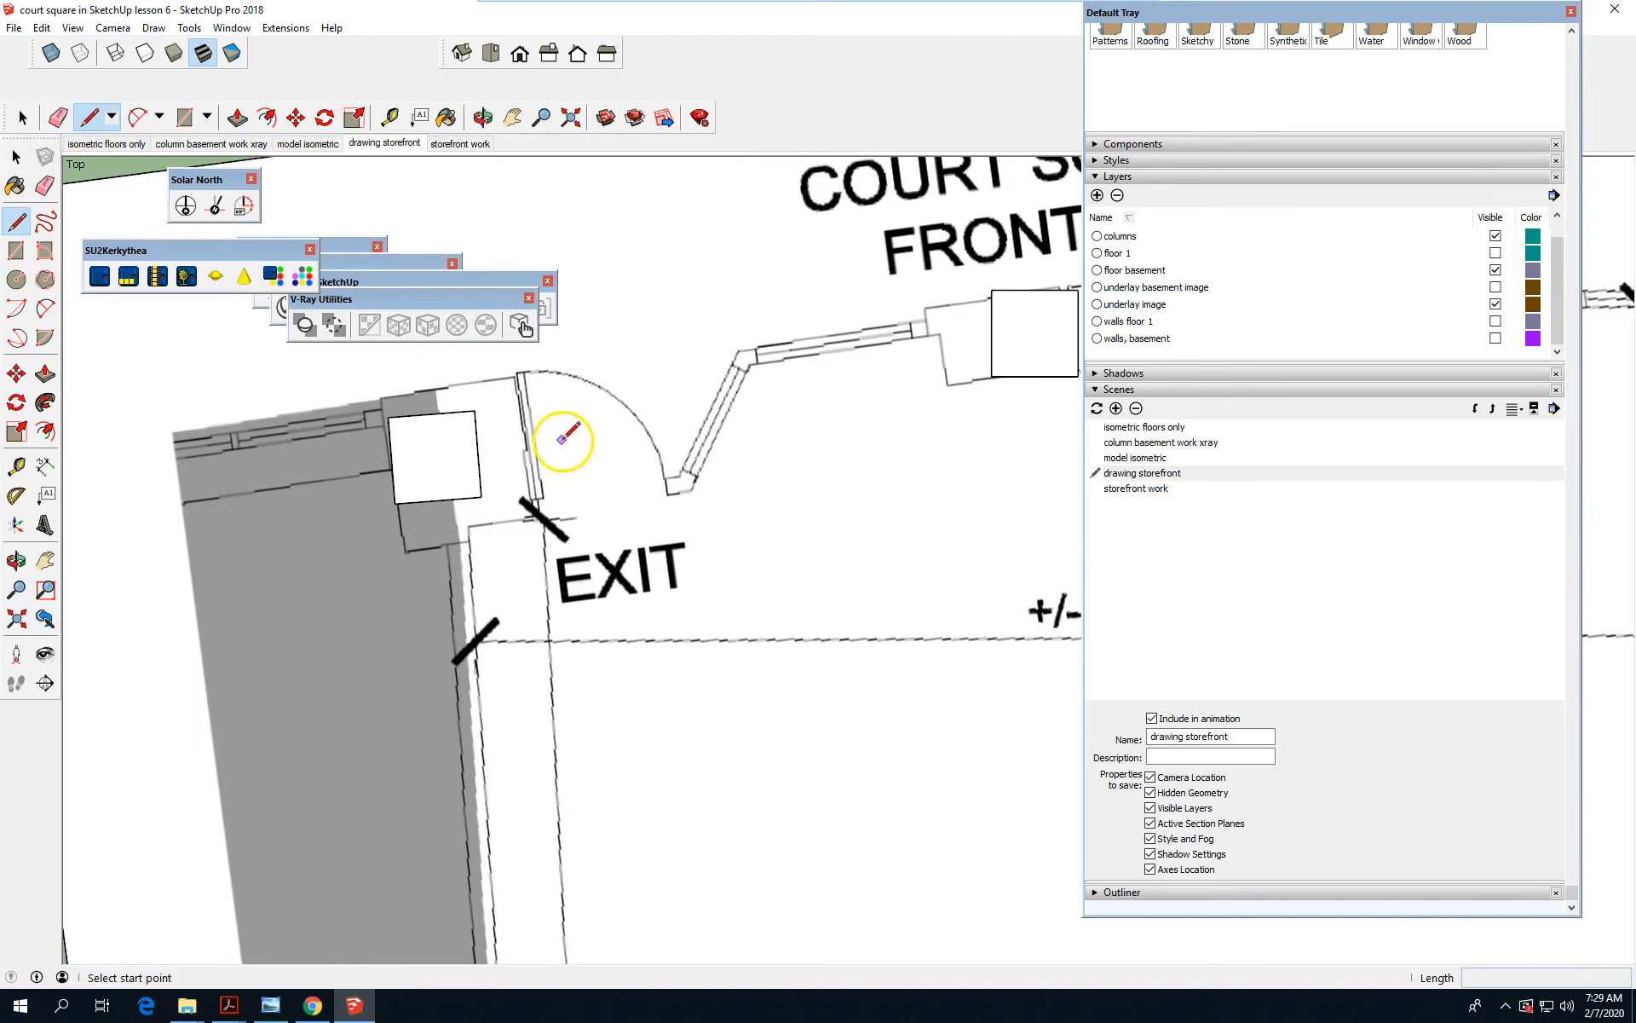
click(516, 379)
click(515, 377)
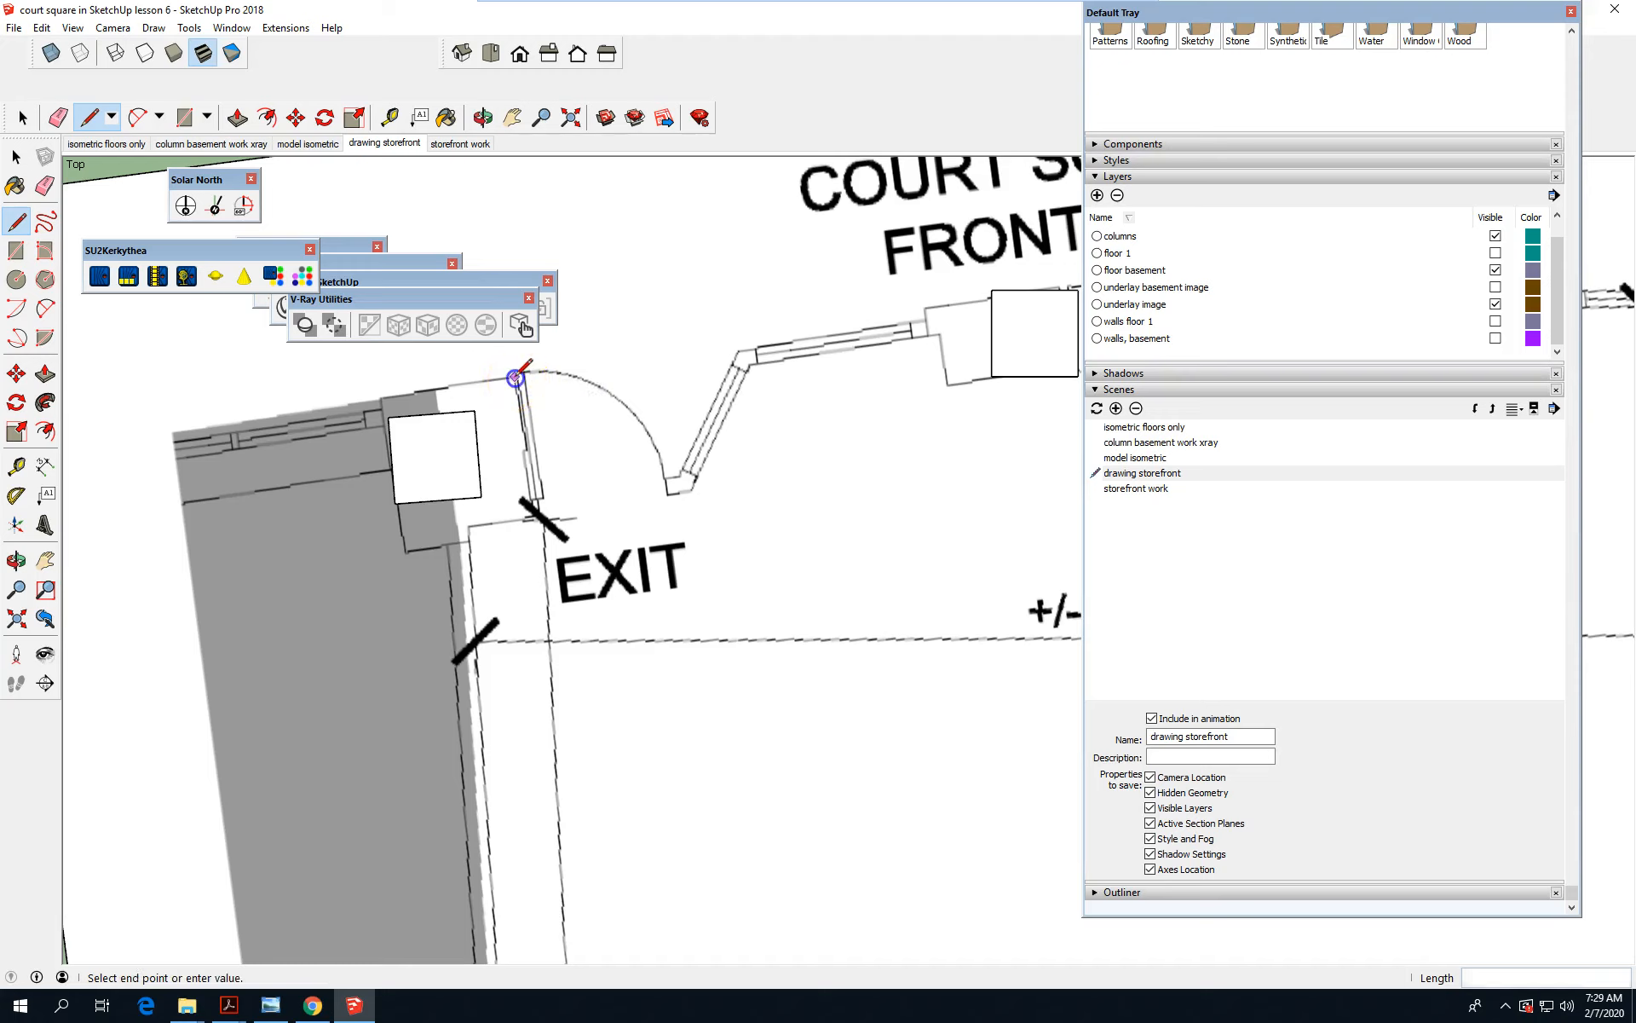
click(537, 522)
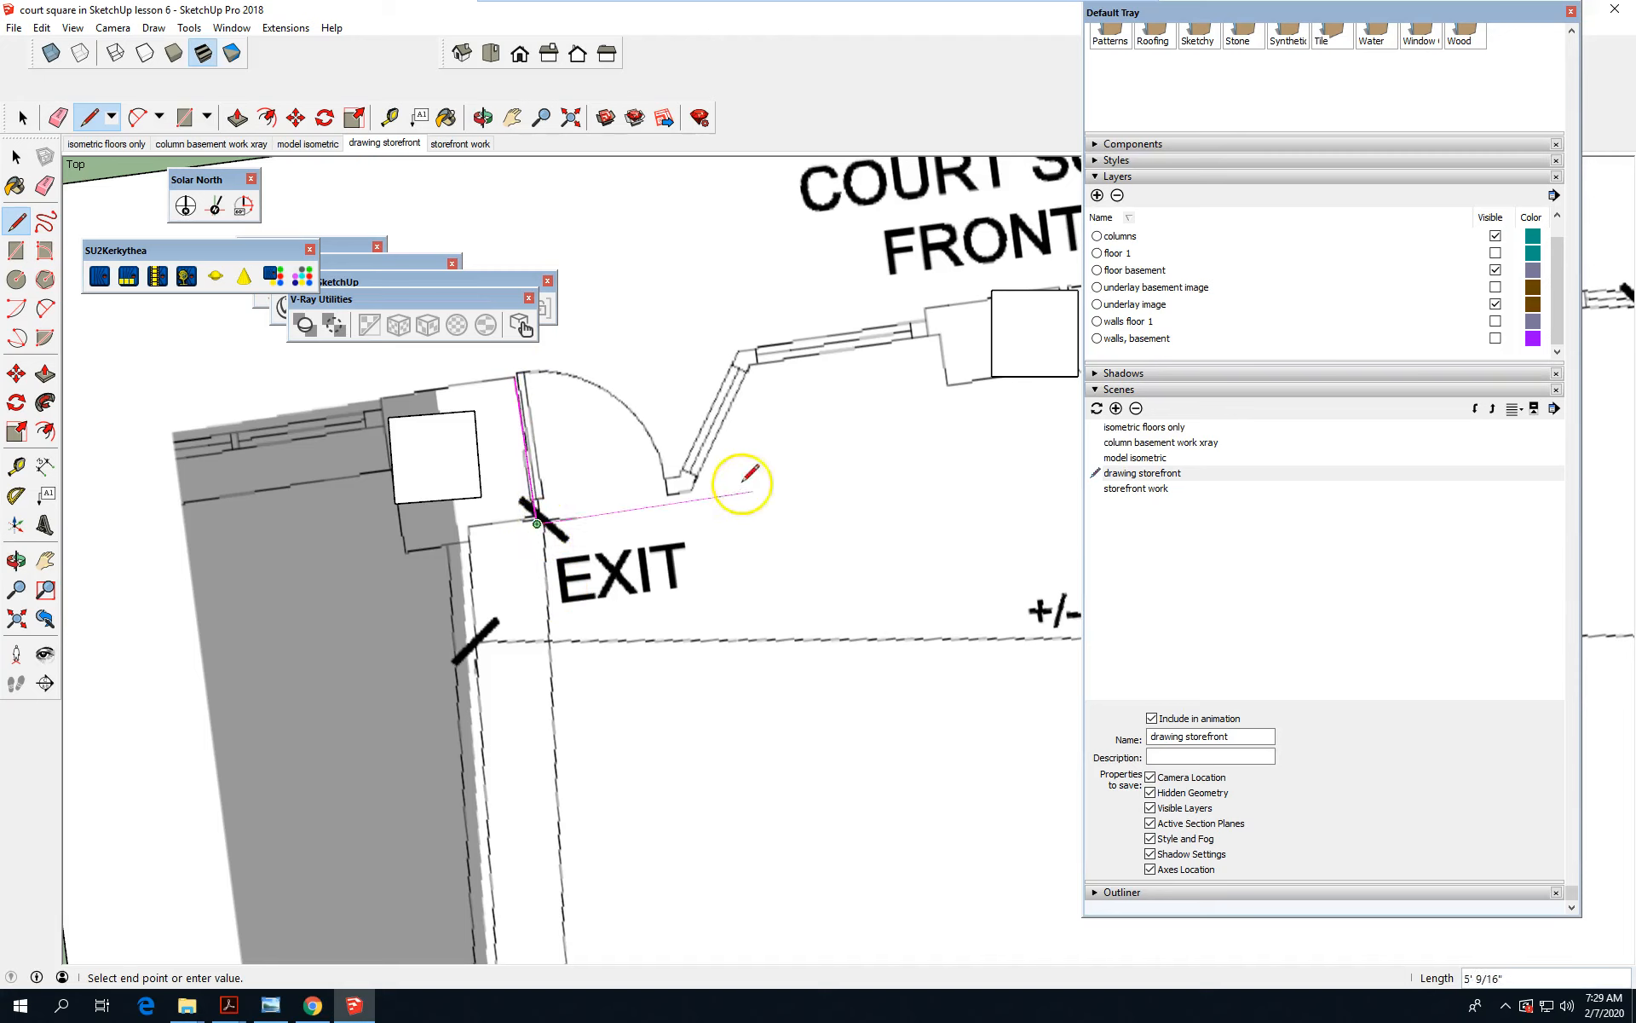
click(697, 500)
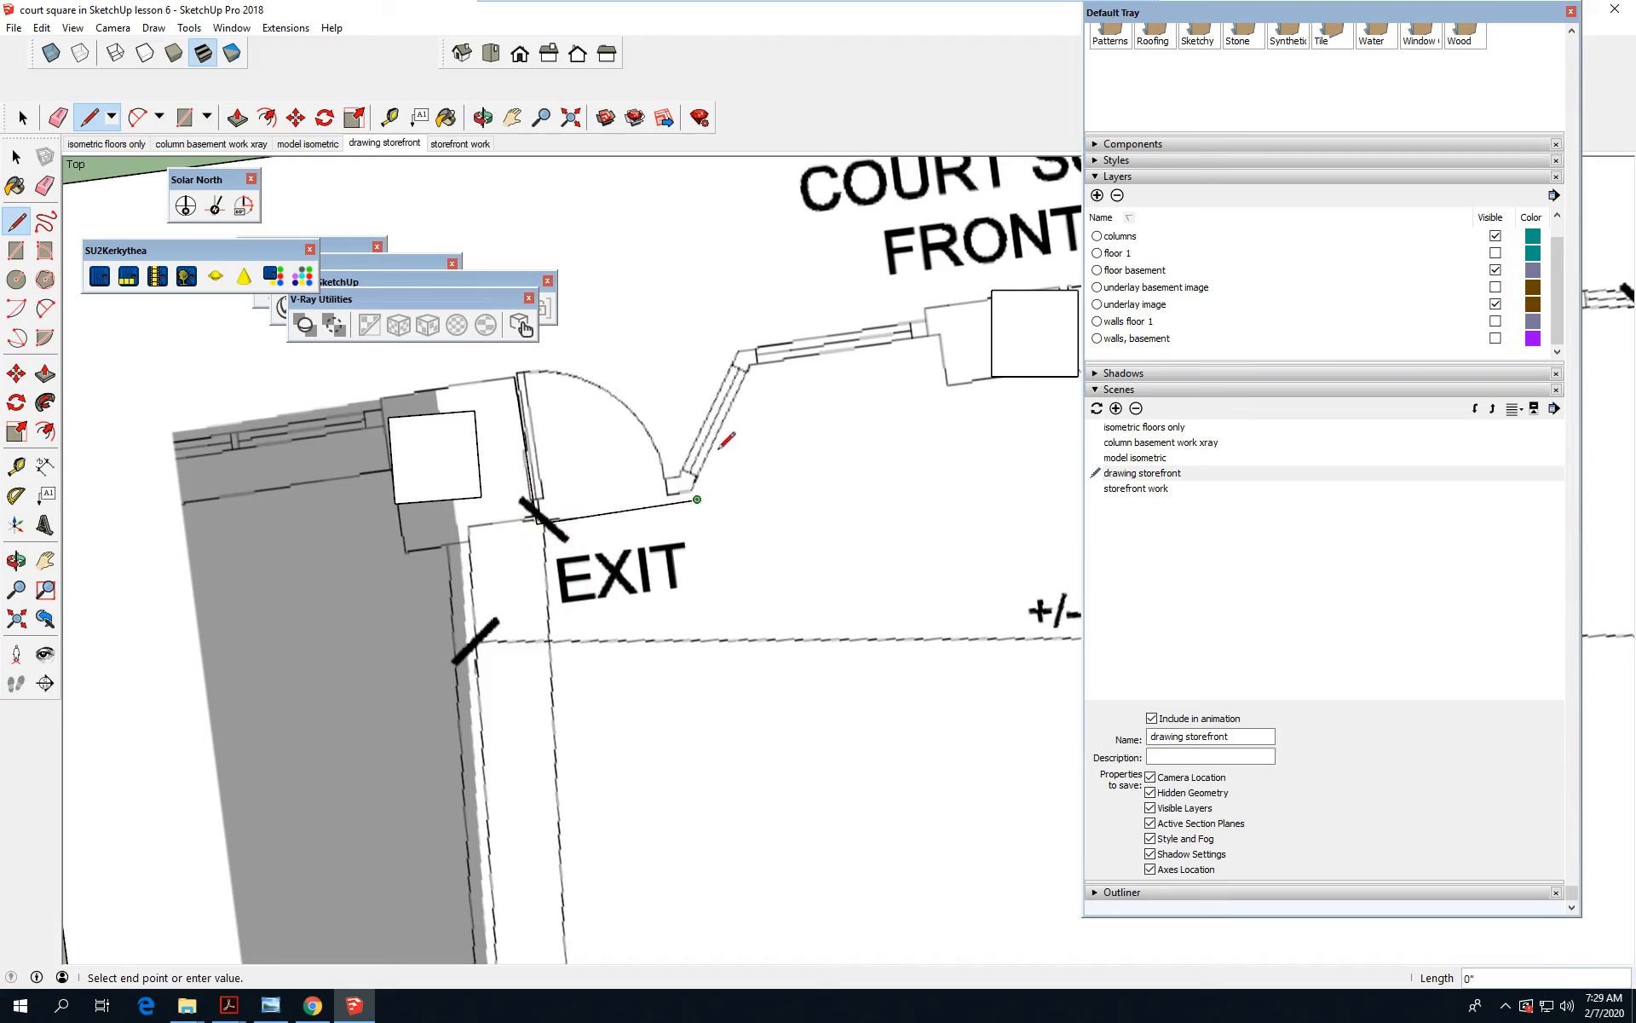
click(756, 370)
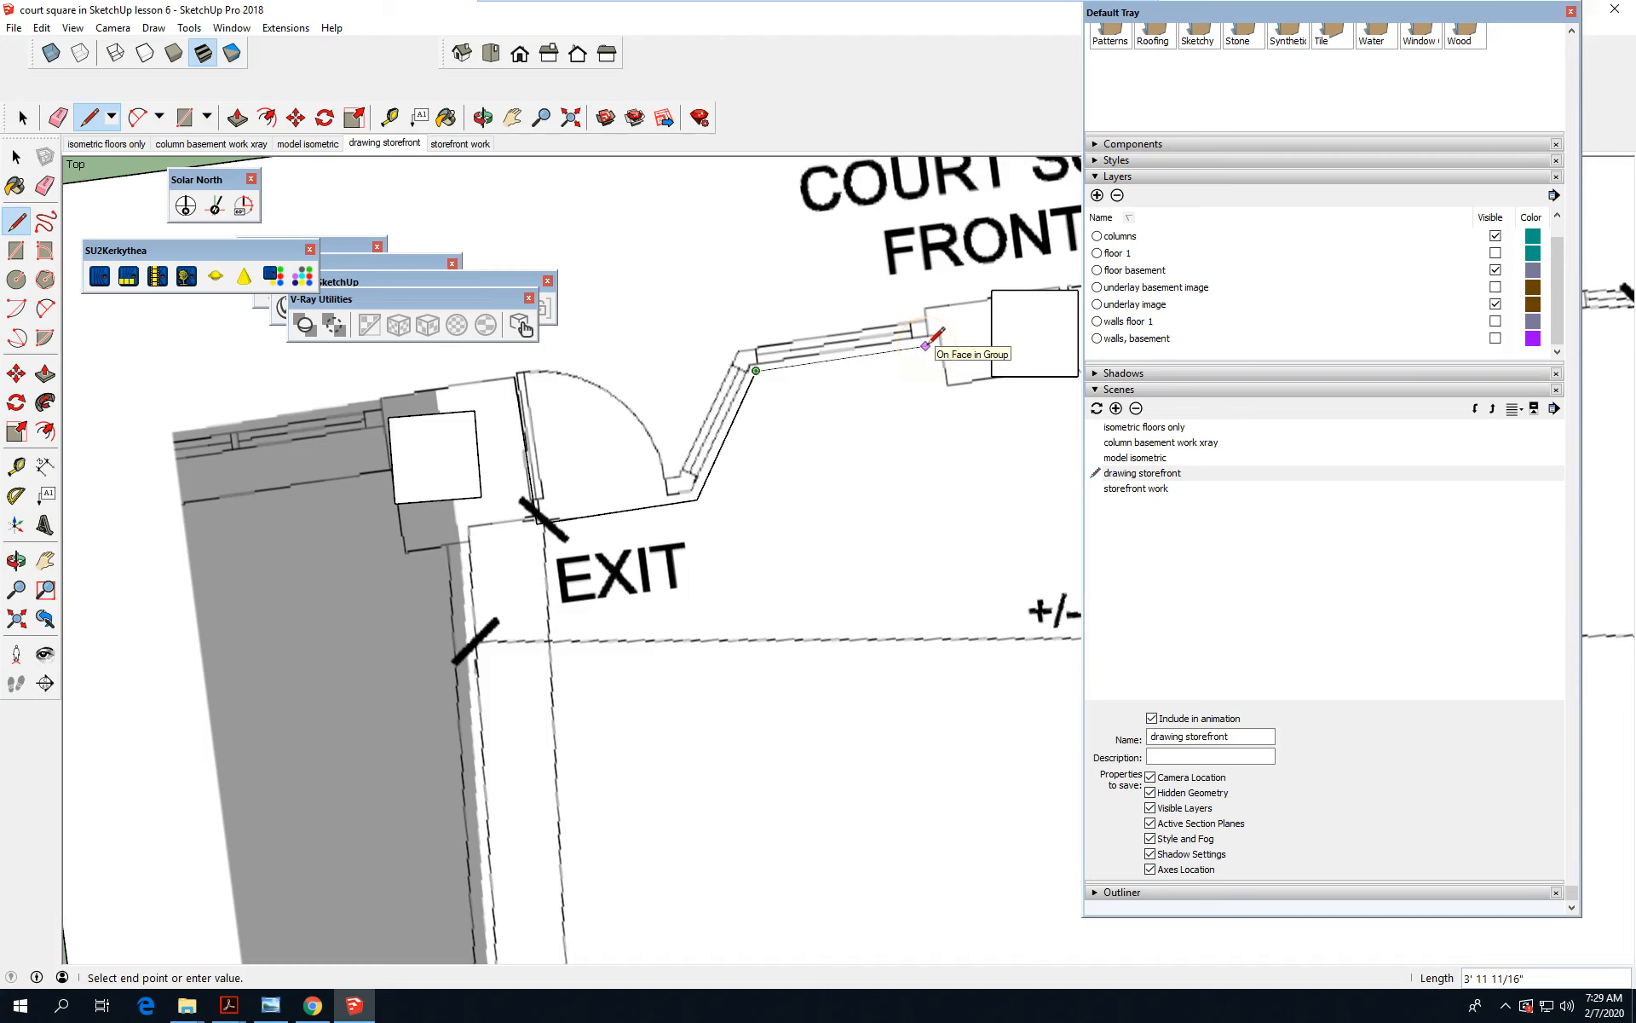
click(926, 345)
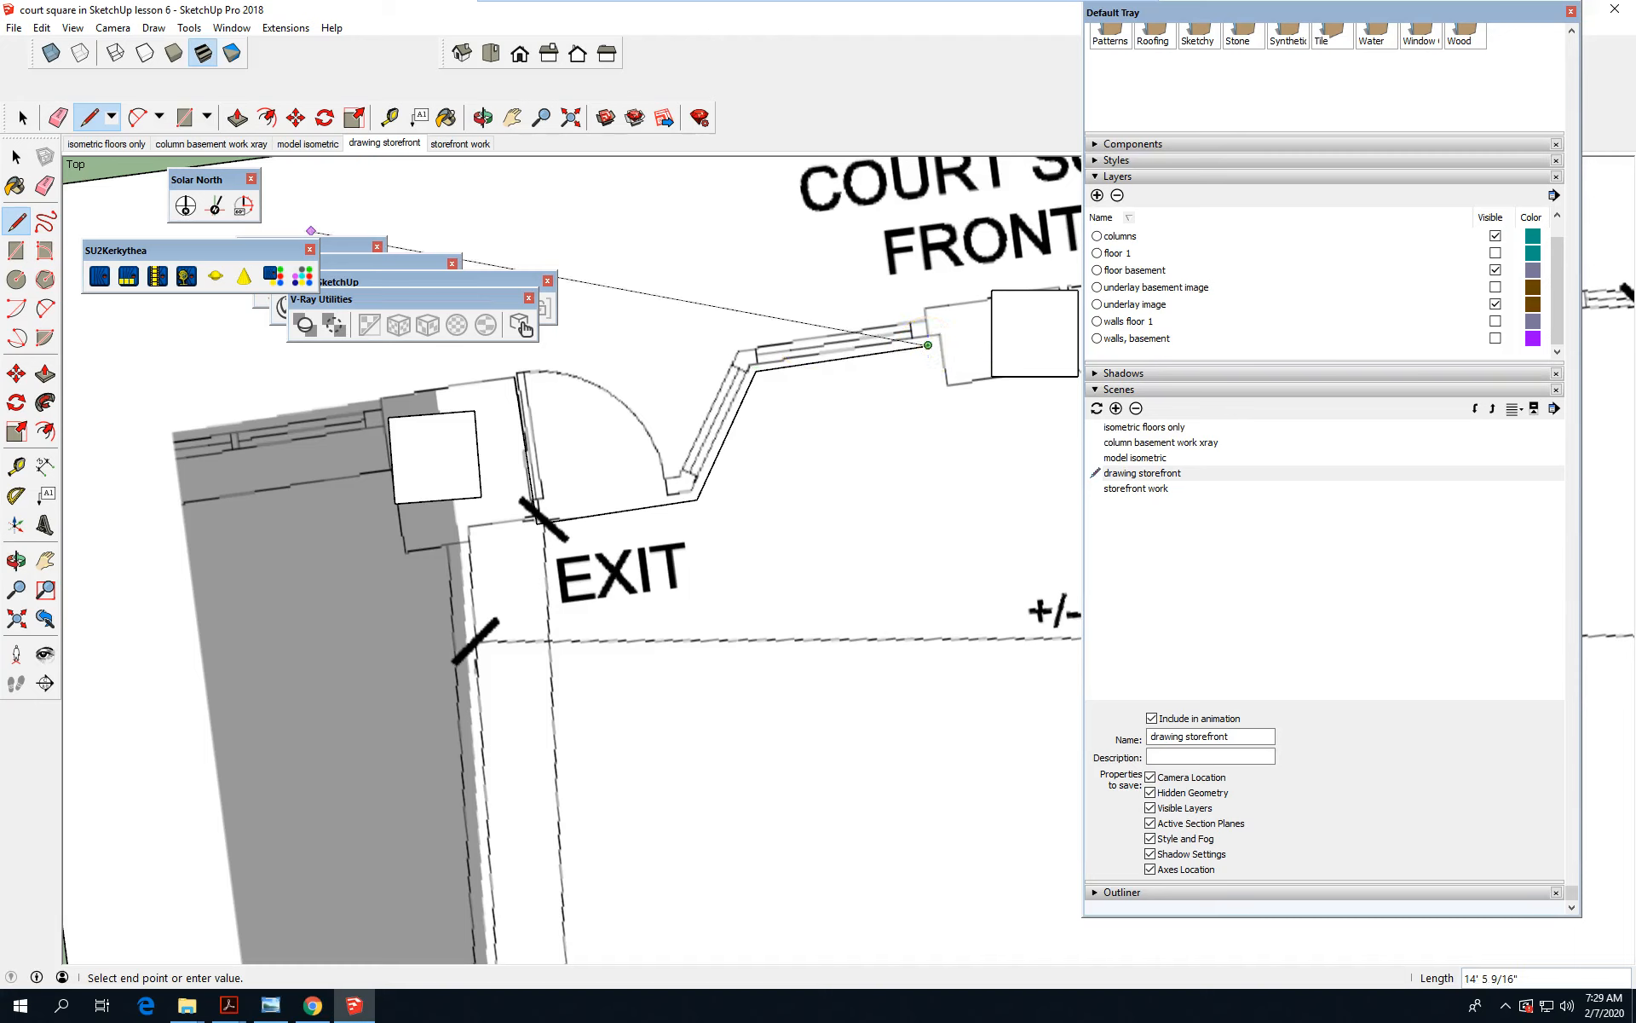
Offset the connected exit-side storefront lines 6" toward the Court Square frontage.
click(26, 119)
click(620, 511)
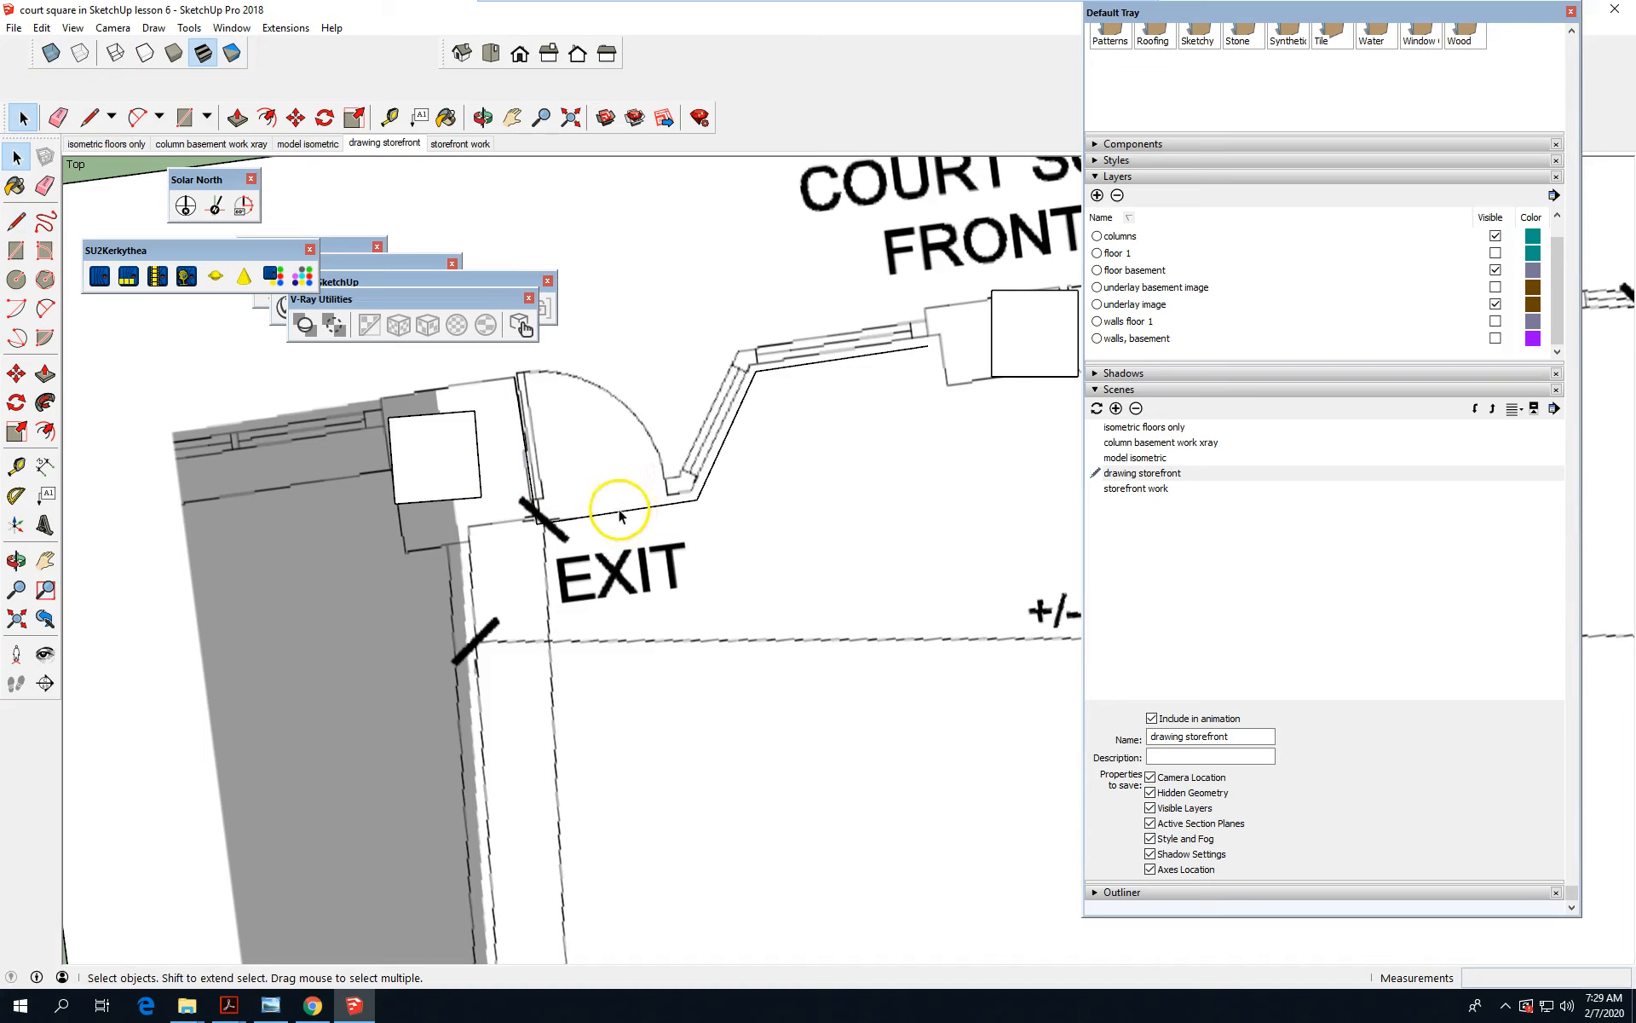
click(619, 512)
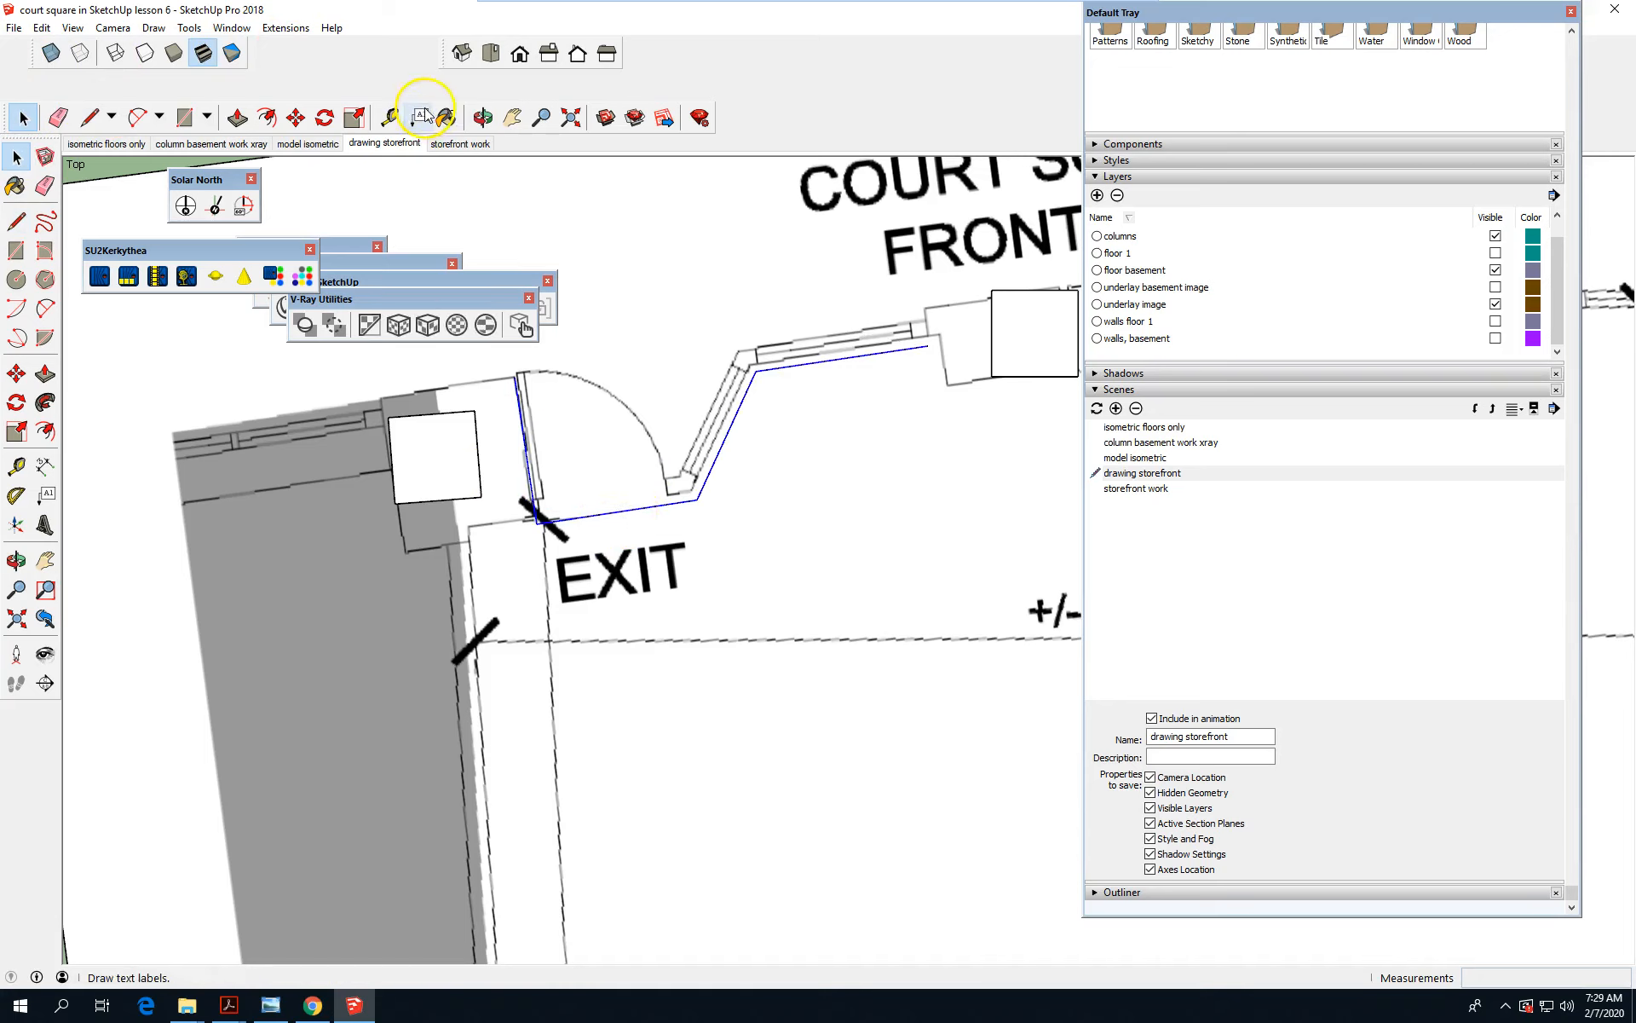
click(267, 118)
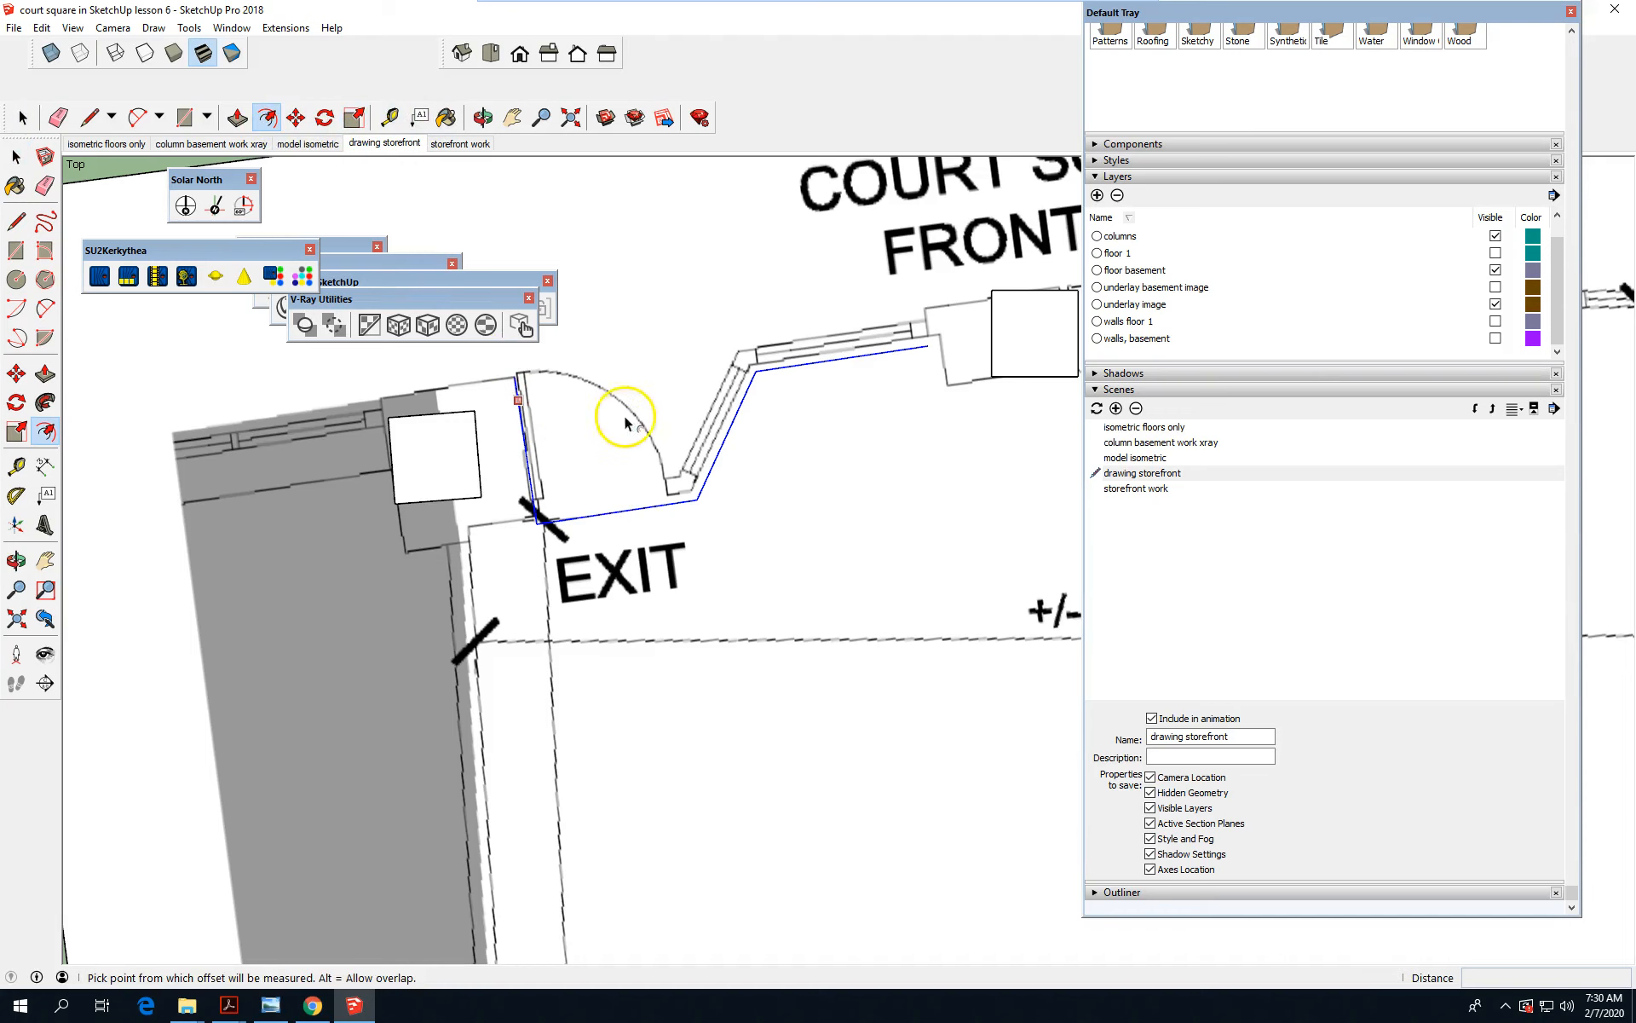
click(686, 419)
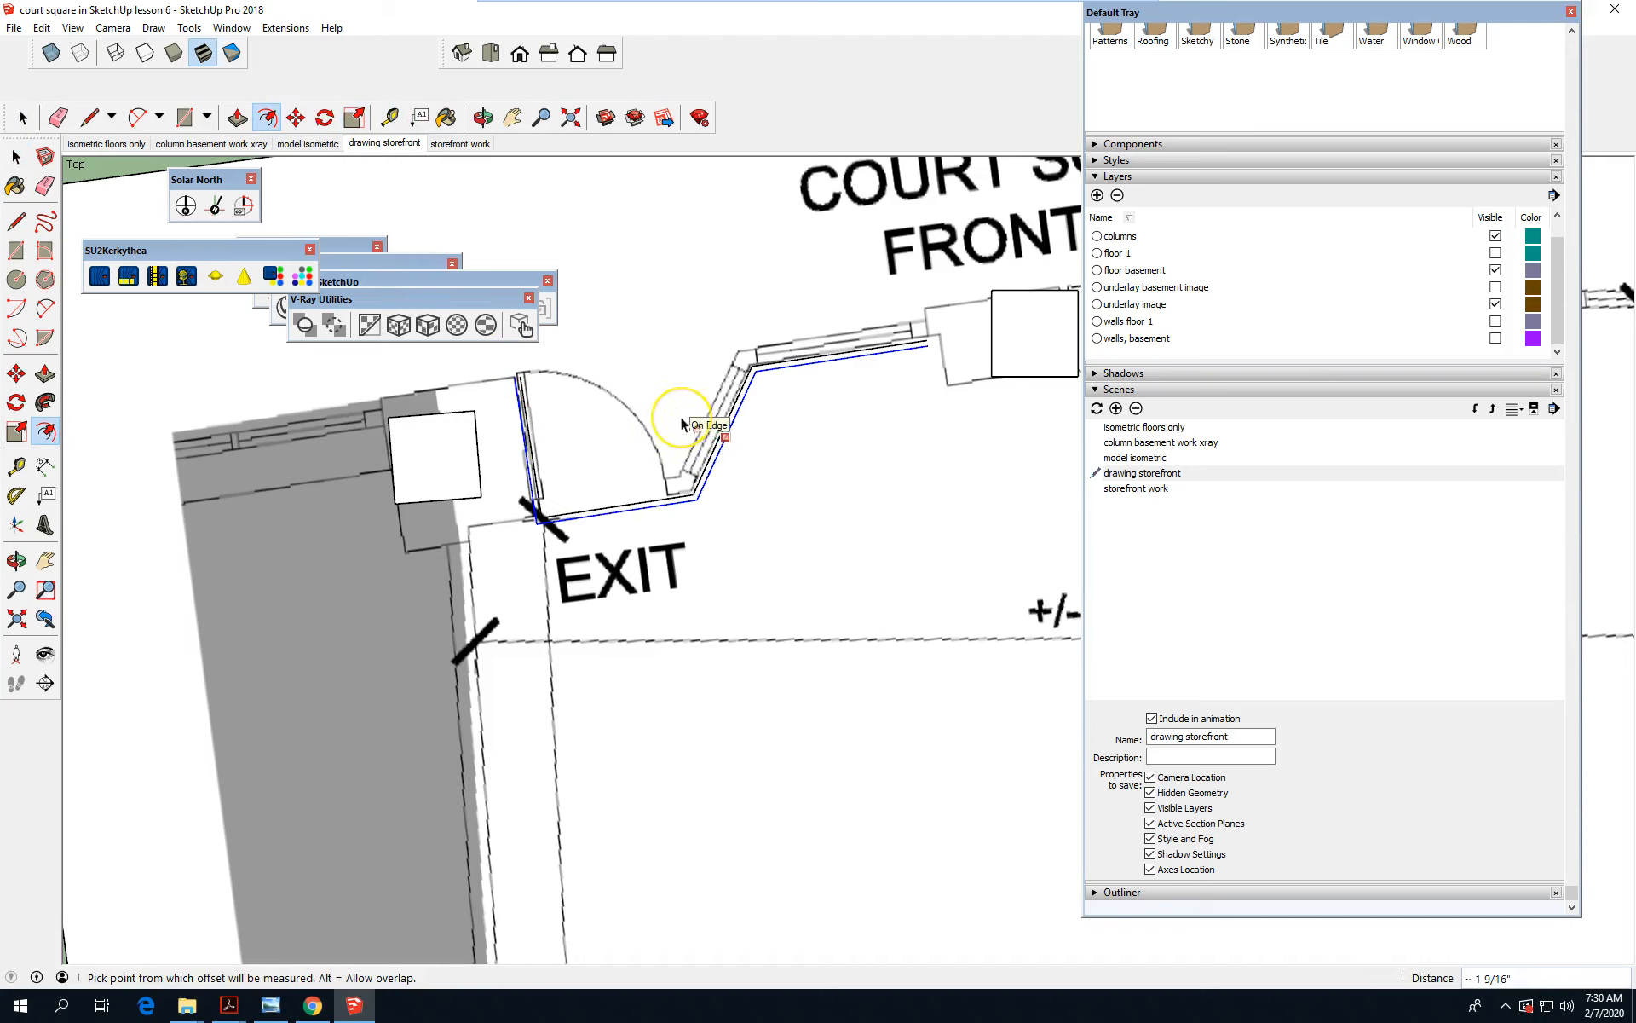
text(6)
key(Return)
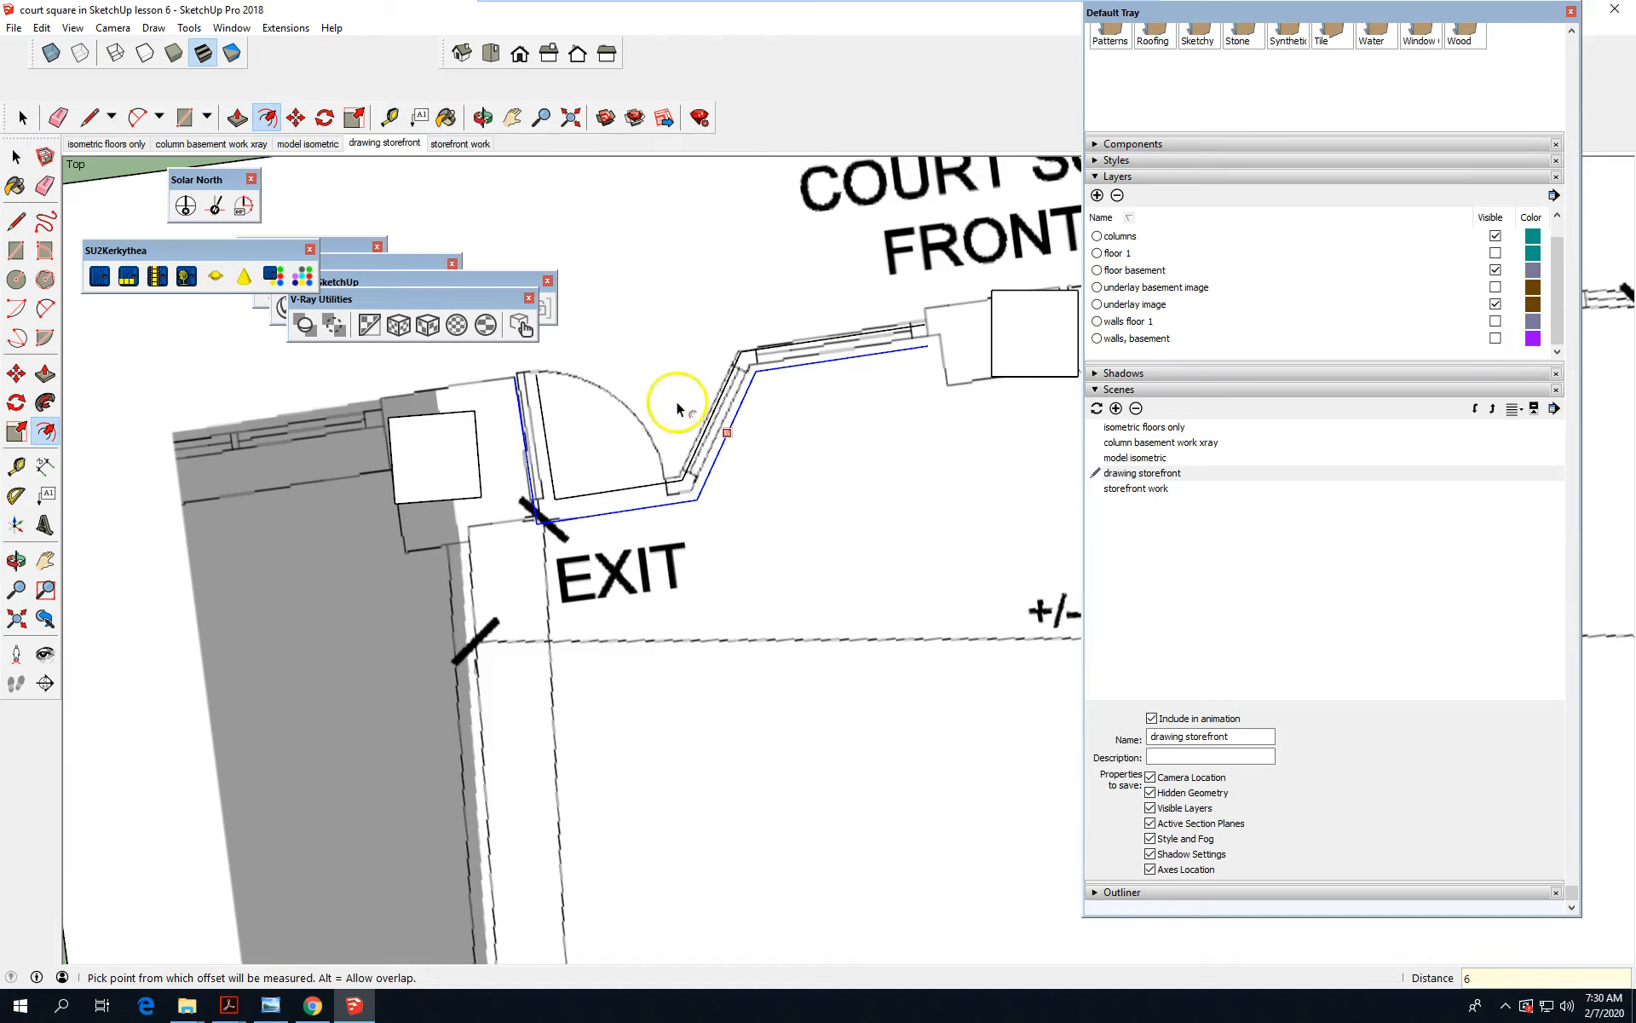
Close both ends of the exit-side storefront outline with short lines at the door jamb and the central pier.
scroll(645, 438, up, 3)
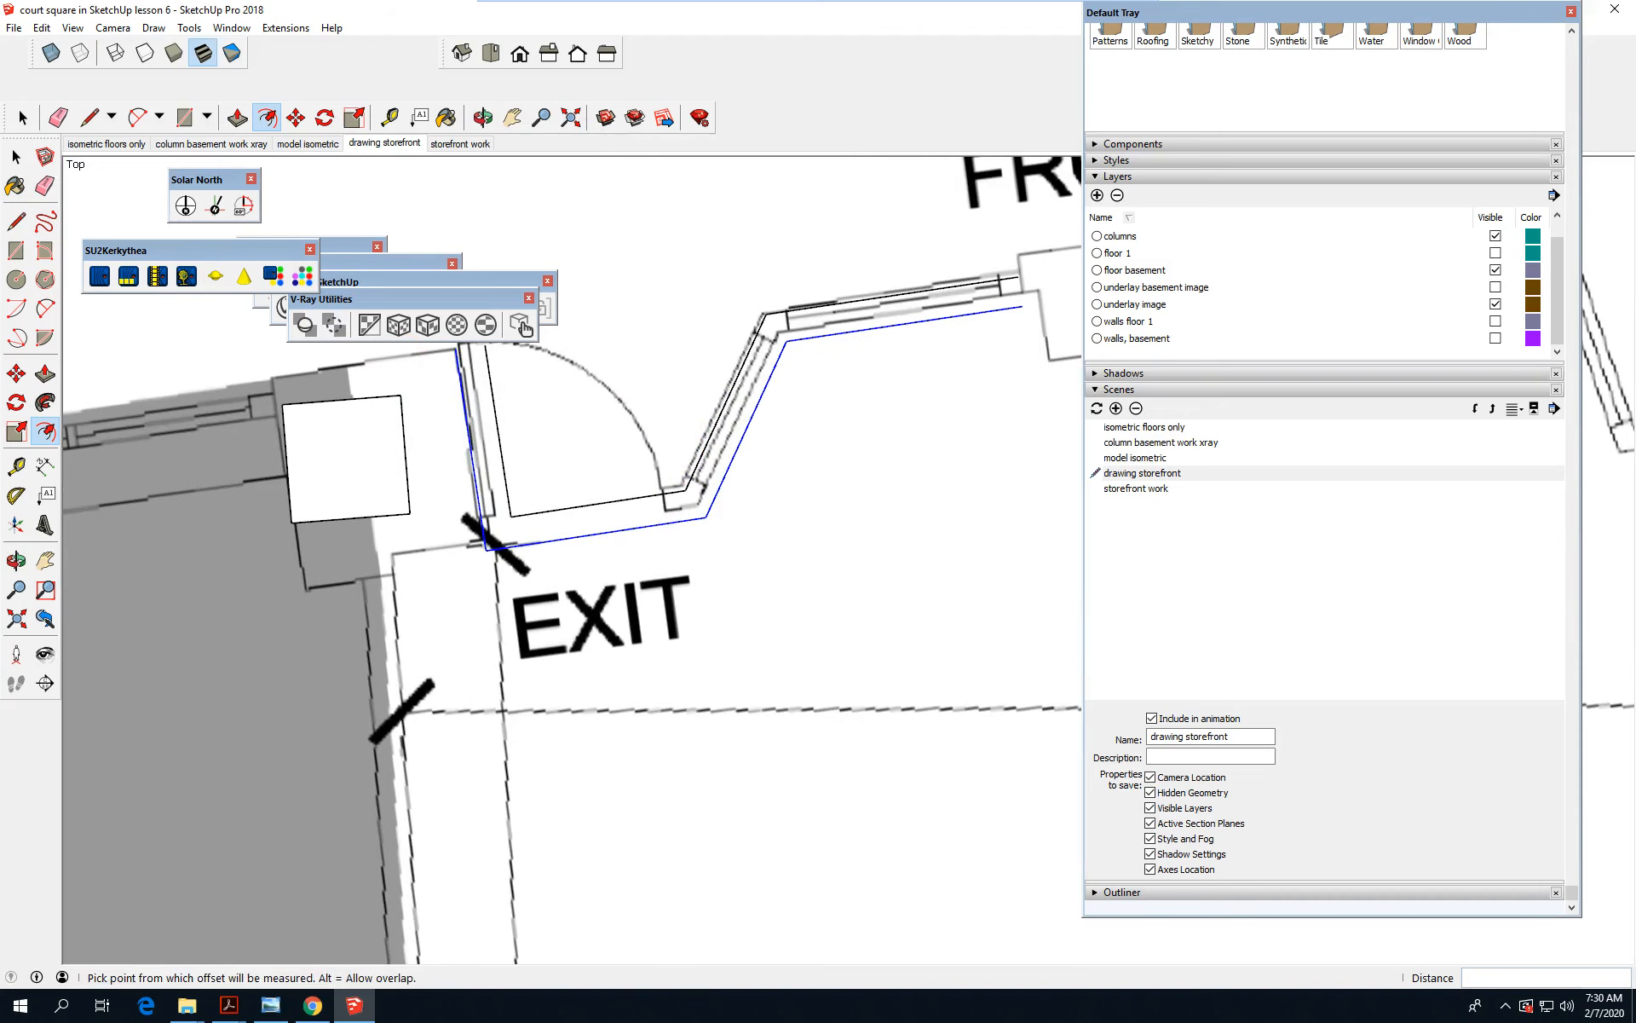
click(89, 117)
scroll(720, 639, down, 3)
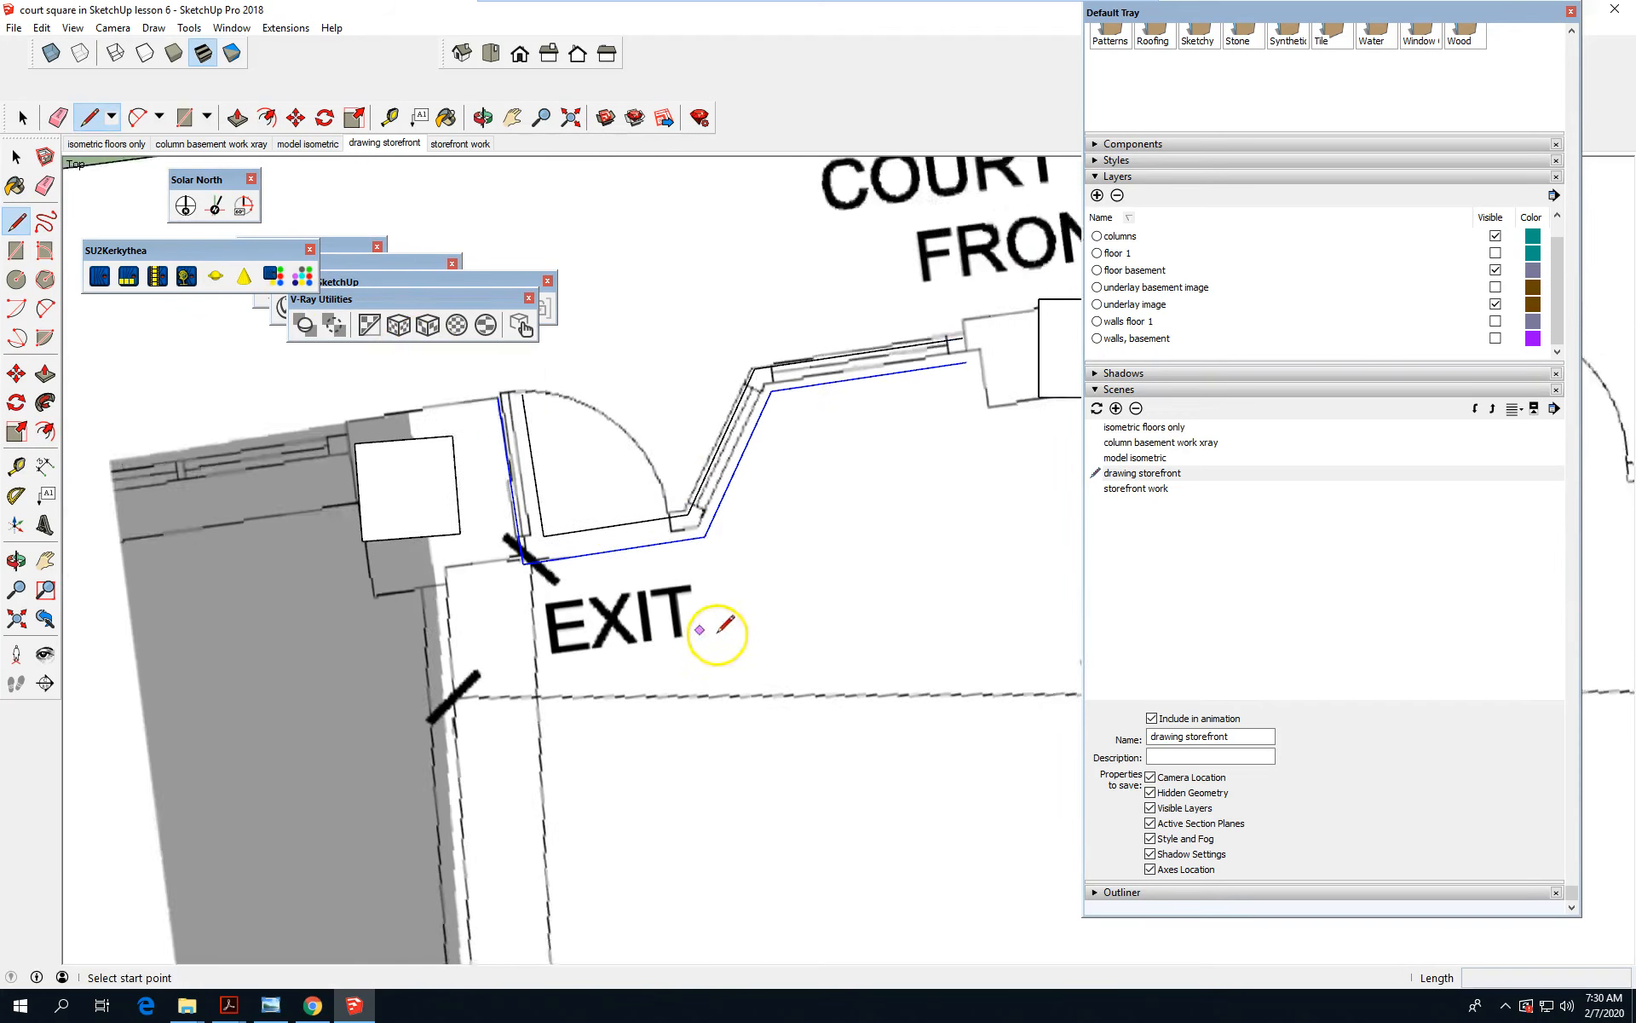
scroll(537, 415, up, 2)
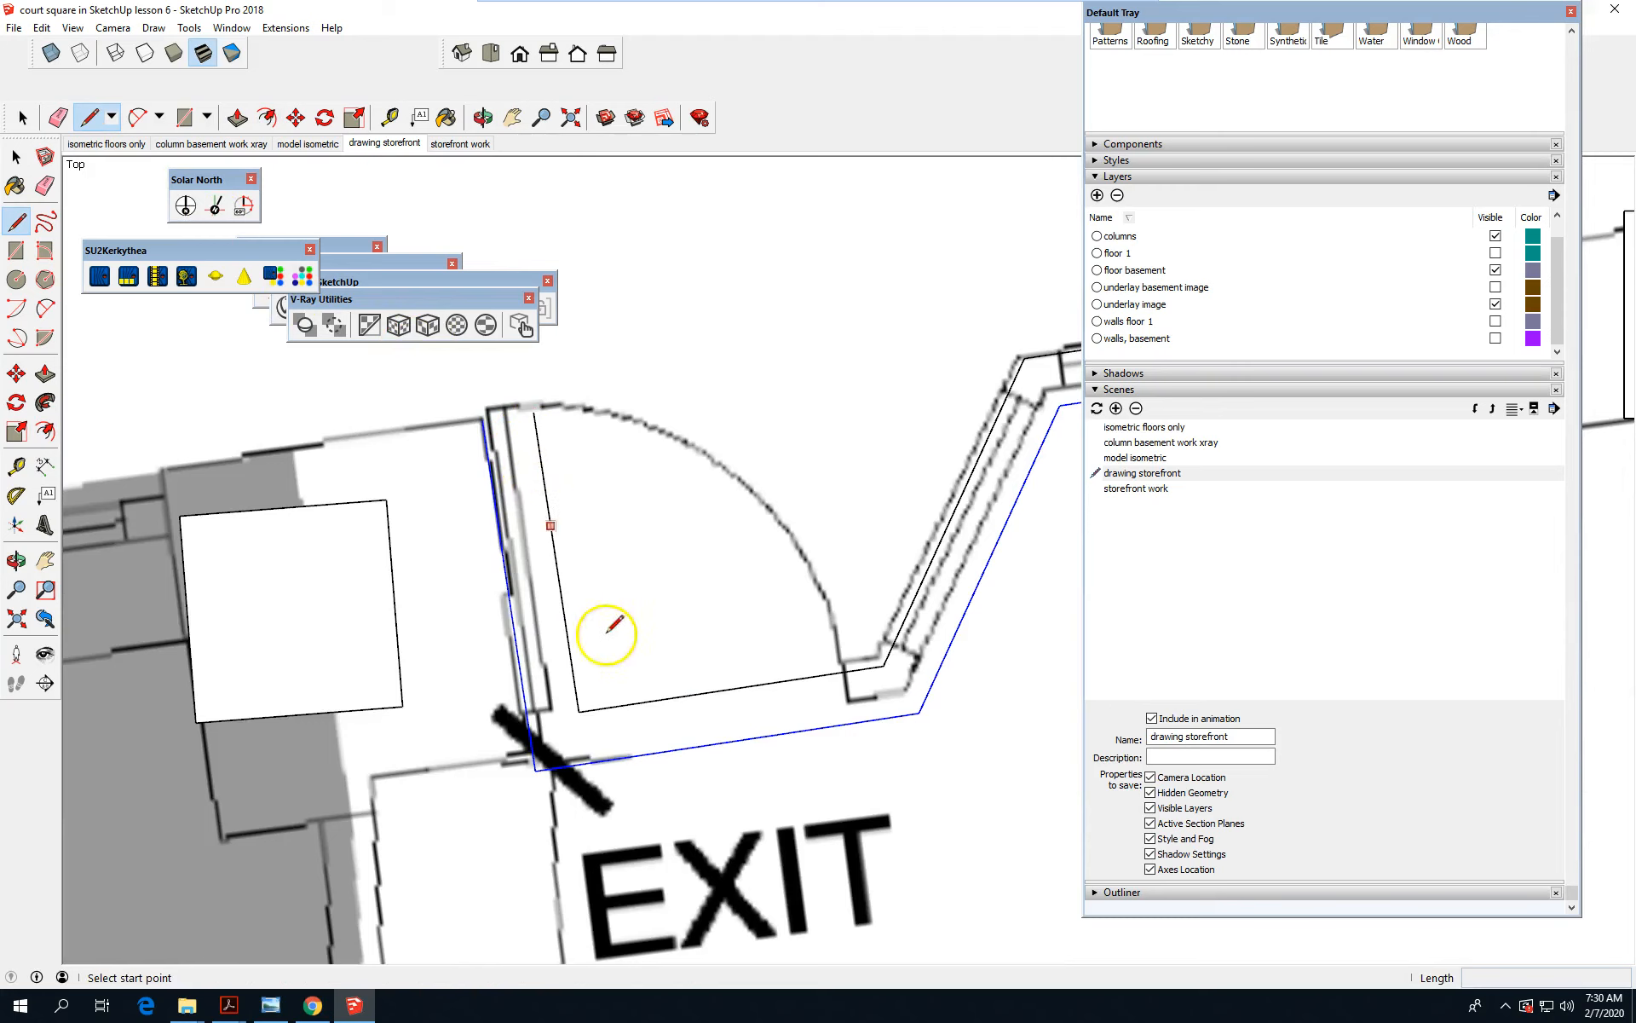
click(482, 420)
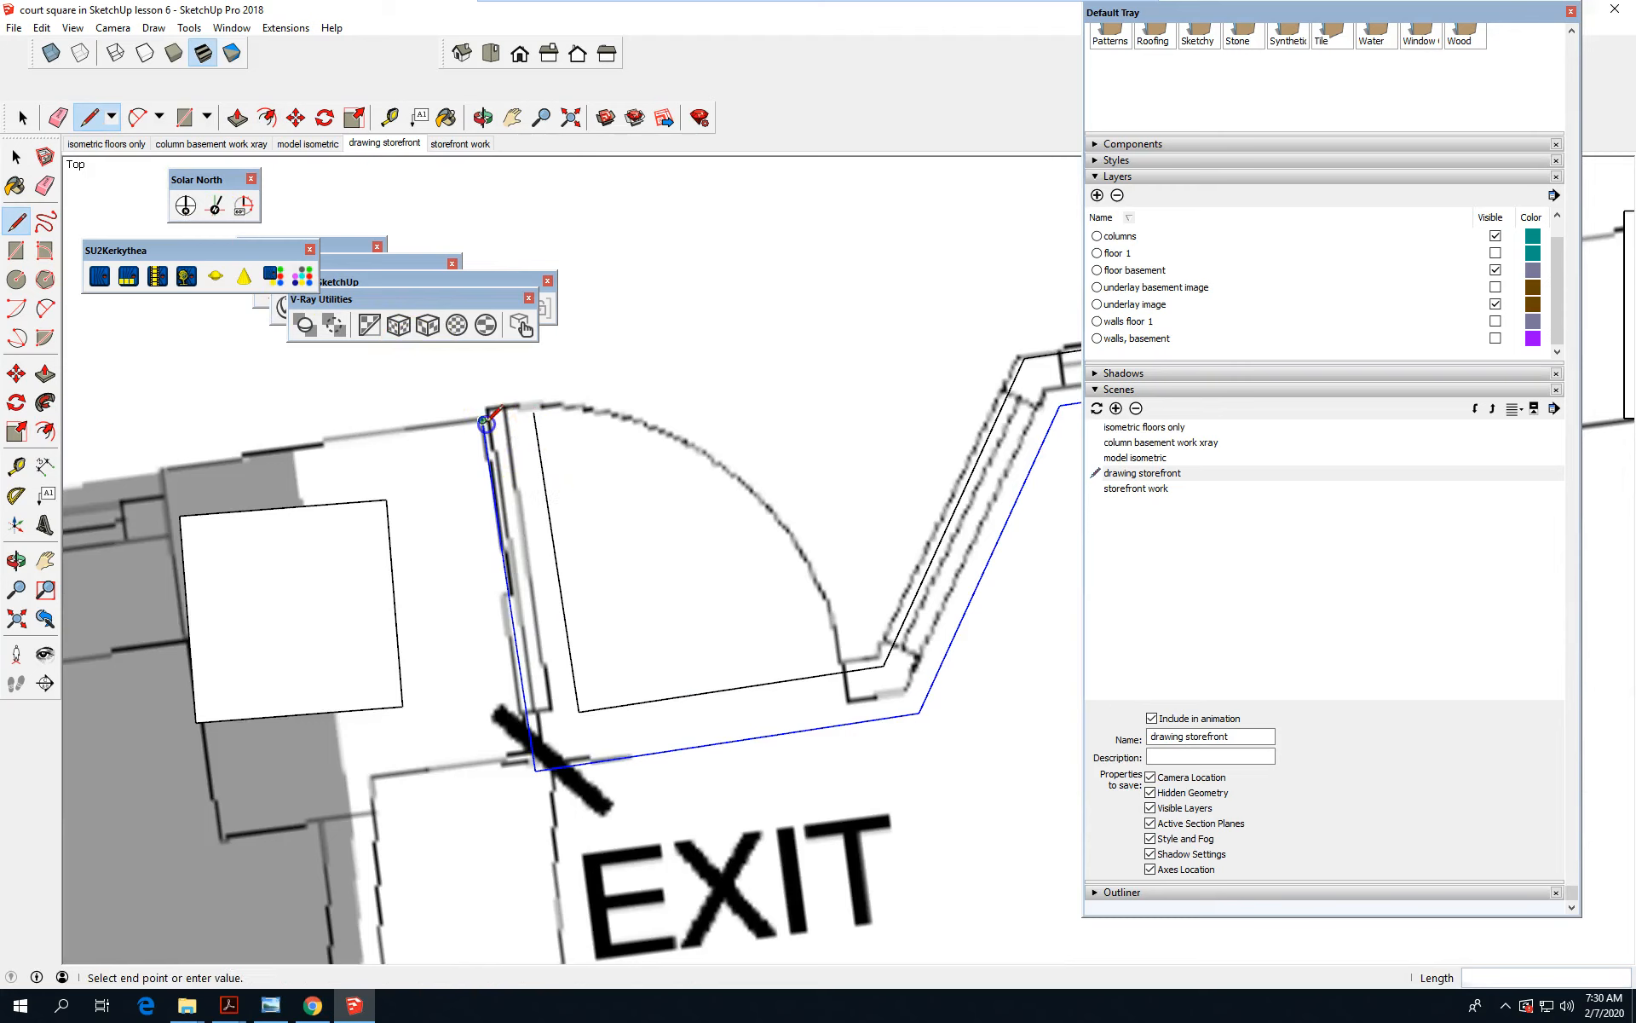
click(533, 412)
scroll(274, 540, down, 2)
key(Escape)
scroll(245, 665, down, 1)
scroll(247, 660, down, 1)
scroll(950, 456, up, 2)
click(929, 423)
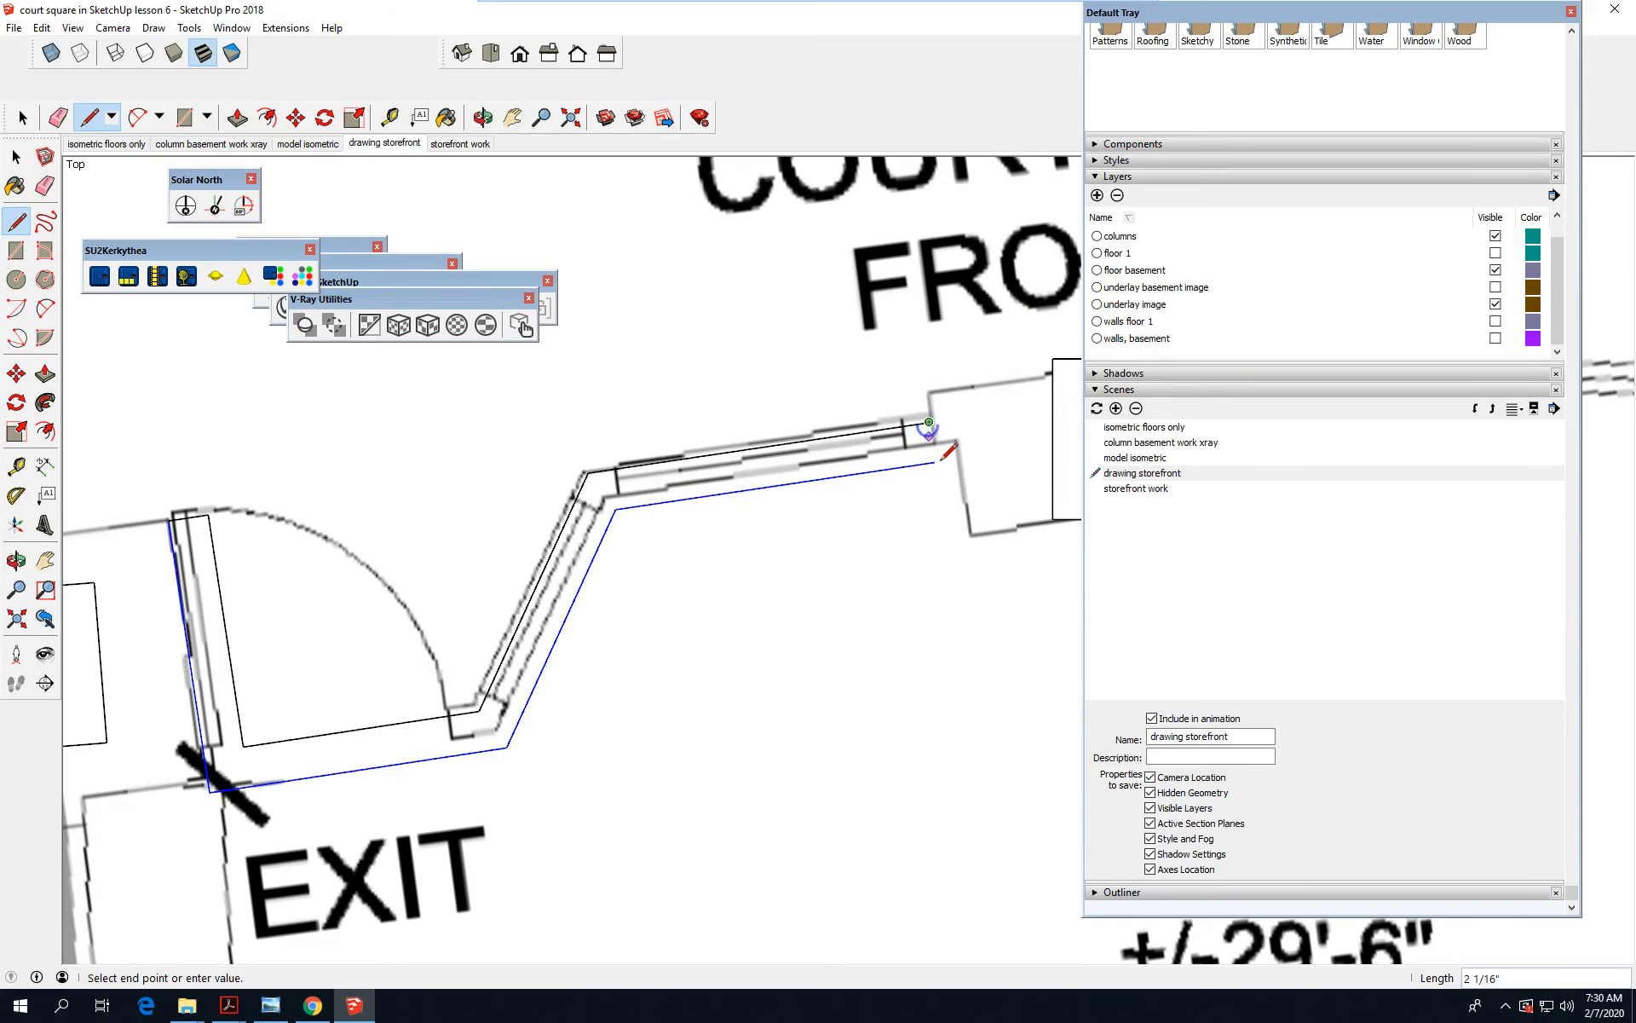
click(935, 461)
Trace the second storefront's inner edge from the central pier along the straight and angled glazing and across the door opening.
scroll(380, 870, down, 3)
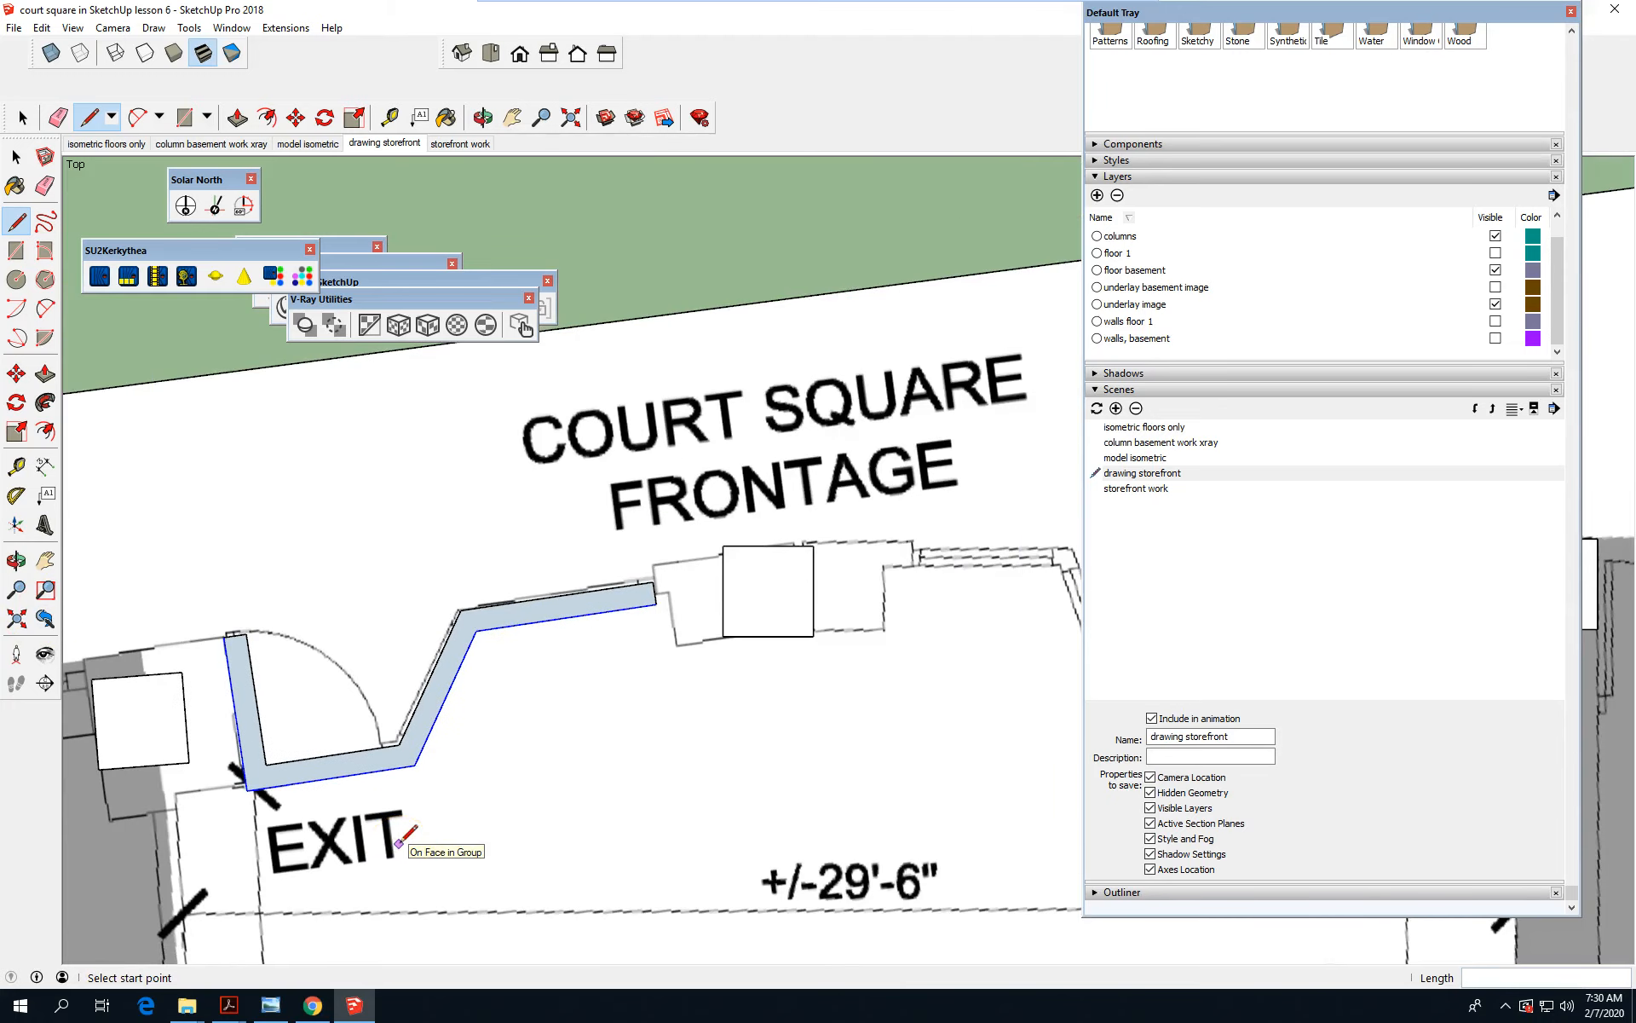
scroll(284, 577, down, 1)
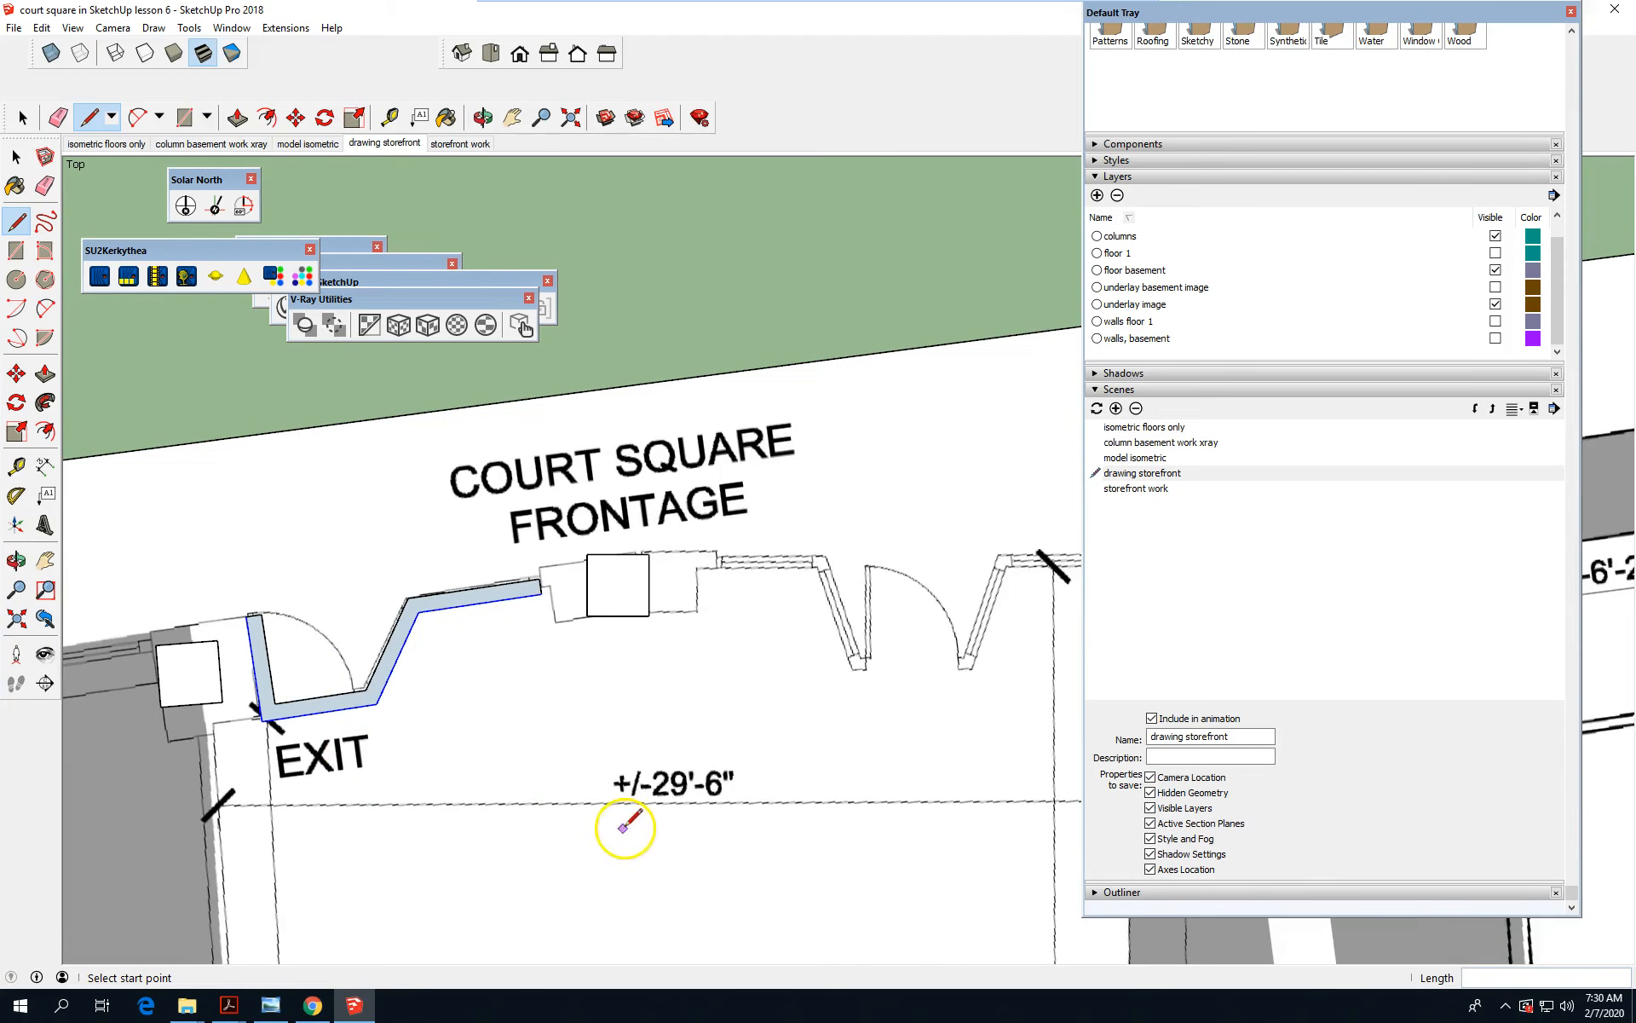
scroll(686, 576, up, 1)
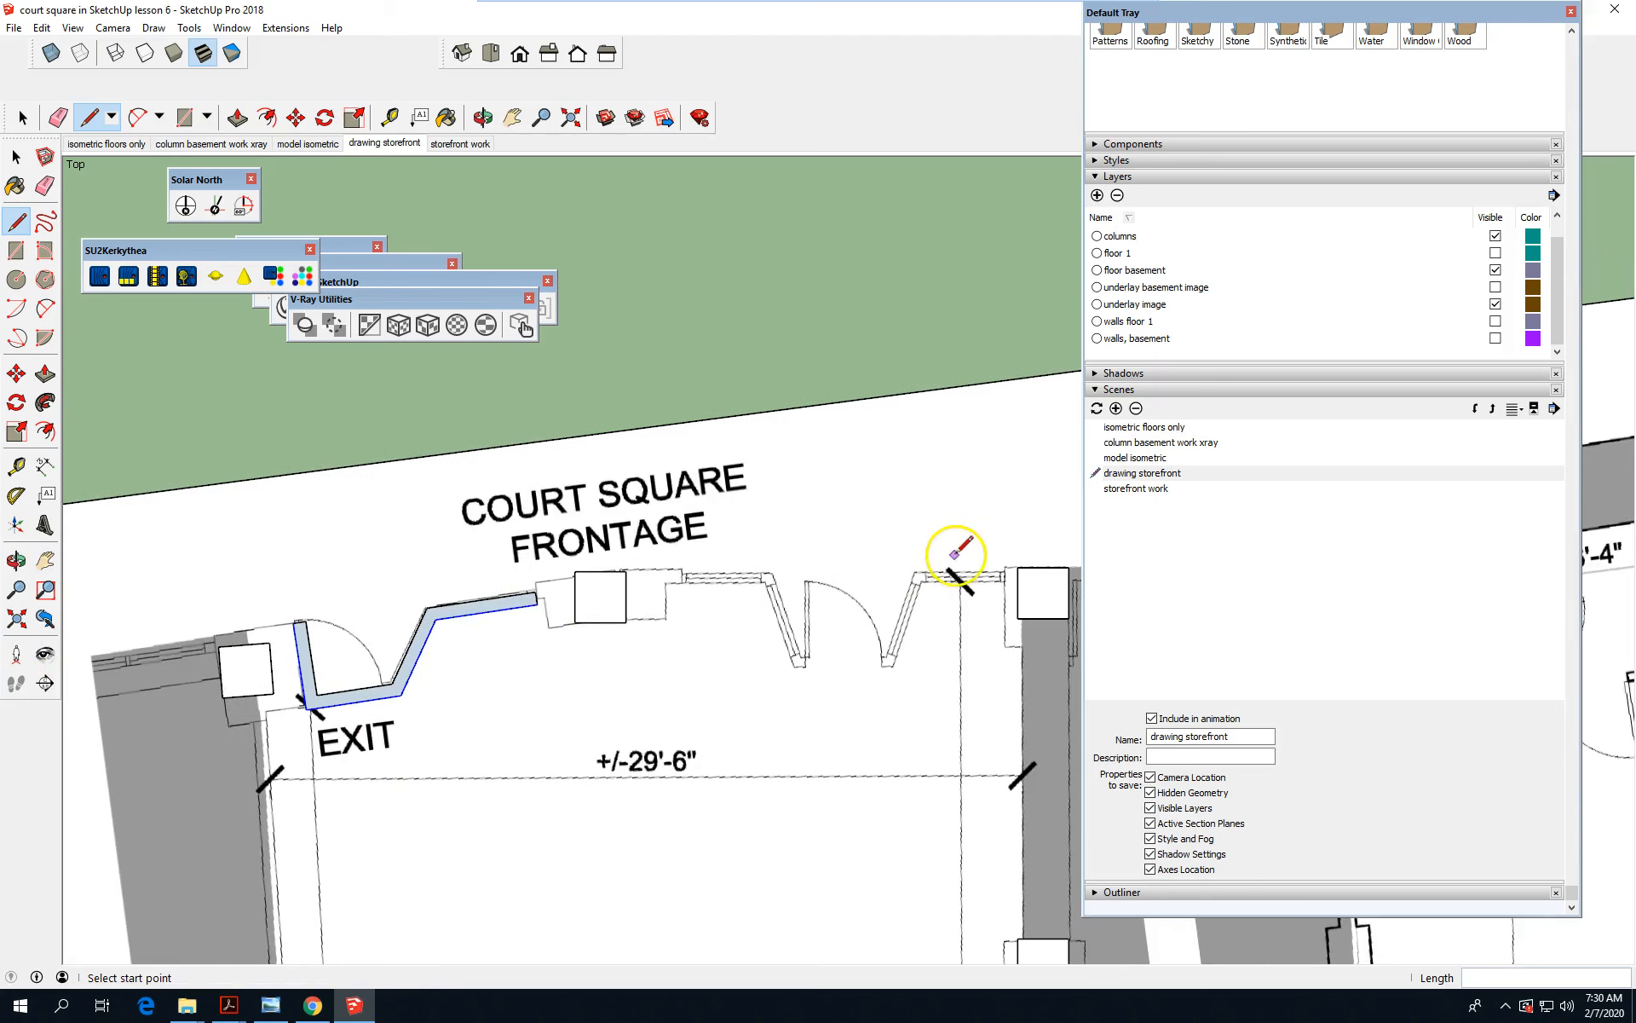
scroll(972, 583, up, 2)
scroll(974, 588, up, 1)
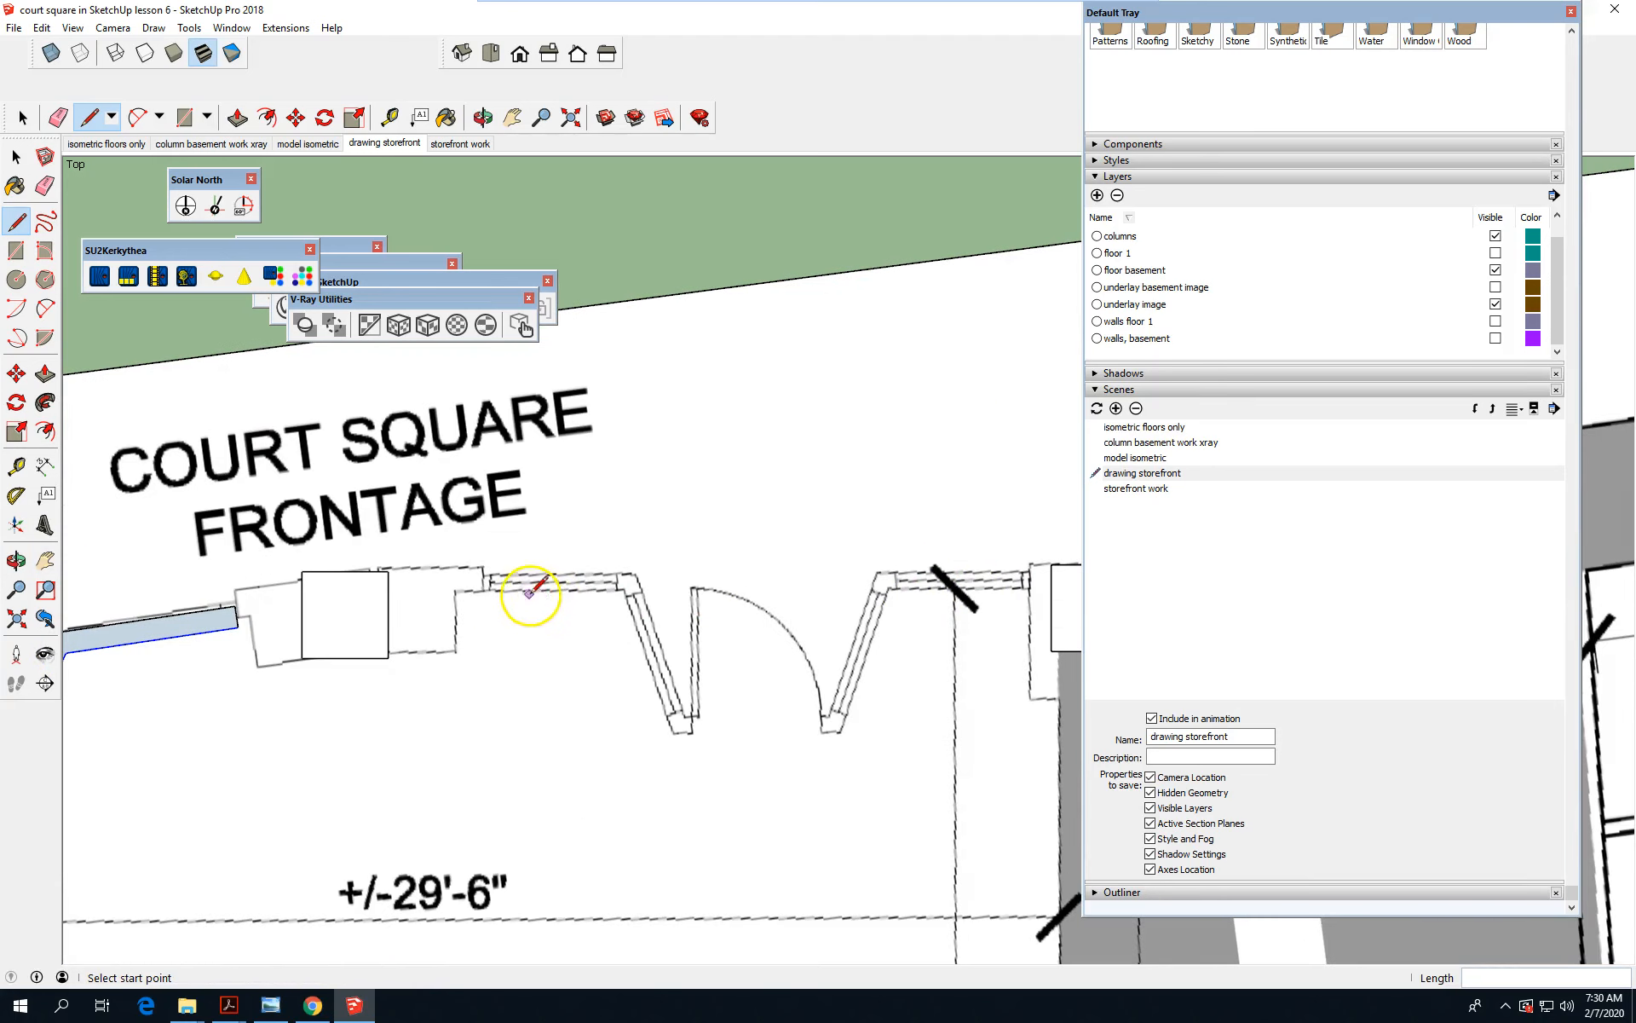
scroll(486, 601, up, 1)
scroll(485, 600, up, 1)
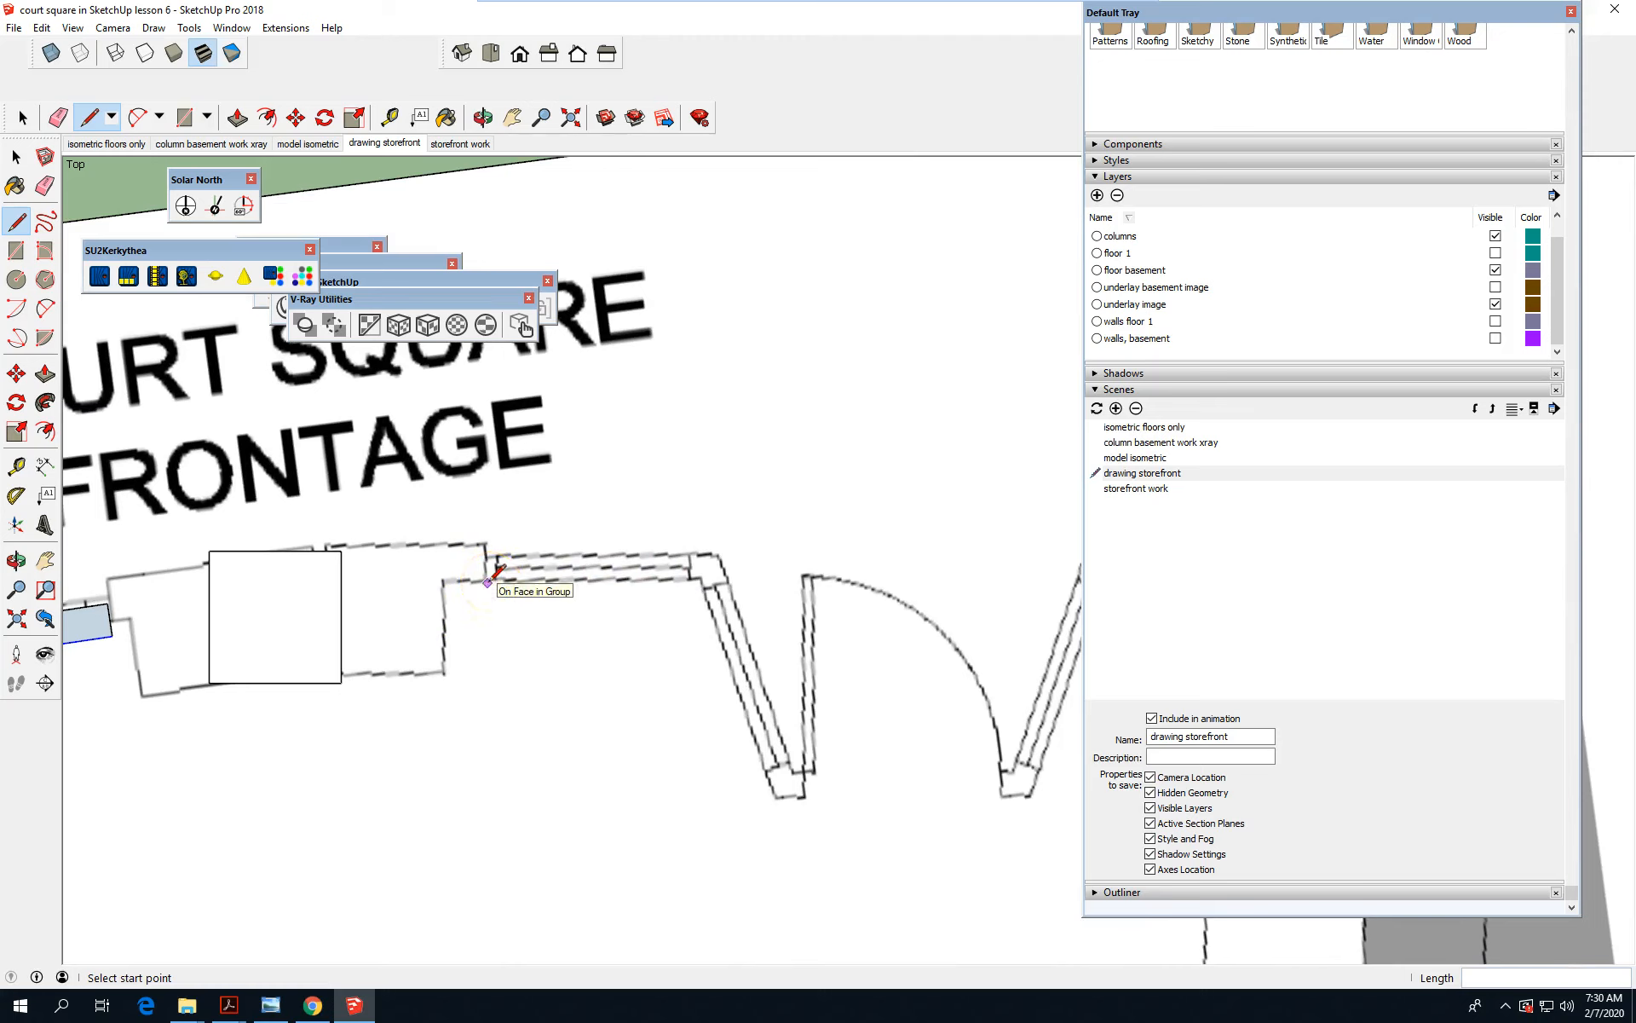
click(491, 582)
click(698, 582)
click(773, 799)
click(1034, 798)
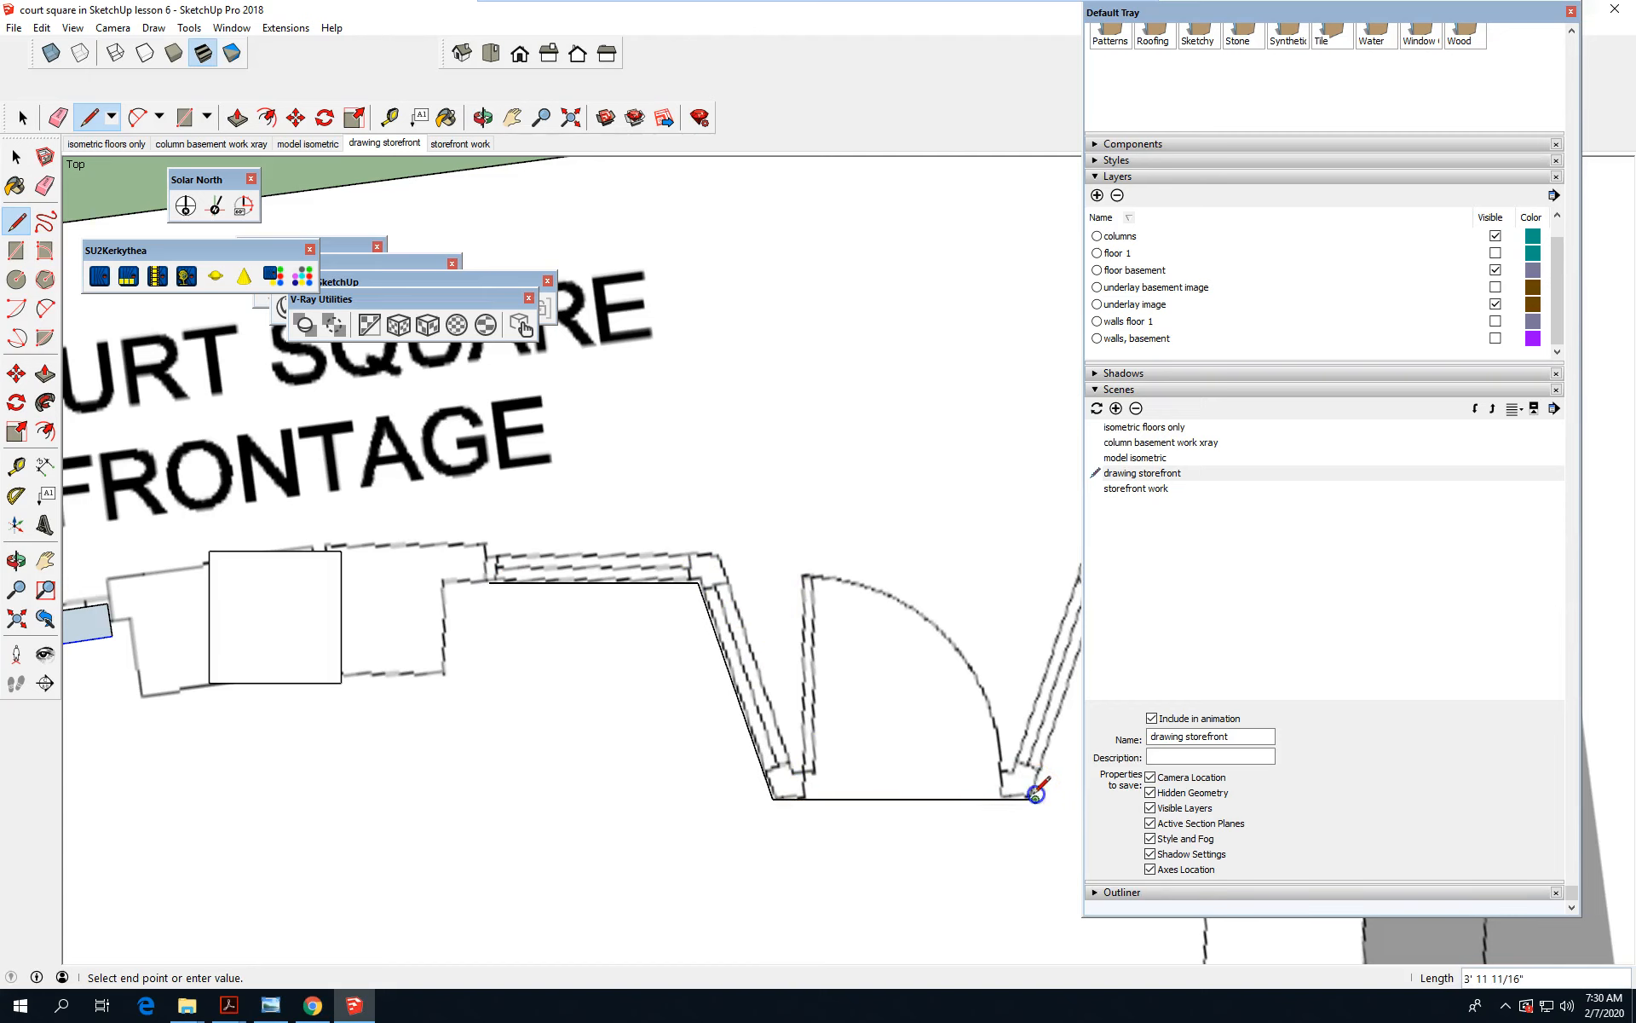
Continue the second storefront's trace from the door opening along the far angled and straight glazing to the end column.
scroll(198, 770, down, 1)
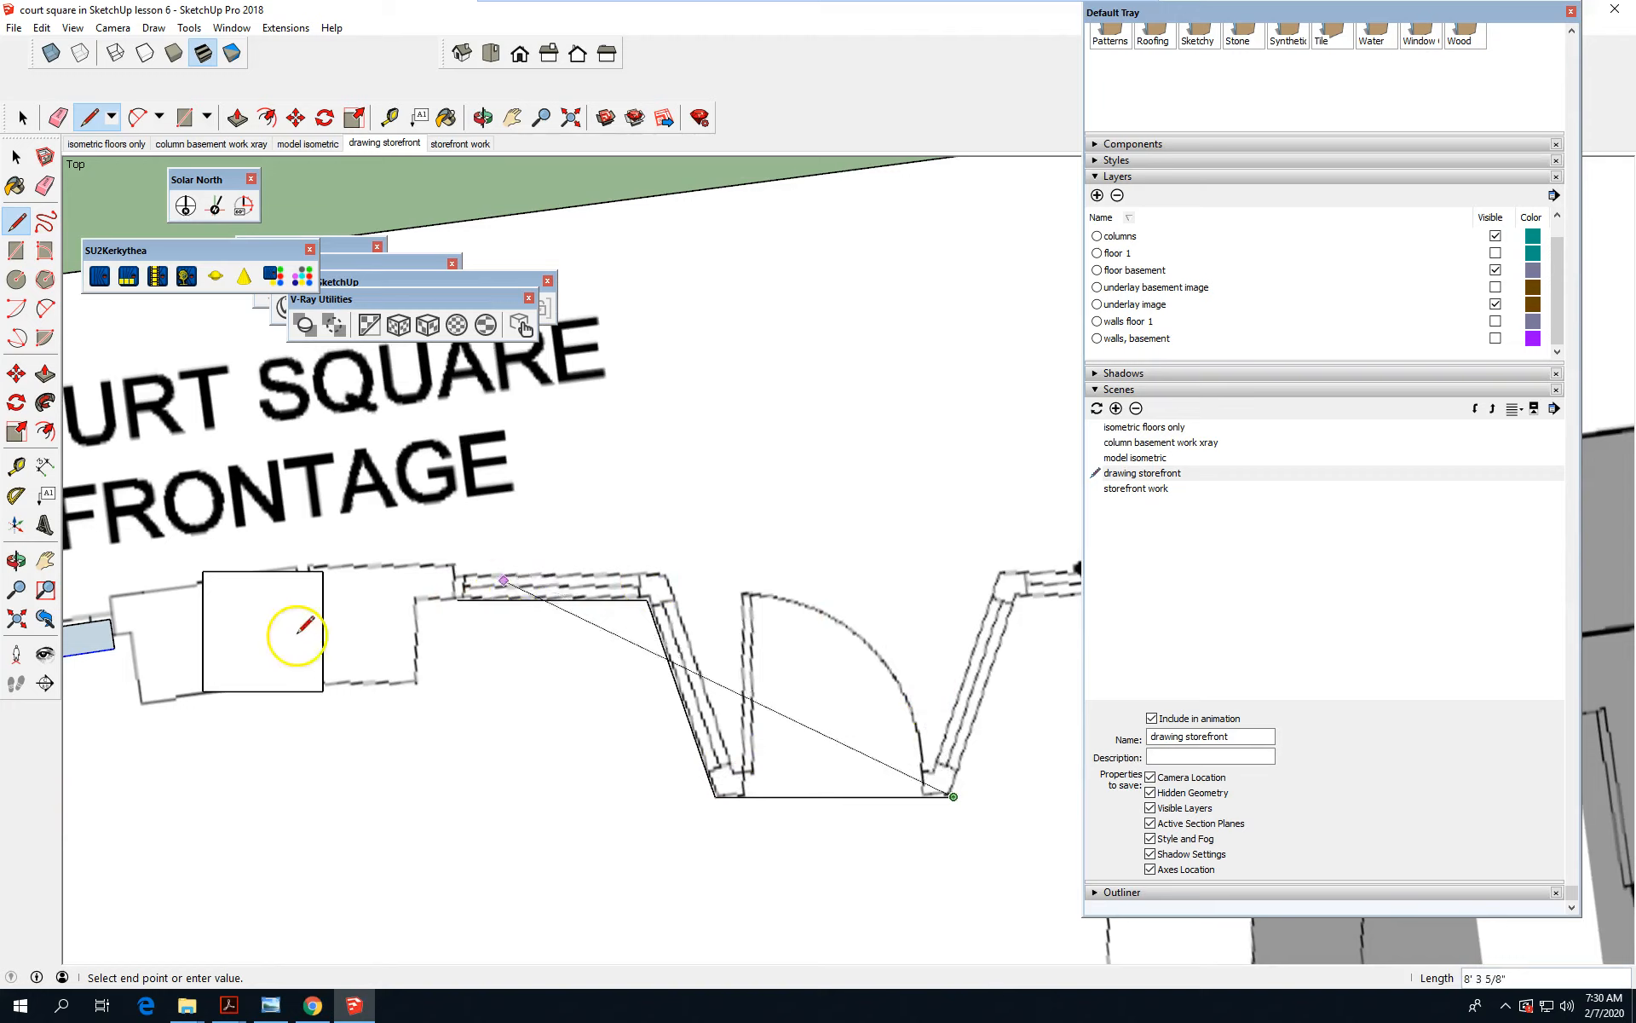
scroll(267, 628, down, 3)
scroll(767, 626, up, 2)
scroll(810, 618, up, 1)
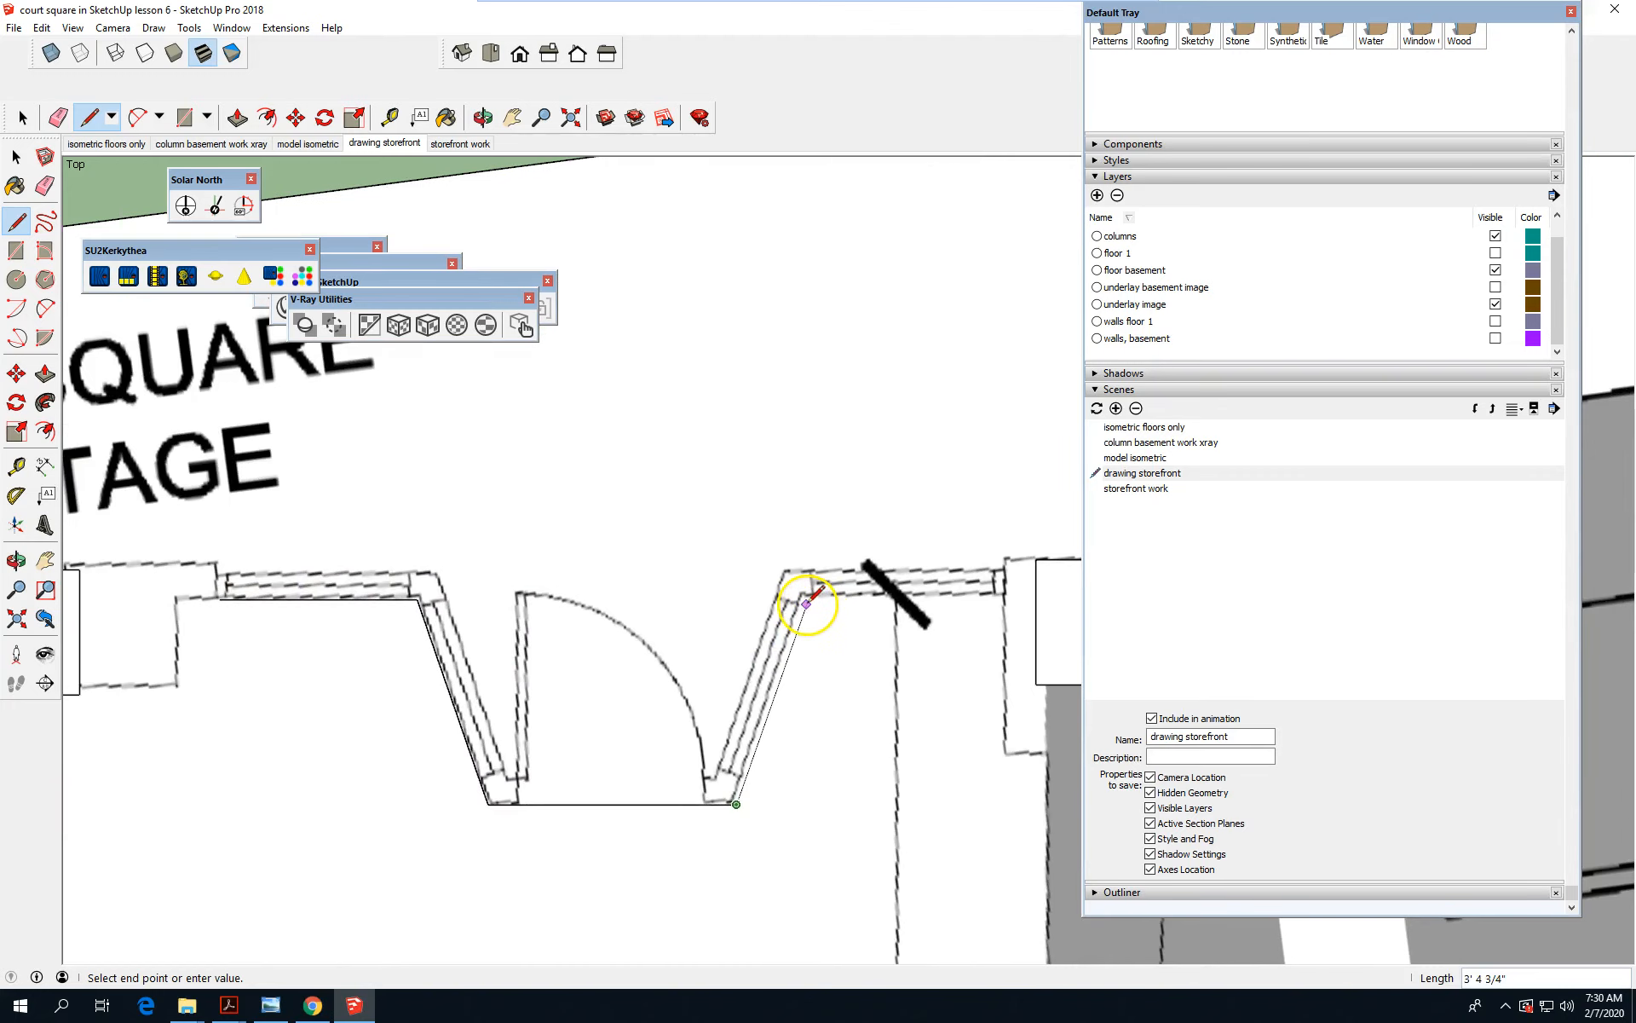
click(807, 603)
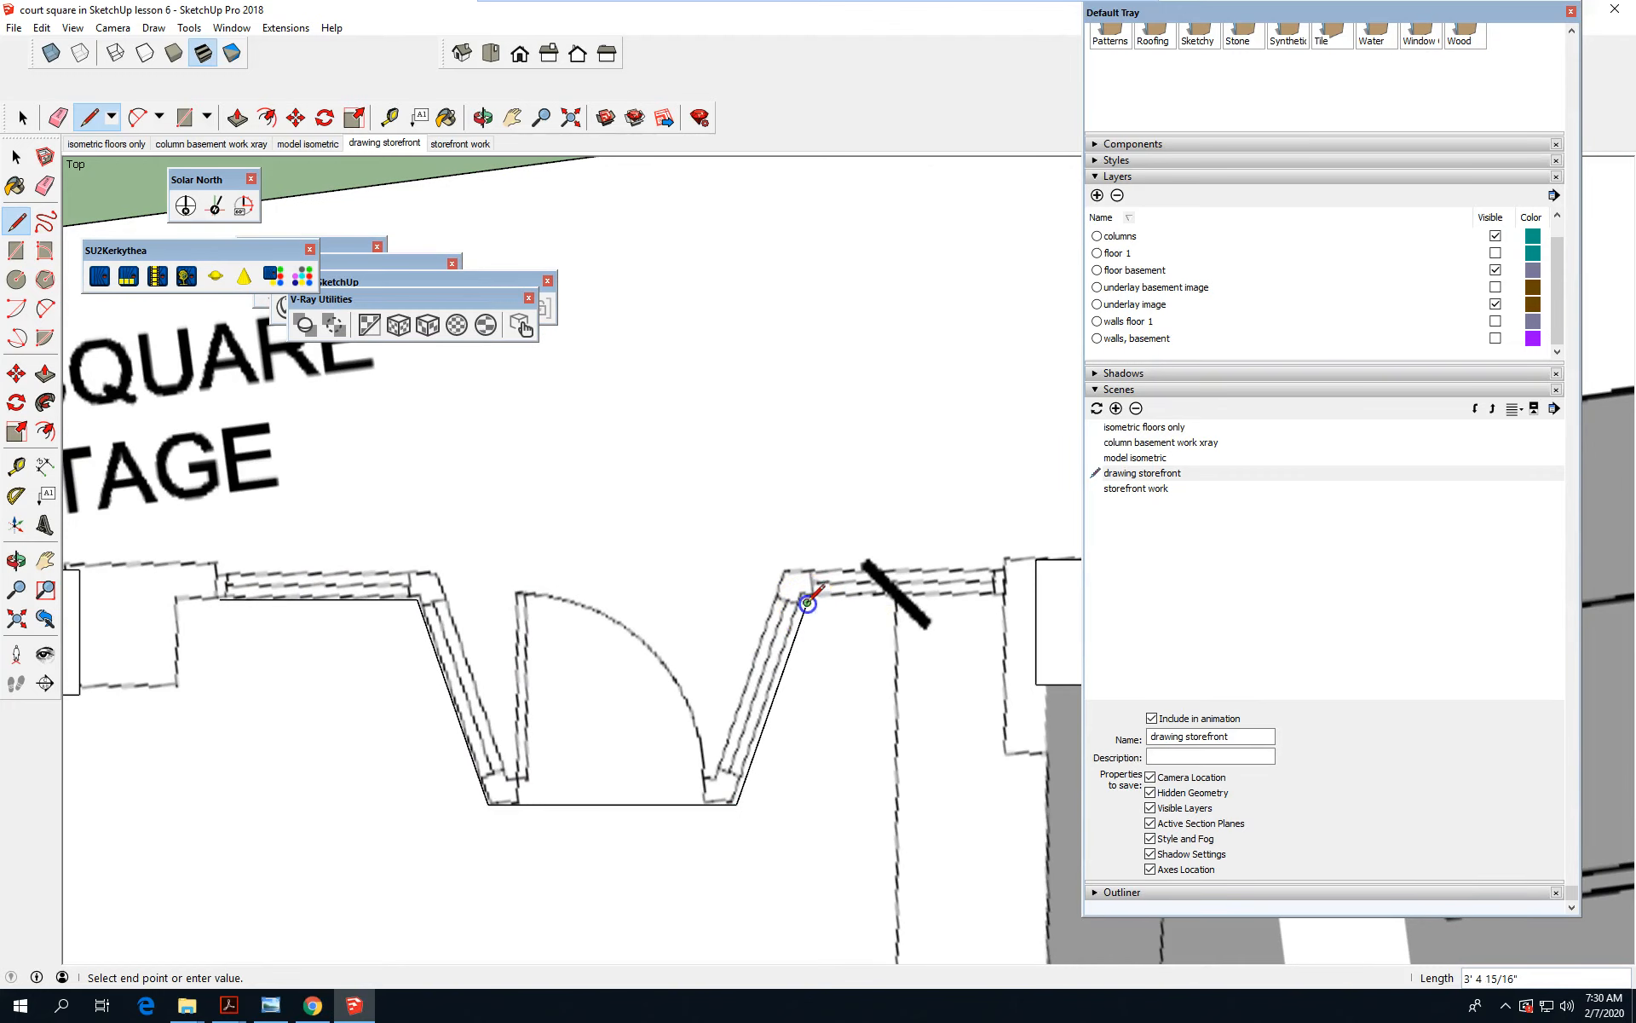
click(1004, 602)
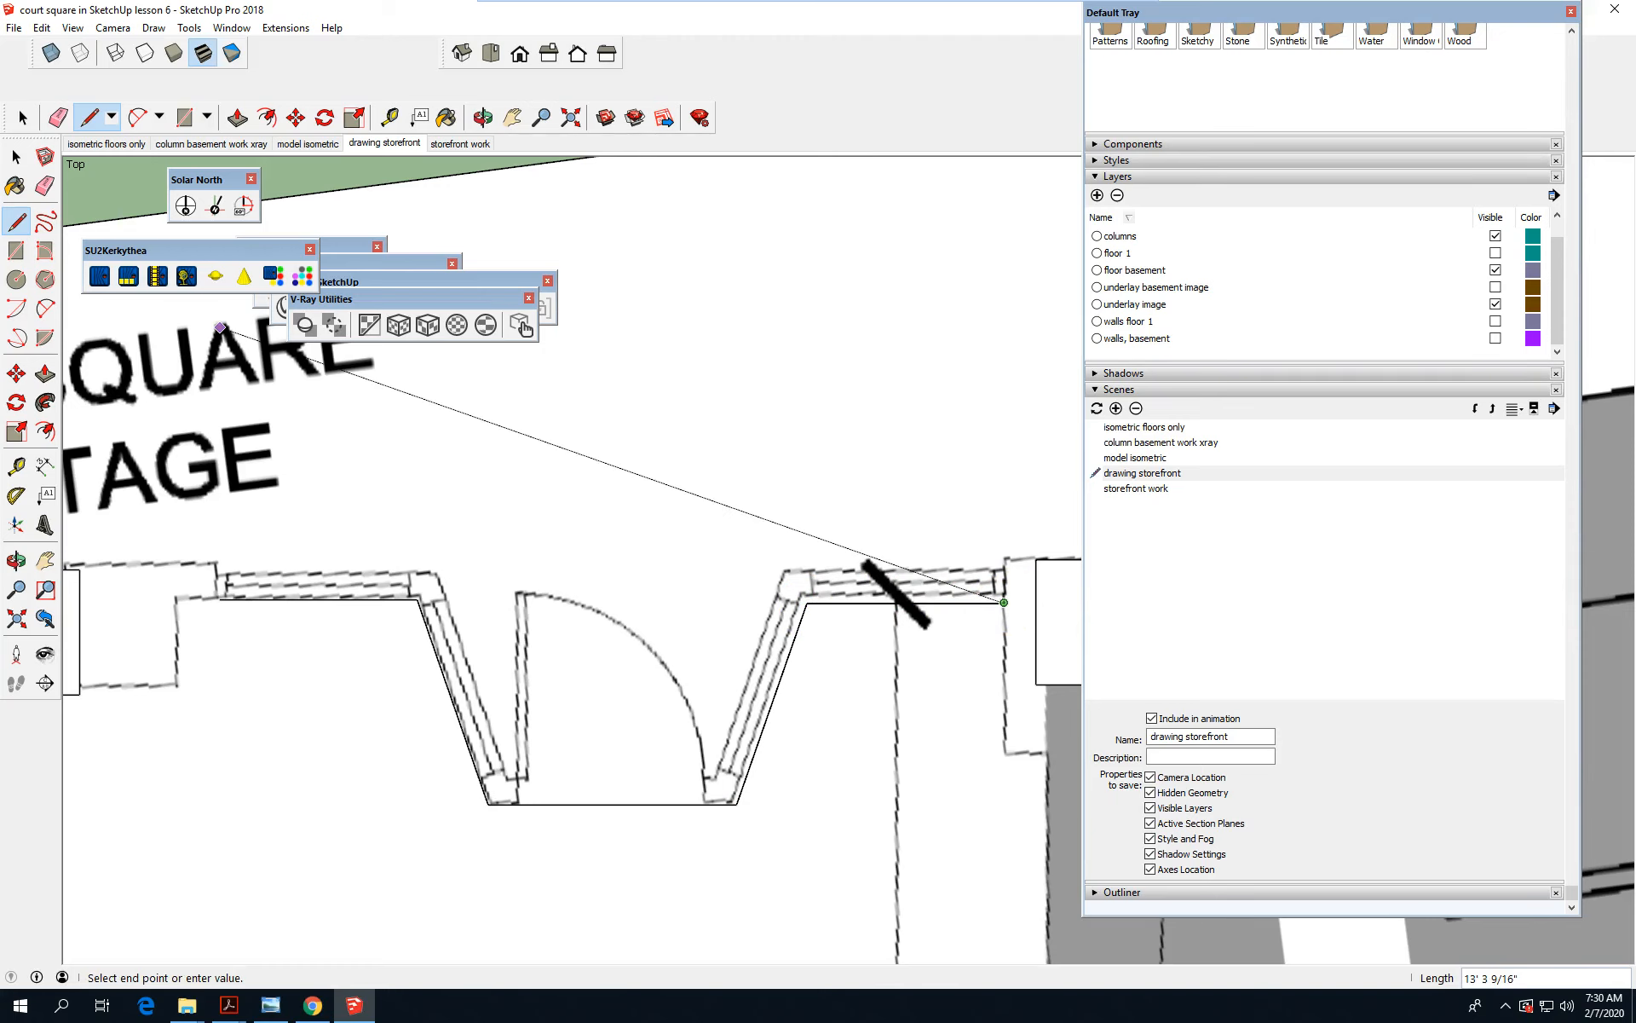
Offset the connected lines of the second storefront 6" toward the Court Square frontage.
click(23, 117)
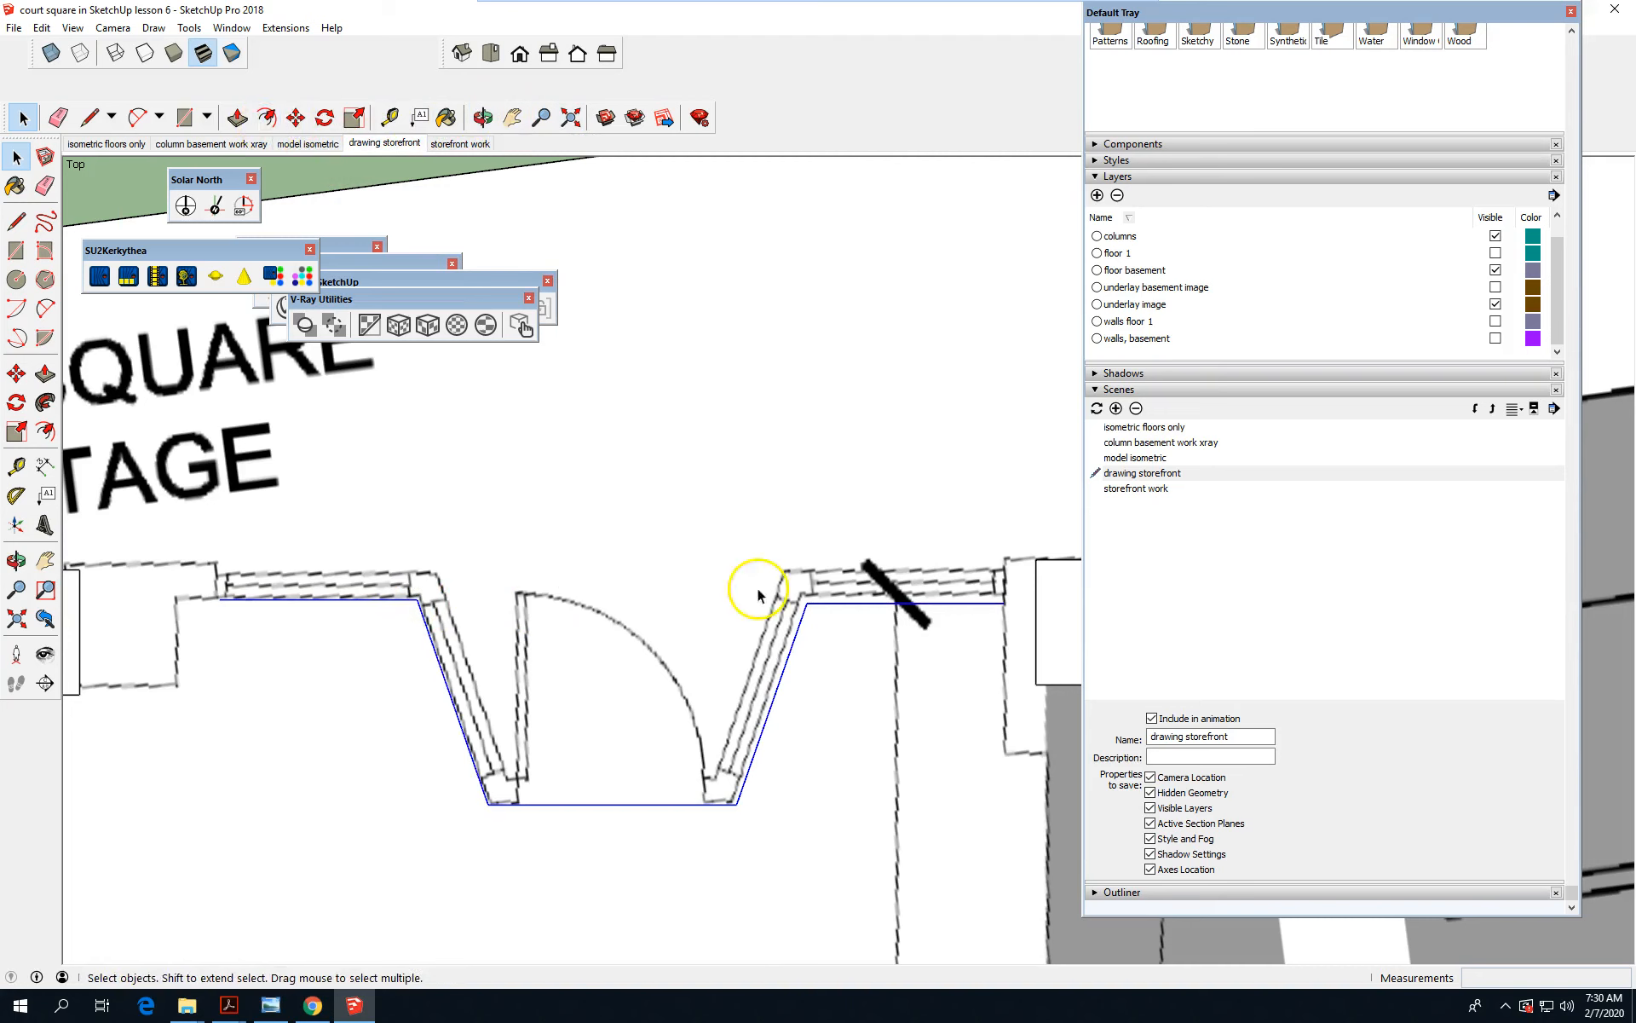
click(267, 117)
click(439, 662)
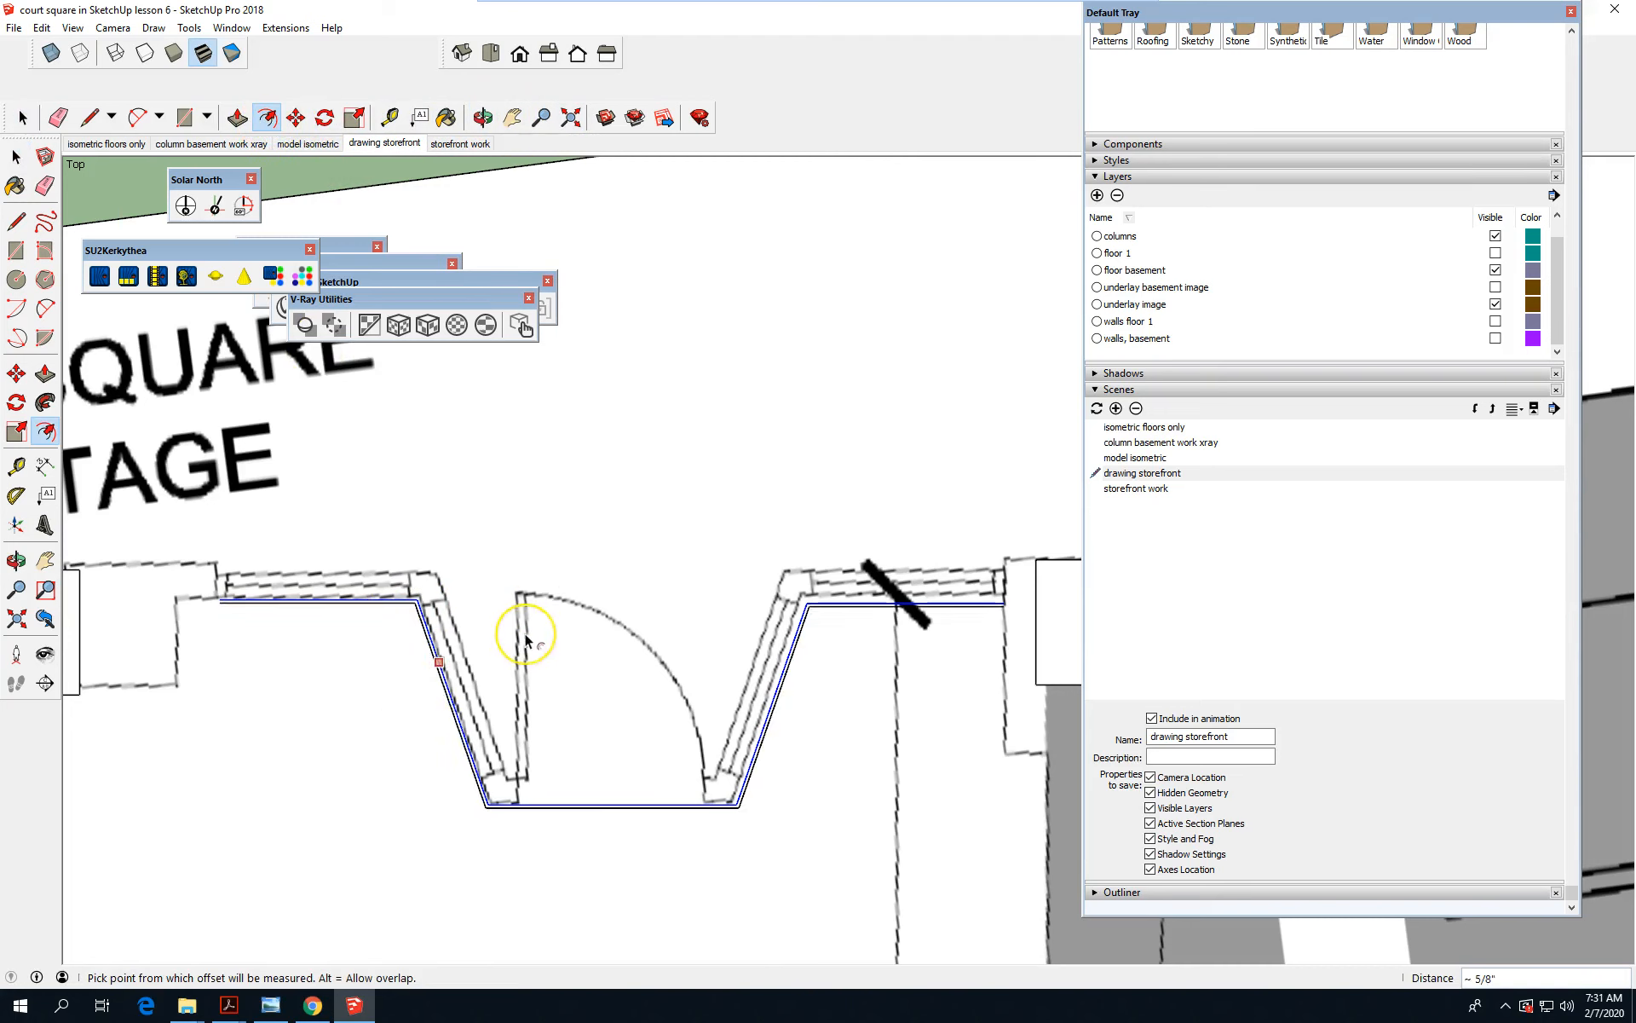
key(Return)
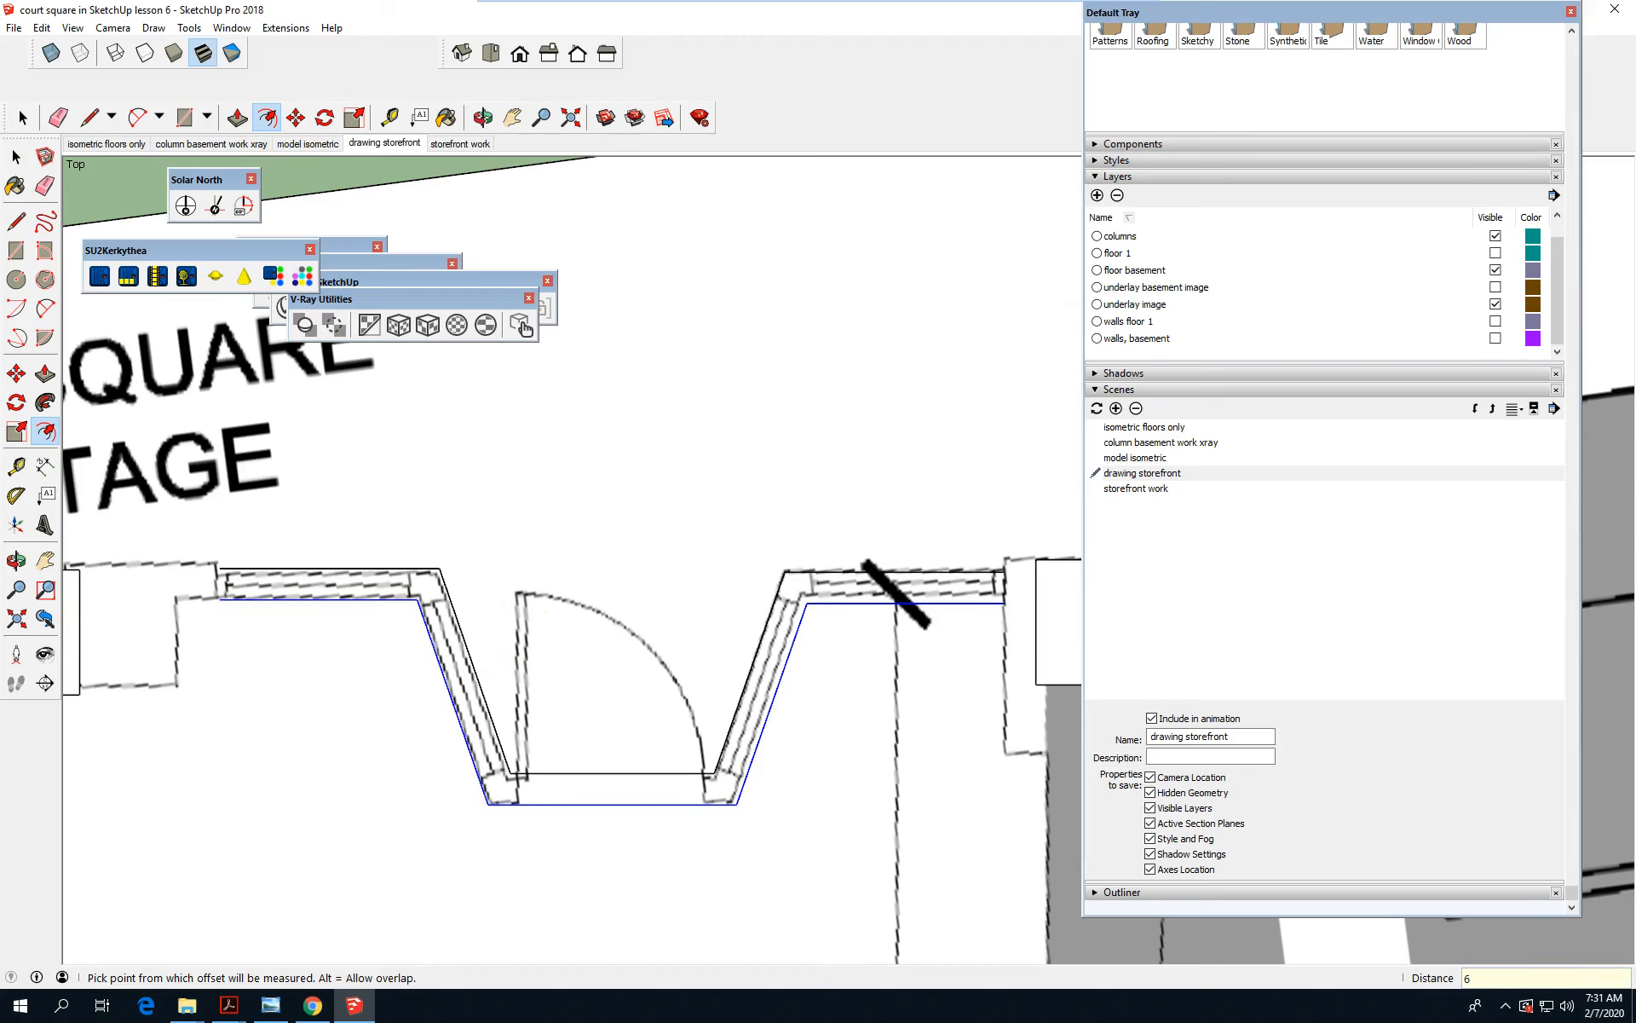
Close both ends of the second storefront outline with short lines at the central pier and the end column.
click(90, 117)
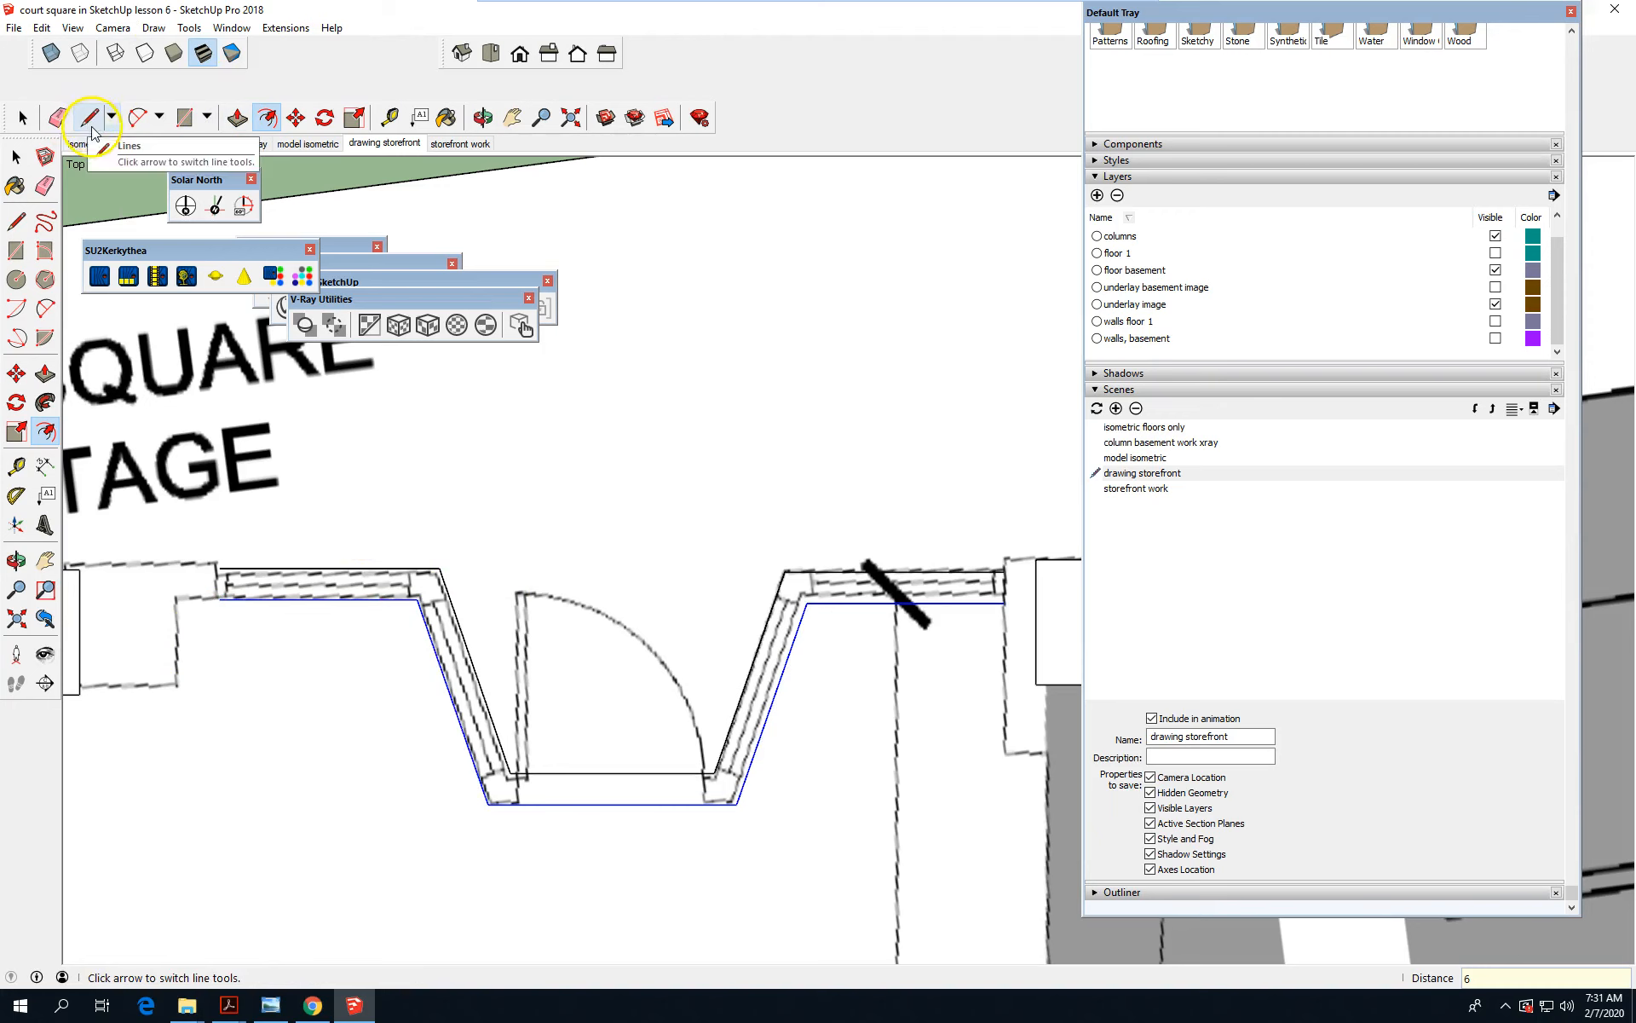
click(219, 569)
click(1004, 601)
scroll(1003, 590, up, 4)
scroll(1003, 589, up, 2)
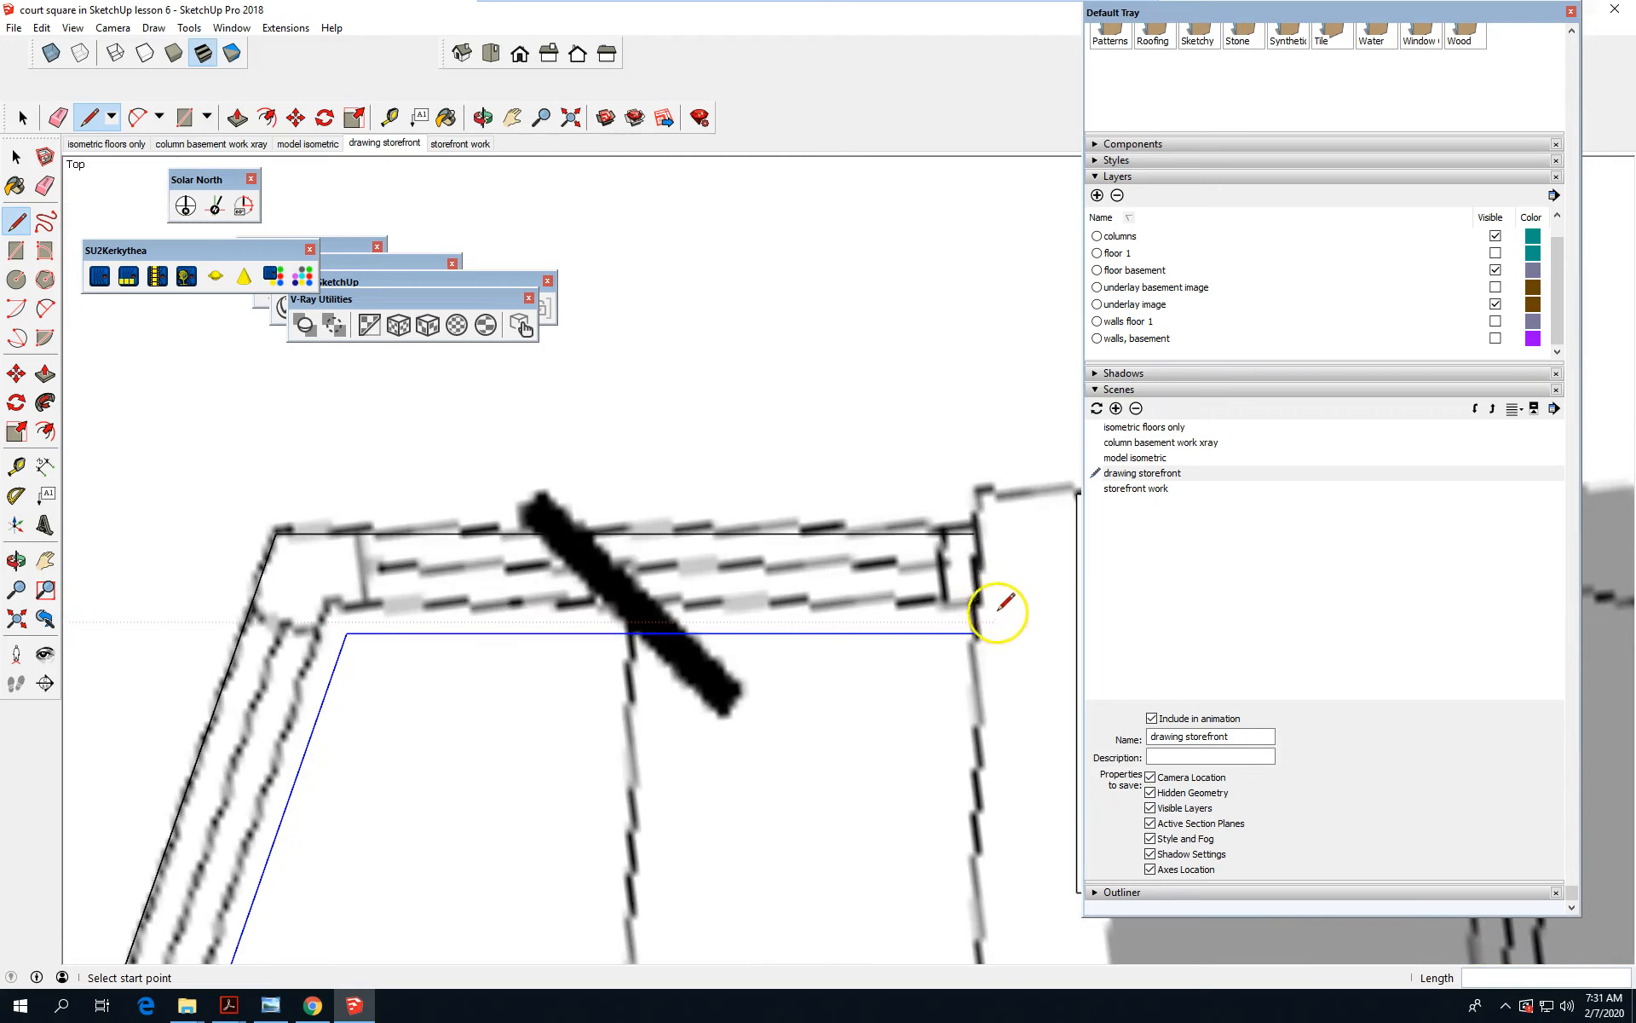
click(974, 532)
click(974, 633)
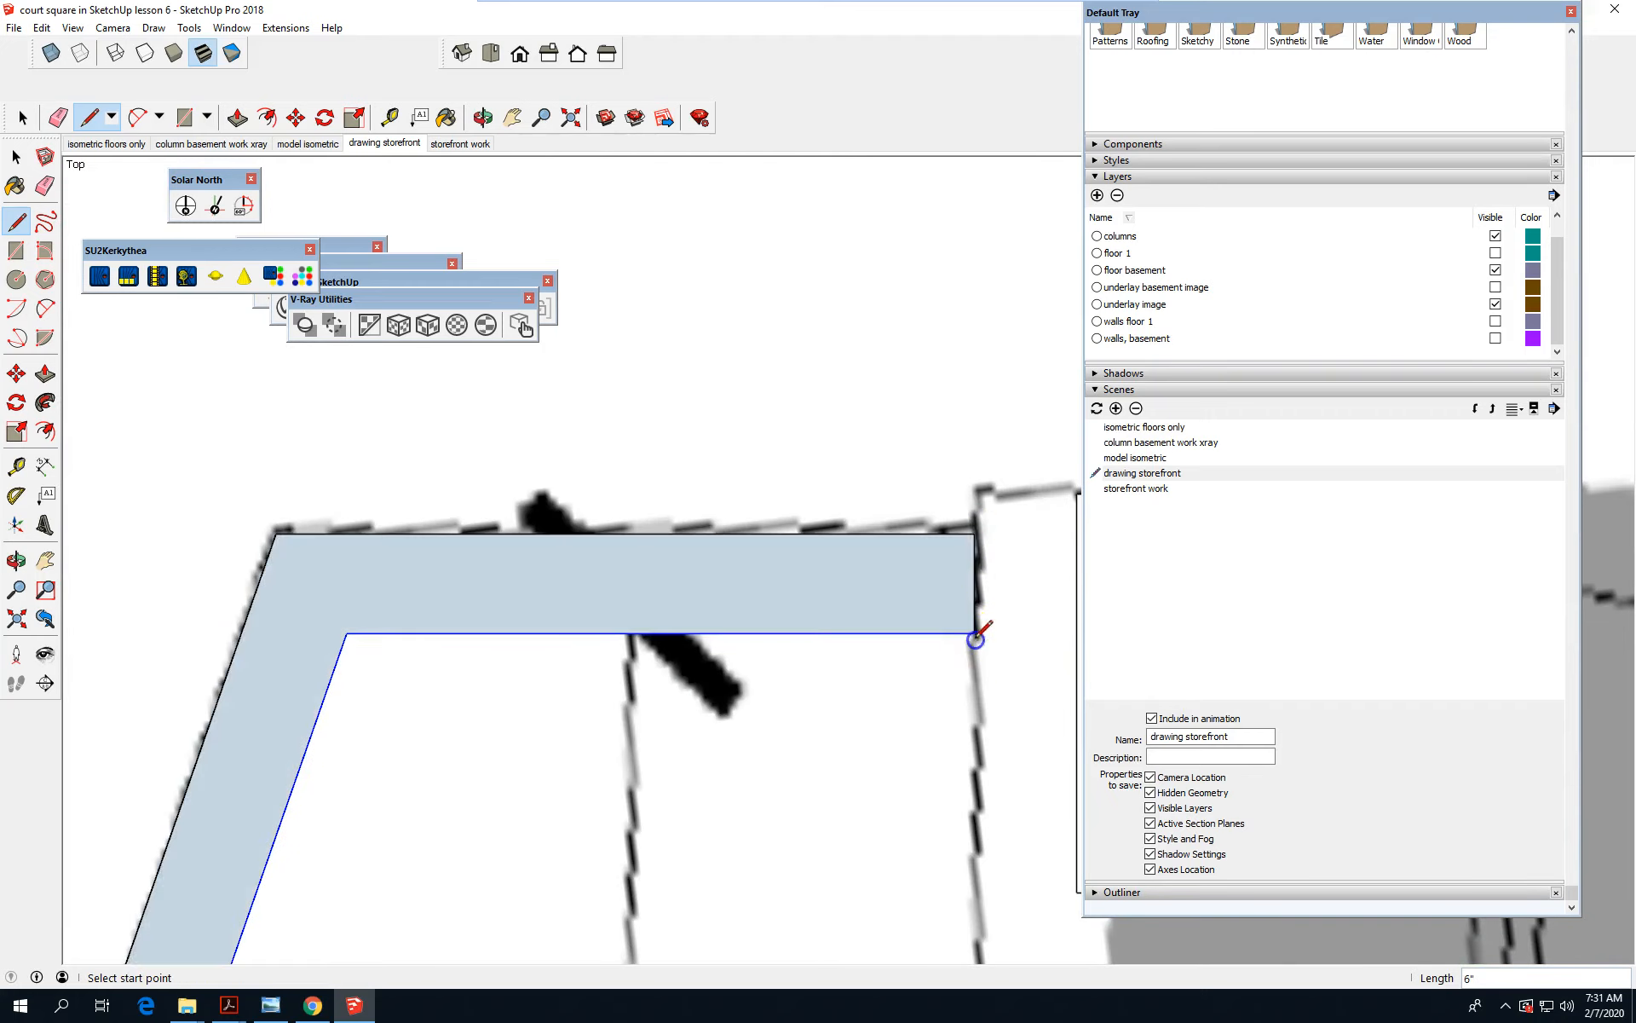
Hide the underlay image layer so only the model and the storefront outlines remain shown.
scroll(938, 375, down, 4)
mouse_move(840, 503)
middle_down()
mouse_move(821, 584)
mouse_move(756, 701)
mouse_move(610, 621)
mouse_move(806, 360)
mouse_move(902, 362)
middle_up()
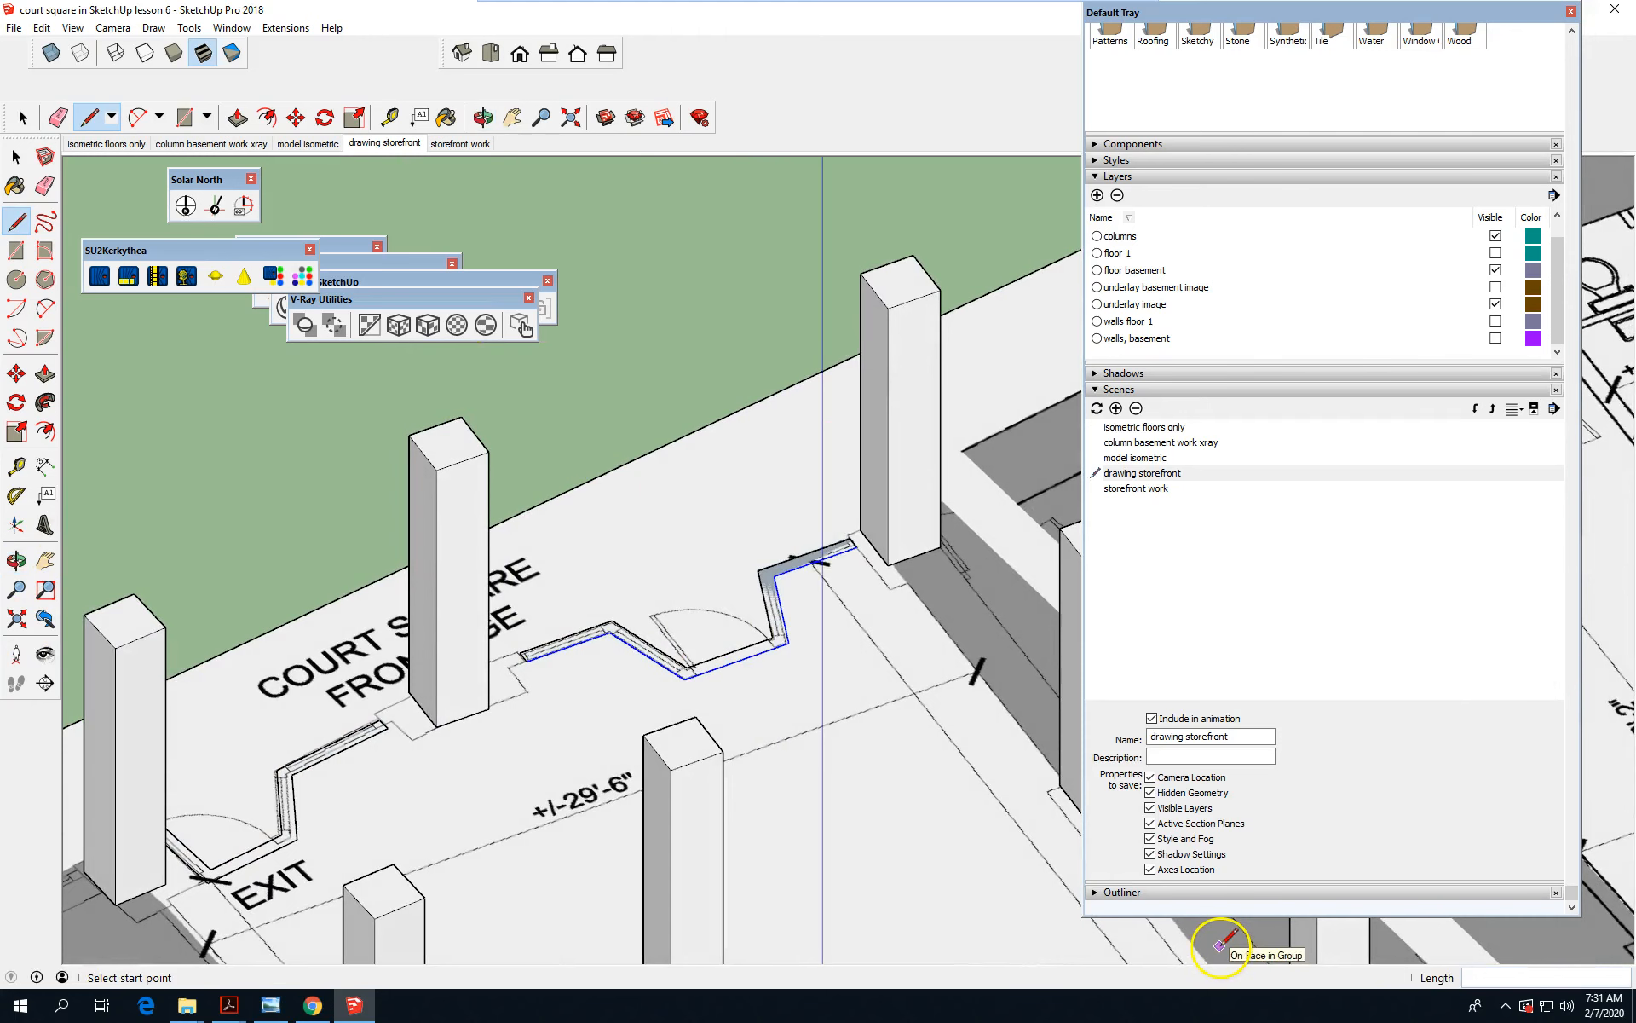
scroll(1220, 944, up, 1)
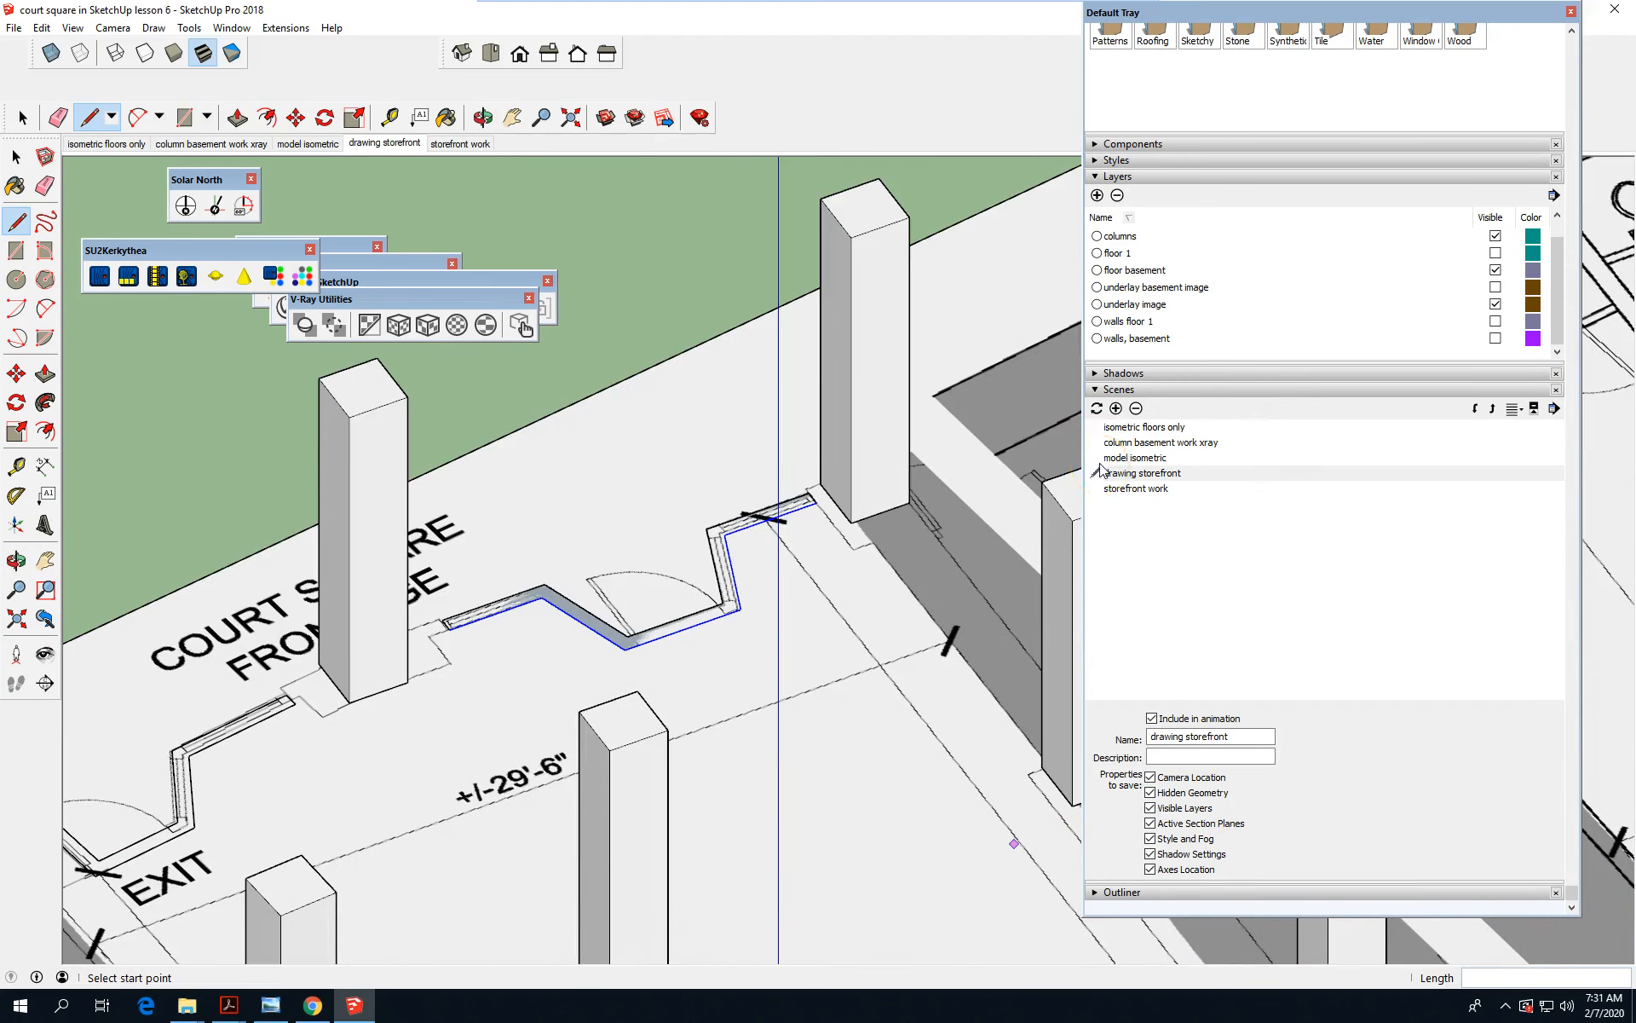
click(1095, 389)
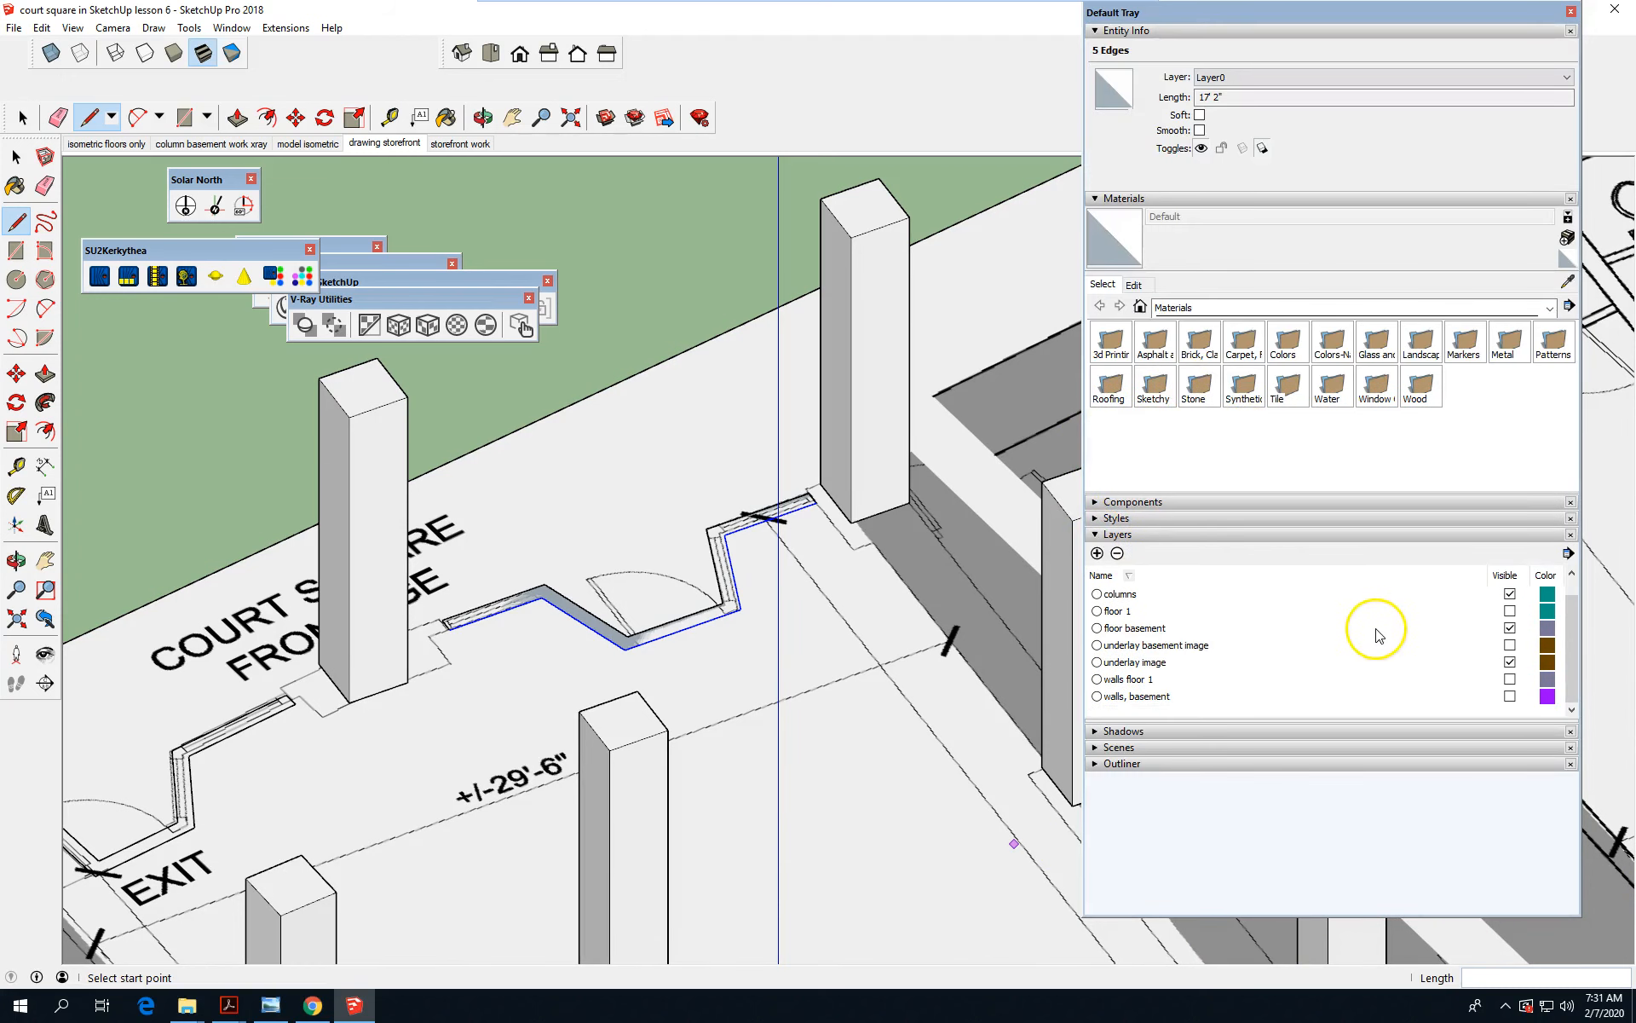
click(1511, 662)
scroll(599, 484, down, 2)
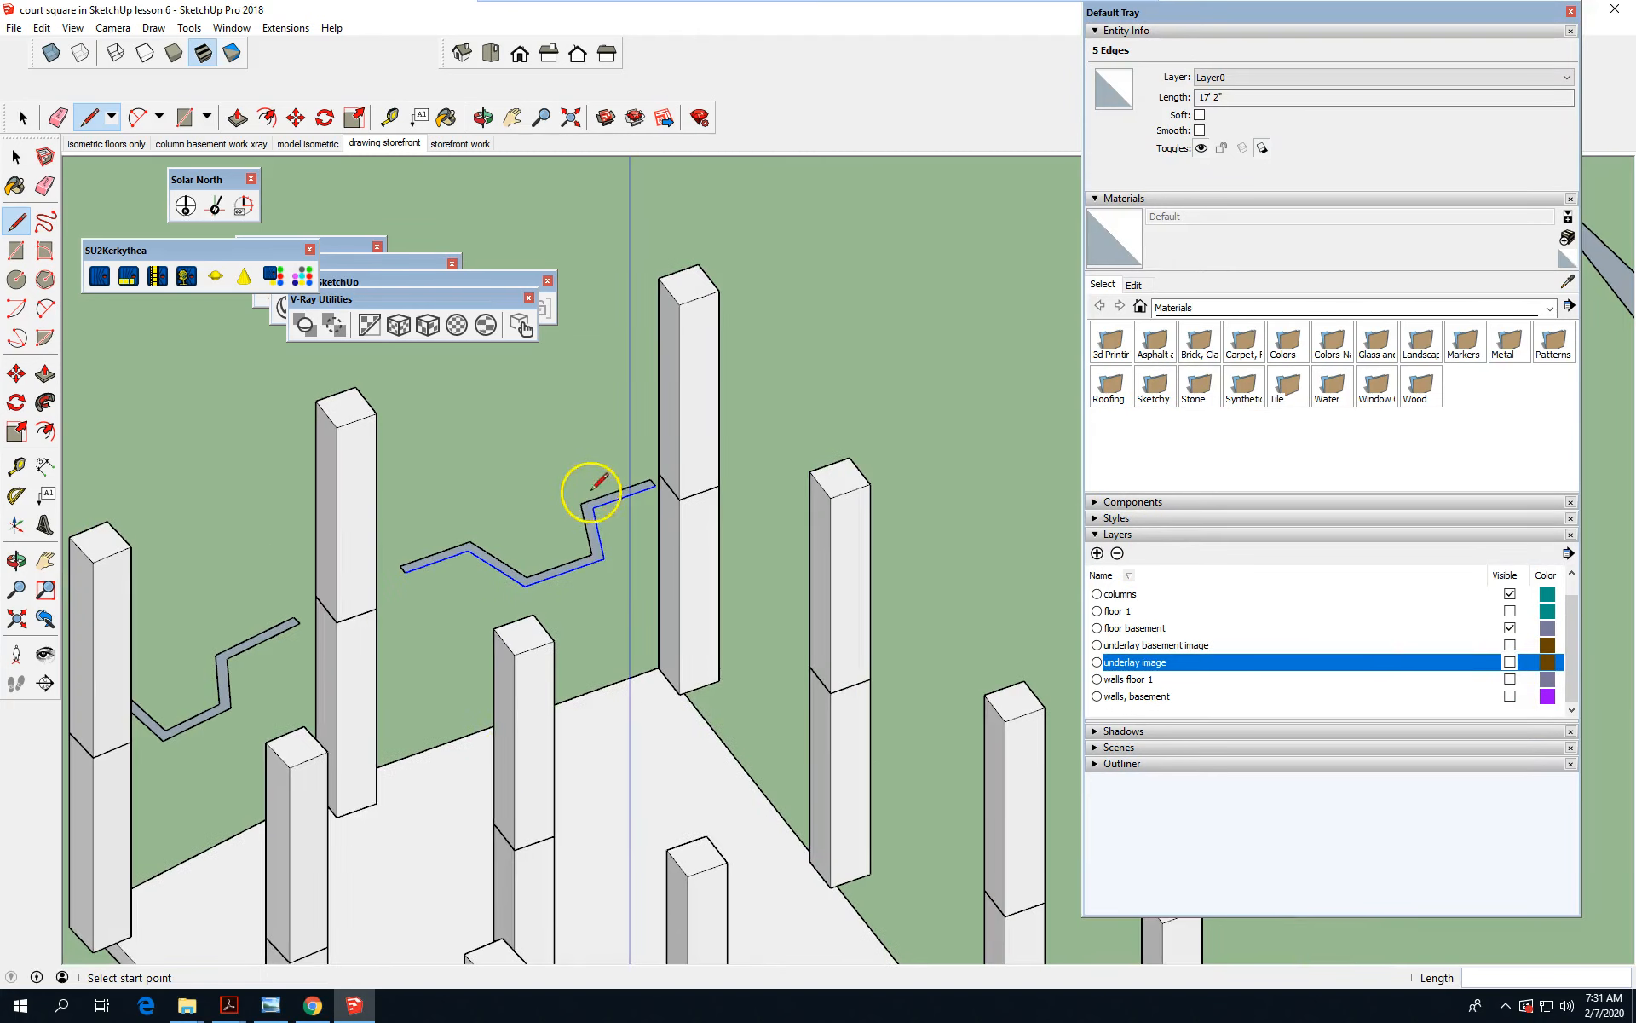
Turn on the walls floor 1 layer to show the first-floor walls around the storefront outlines.
scroll(643, 340, down, 3)
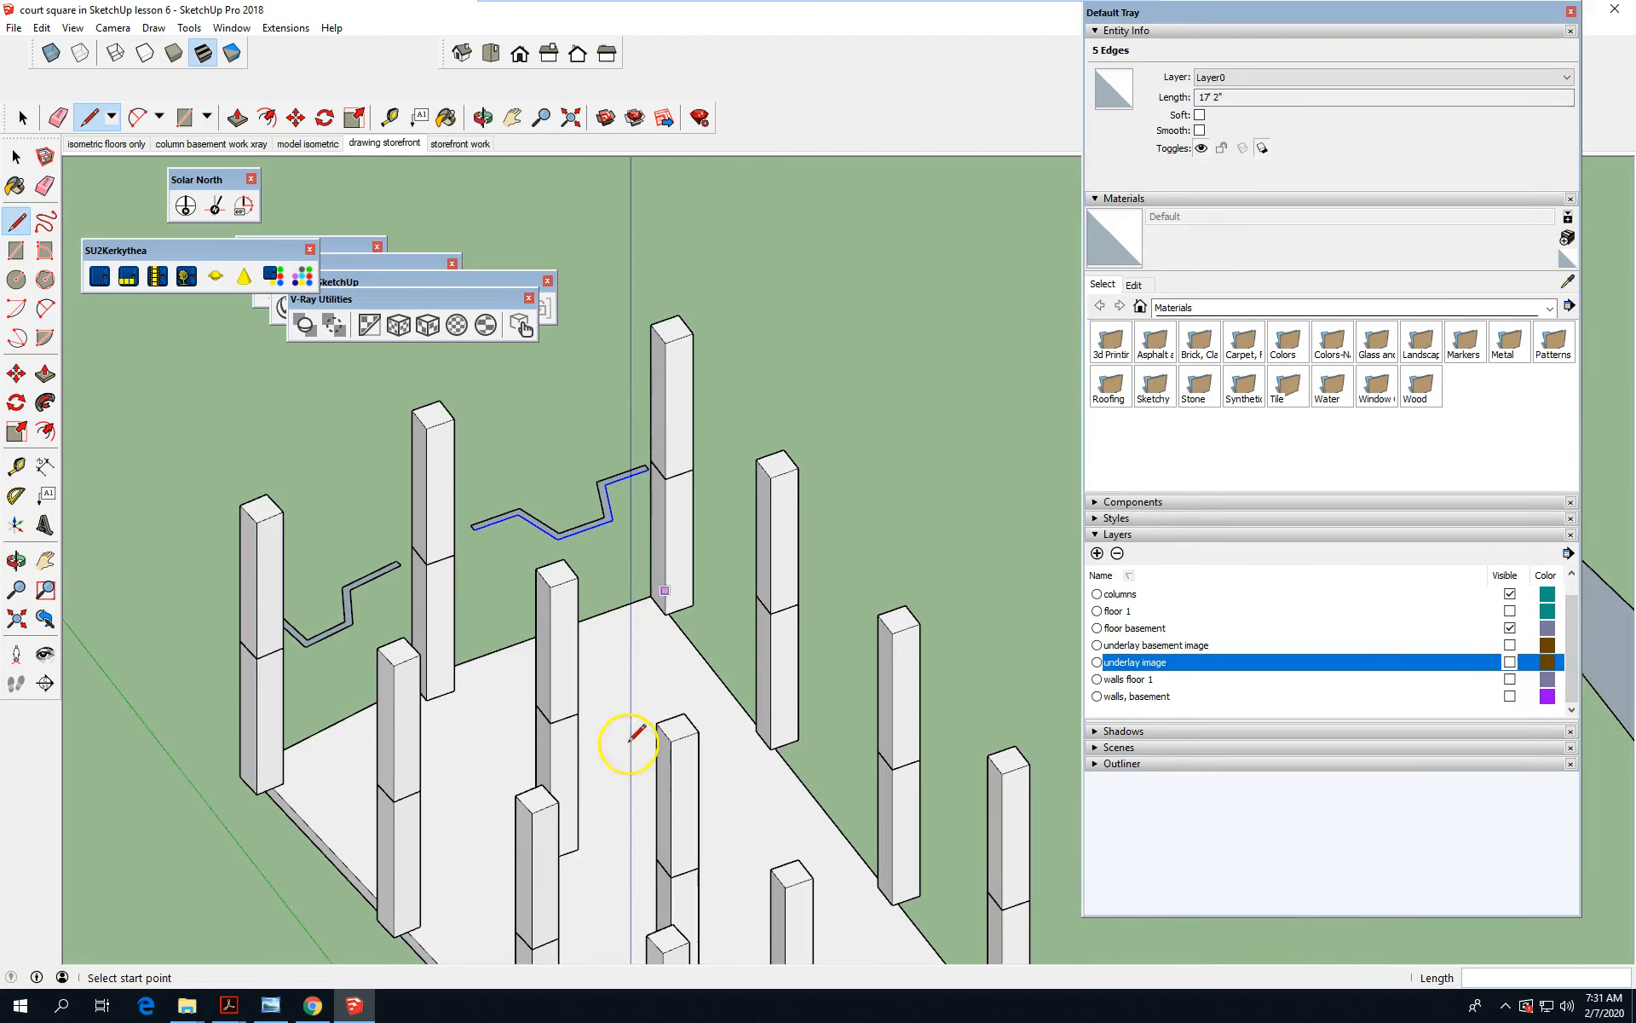
middle_drag(220, 825, 935, 683)
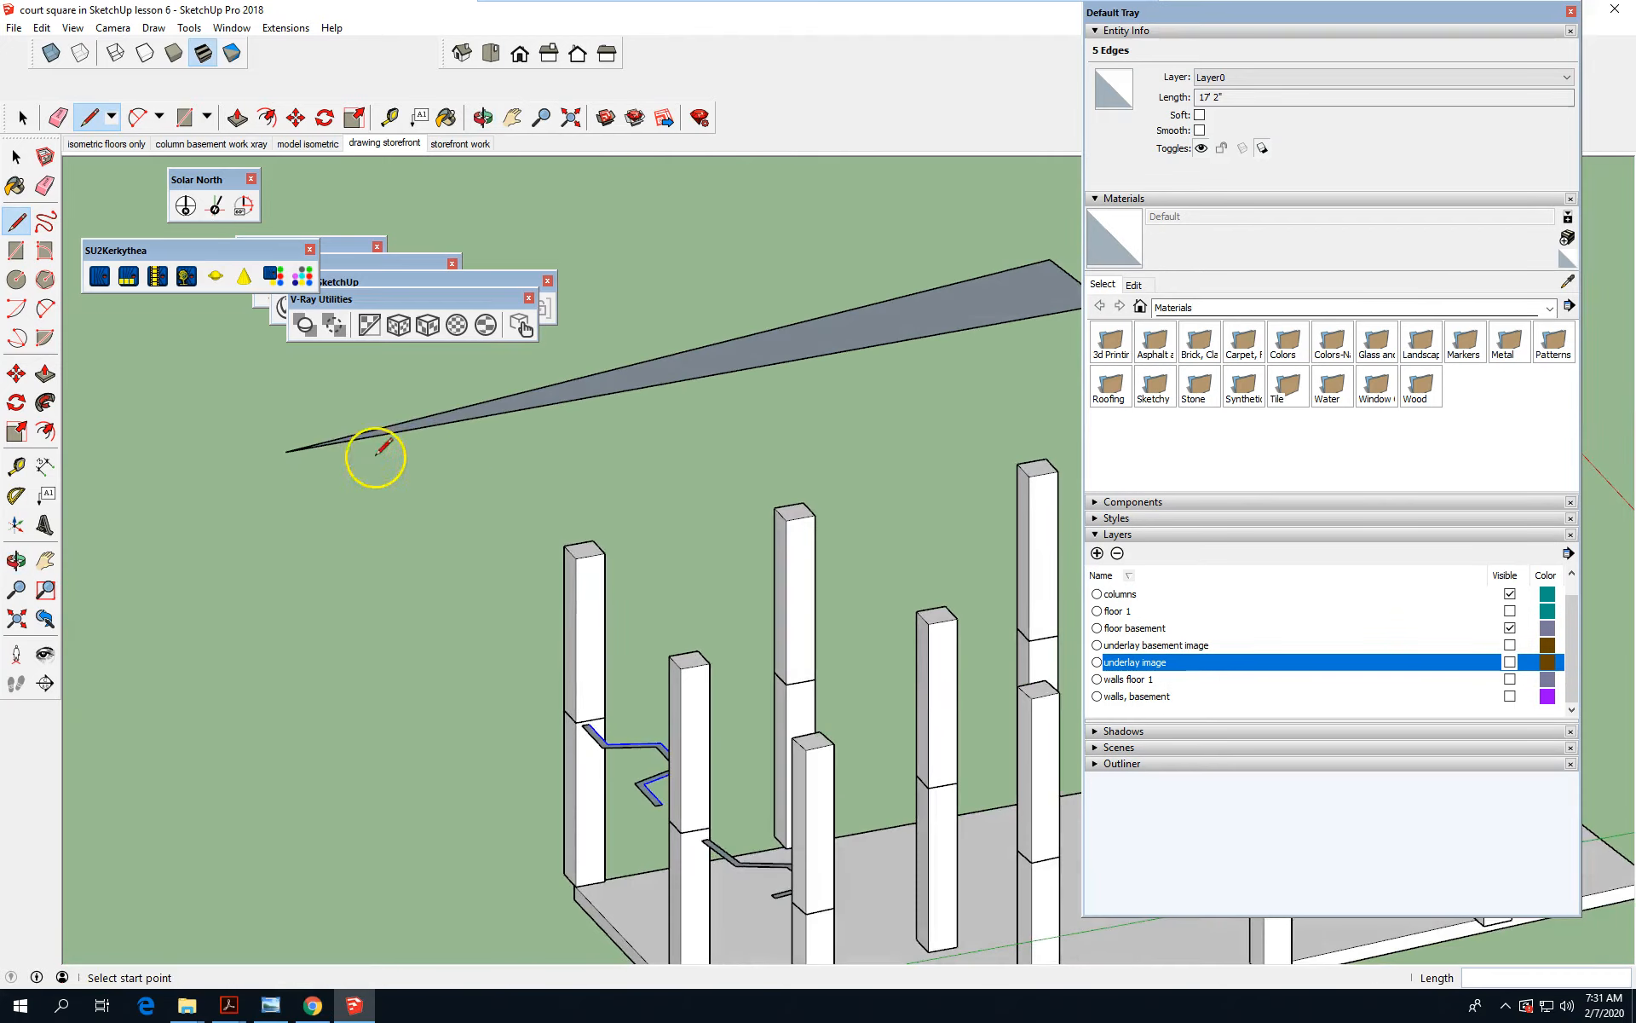
scroll(281, 447, up, 1)
middle_drag(144, 439, 621, 894)
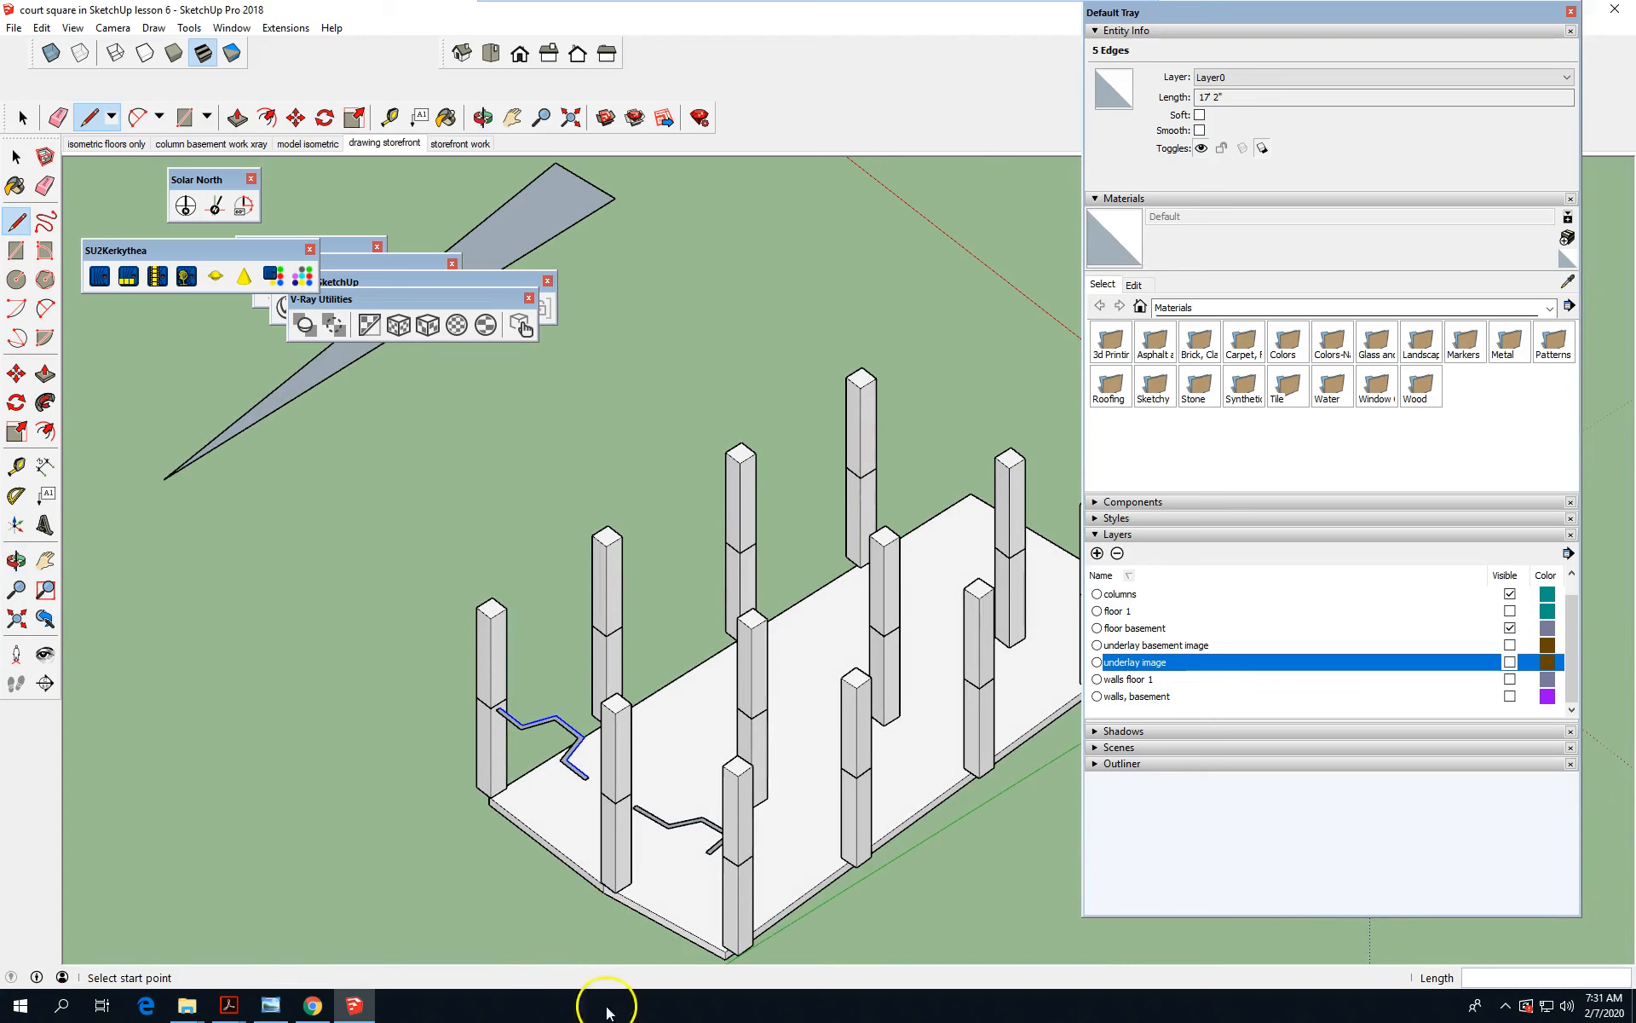
middle_drag(392, 957, 567, 814)
key(l)
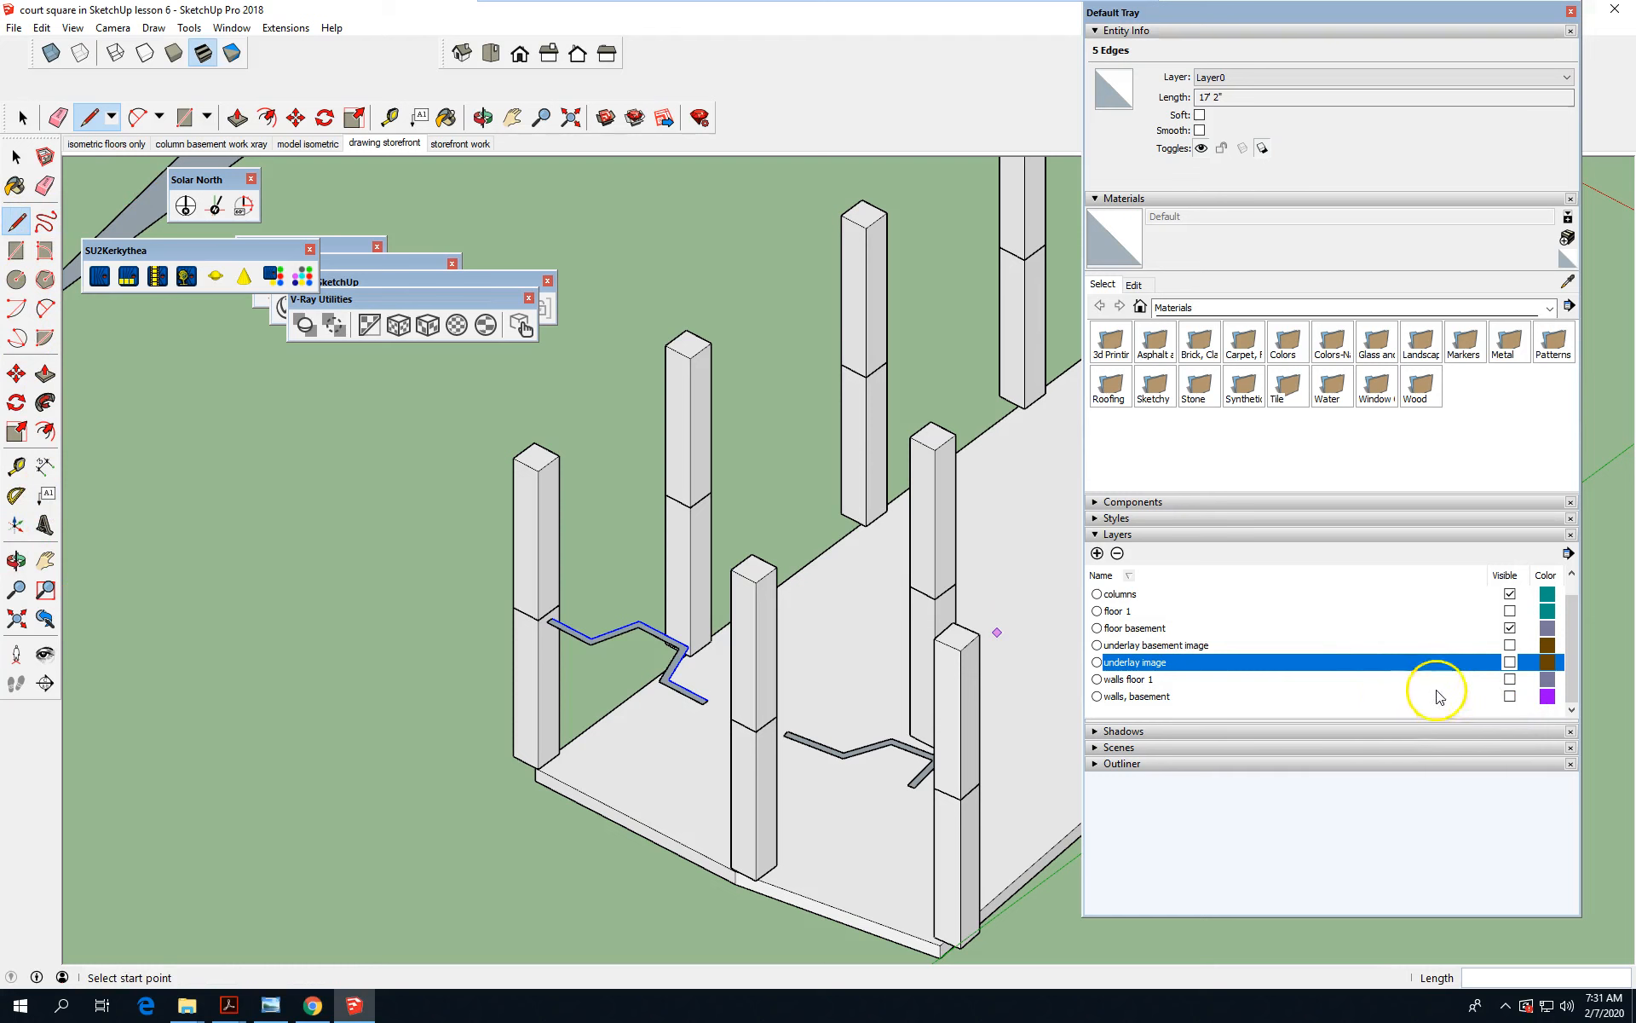
click(1510, 680)
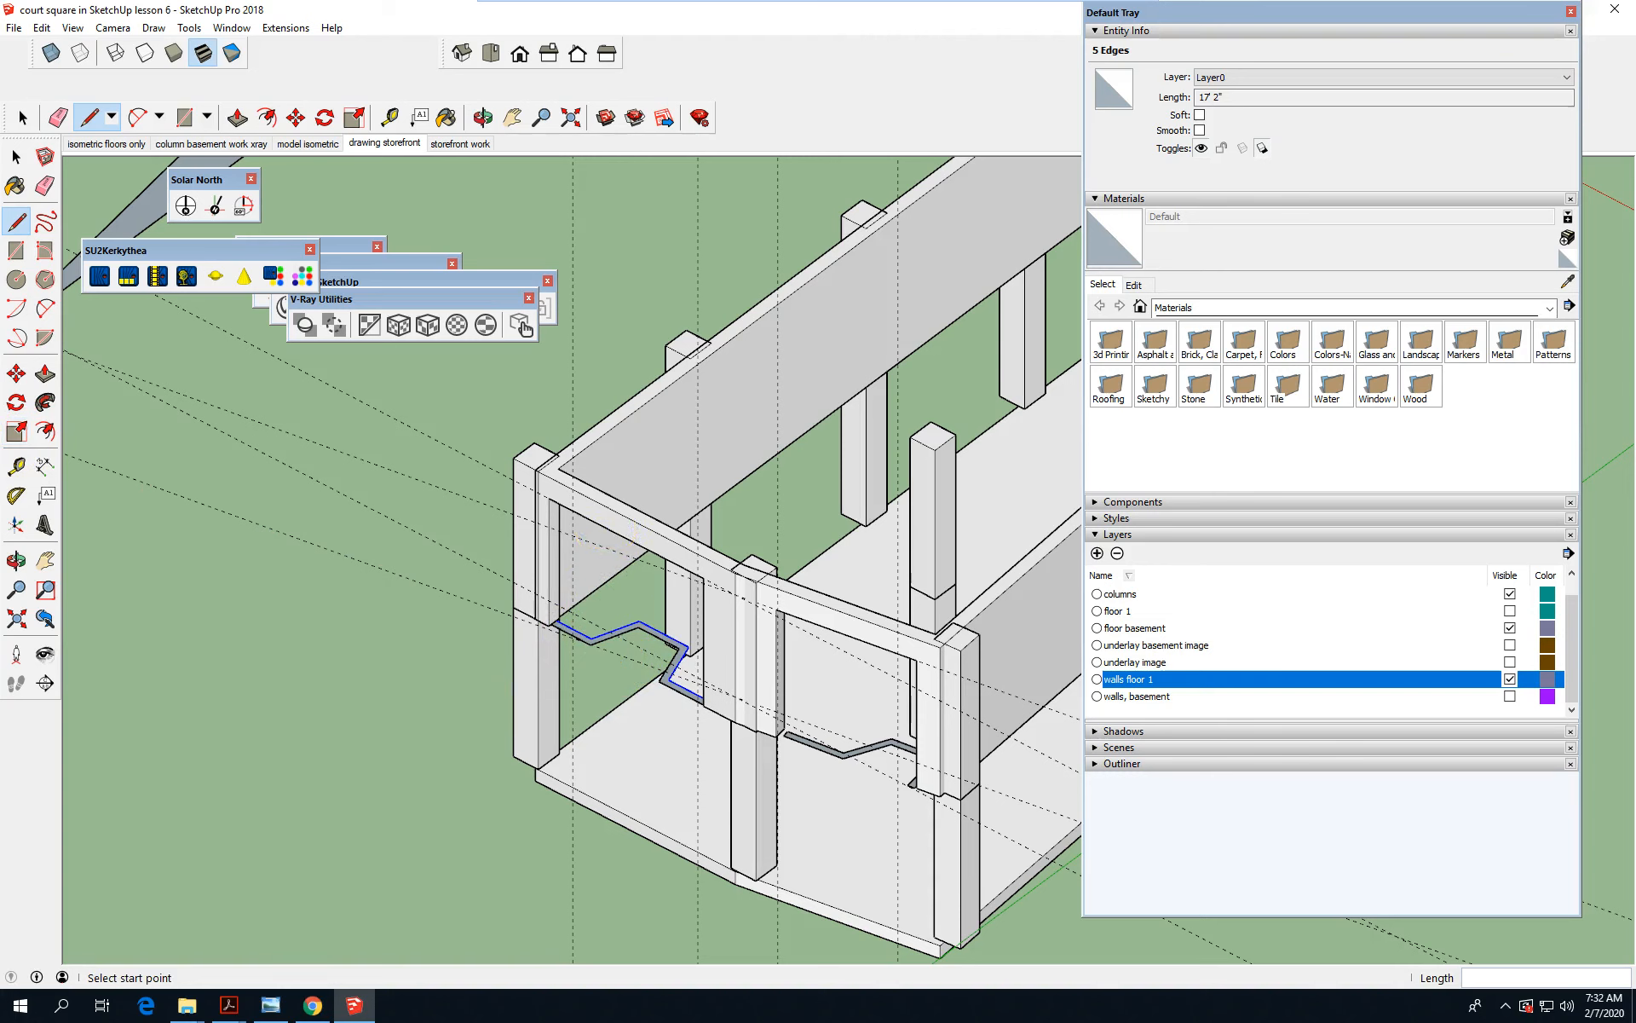
Push/Pull the second storefront's face up 10' between the end column and the central pier.
click(16, 157)
scroll(669, 643, up, 2)
scroll(669, 643, up, 2)
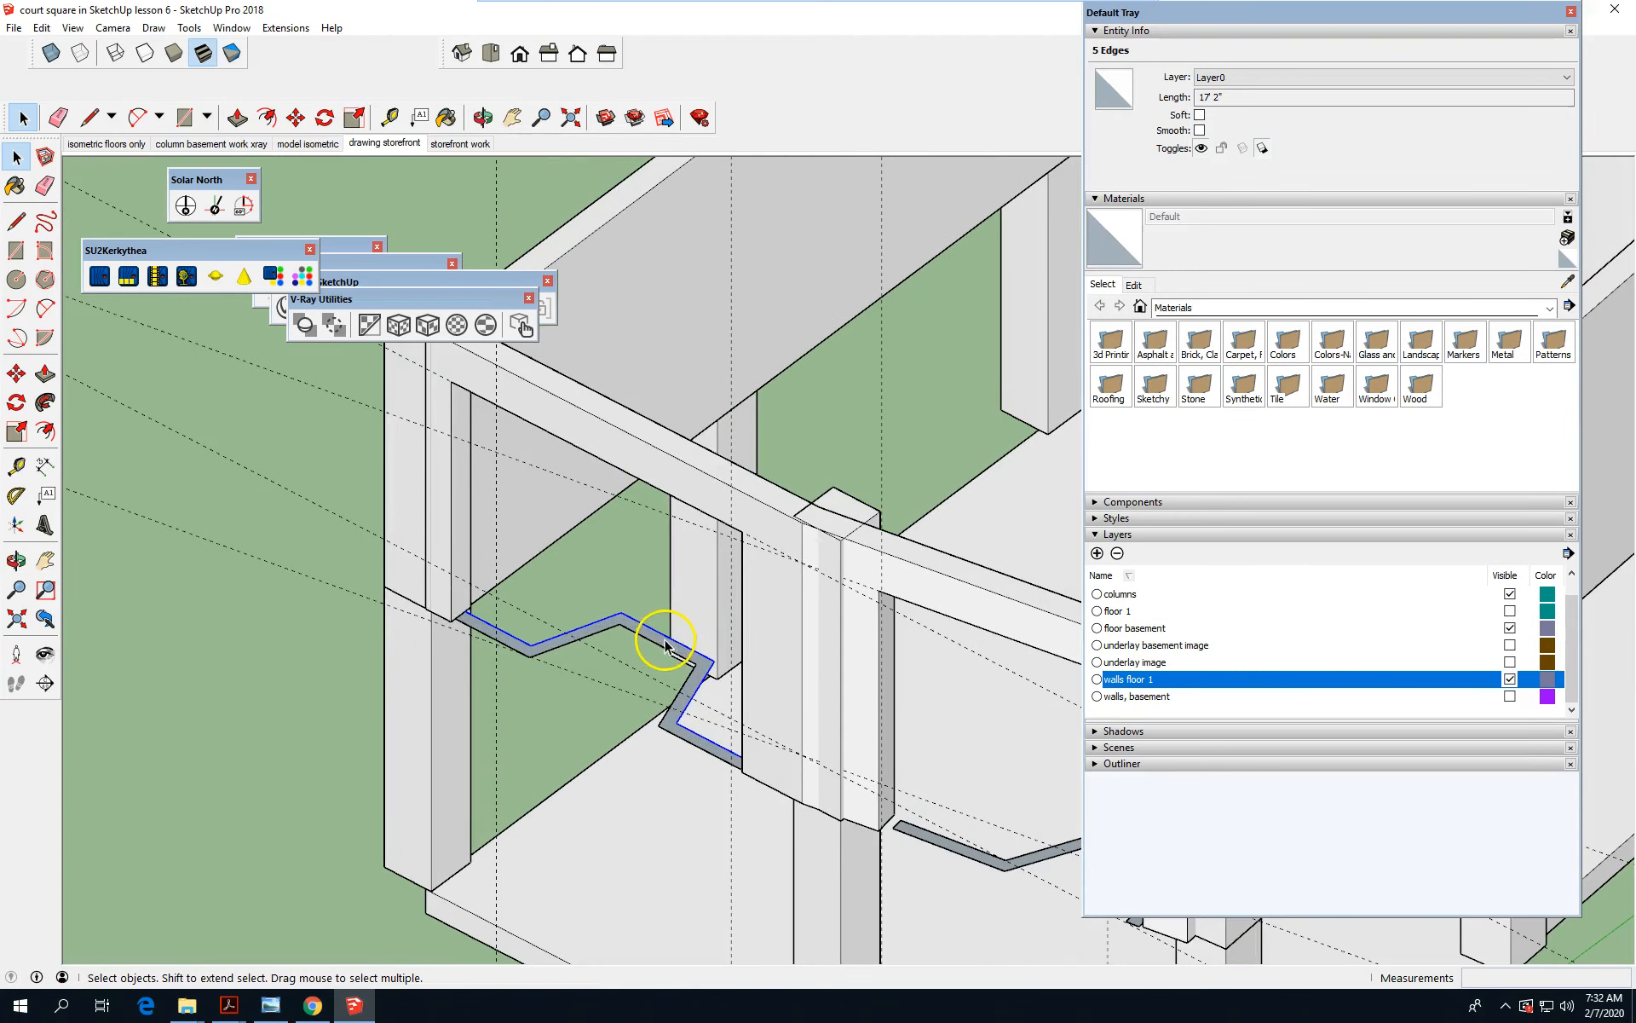
click(667, 648)
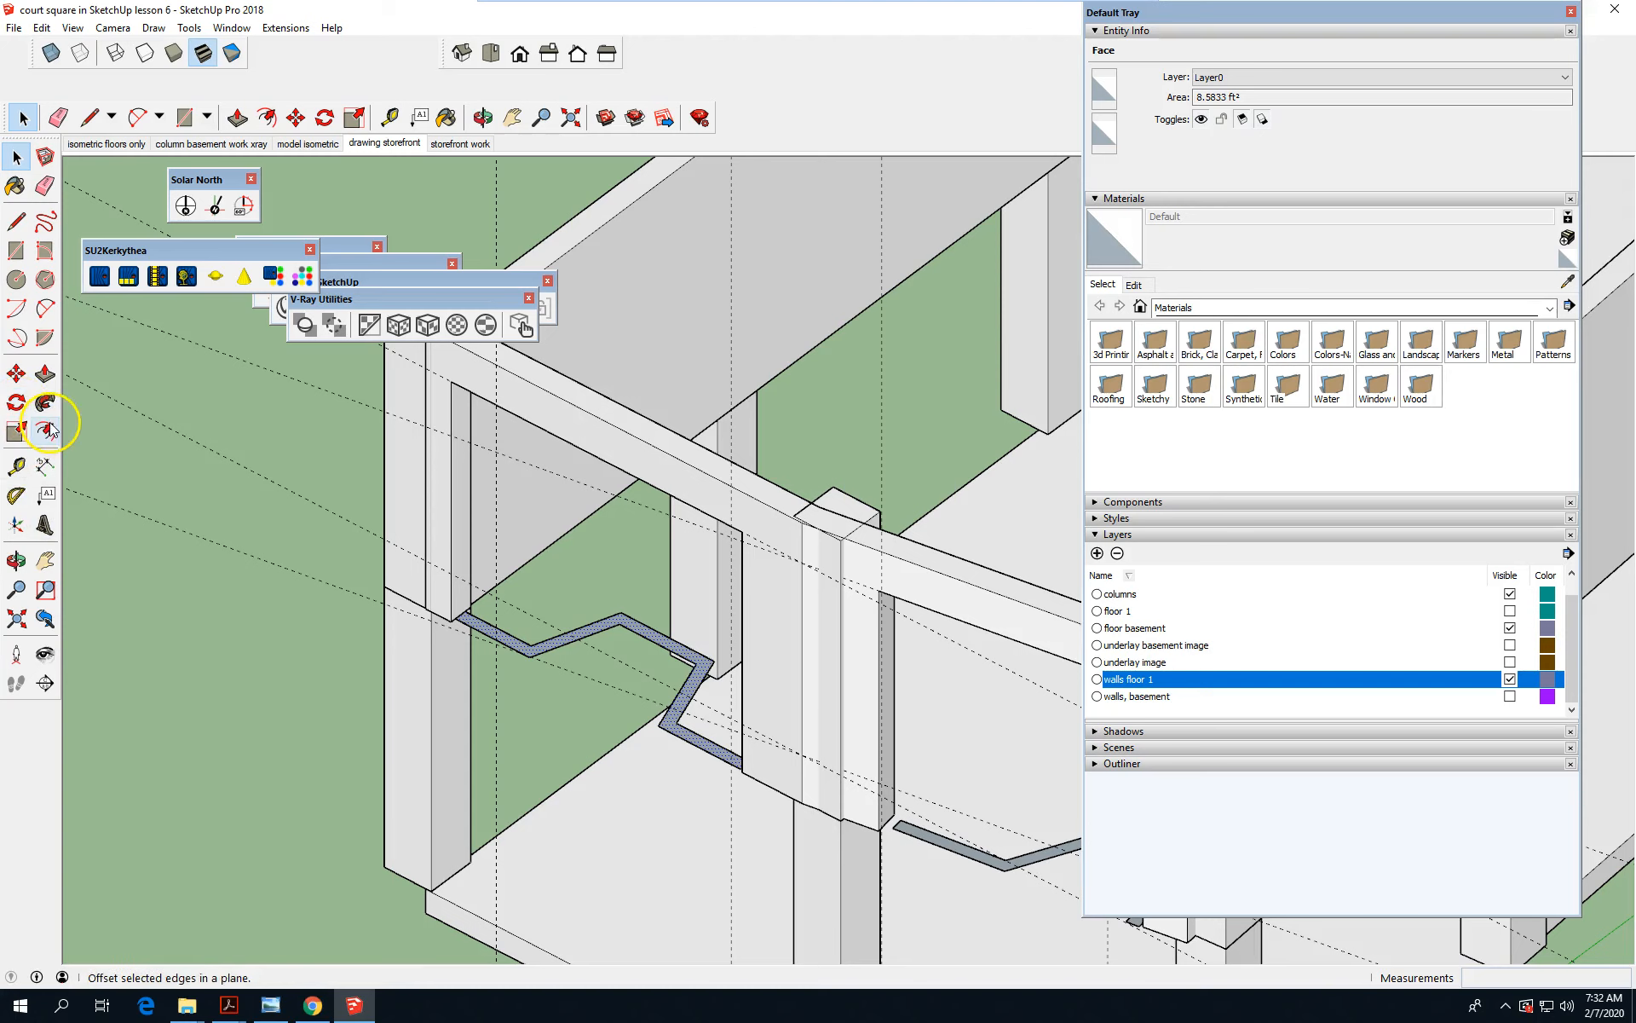
click(45, 373)
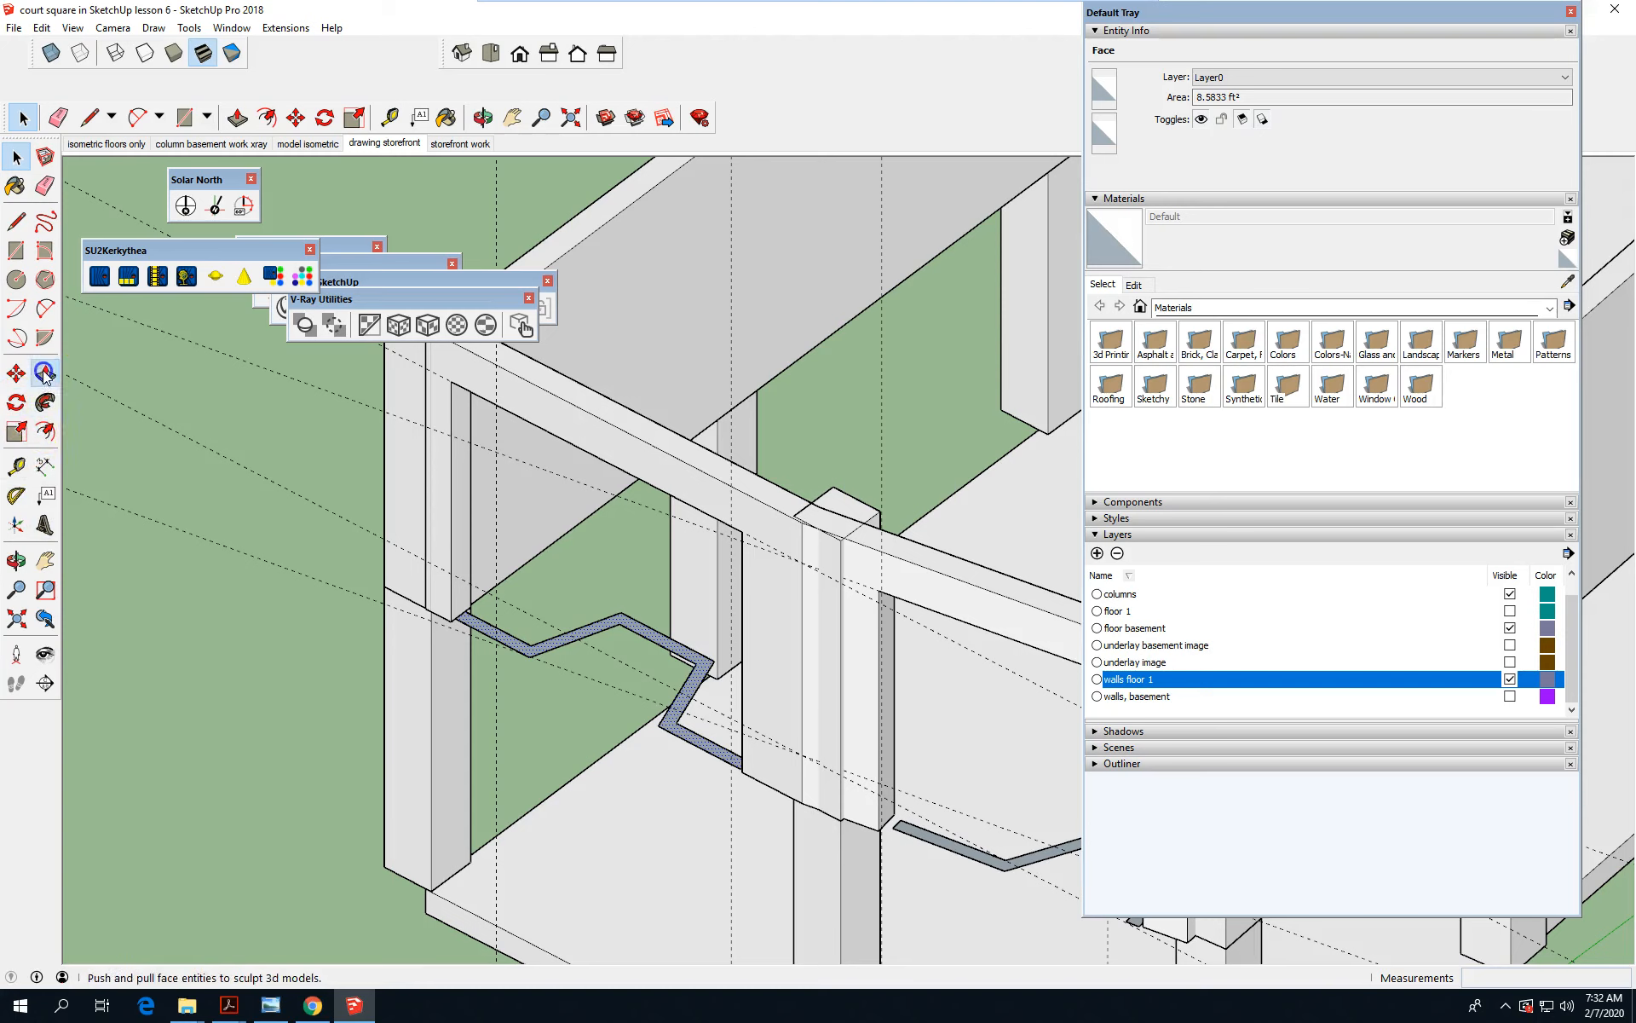
click(532, 645)
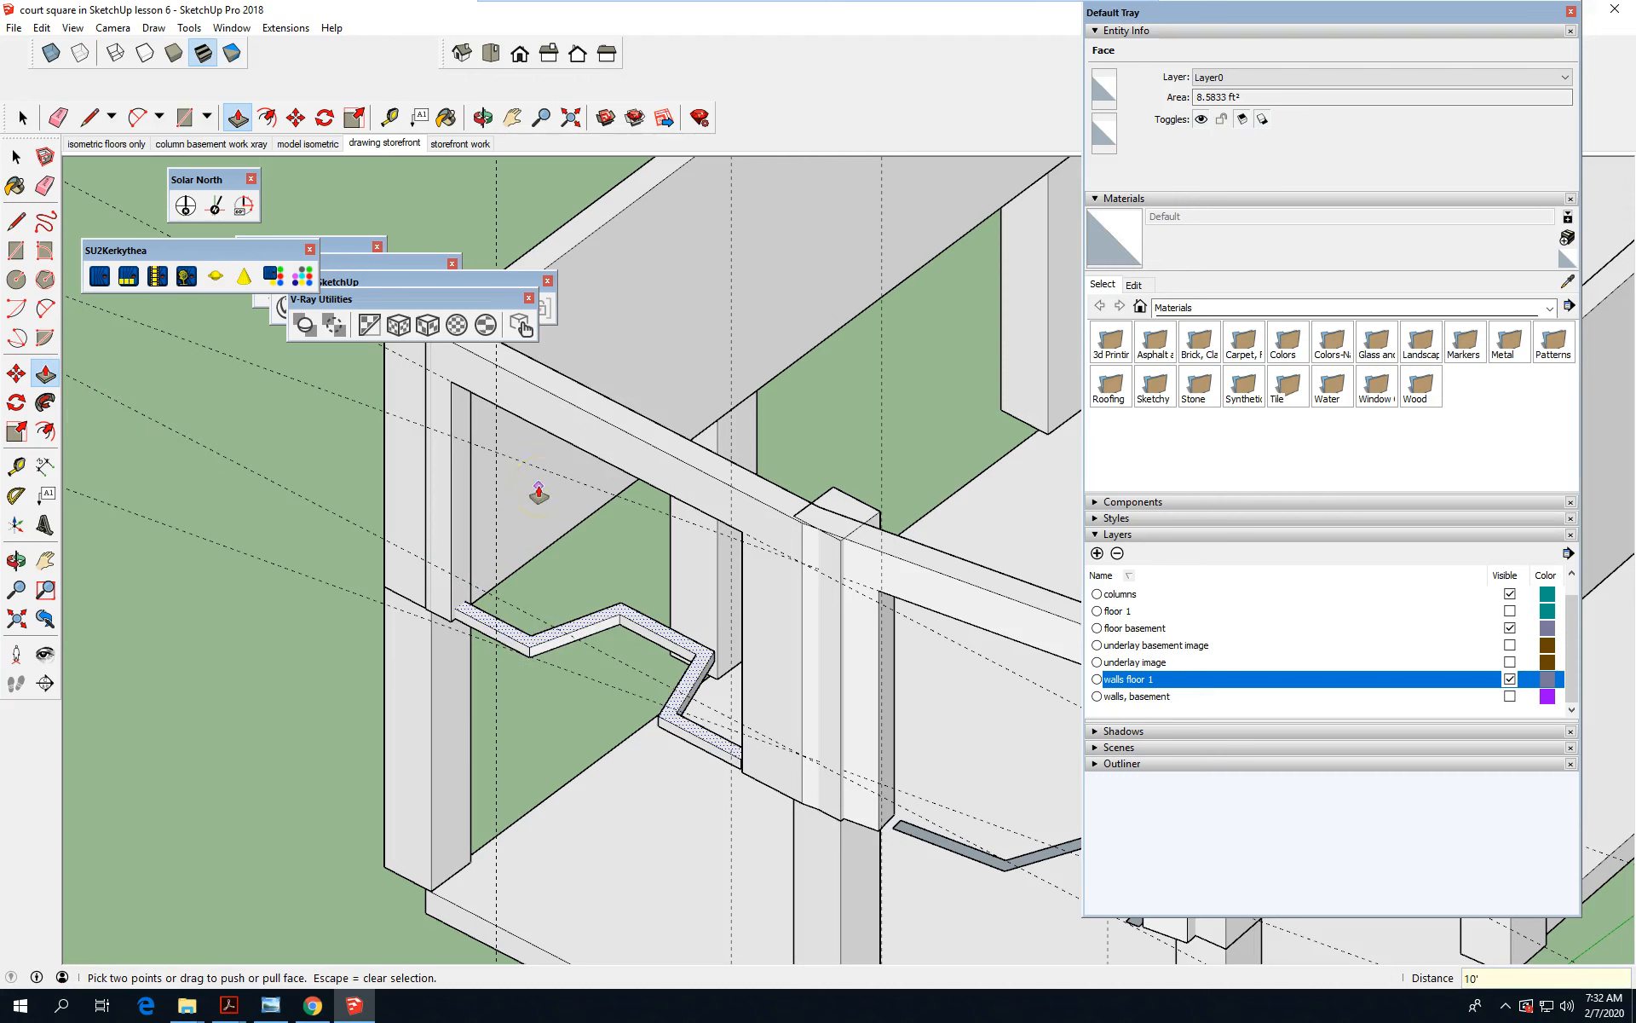
key(Return)
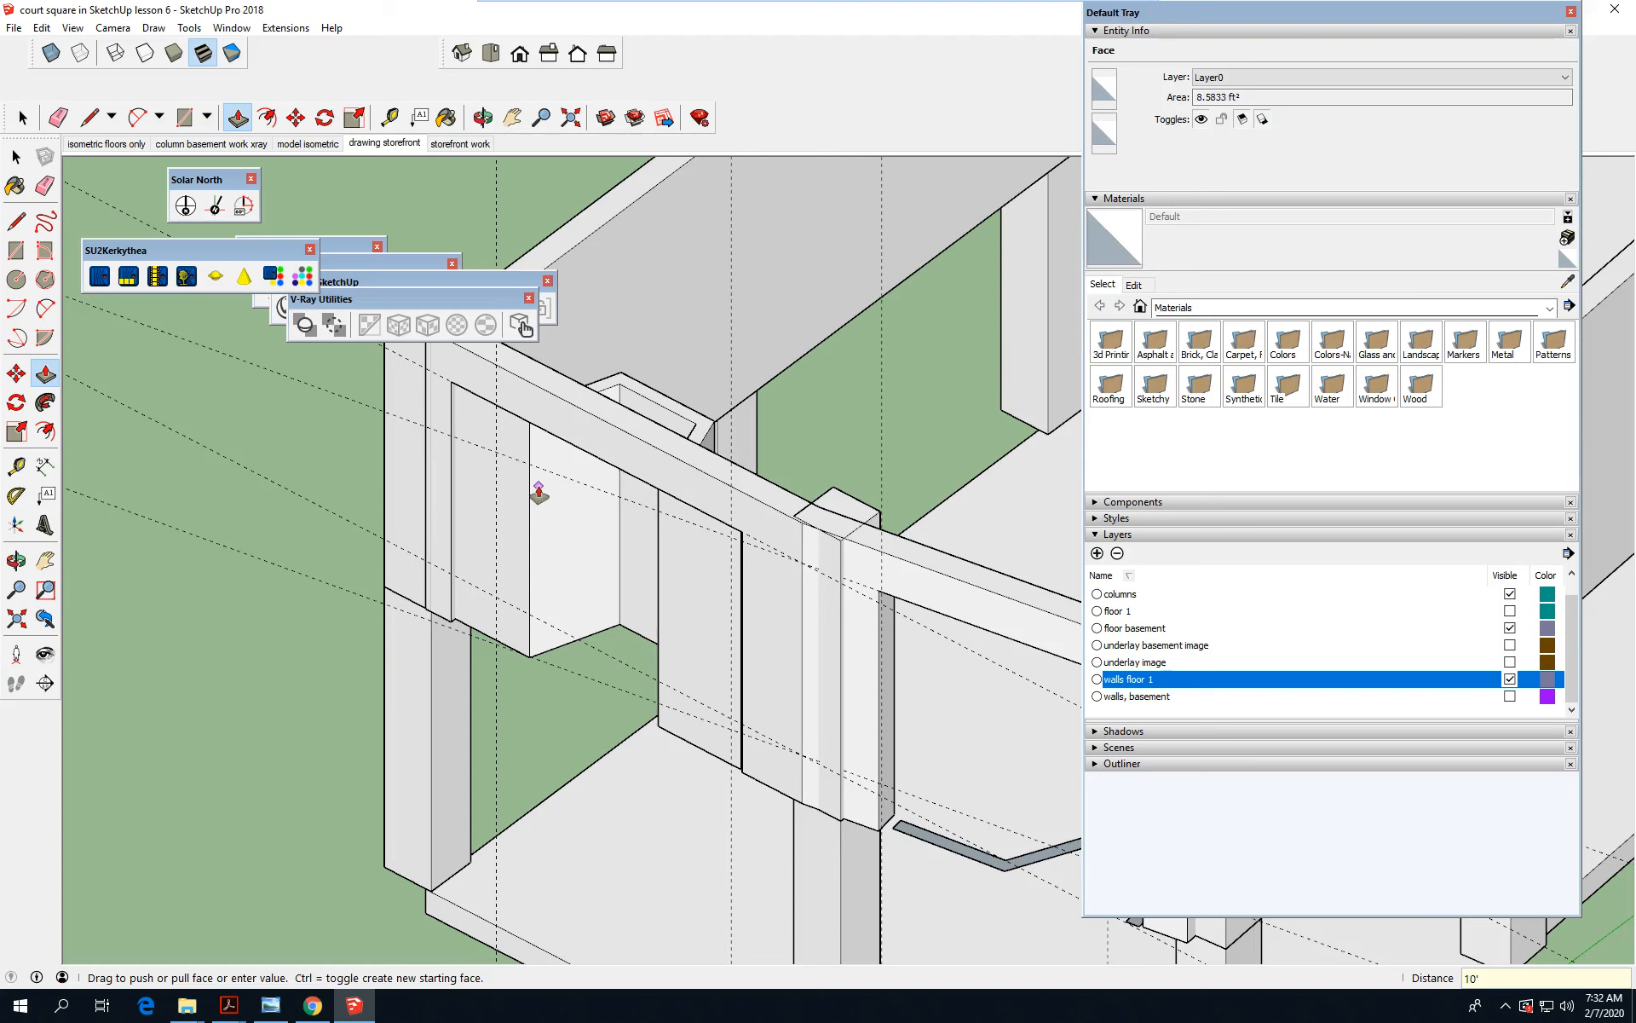
Select all connected geometry of the extruded second storefront and make it a group.
click(17, 156)
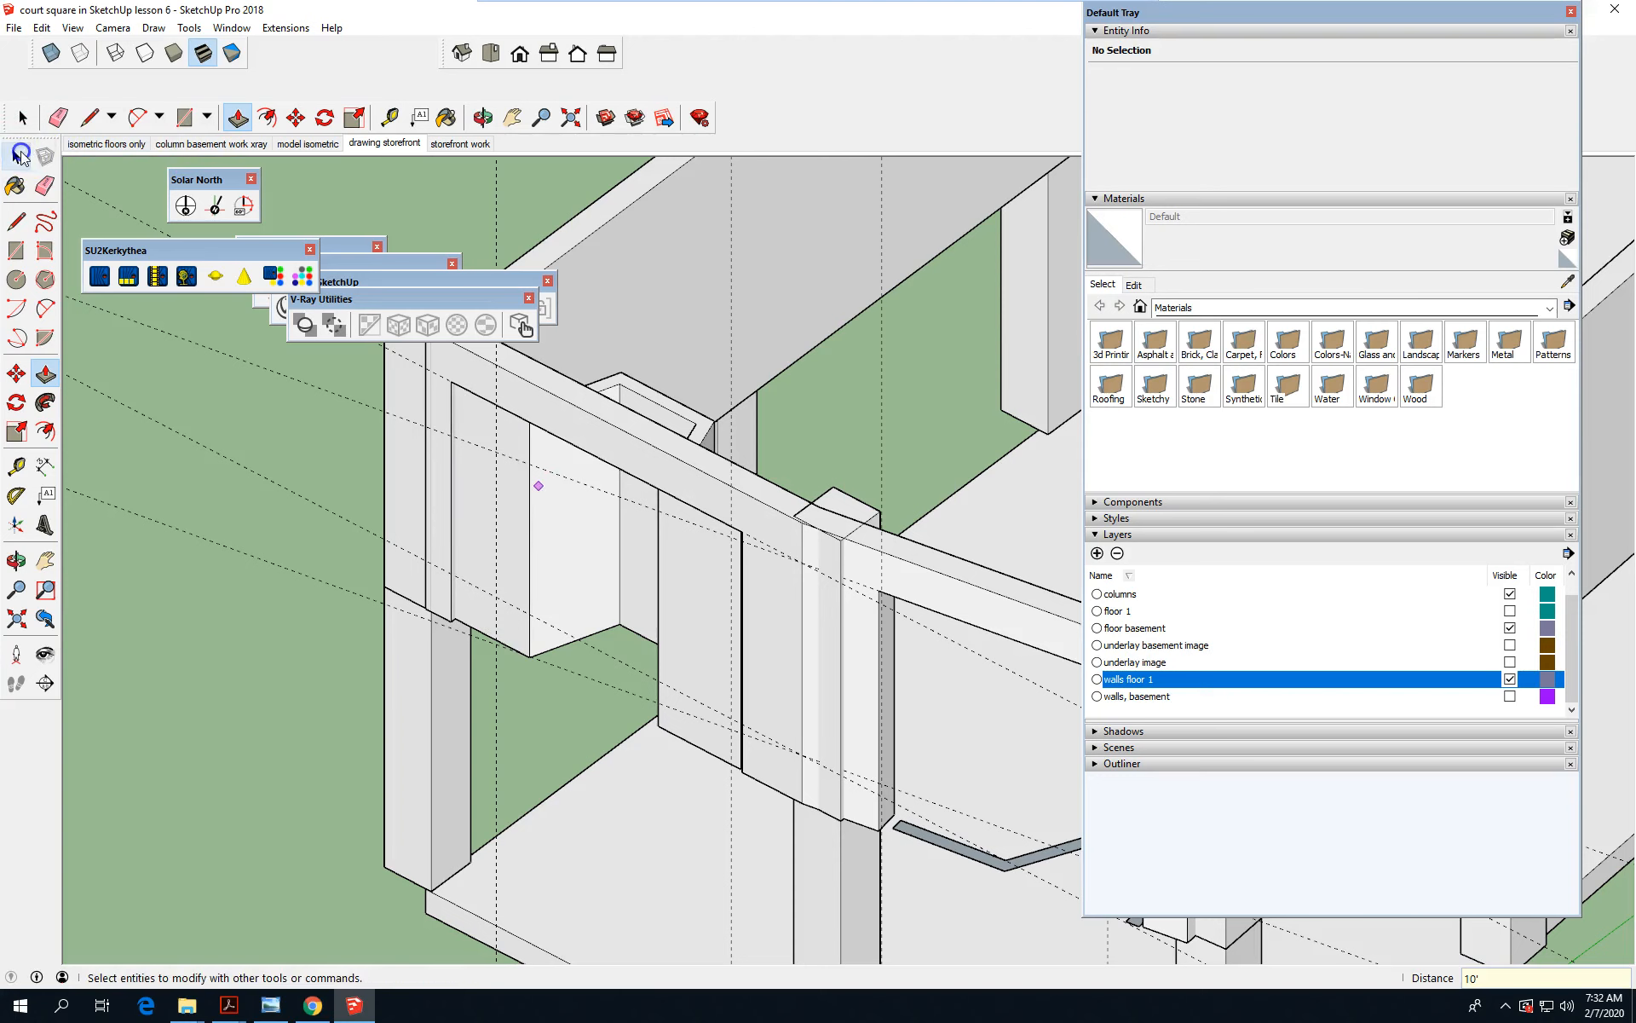
triple_click(586, 545)
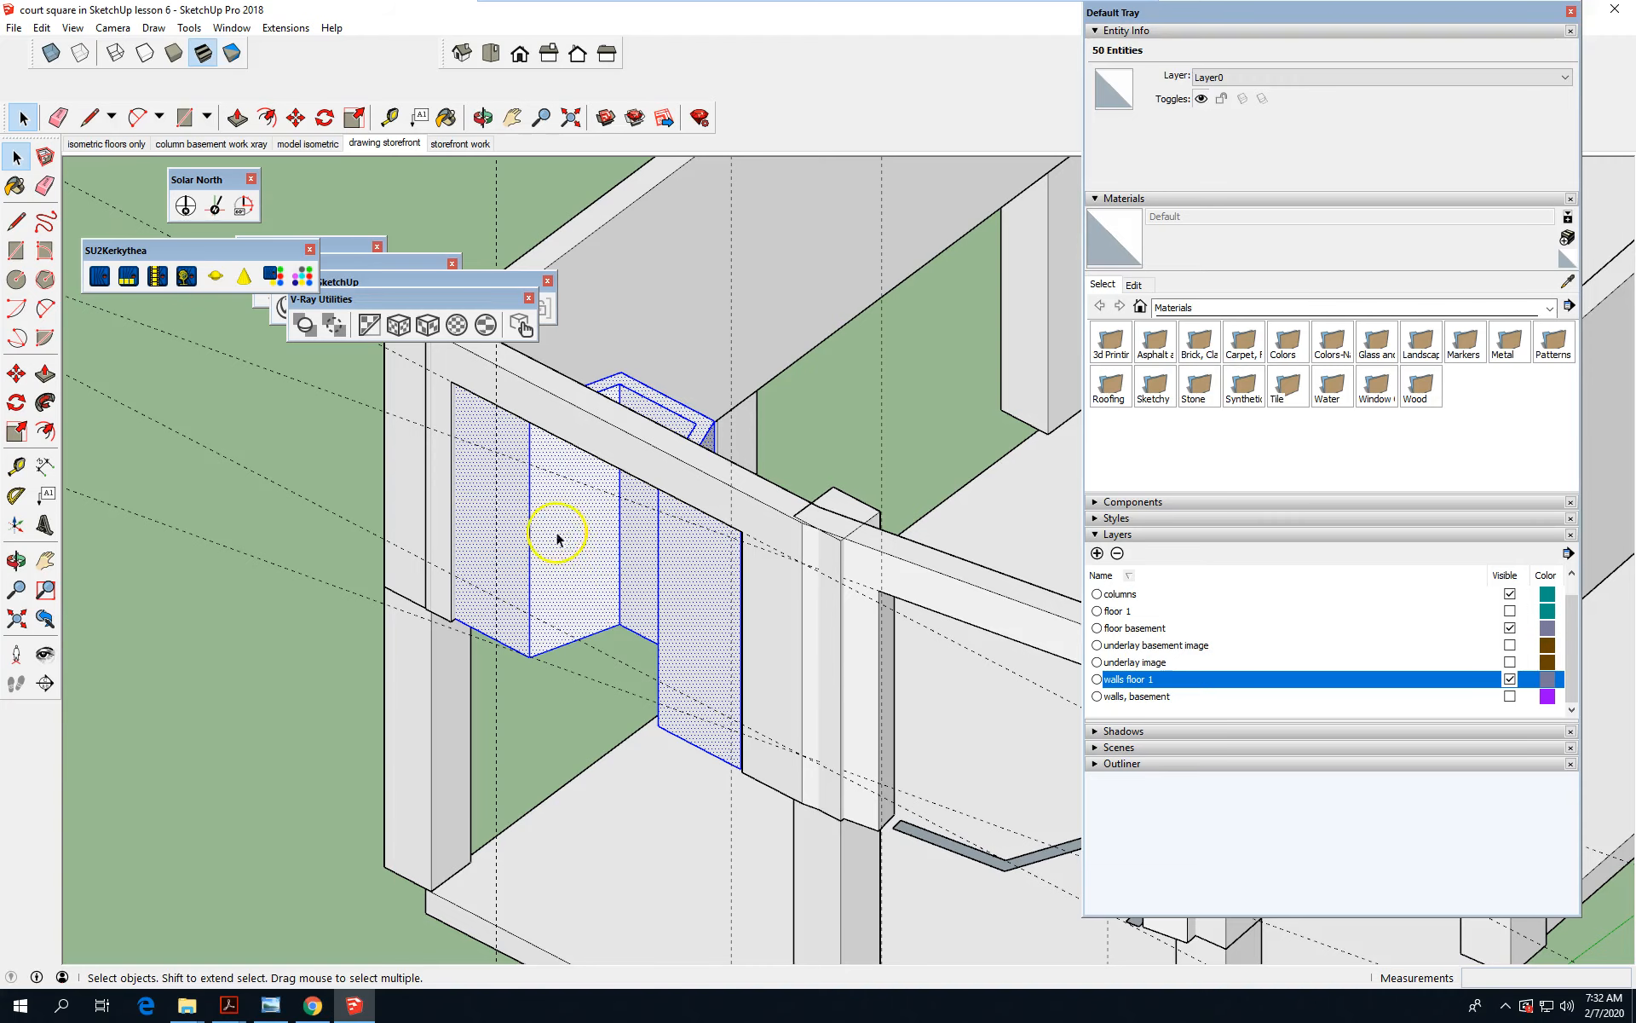
scroll(175, 464, down, 3)
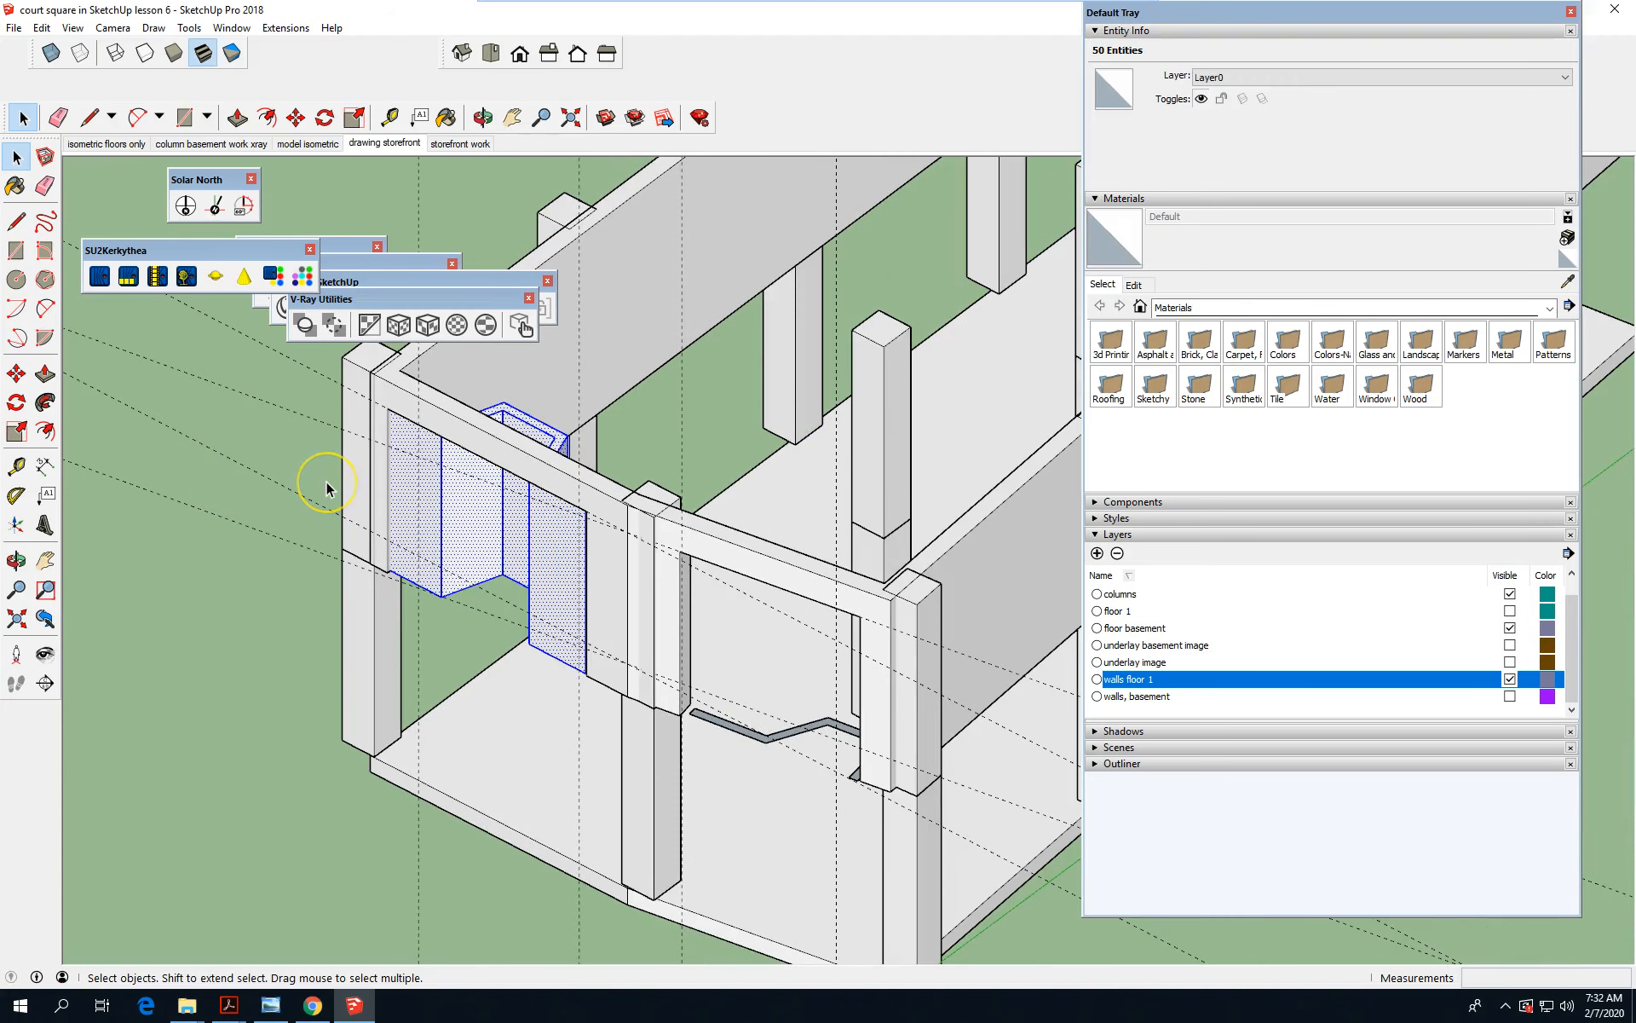
click(17, 109)
click(43, 29)
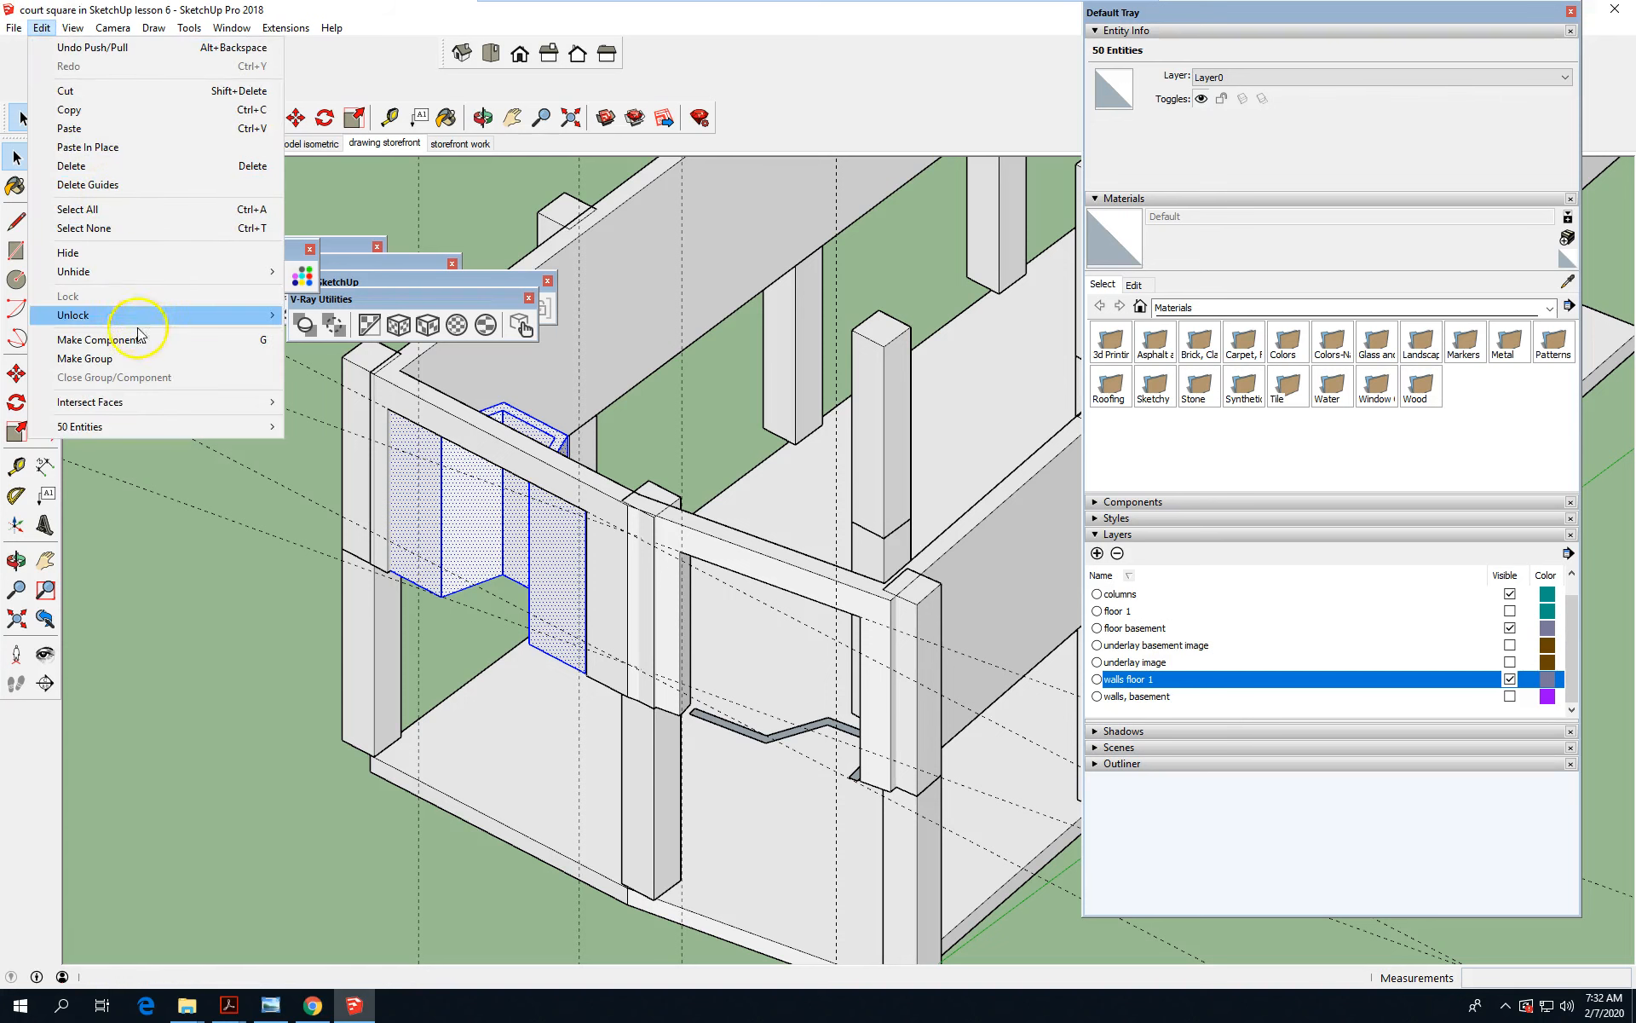
click(124, 359)
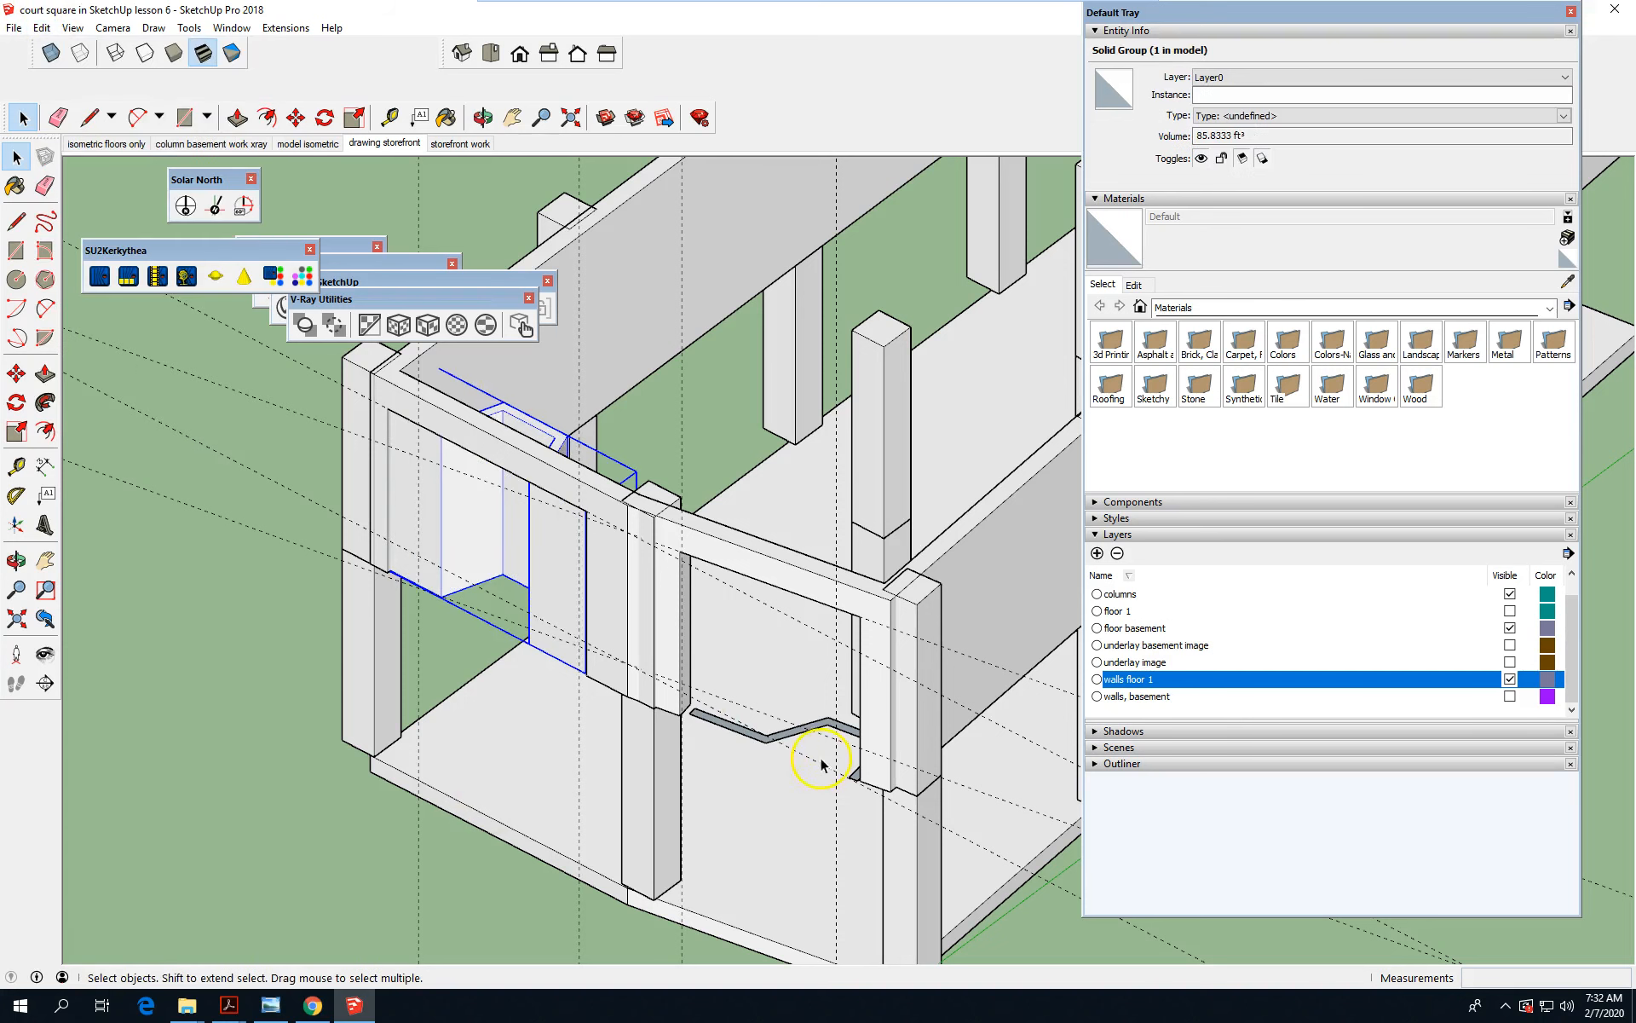
Push/Pull the exit-side storefront's face up 10'.
scroll(805, 740, up, 3)
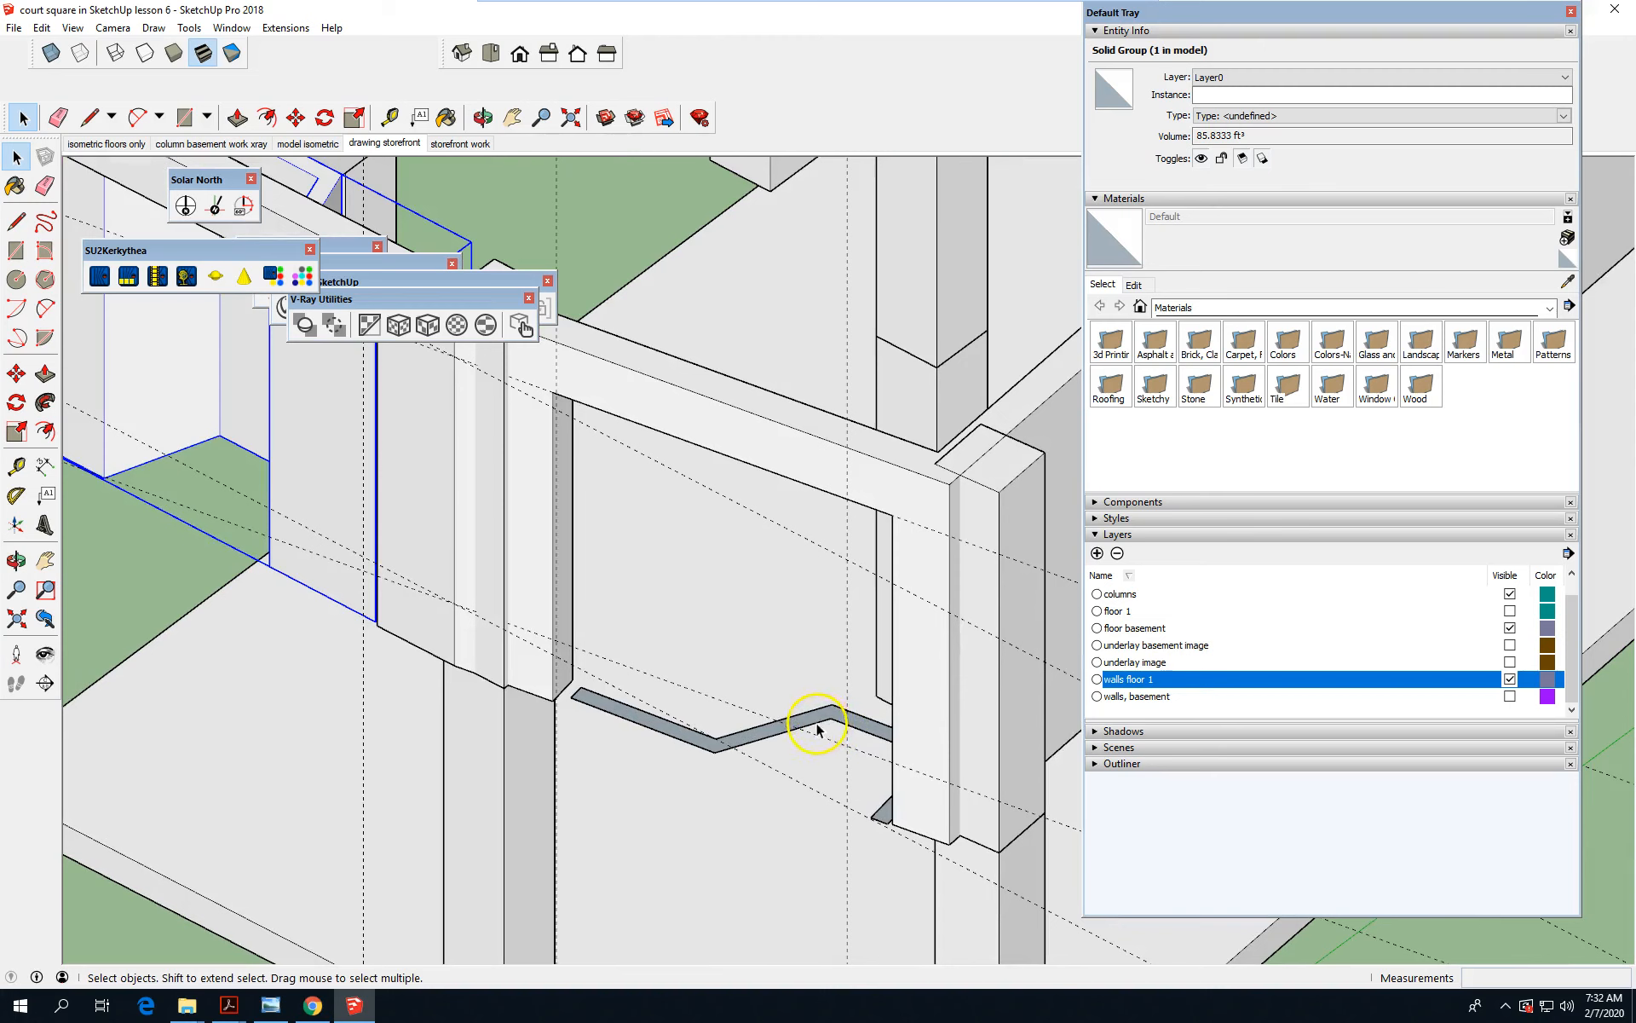
double_click(805, 716)
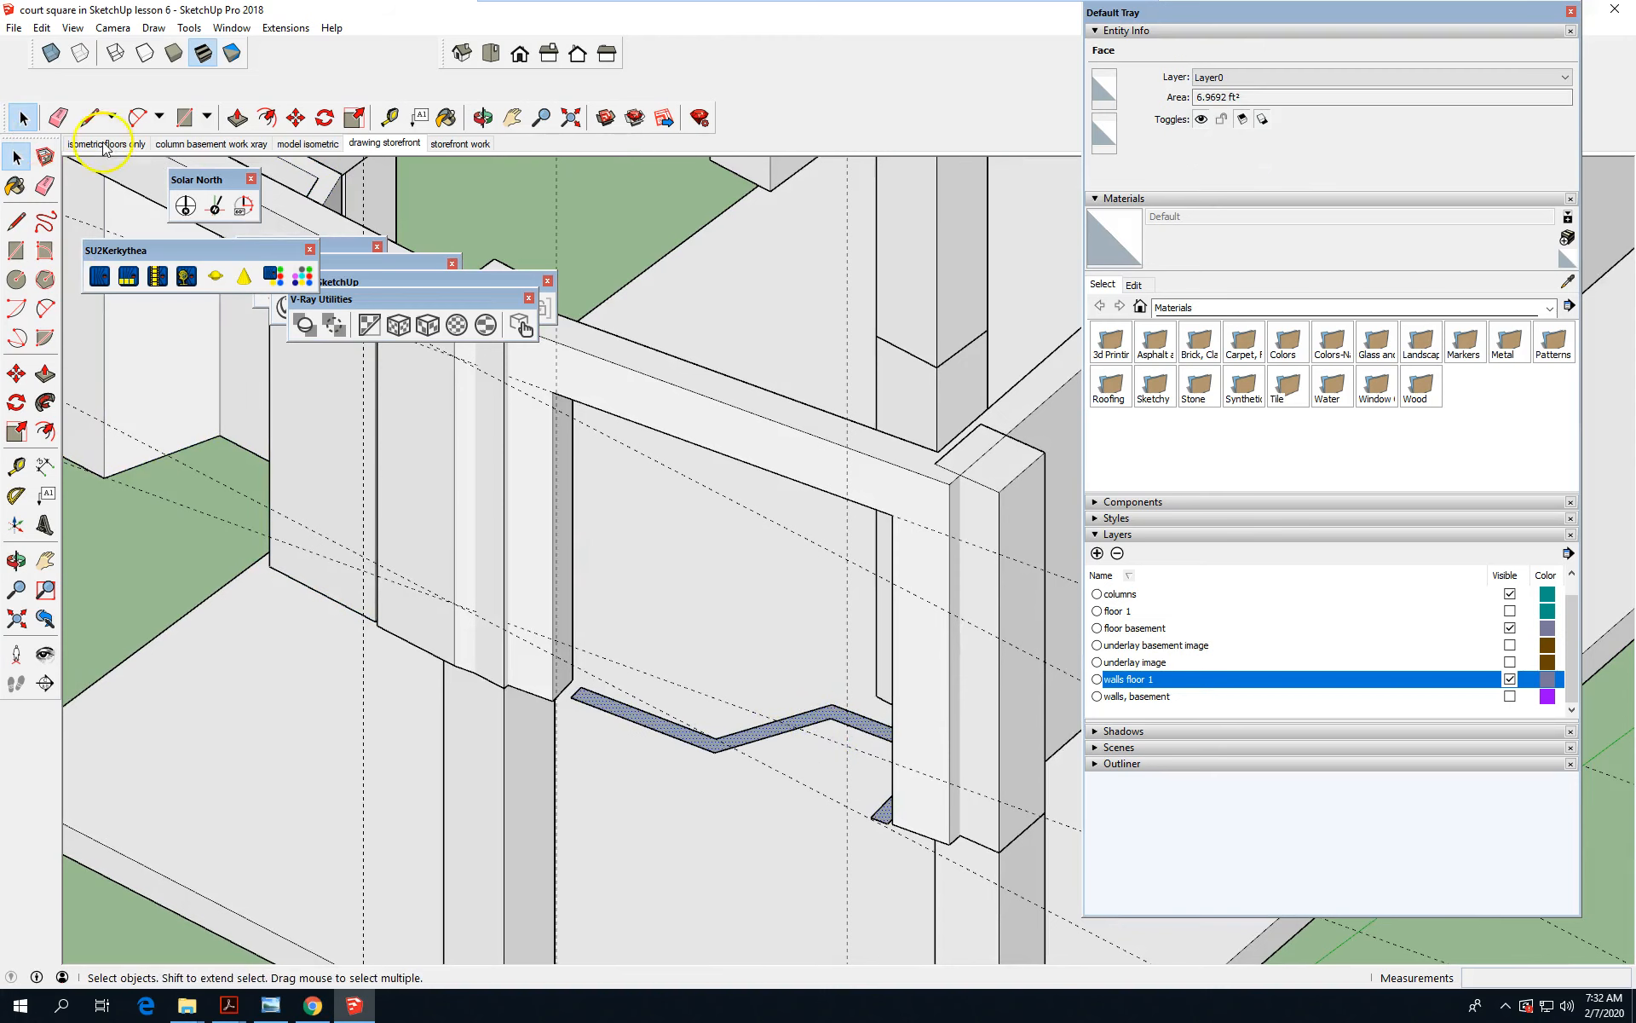
click(238, 118)
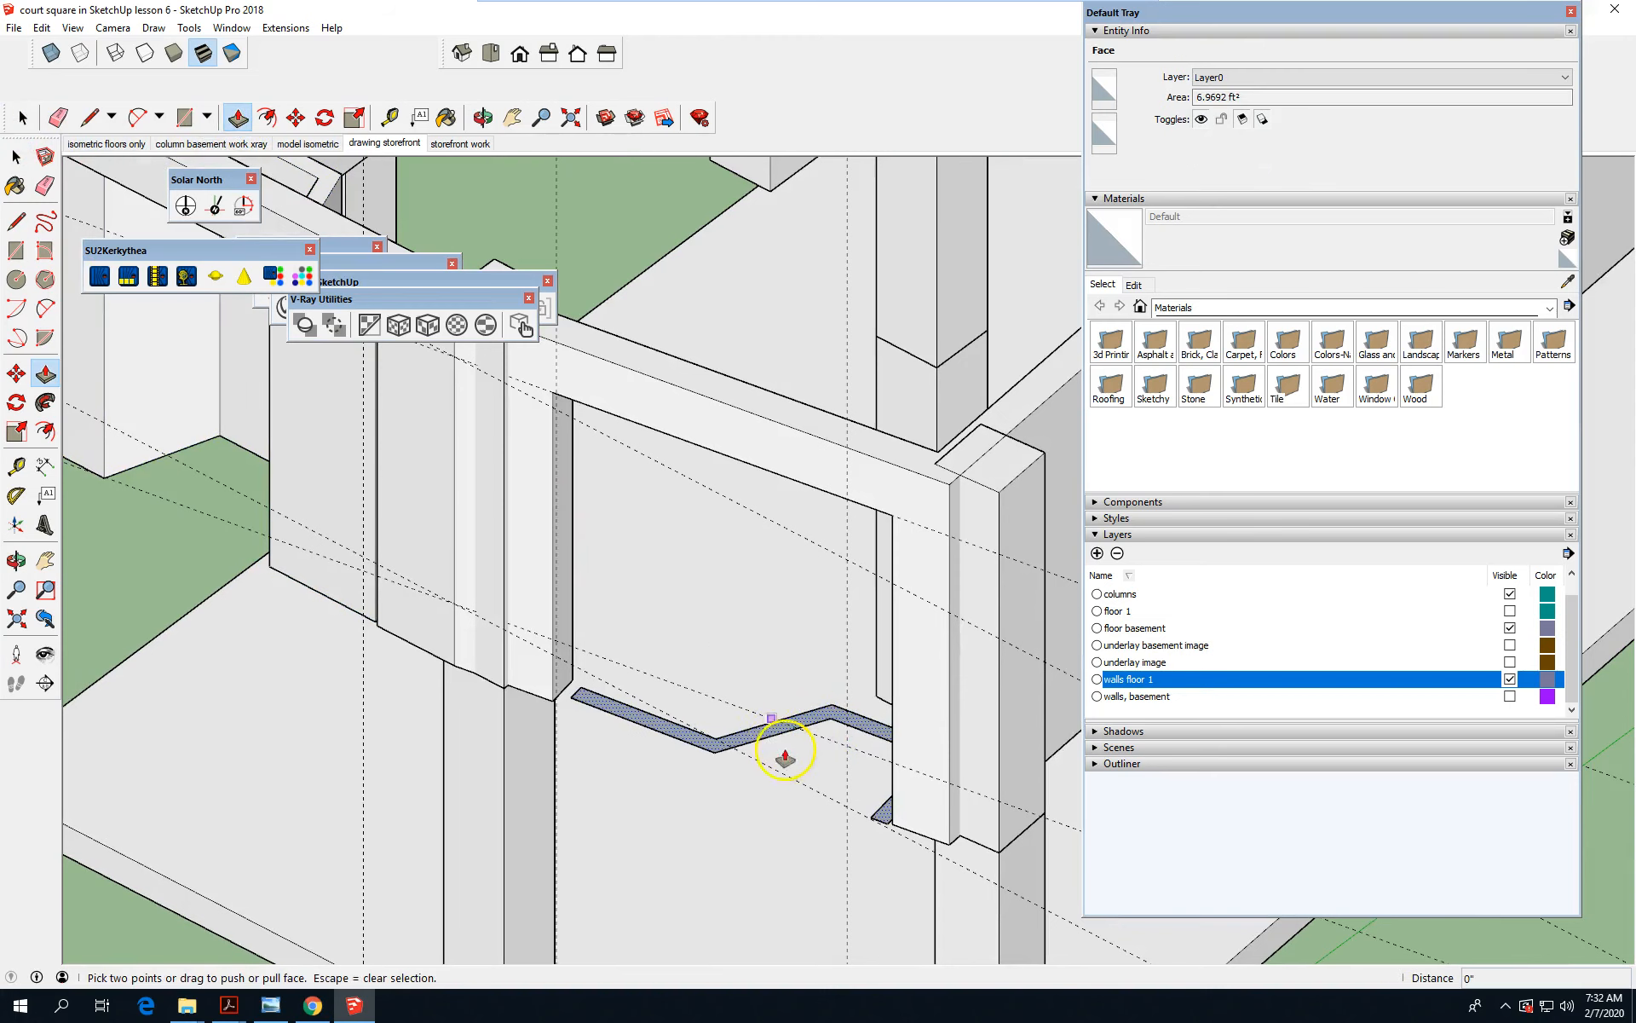
drag(768, 735, 773, 588)
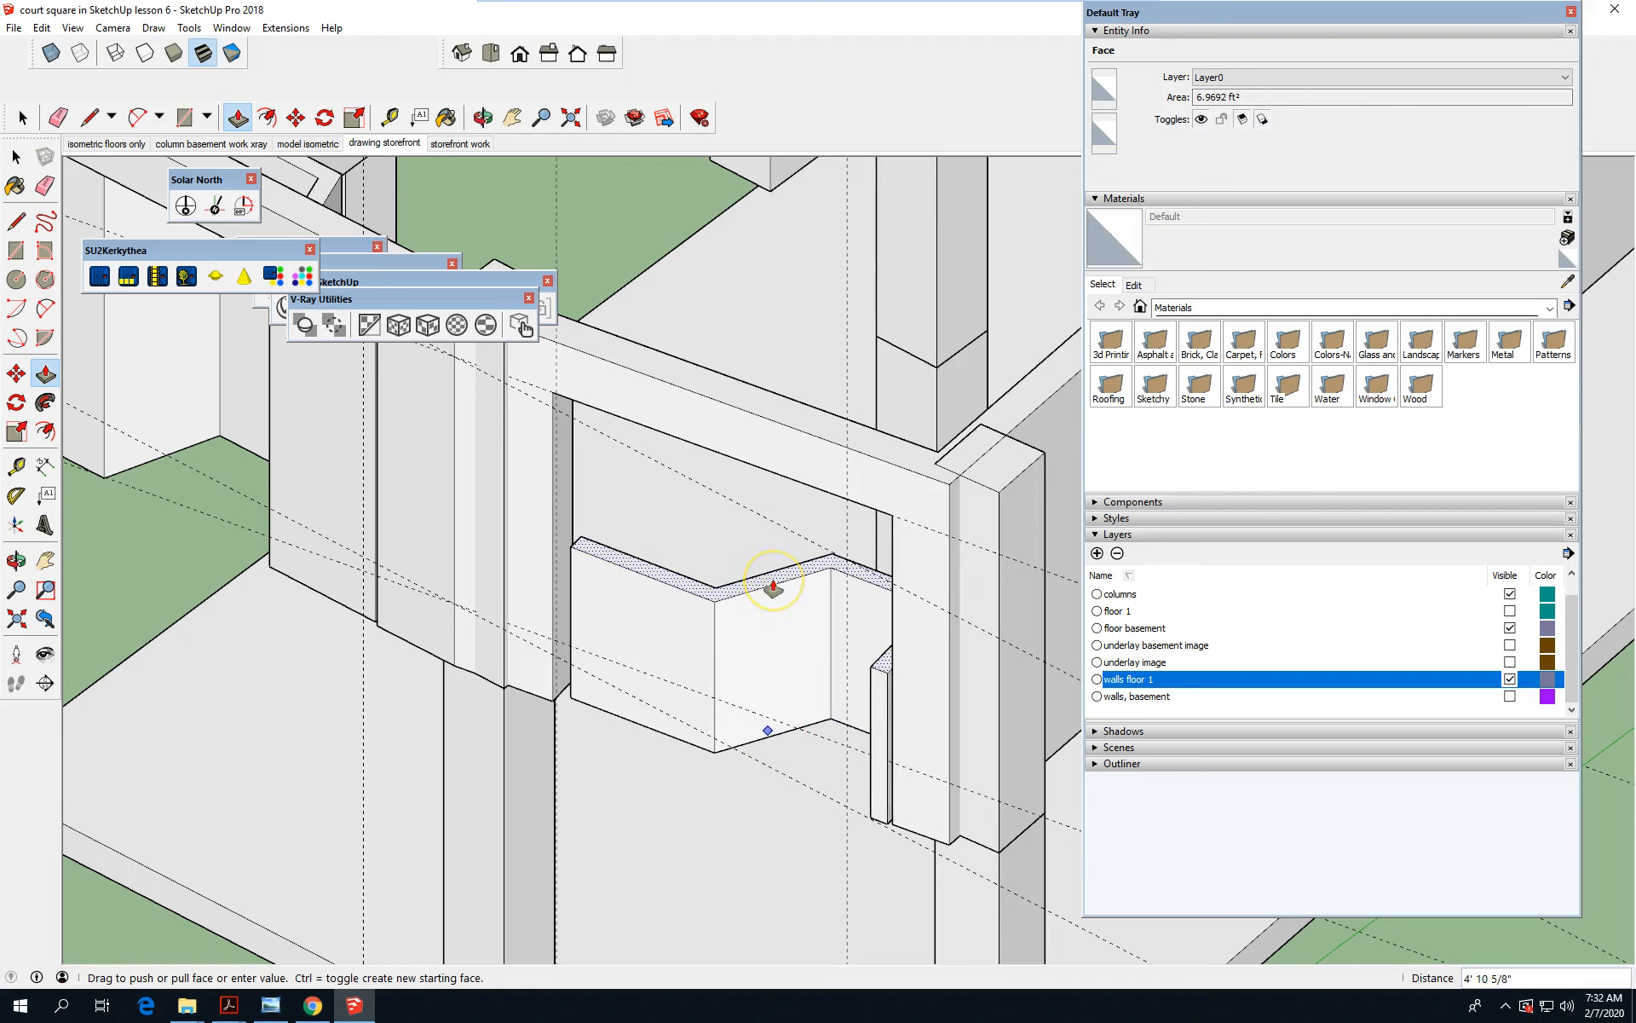
text(10')
key(Return)
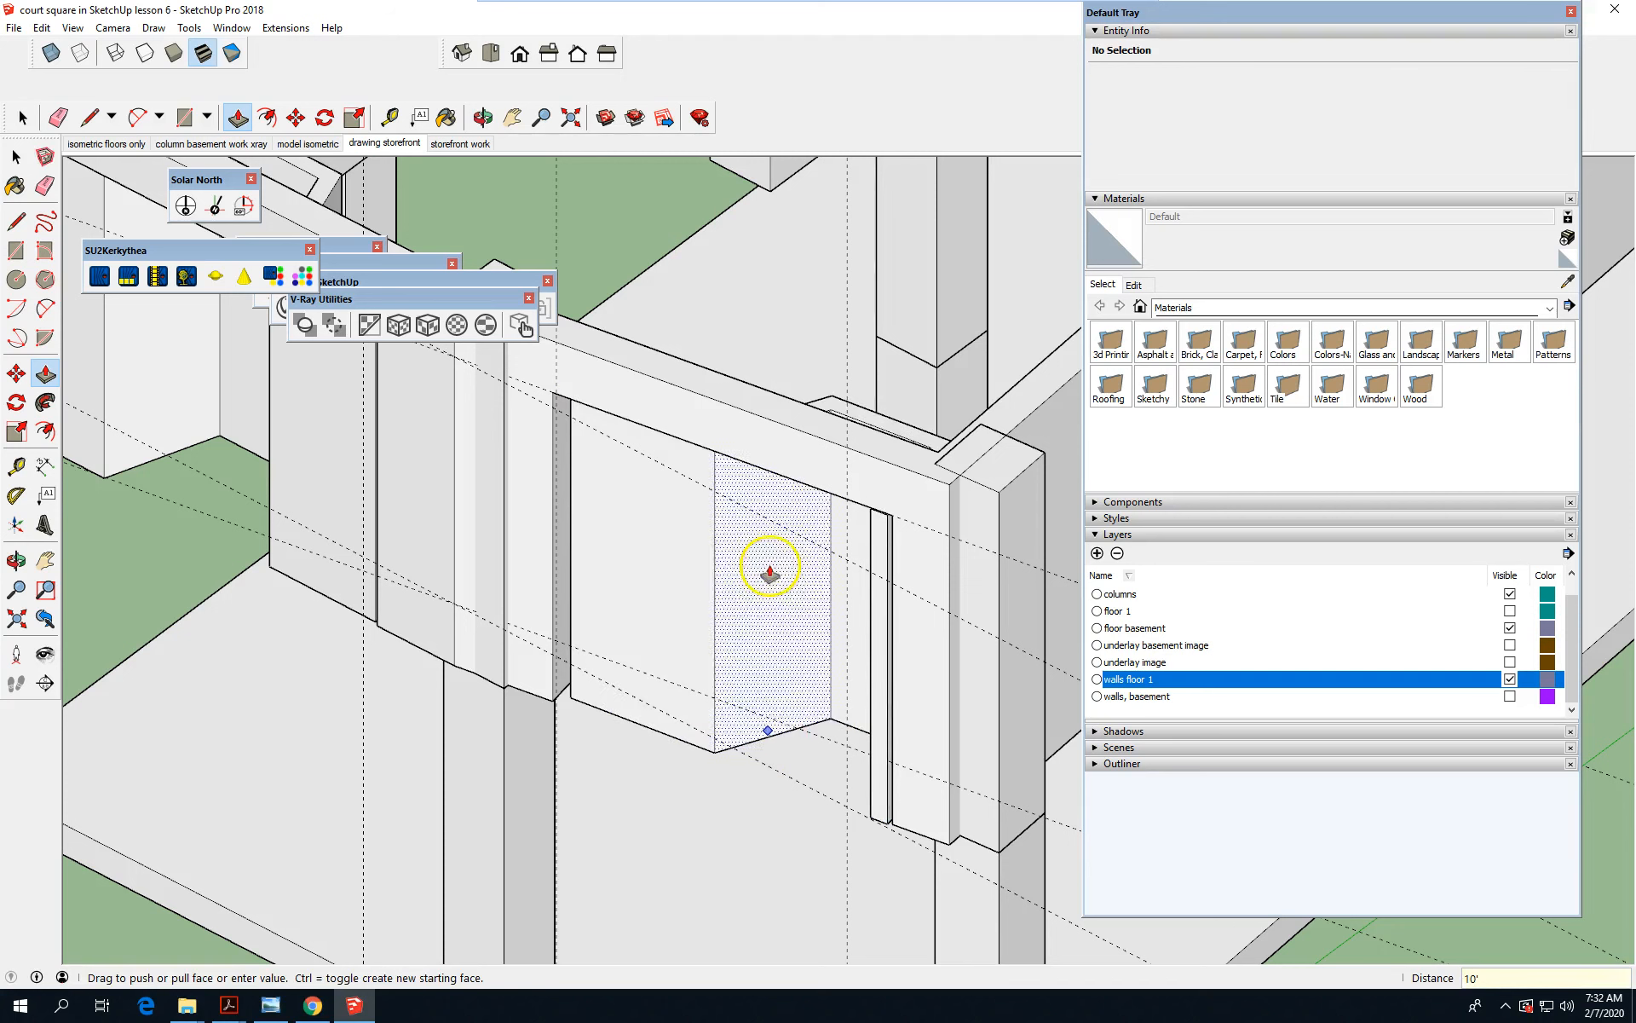
Select all connected geometry of the extruded exit-side storefront, make it a group and clear the selection.
click(16, 156)
click(723, 535)
triple_click(724, 535)
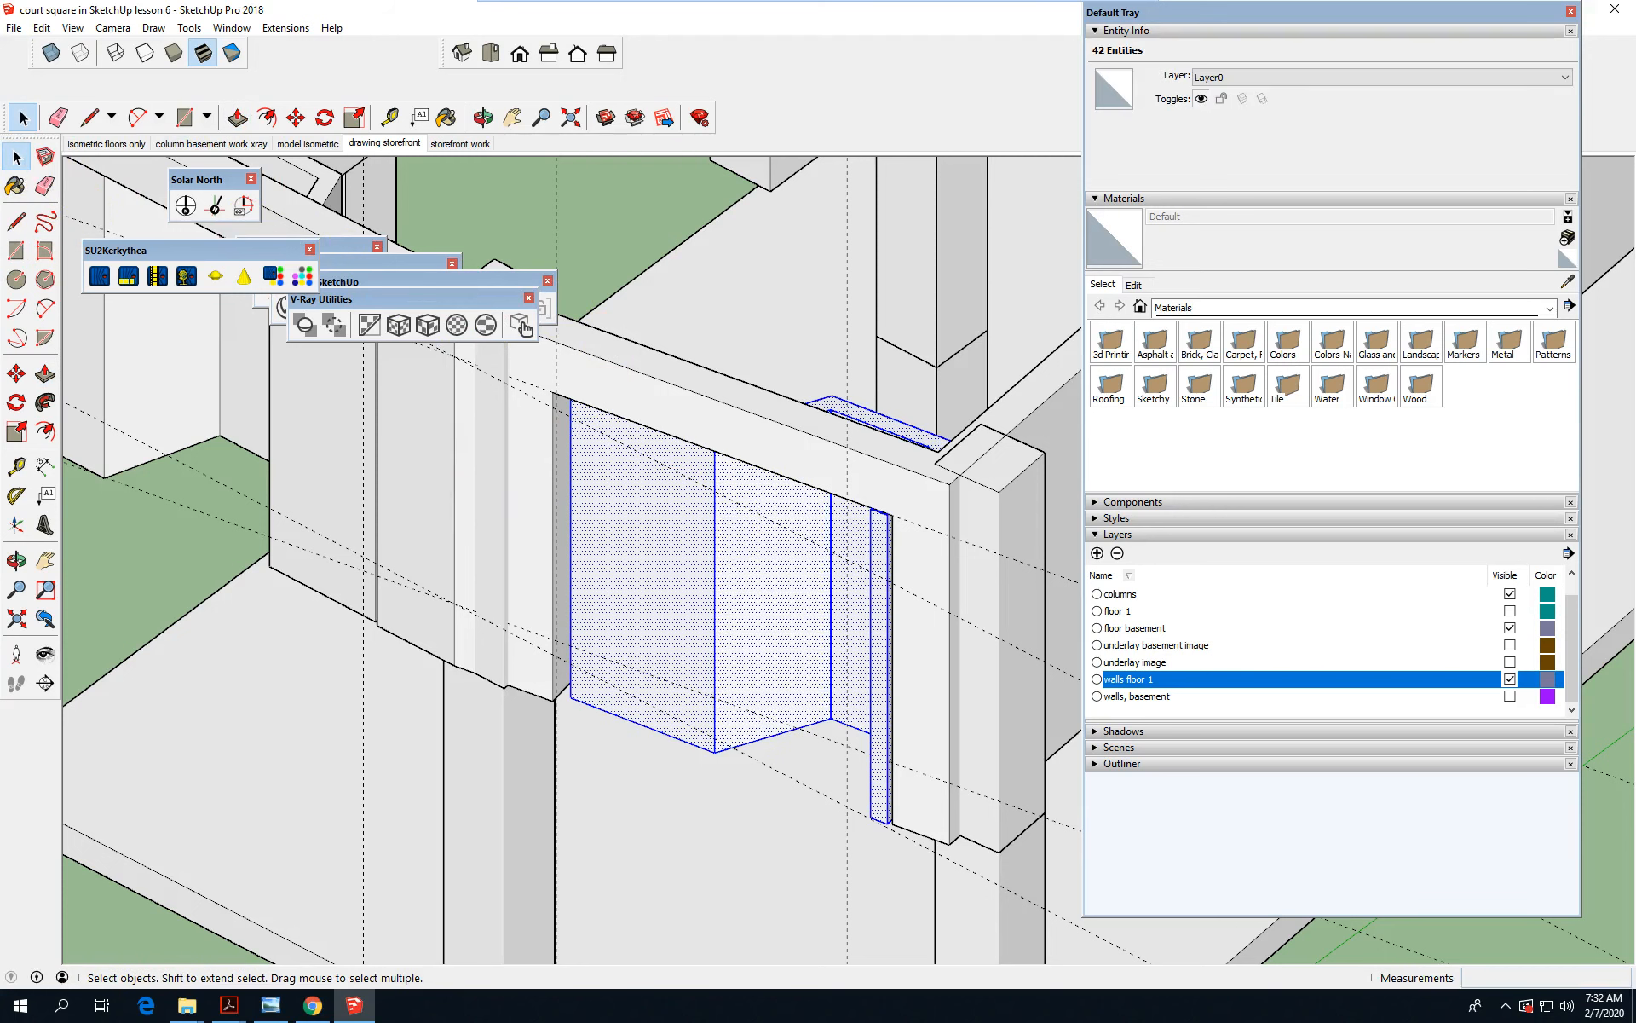
click(39, 25)
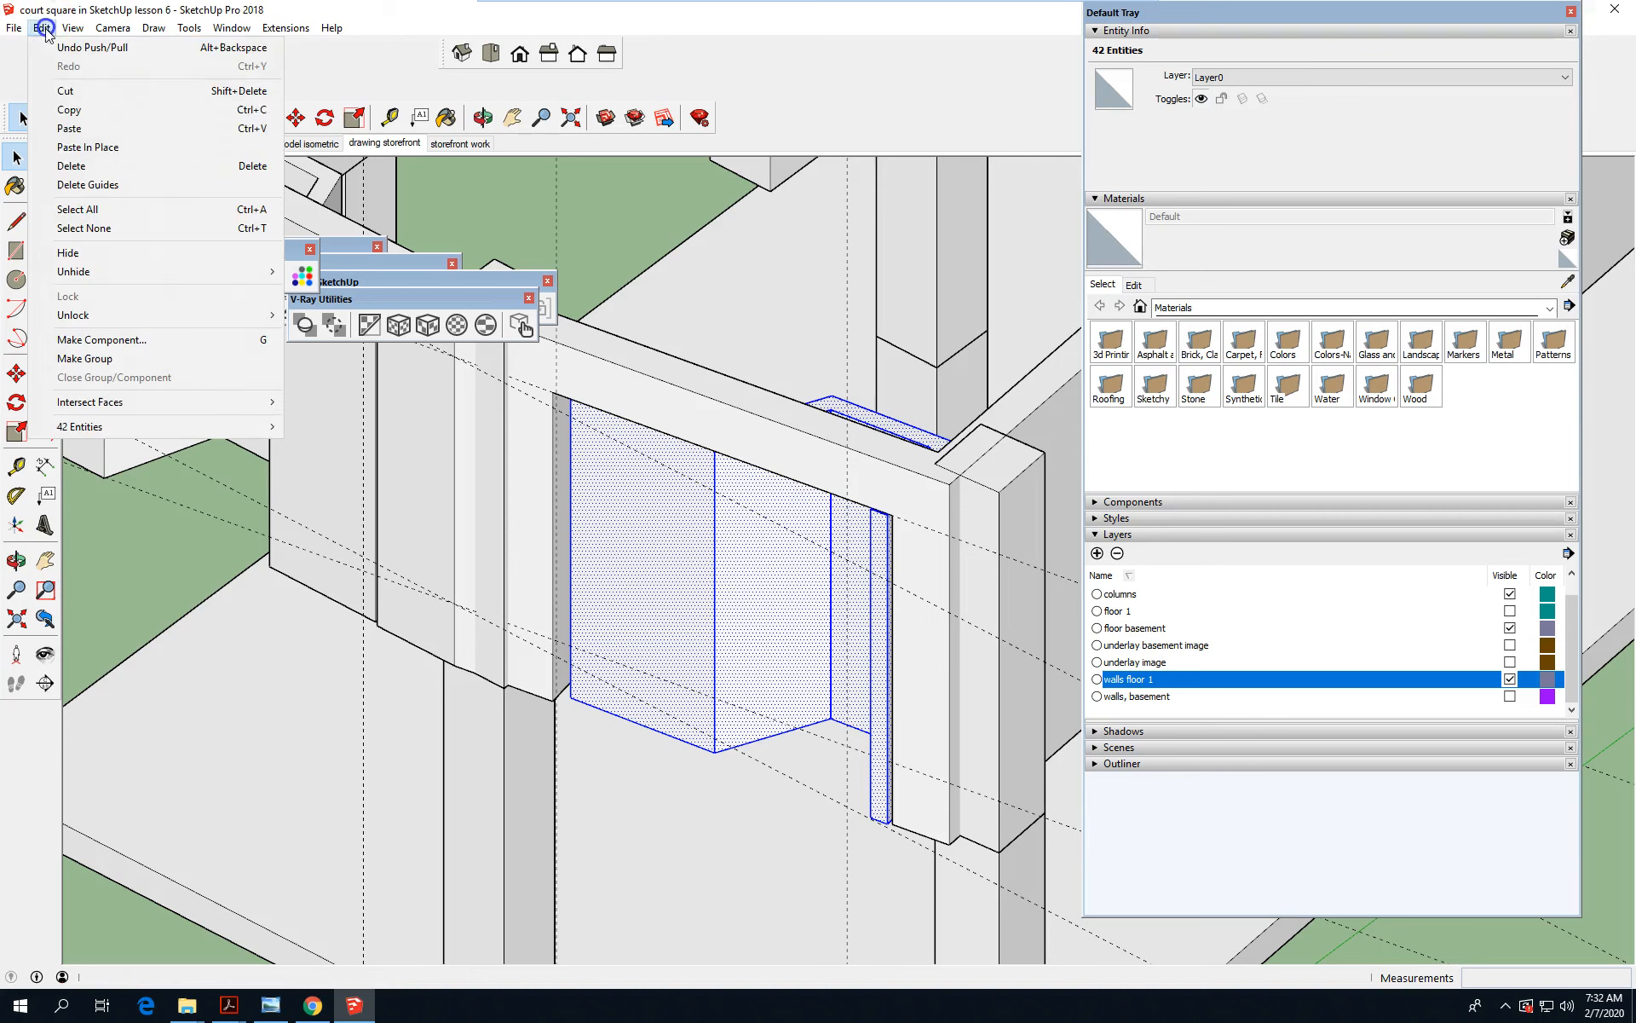
mouse_move(132, 280)
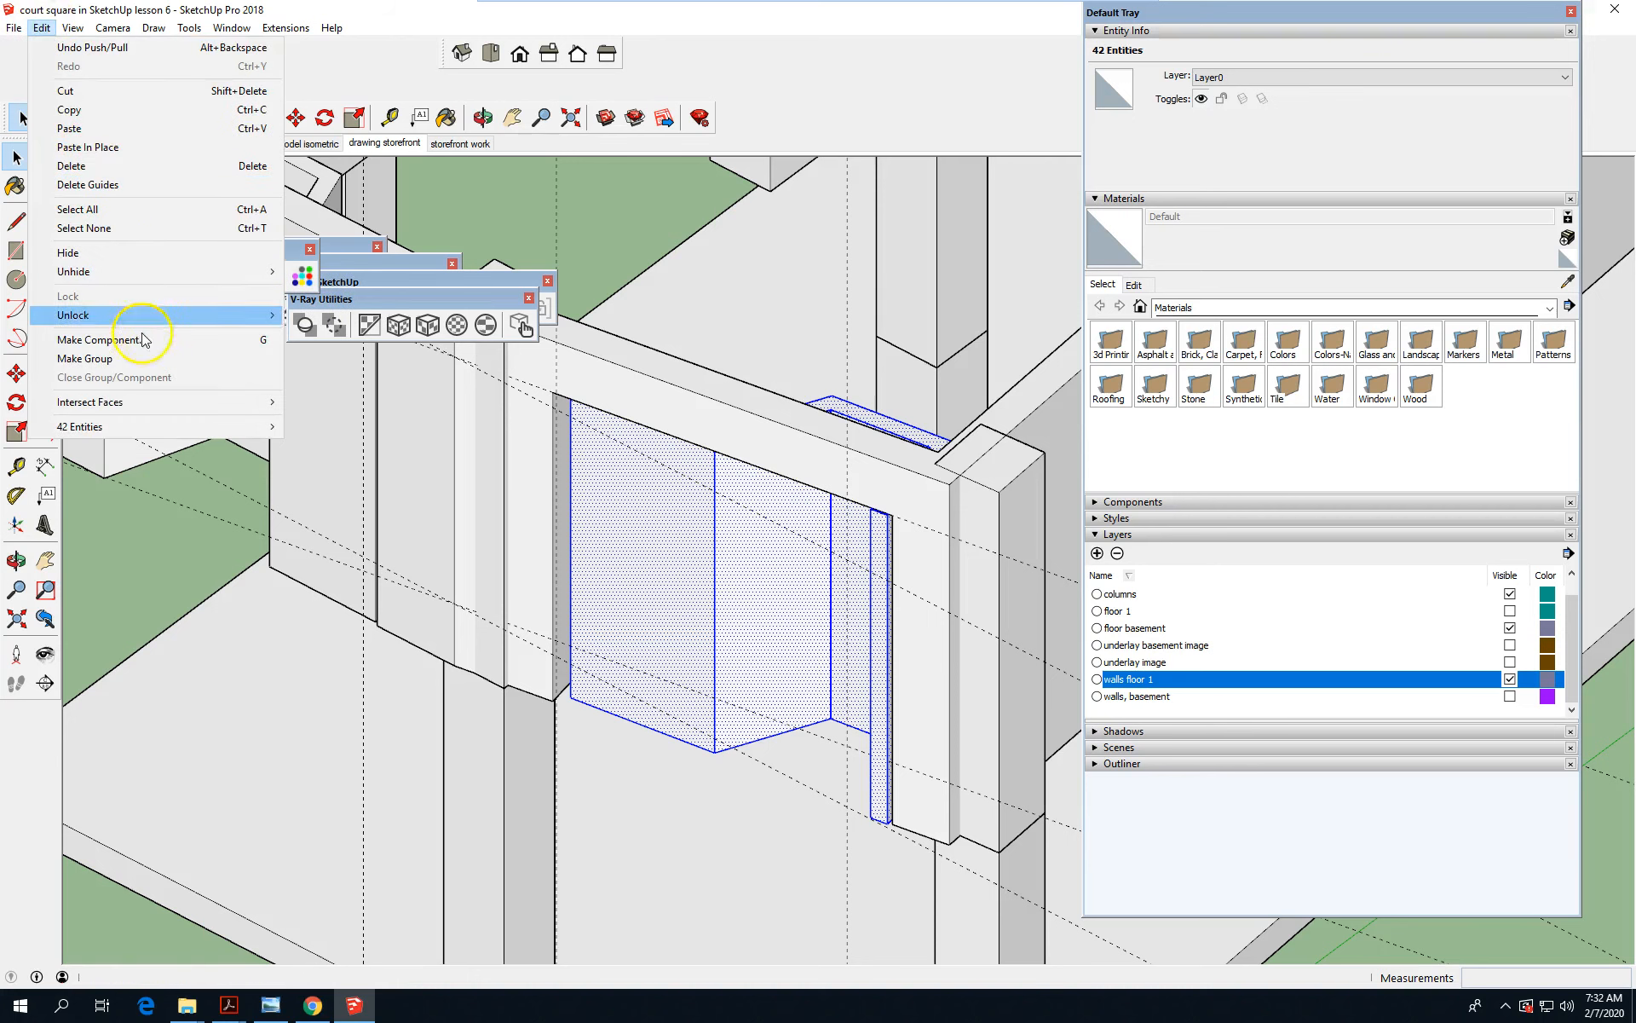
click(128, 359)
scroll(610, 444, down, 3)
scroll(705, 483, down, 4)
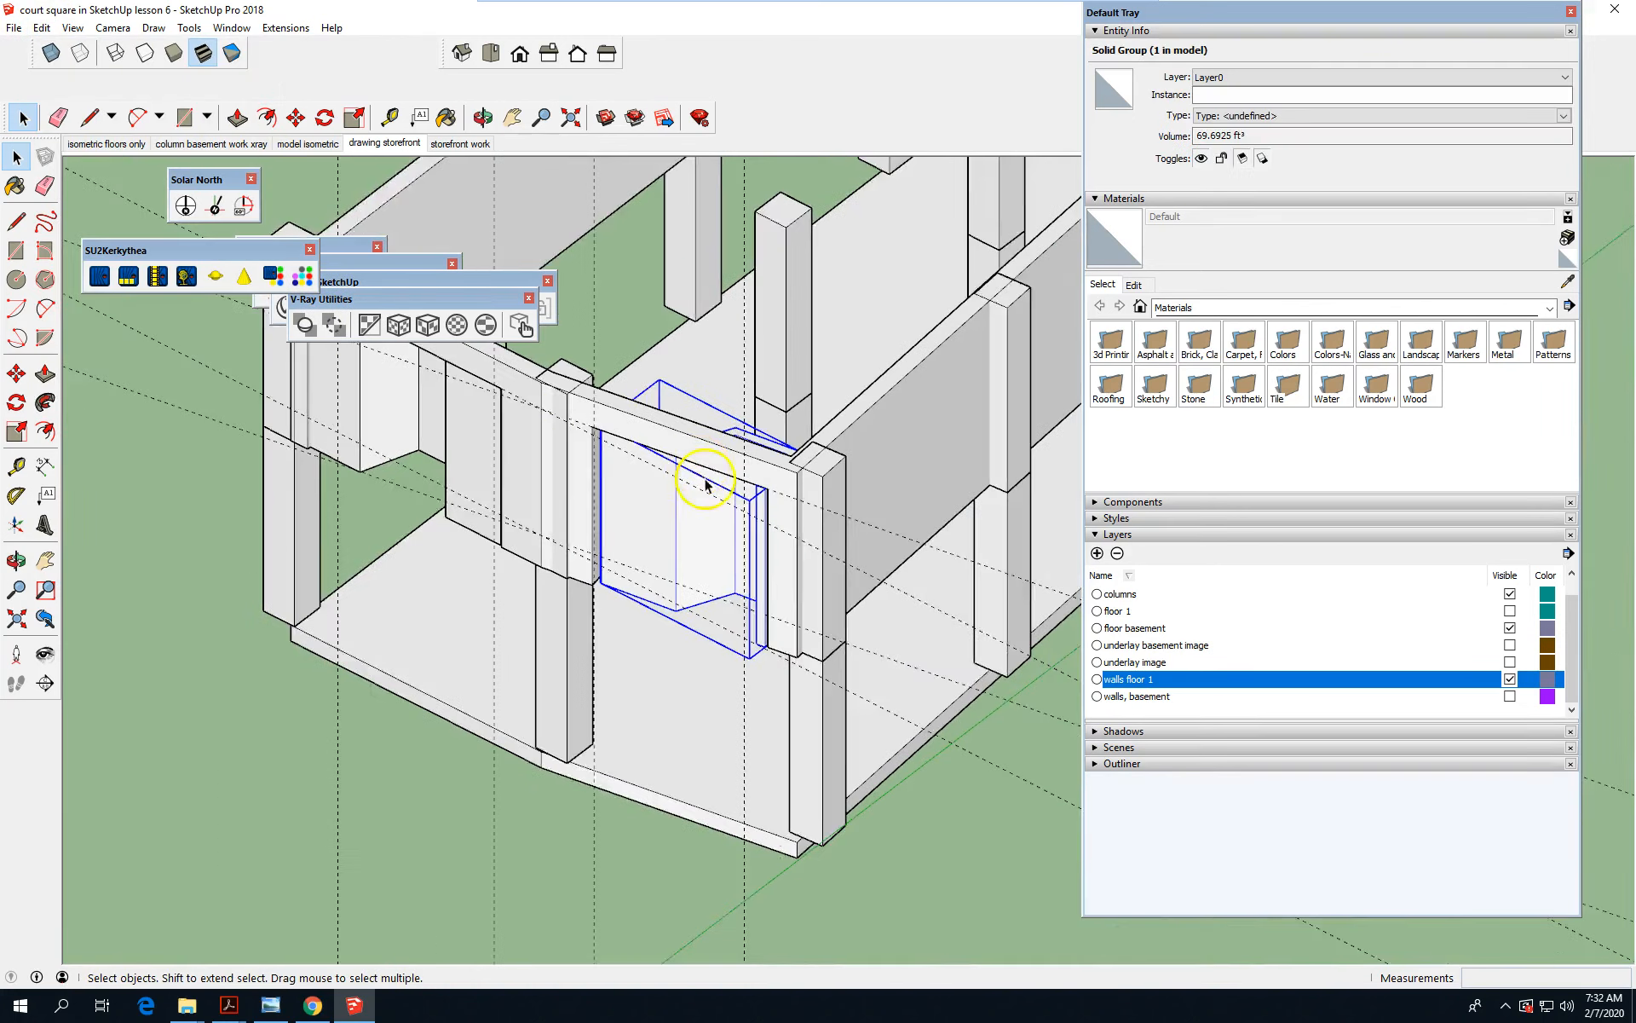
click(246, 917)
Select the storefront group left of the central pier and choose the Translucent Glass Blue material from the Glass and Mirrors collection.
scroll(668, 652, up, 2)
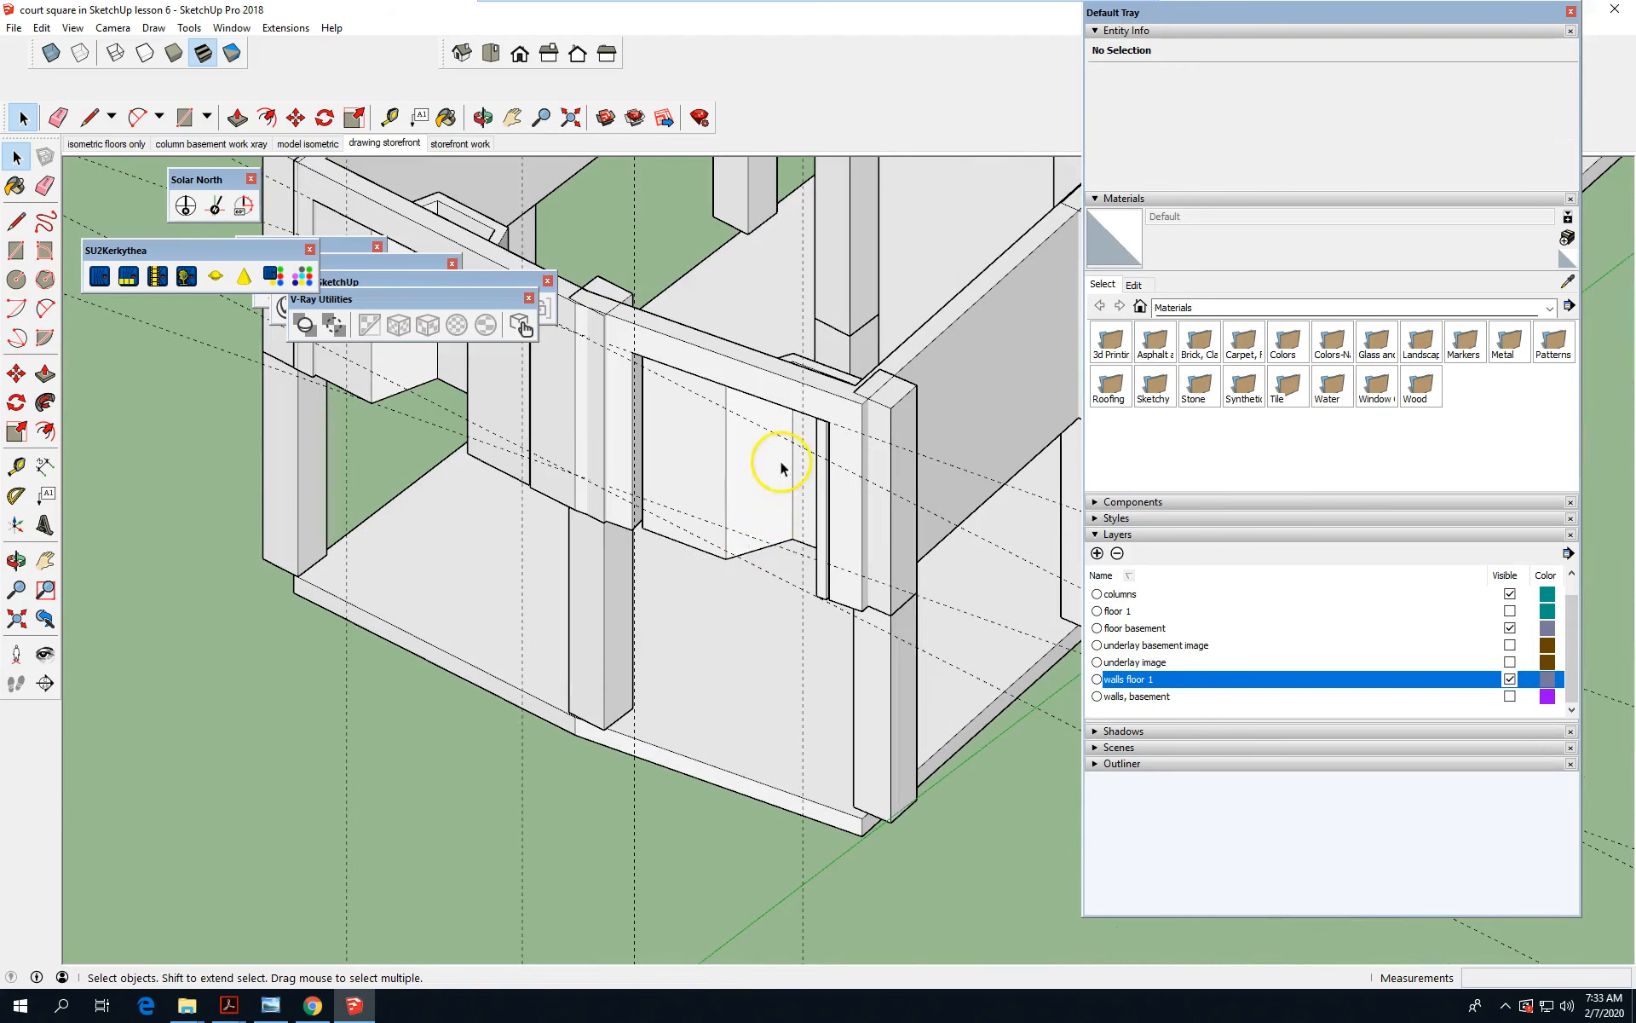
scroll(950, 775, down, 1)
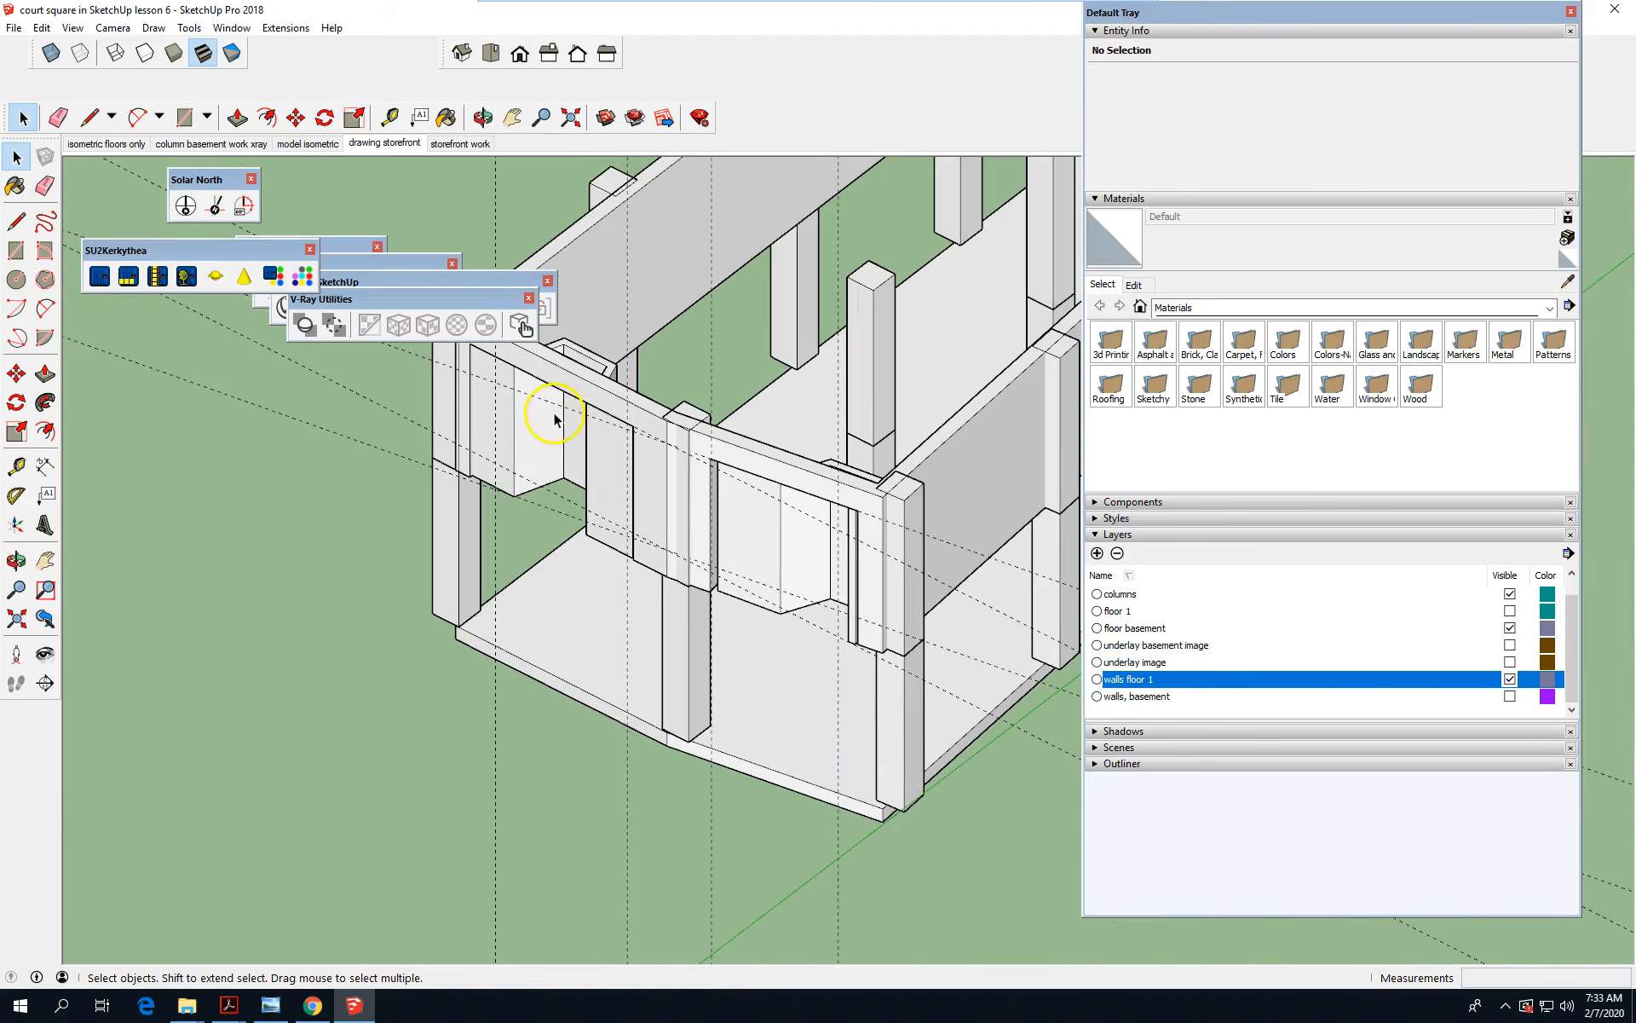
click(596, 484)
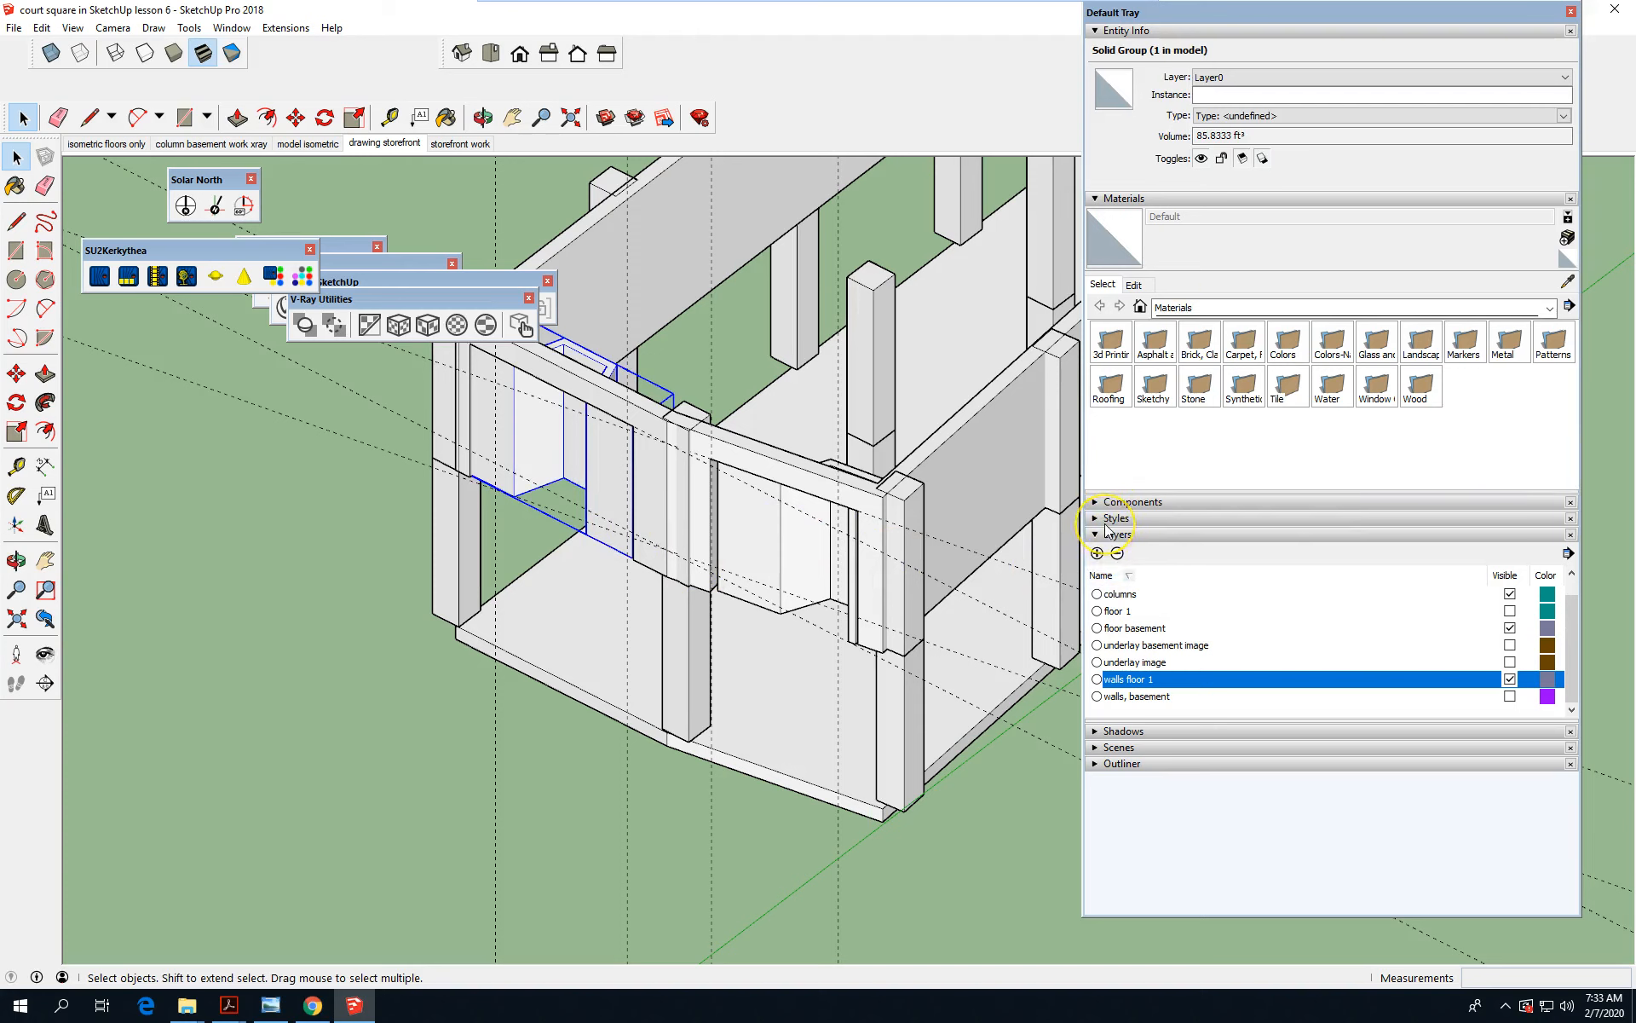
click(1094, 198)
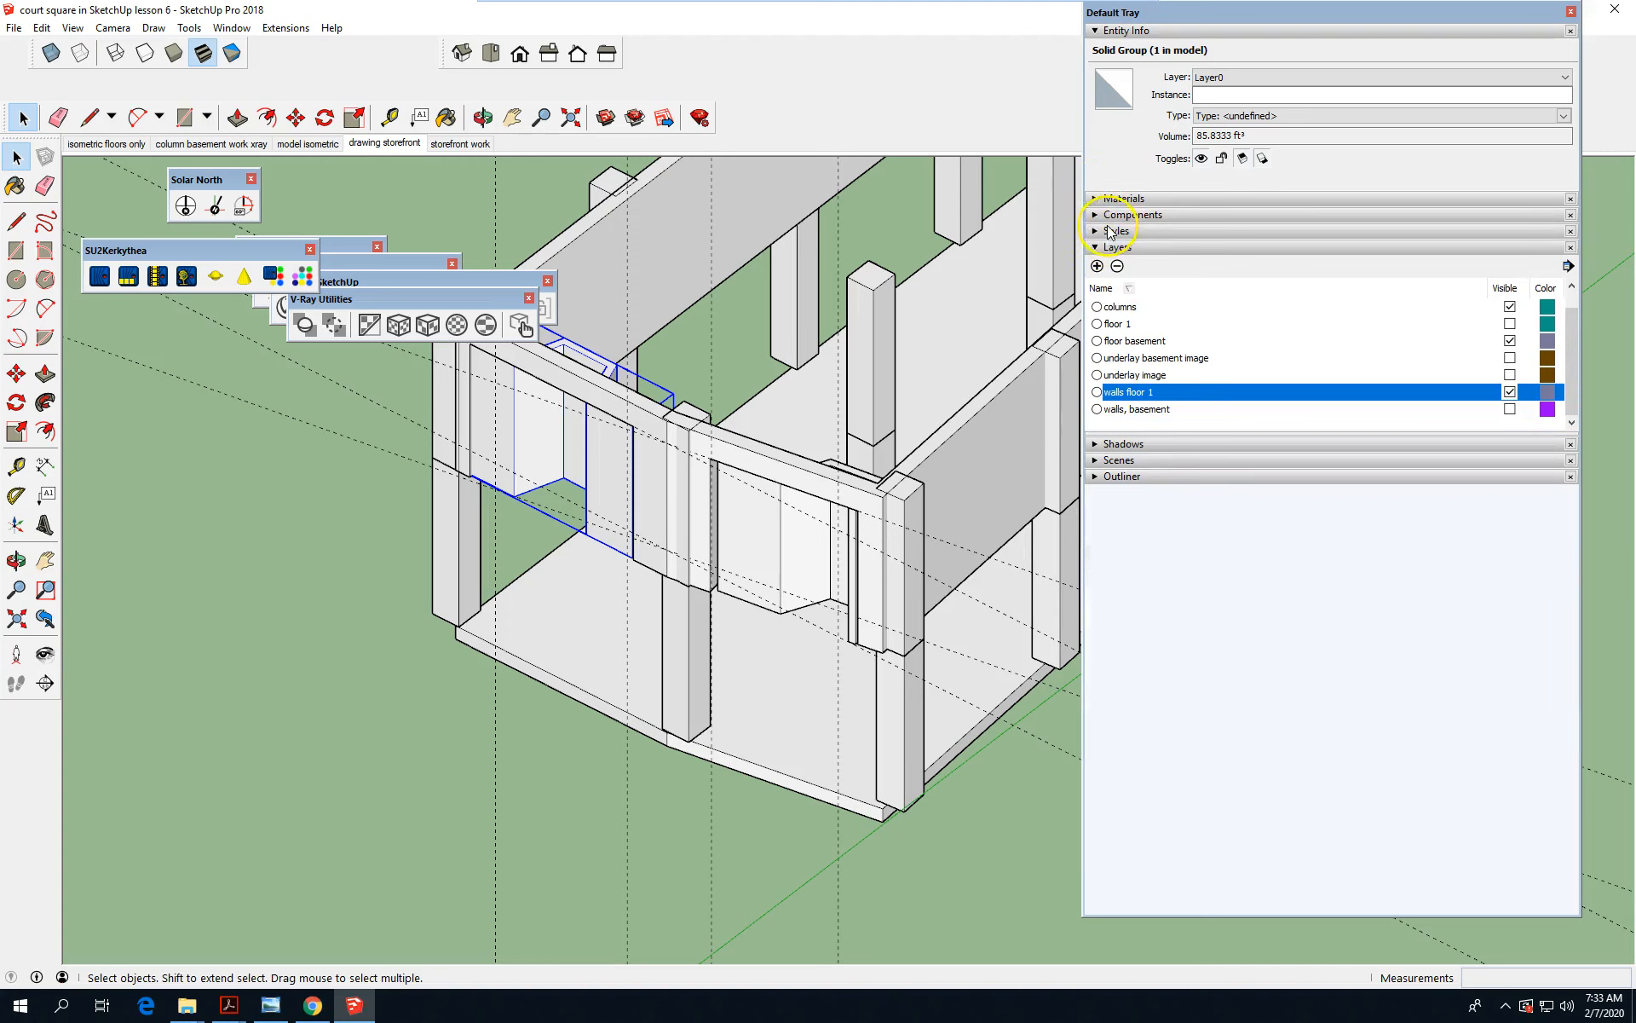
click(1094, 199)
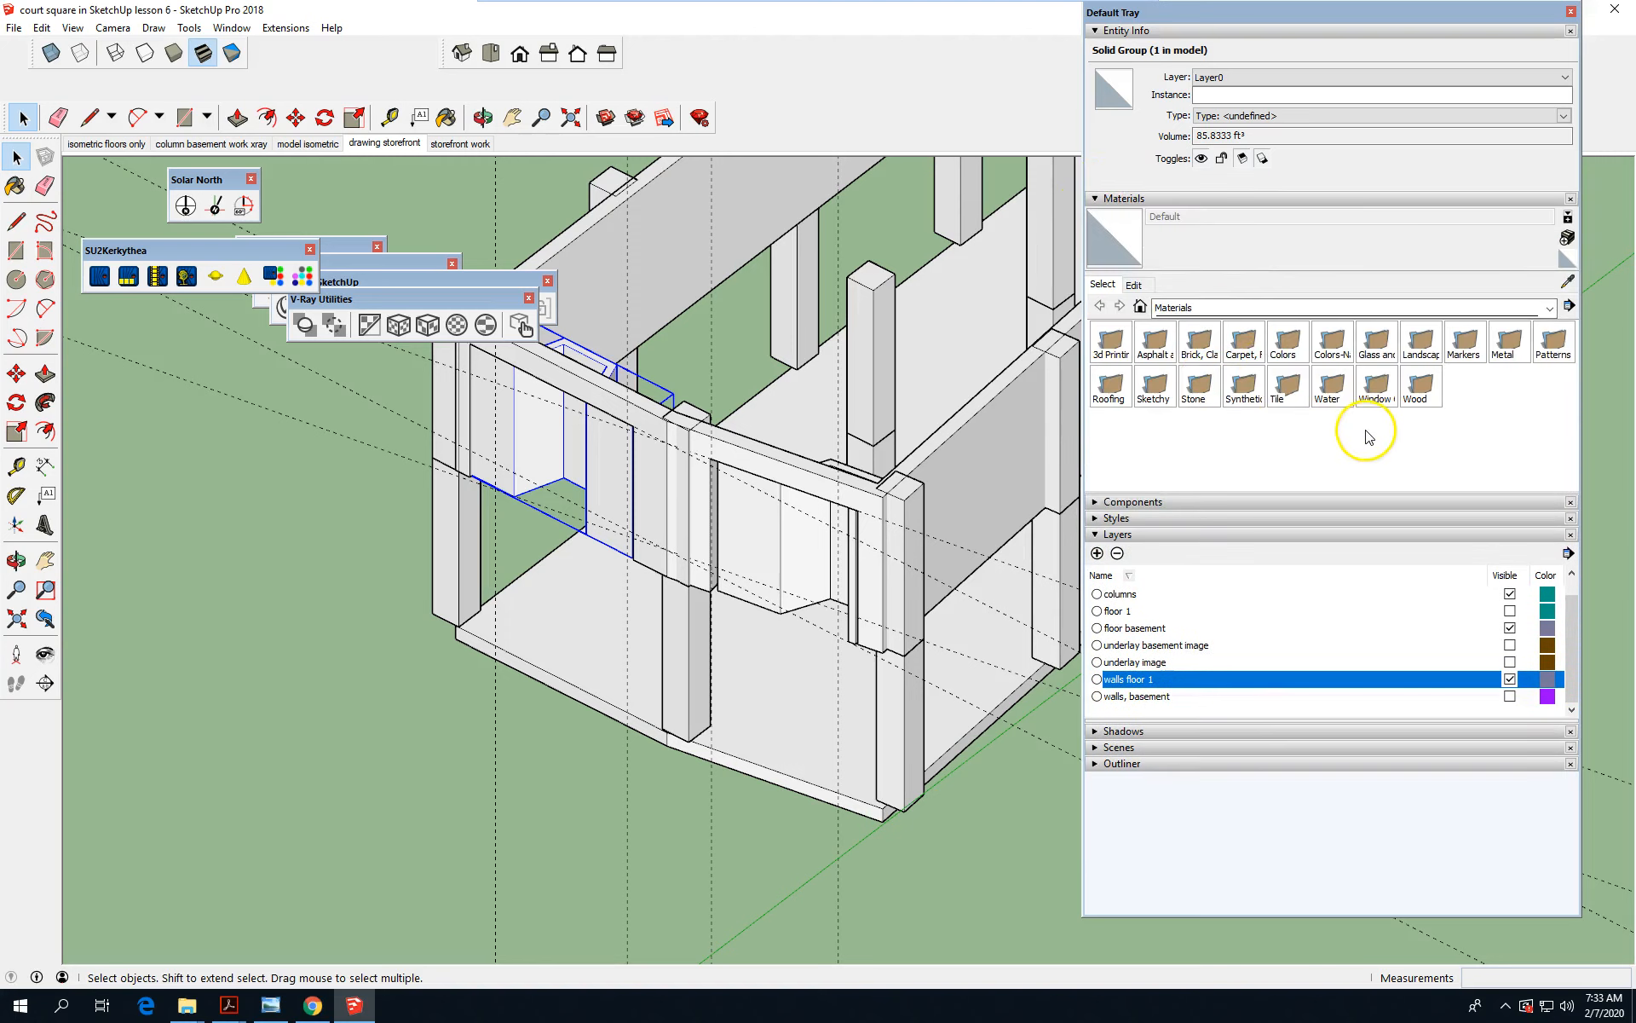
click(1378, 343)
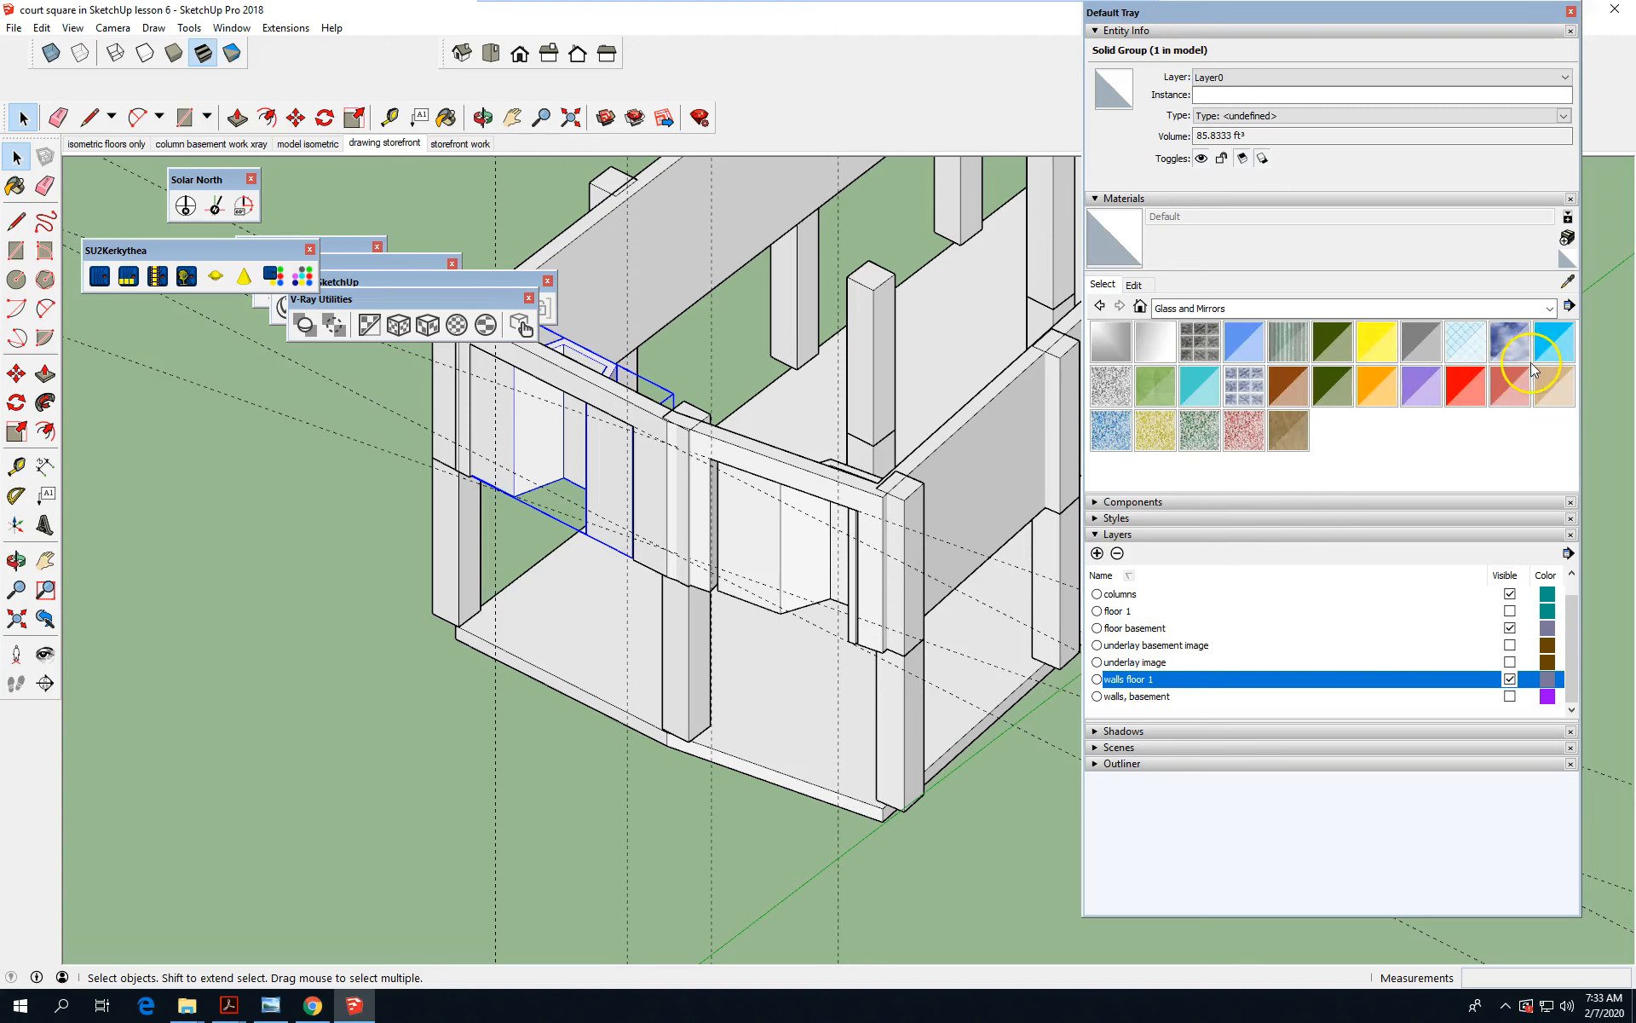
click(1244, 341)
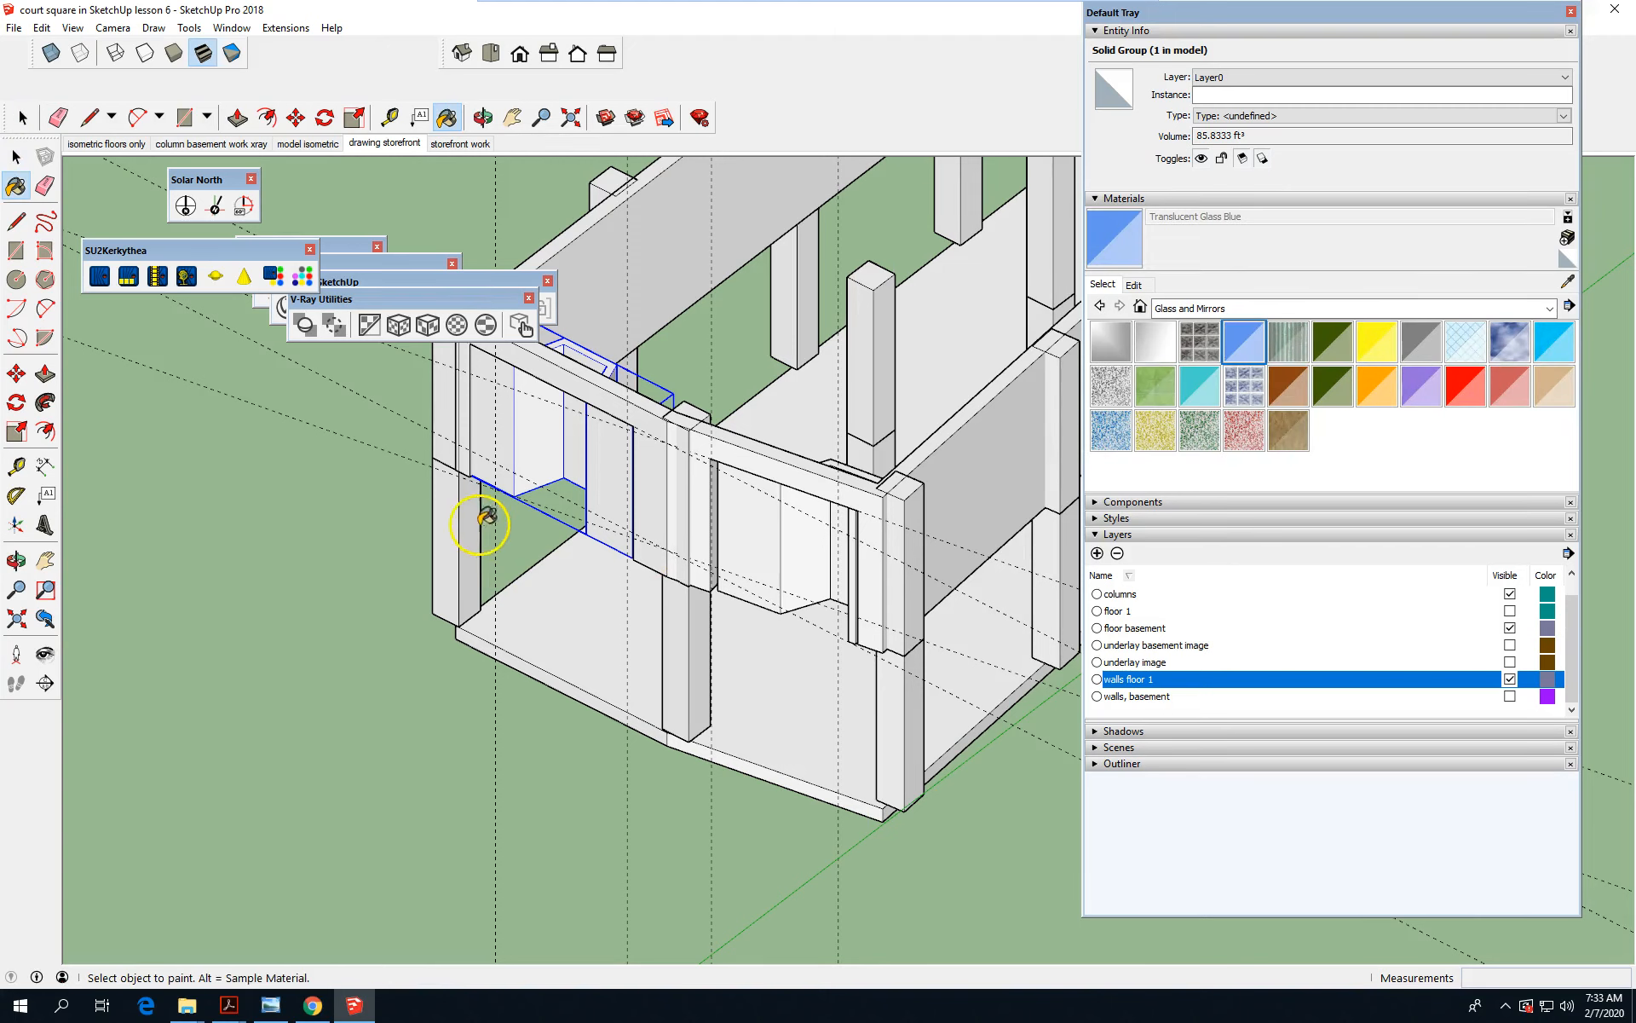
Open the storefront group left of the central pier, paint all its geometry Translucent Glass Blue and close the group.
click(19, 156)
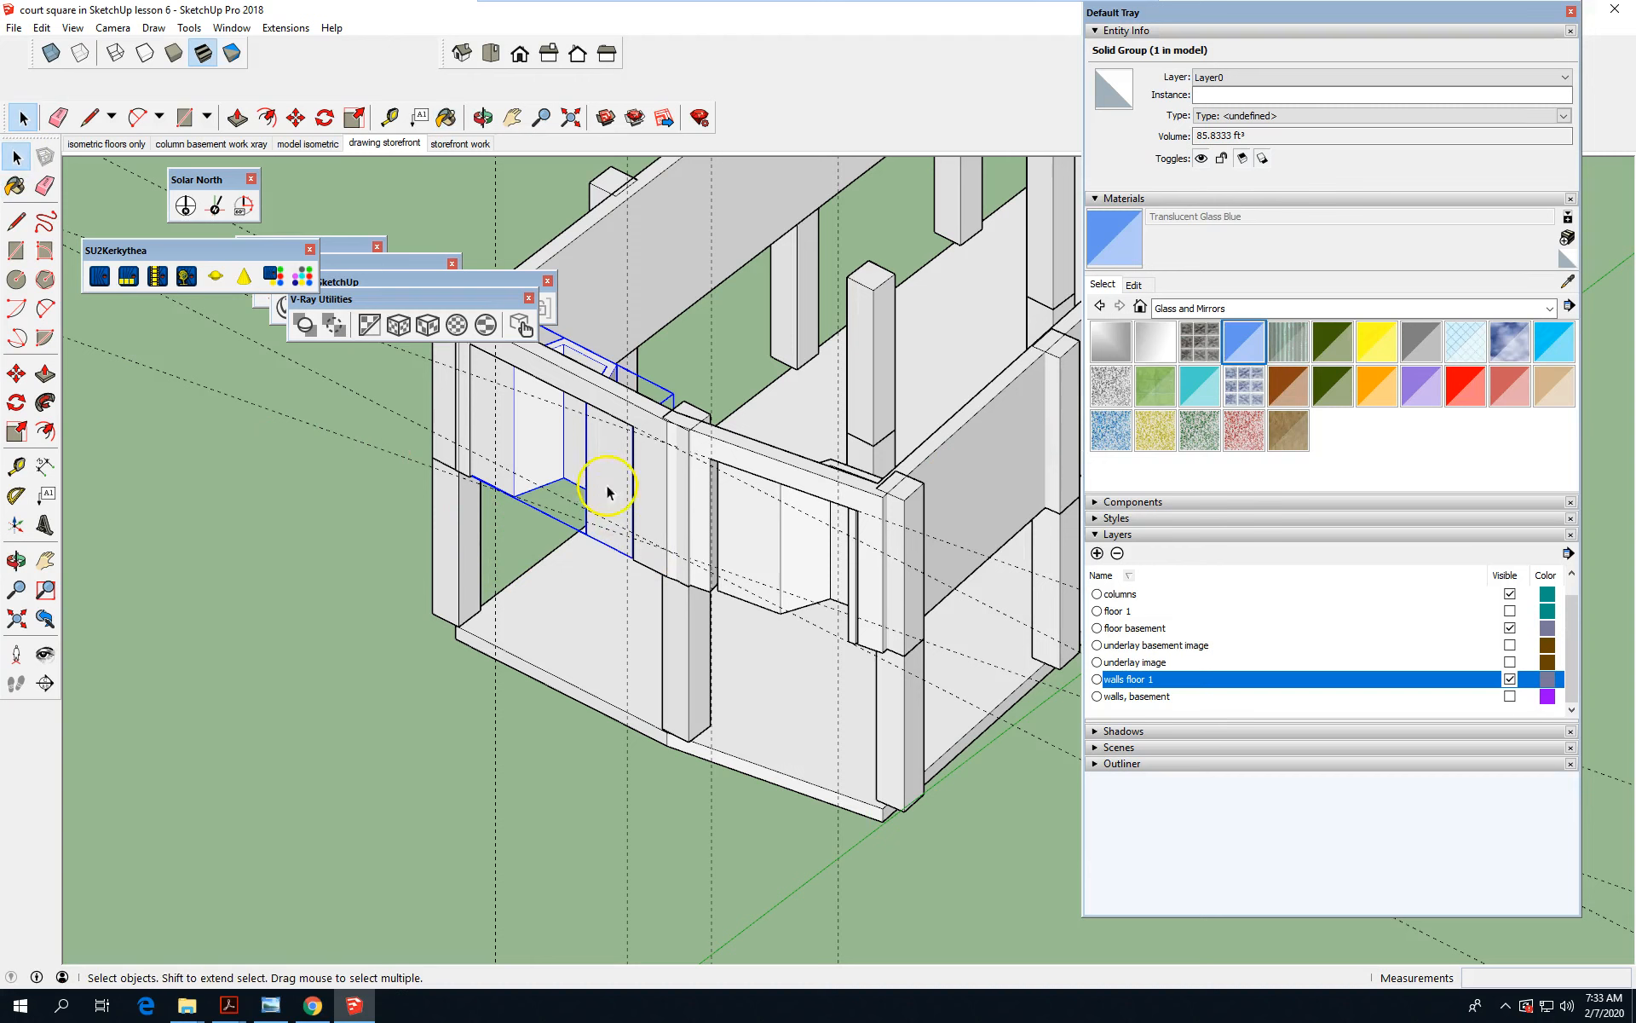
double_click(582, 449)
scroll(584, 784, down, 5)
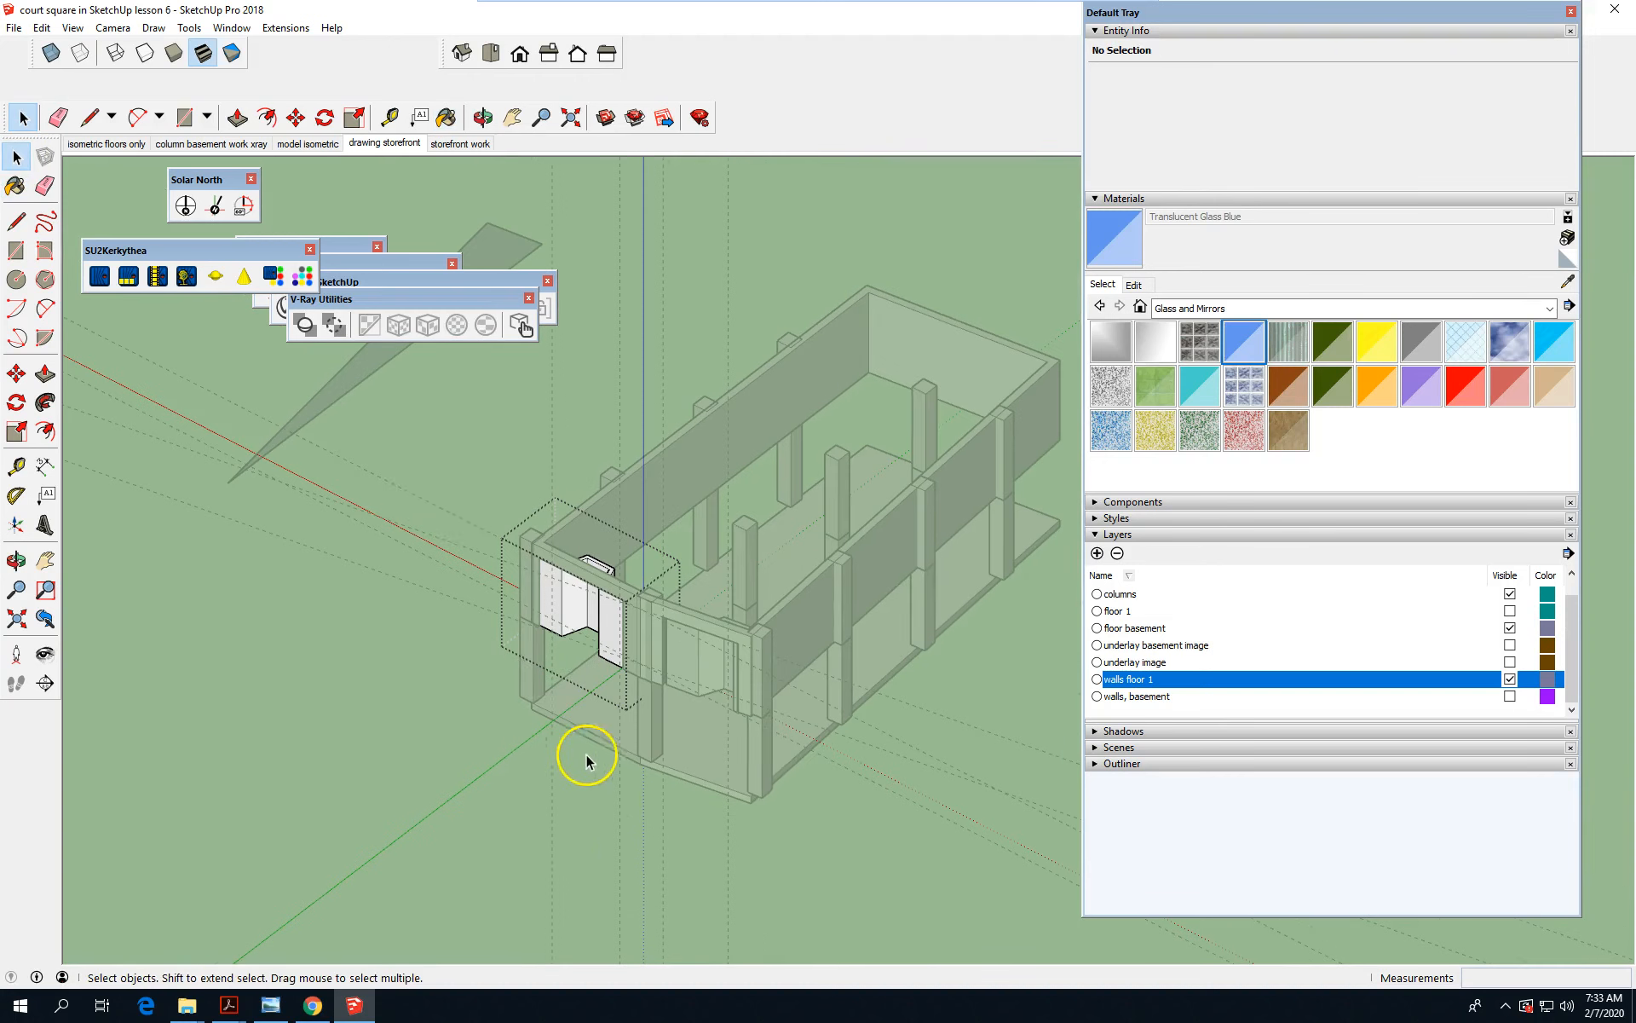
drag(431, 455, 812, 797)
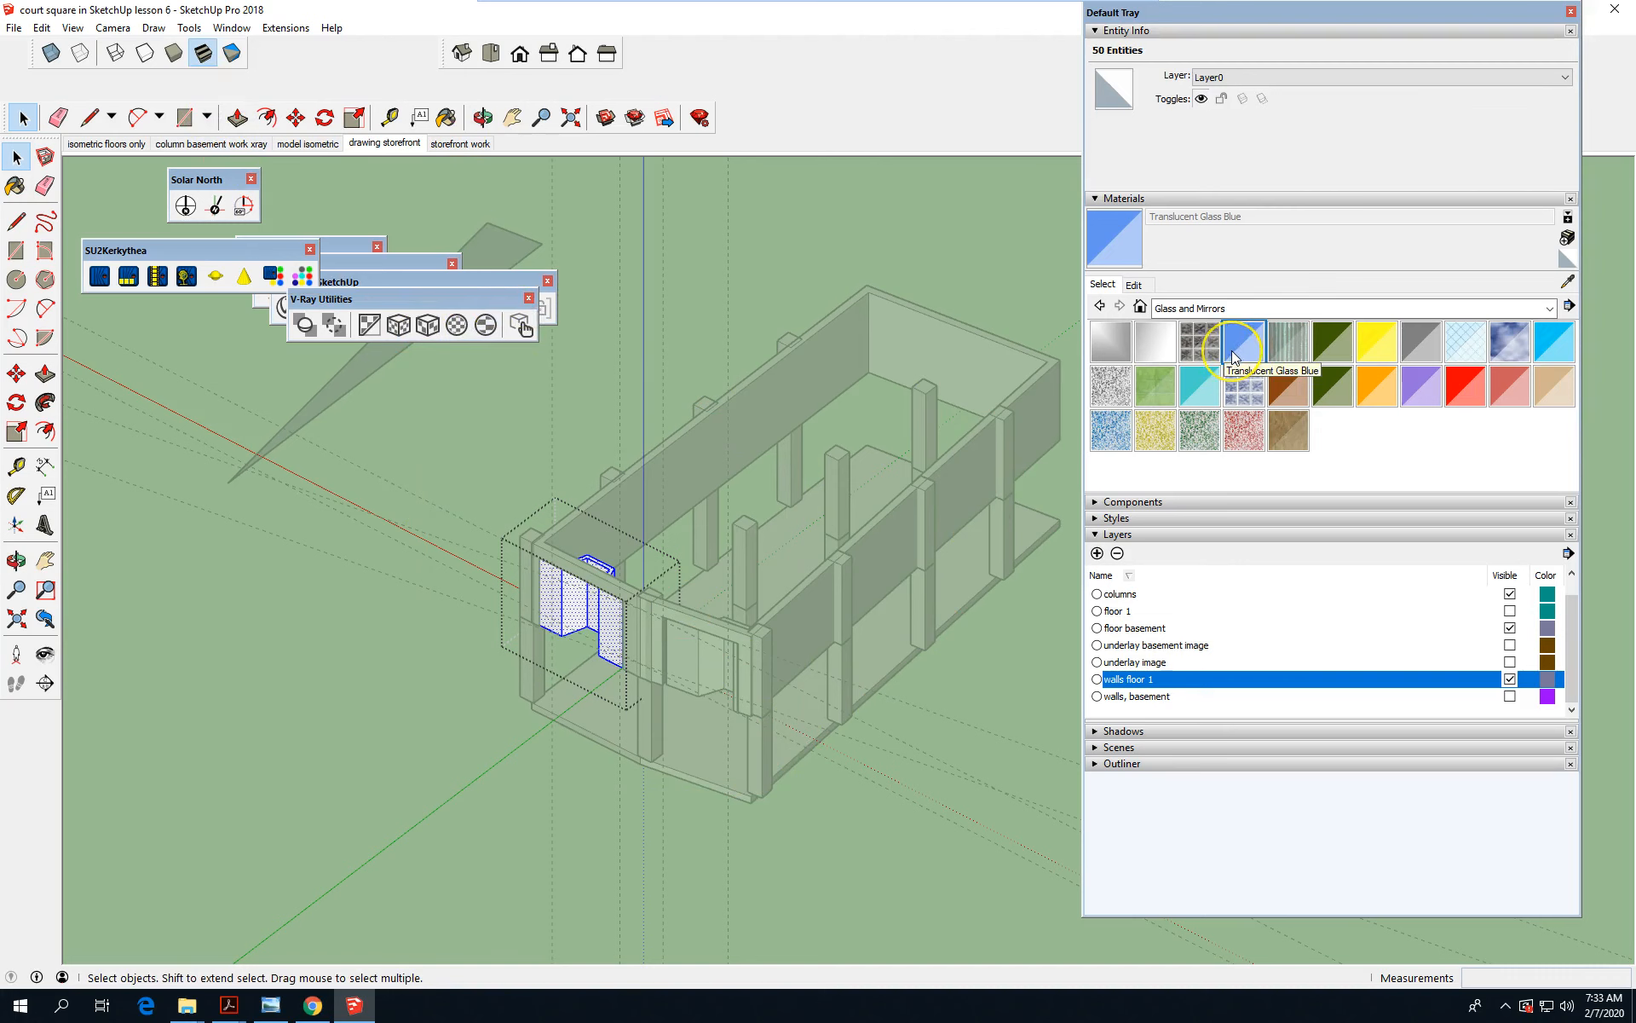
click(446, 118)
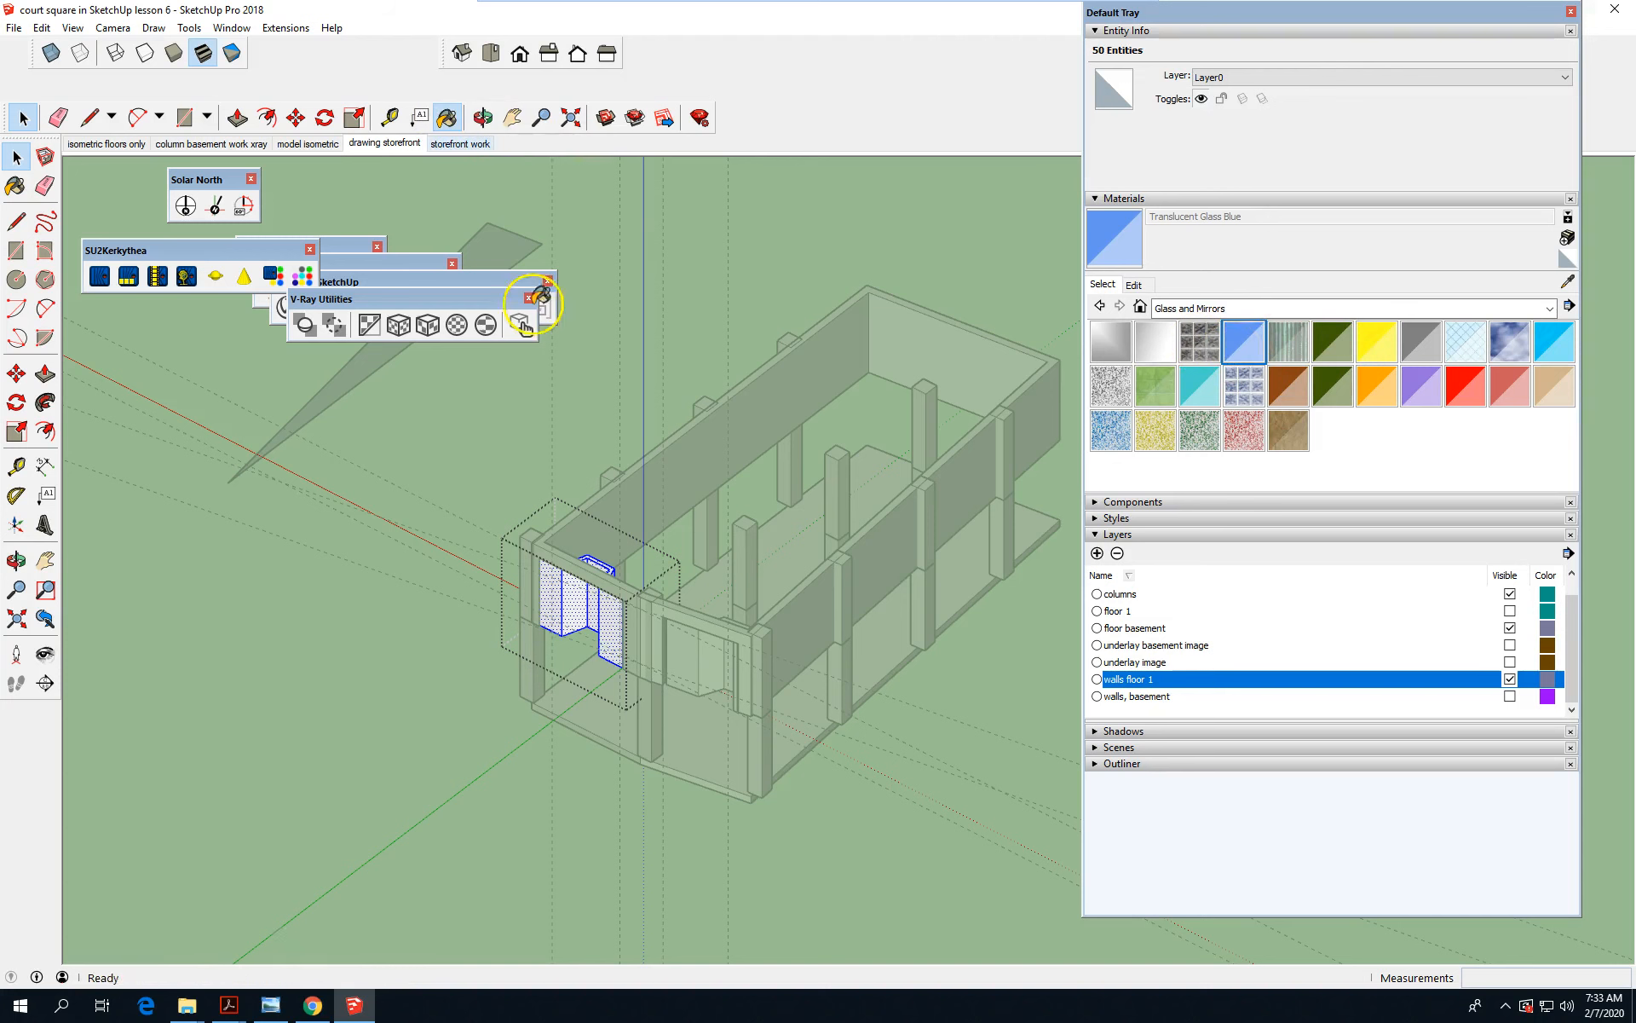
click(606, 602)
scroll(648, 768, up, 3)
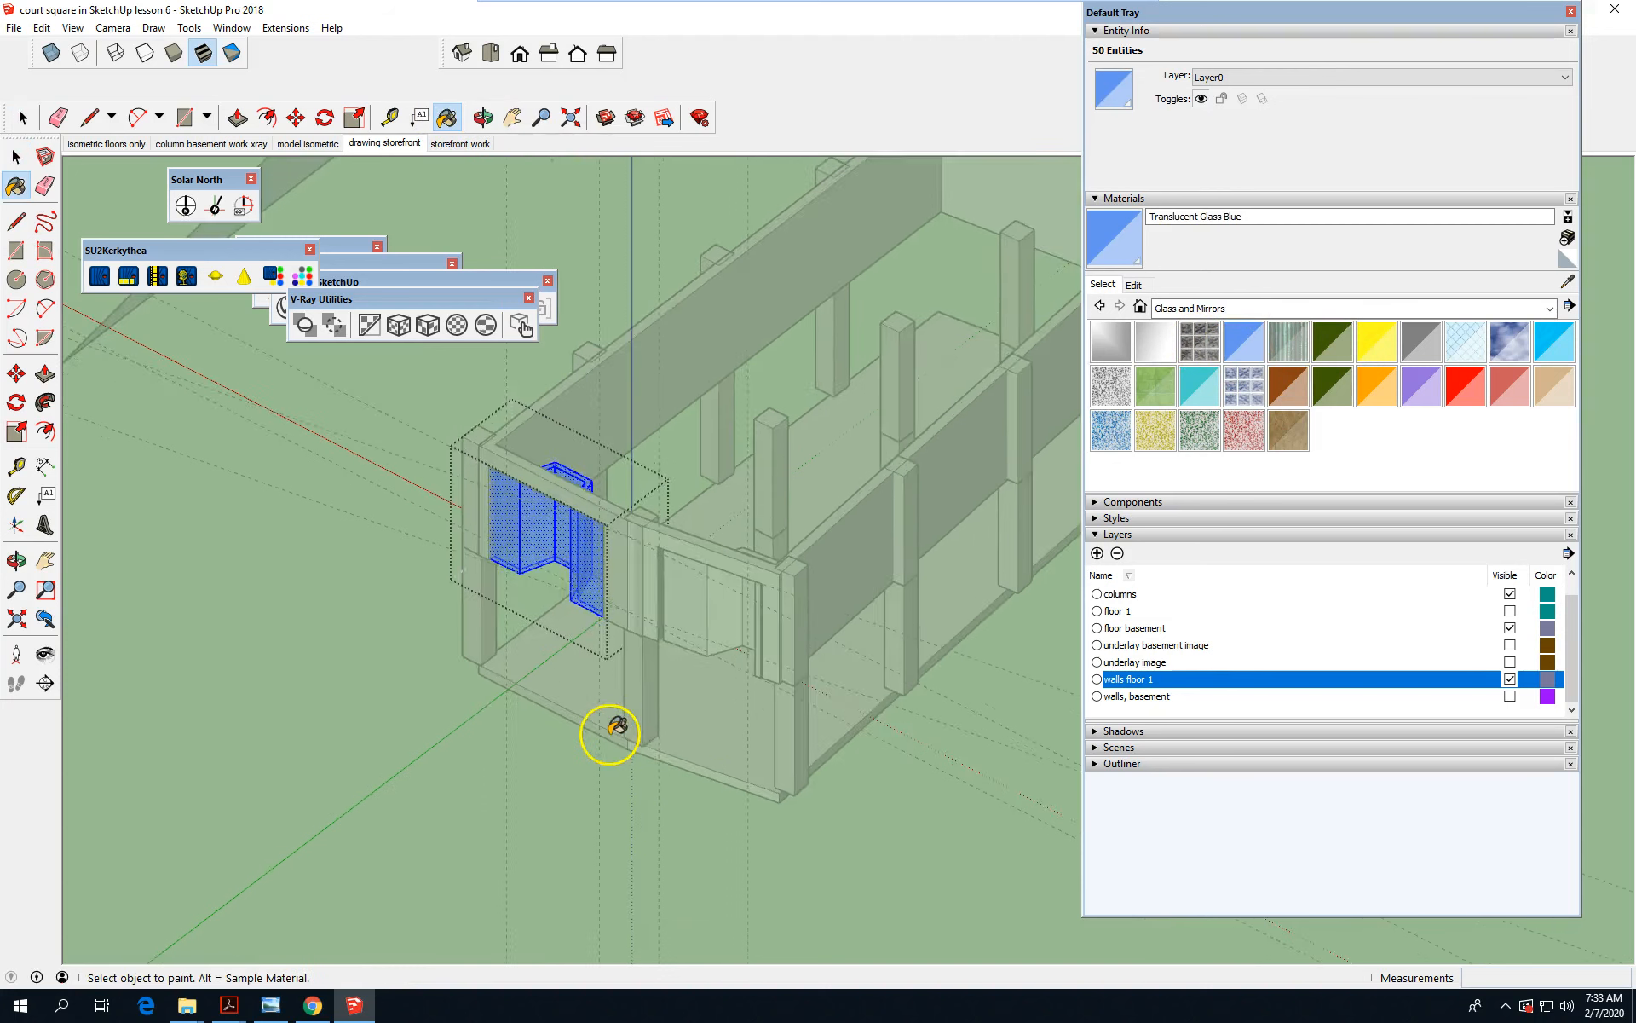
right_click(446, 682)
click(474, 697)
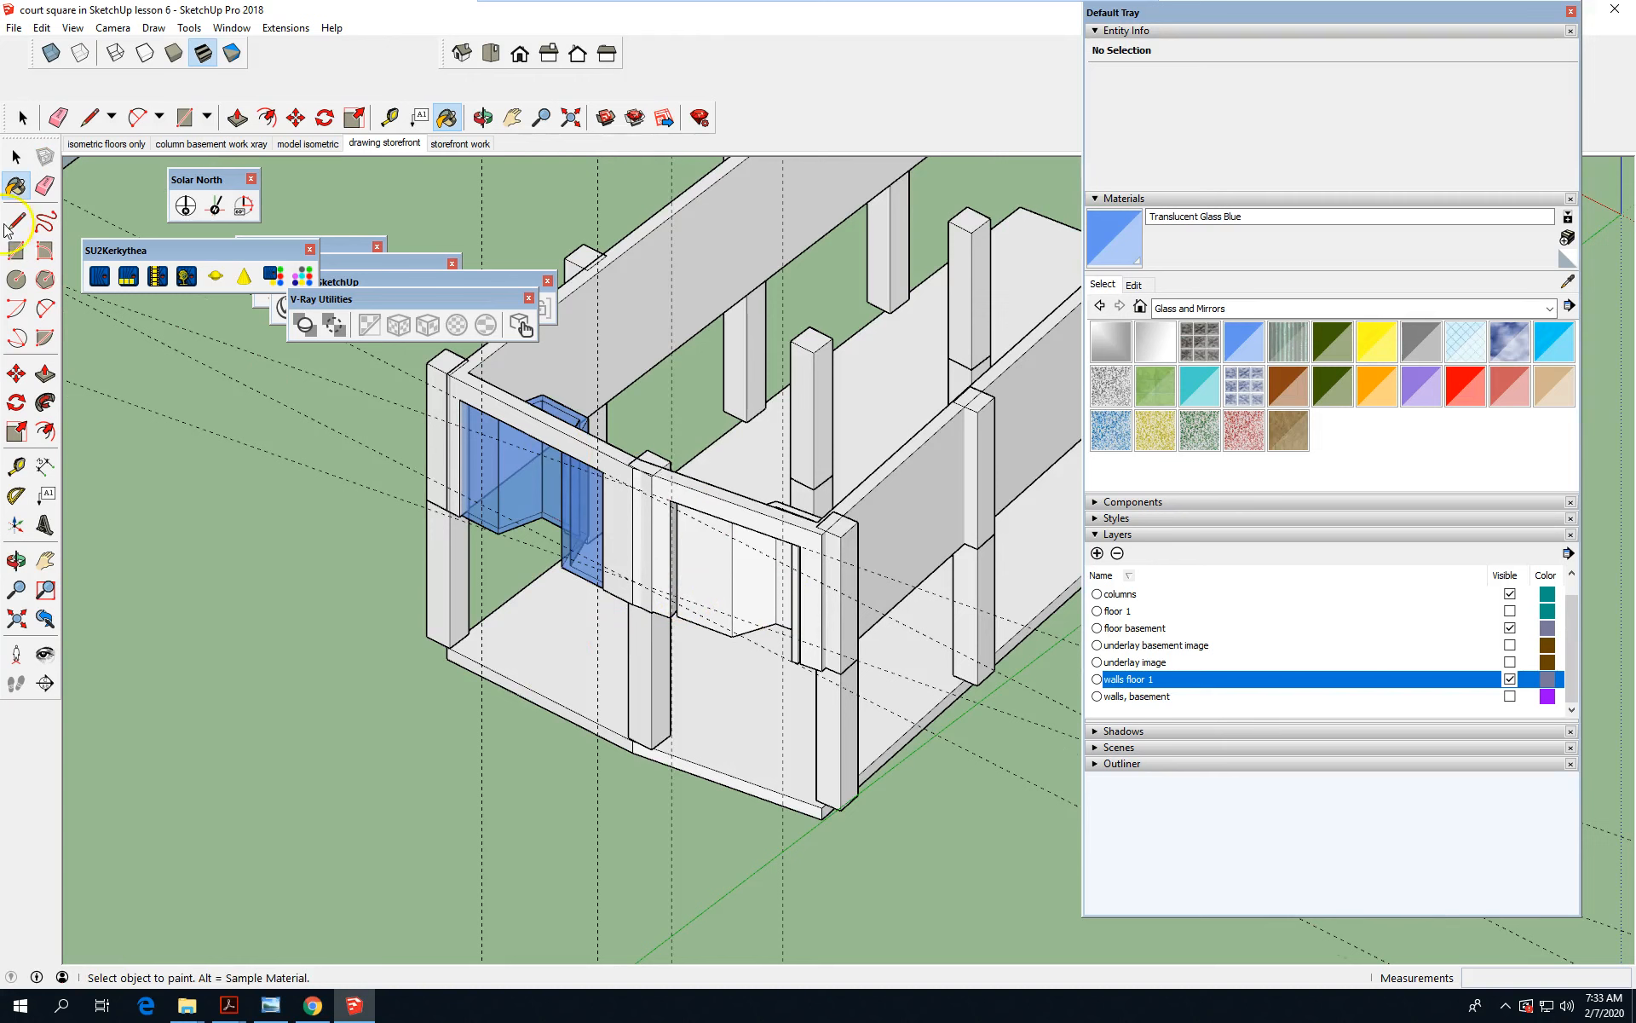
Open the storefront group right of the central pier, paint all its geometry Translucent Glass Blue and close the group.
click(15, 156)
click(744, 579)
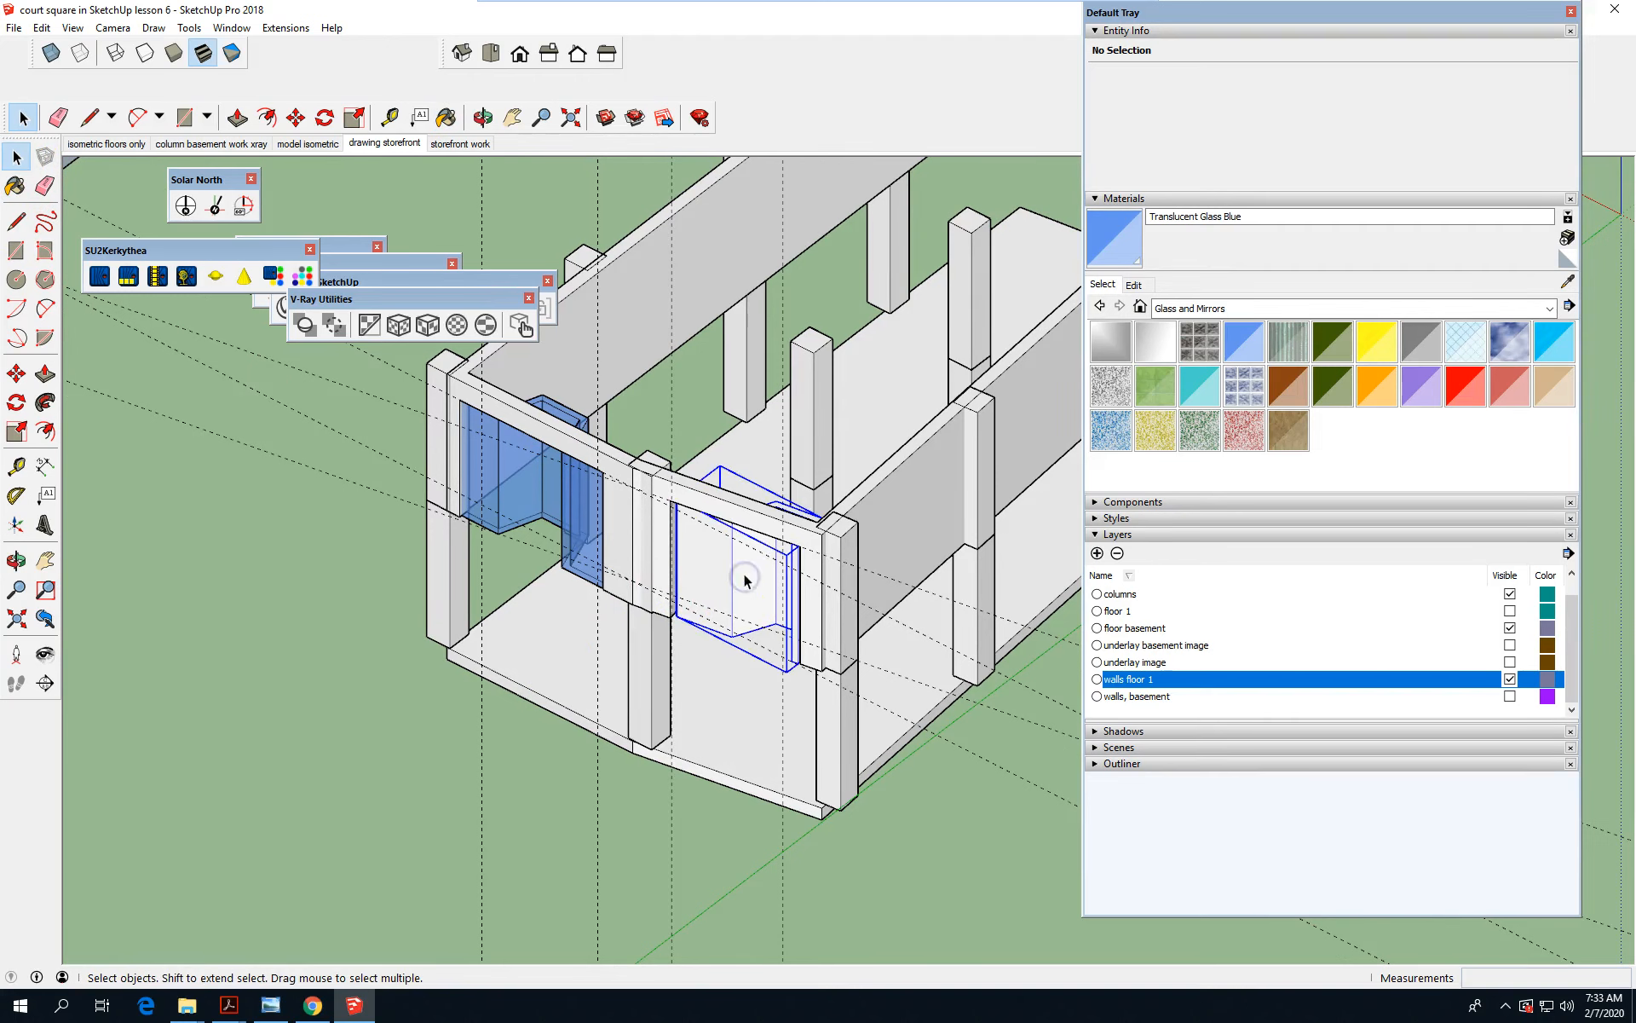
triple_click(744, 579)
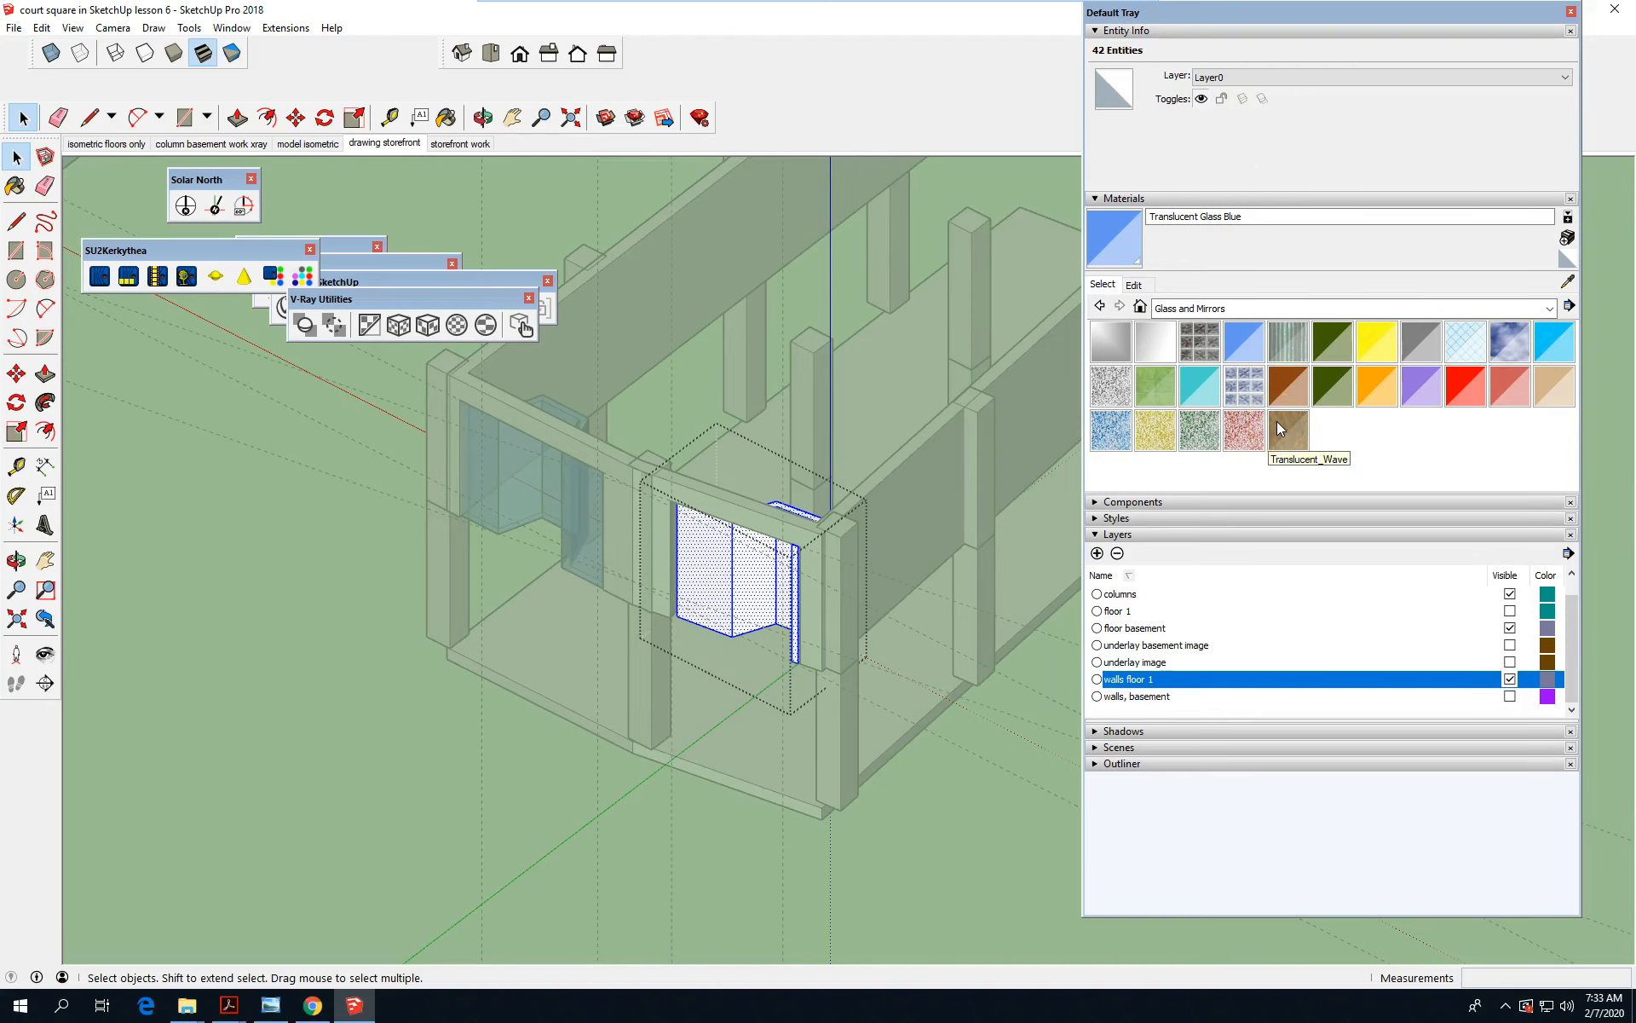
click(446, 117)
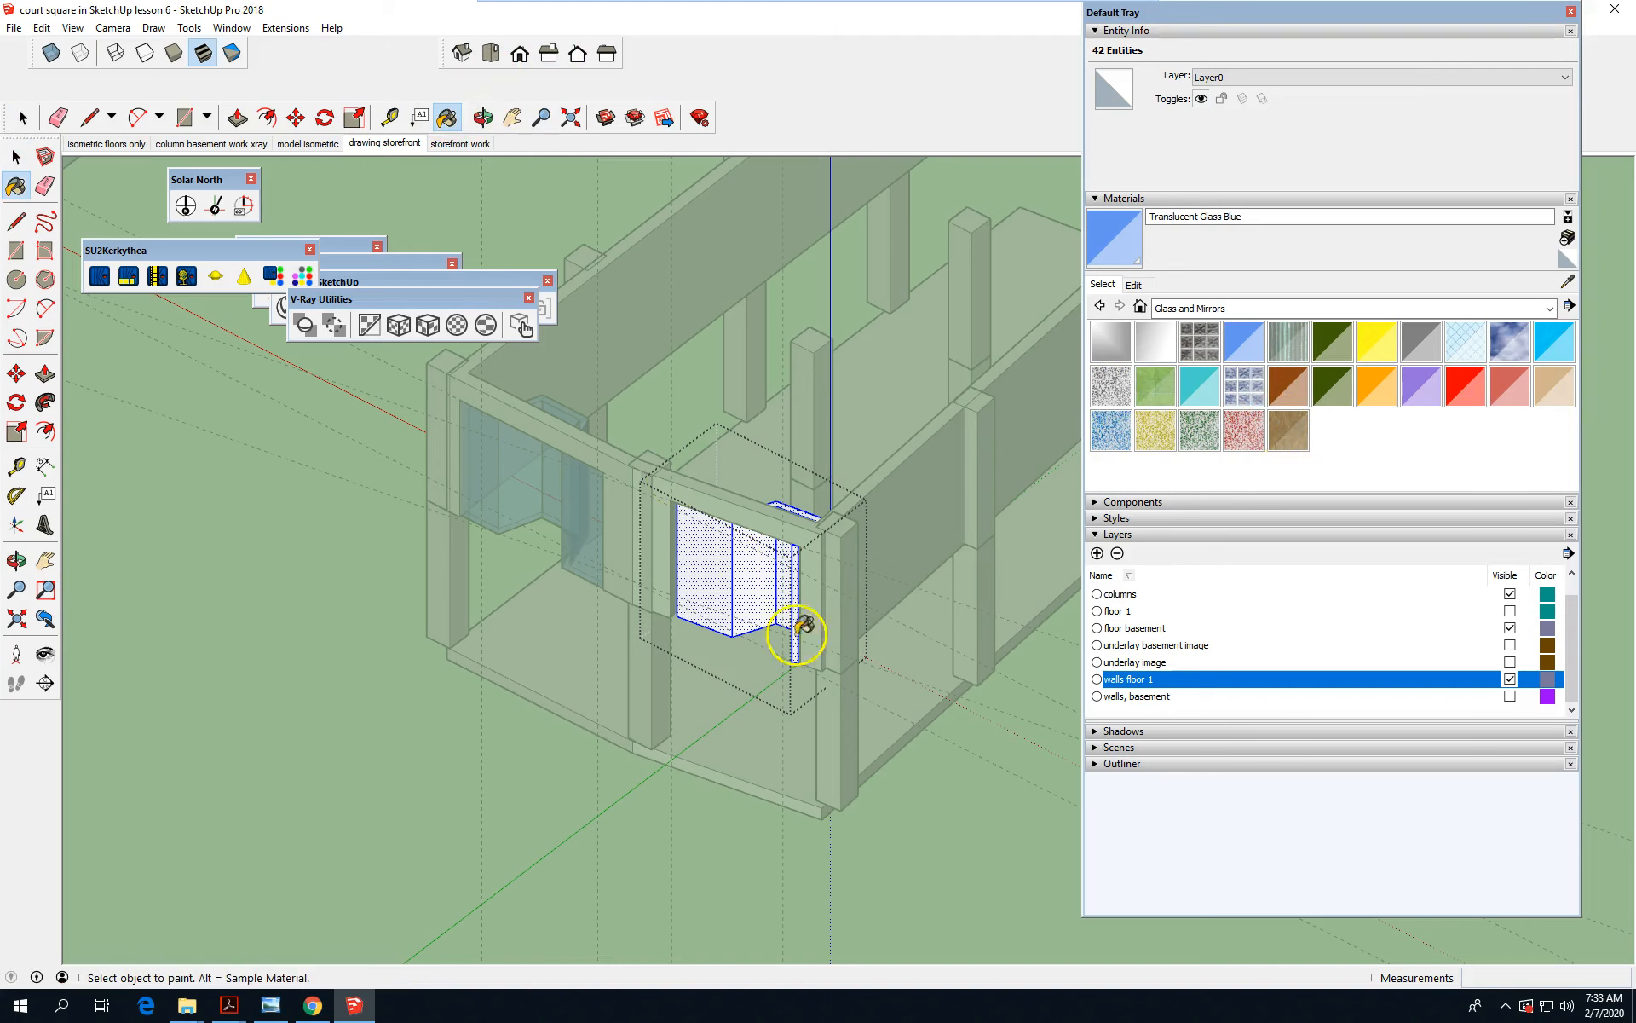
click(802, 626)
right_click(307, 578)
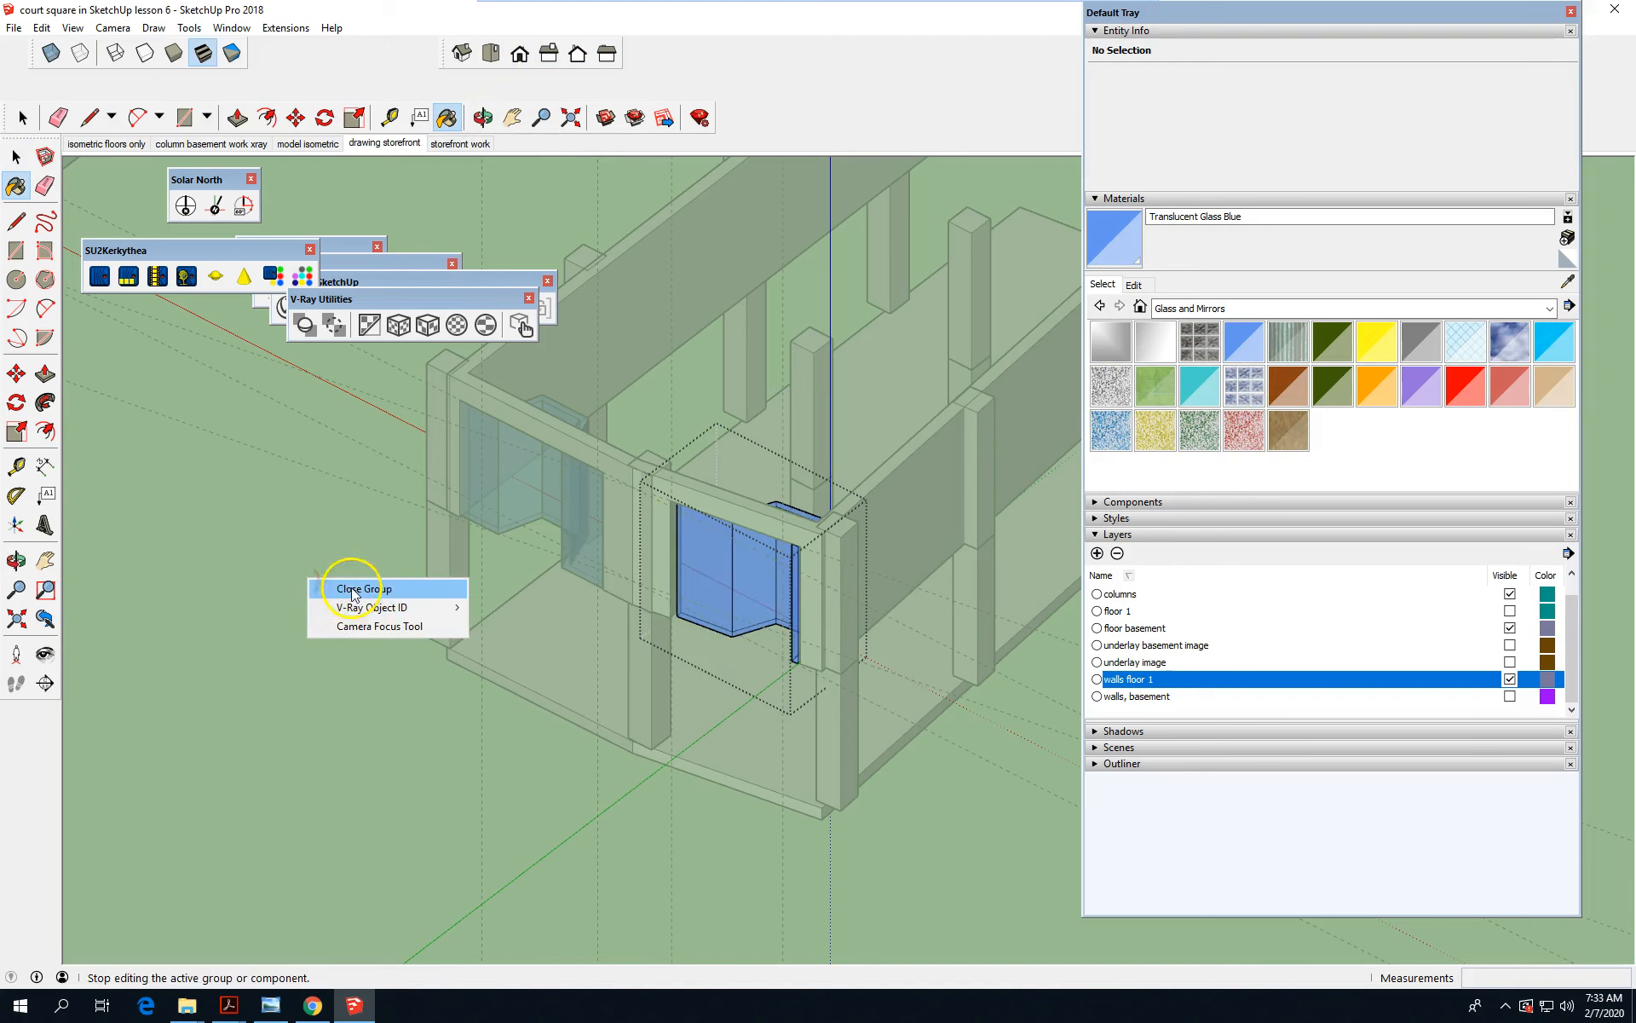
click(353, 590)
Turn on the visibility of the floor 1 layer.
scroll(366, 618, down, 3)
mouse_move(391, 679)
middle_down()
mouse_move(442, 756)
mouse_move(603, 741)
middle_up()
click(16, 156)
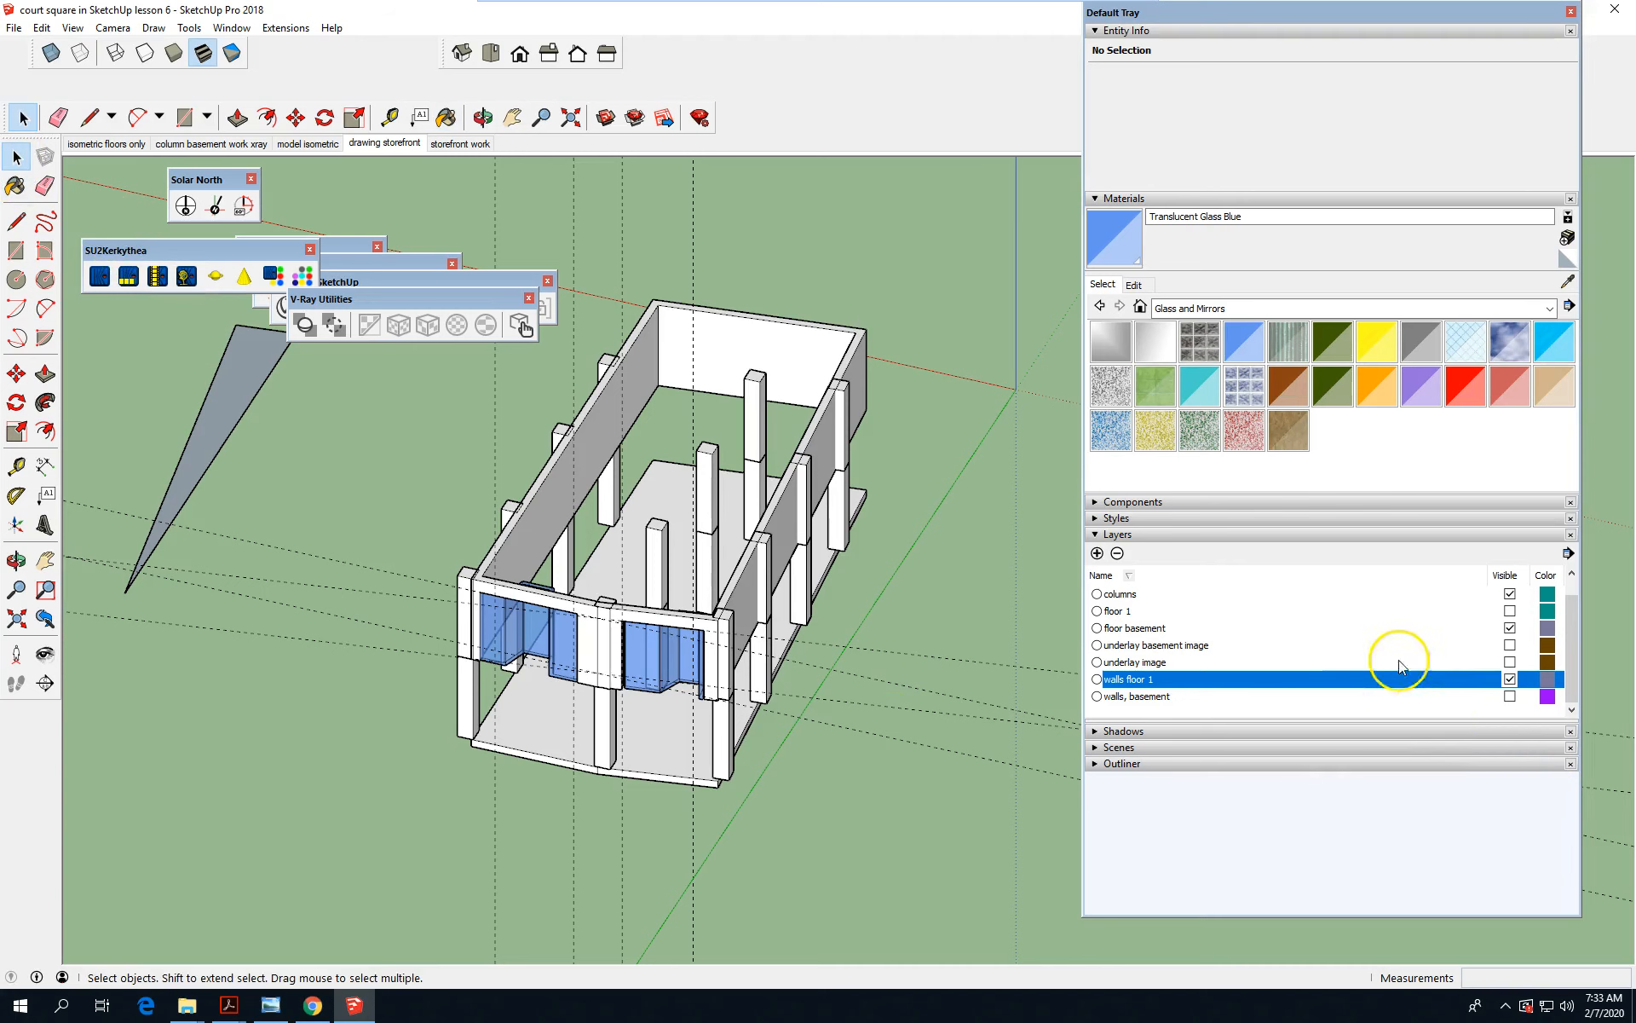
click(1509, 610)
Examine both glazed storefronts from outside and inside, checking how they sit between the columns and on the first floor slab.
middle_drag(818, 826, 1036, 680)
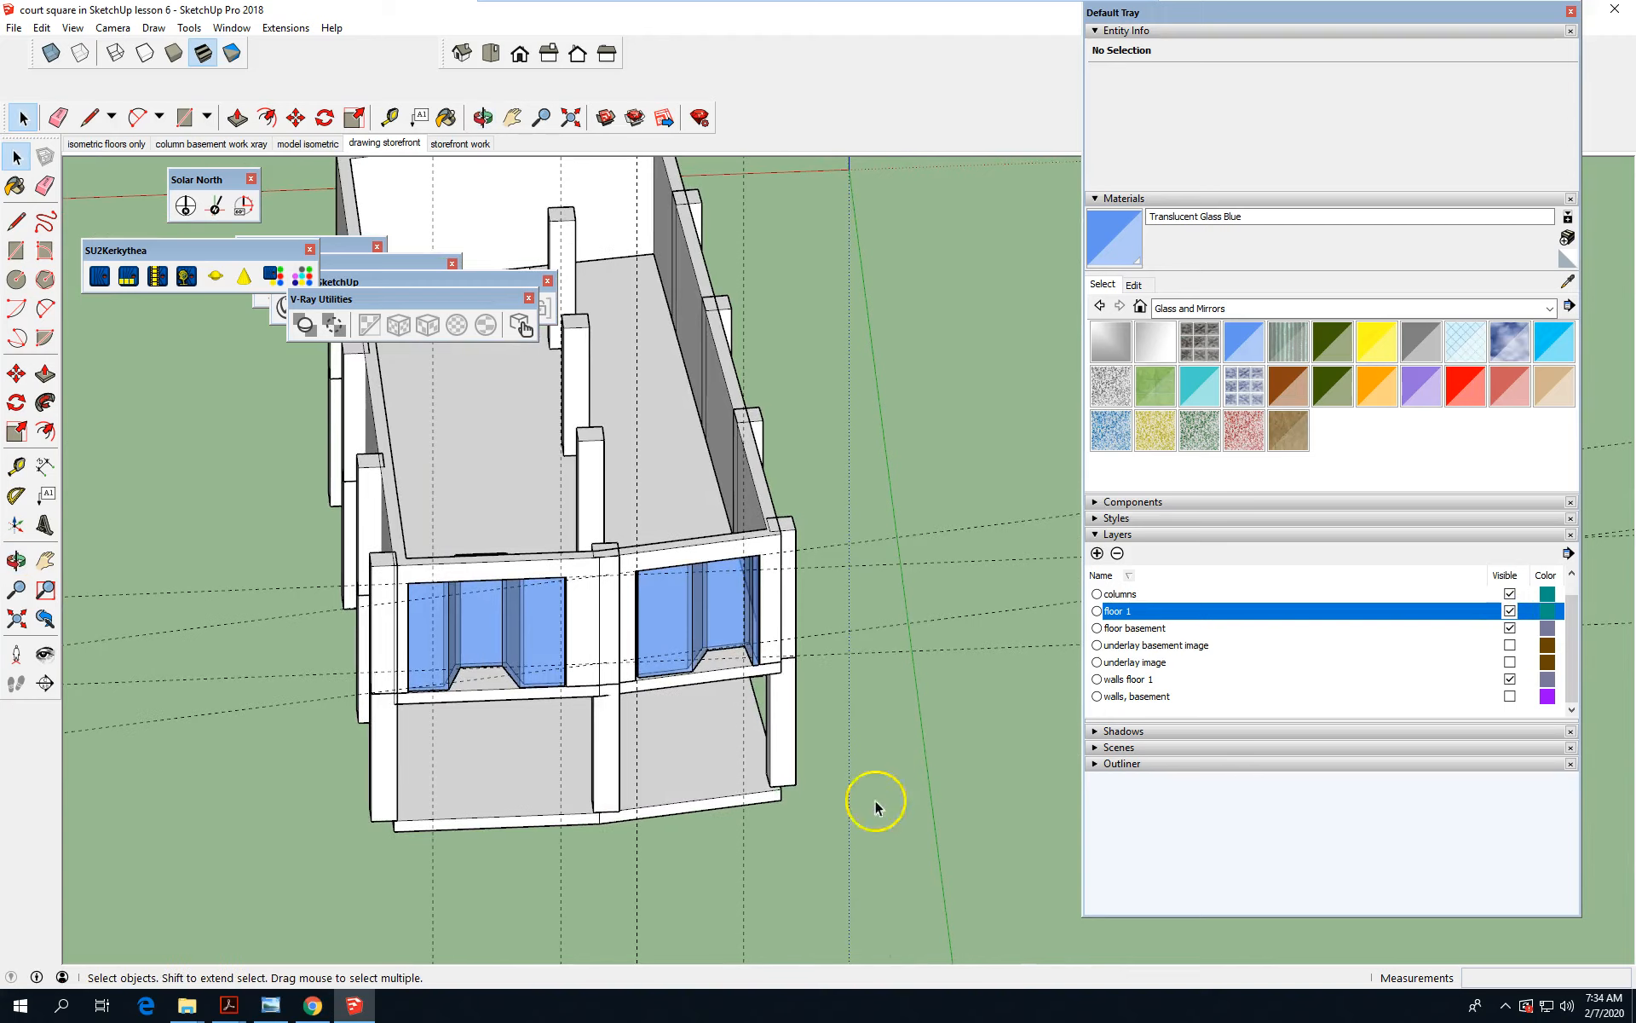
scroll(611, 761, up, 3)
middle_drag(585, 836, 1050, 767)
scroll(596, 676, down, 6)
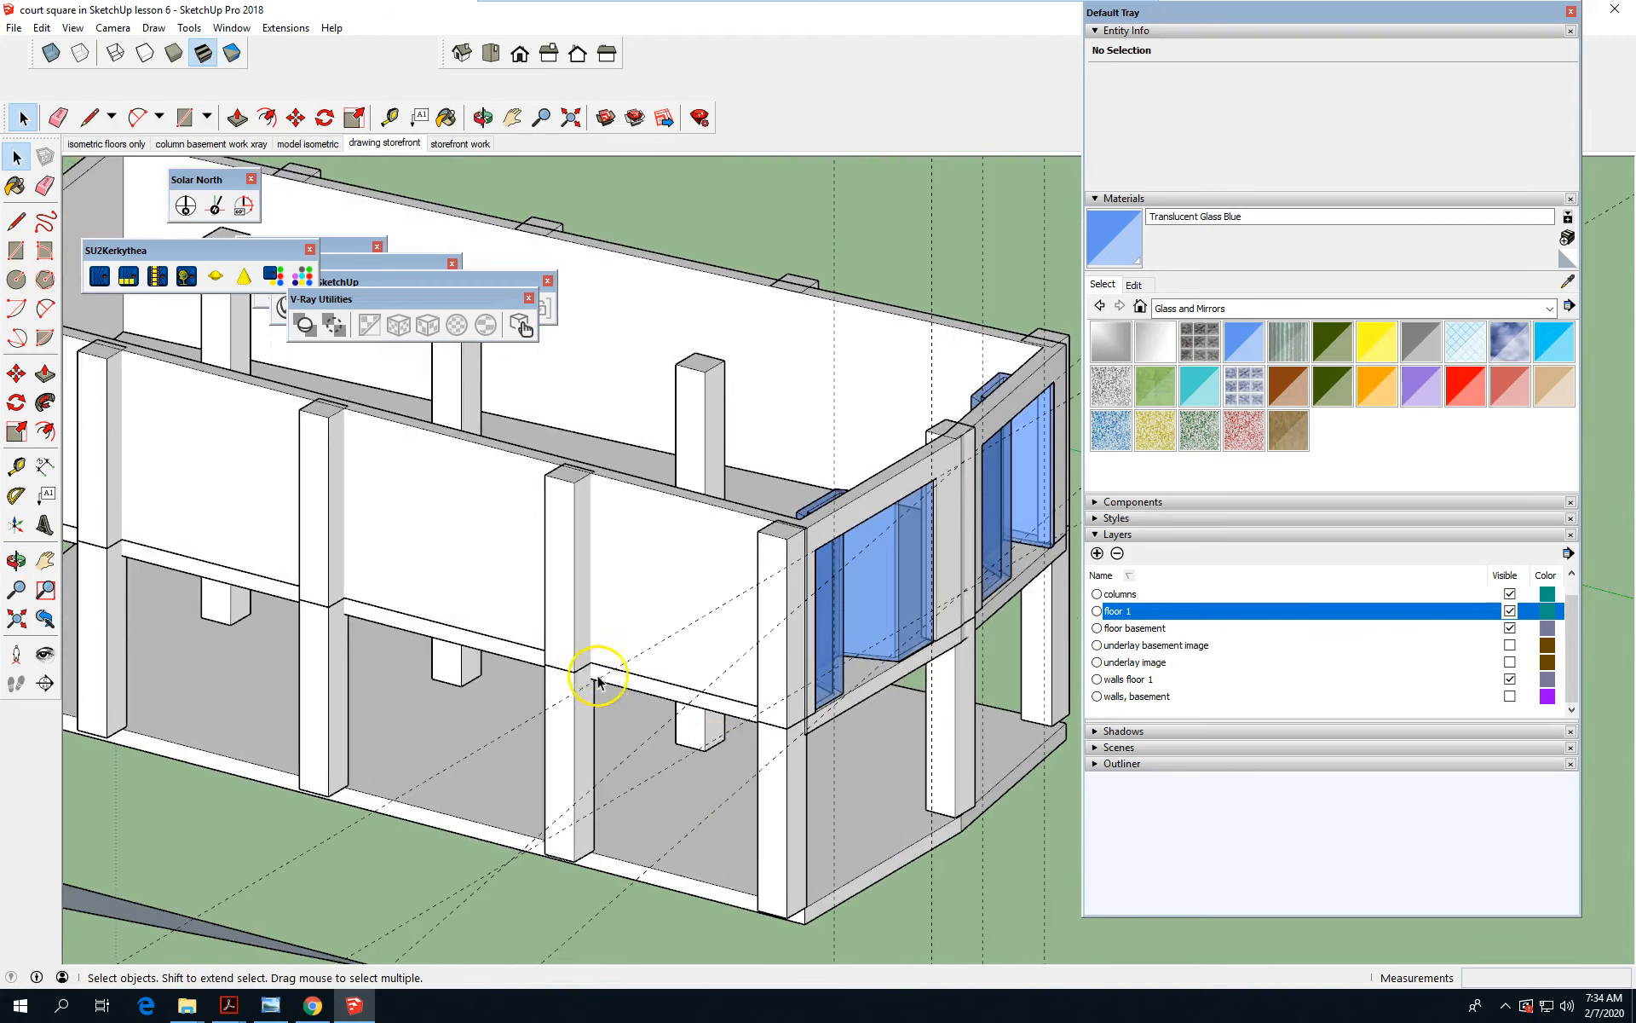
middle_drag(628, 818, 1070, 931)
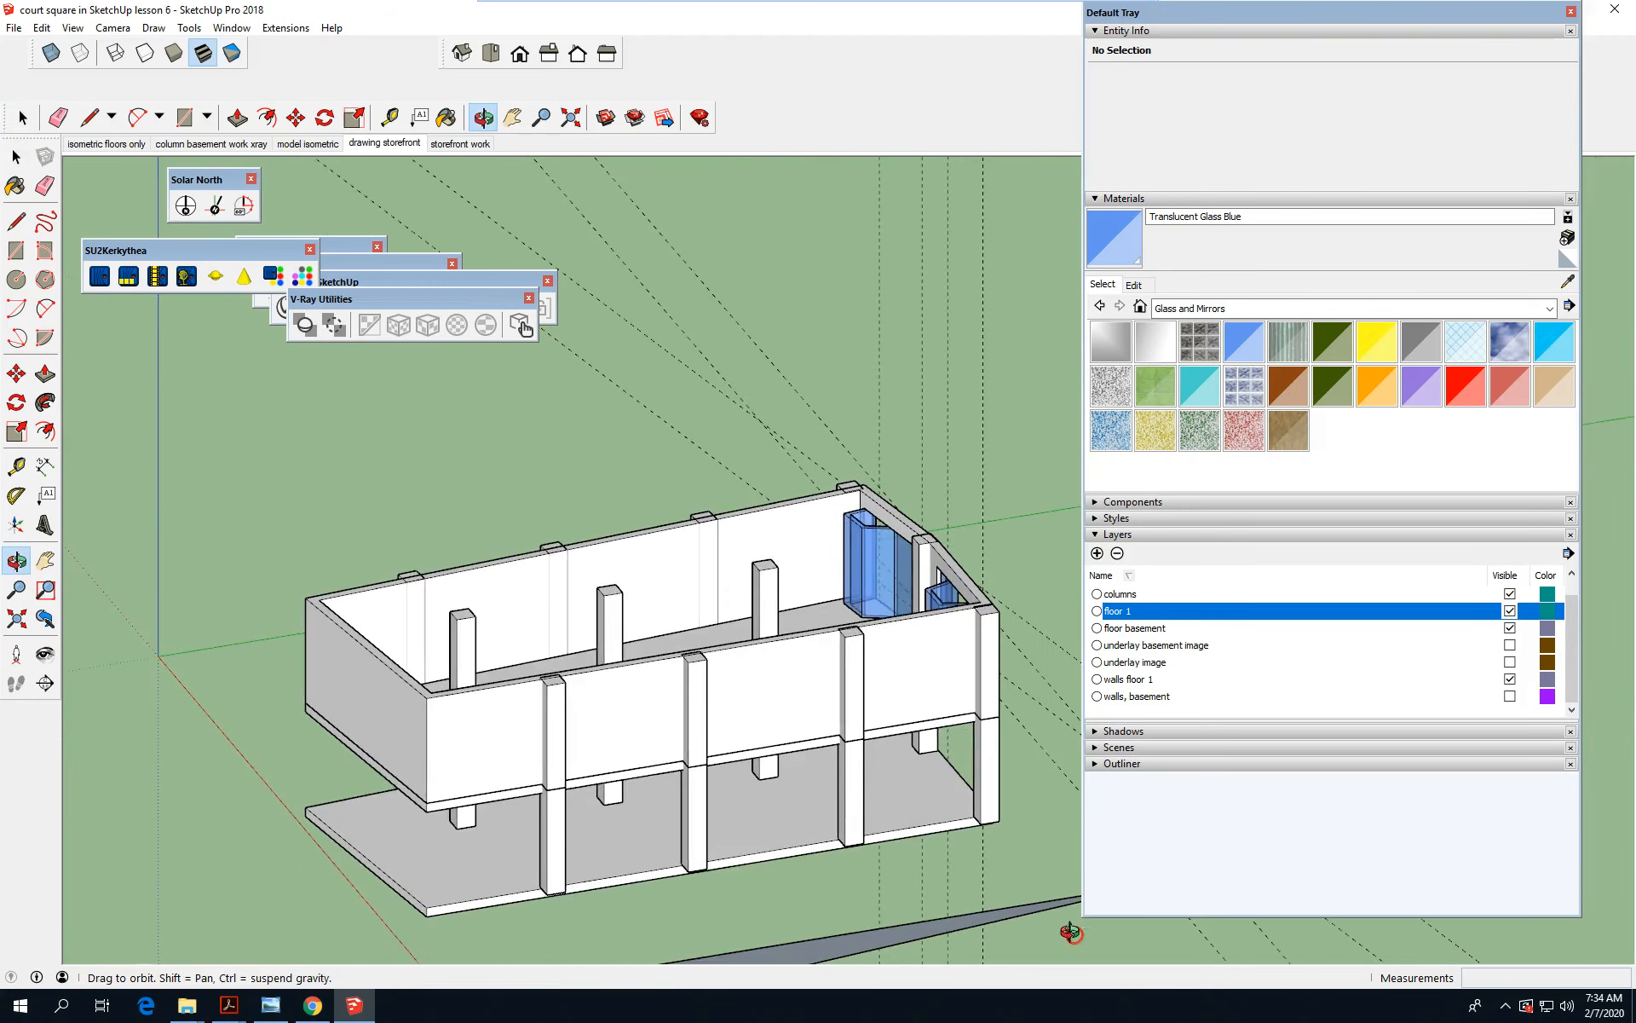
scroll(979, 621, up, 5)
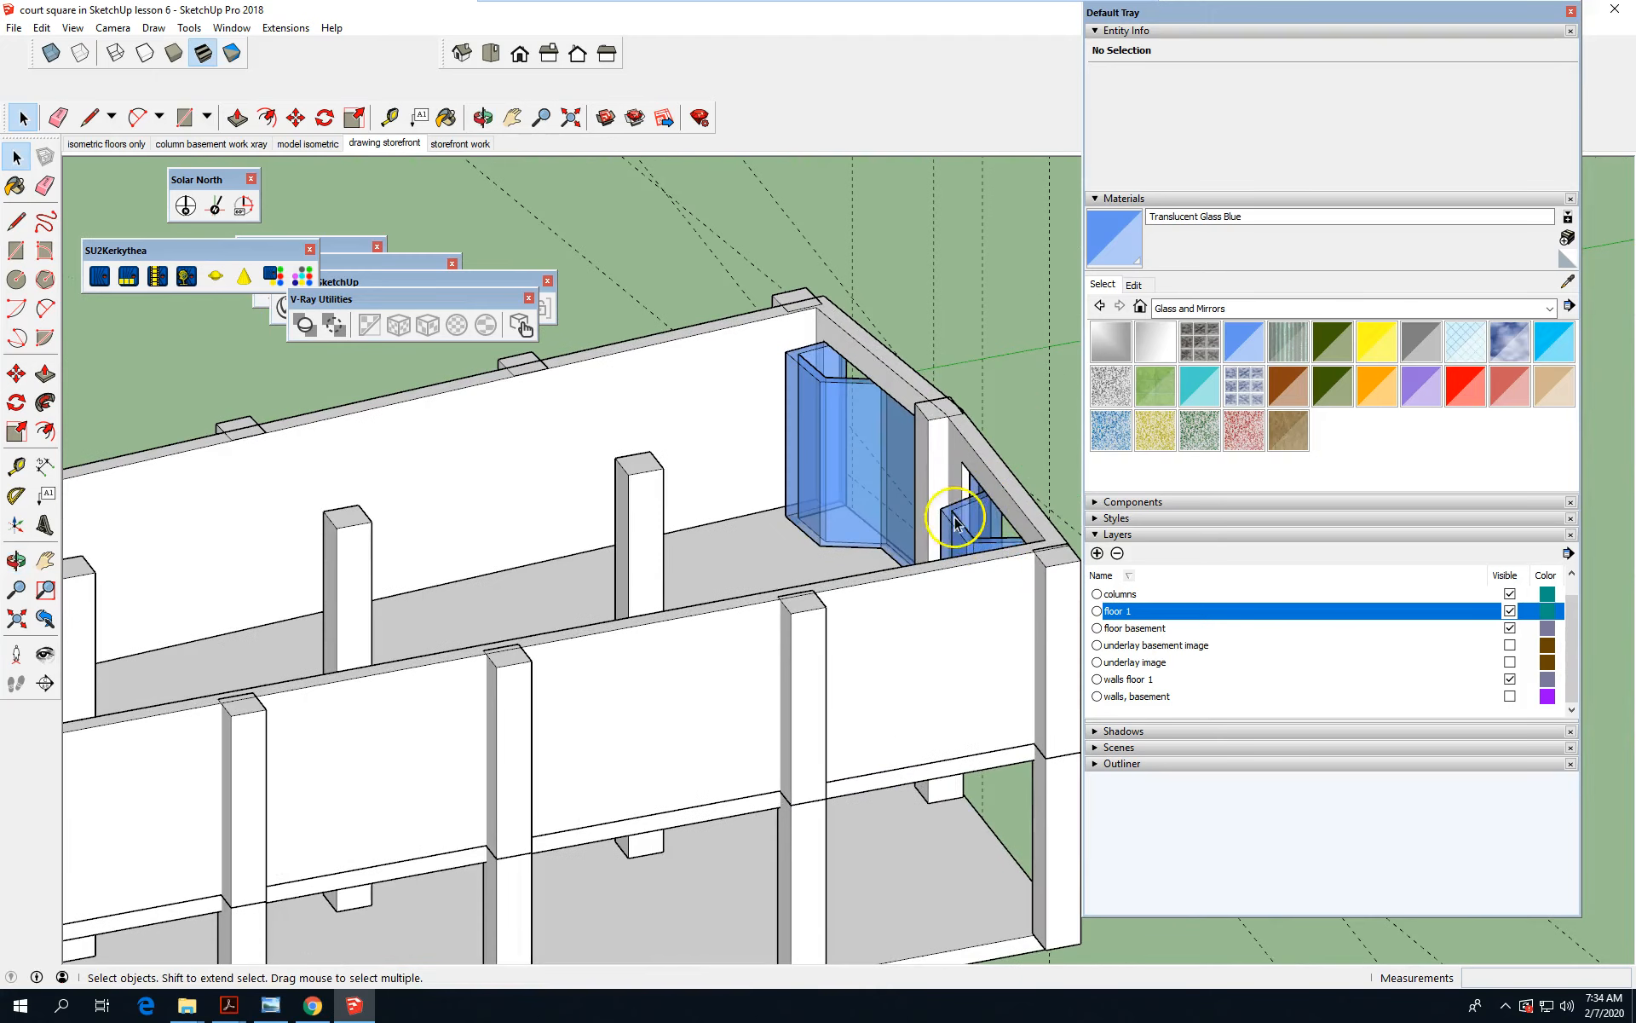
scroll(434, 456, down, 2)
middle_drag(713, 632, 900, 400)
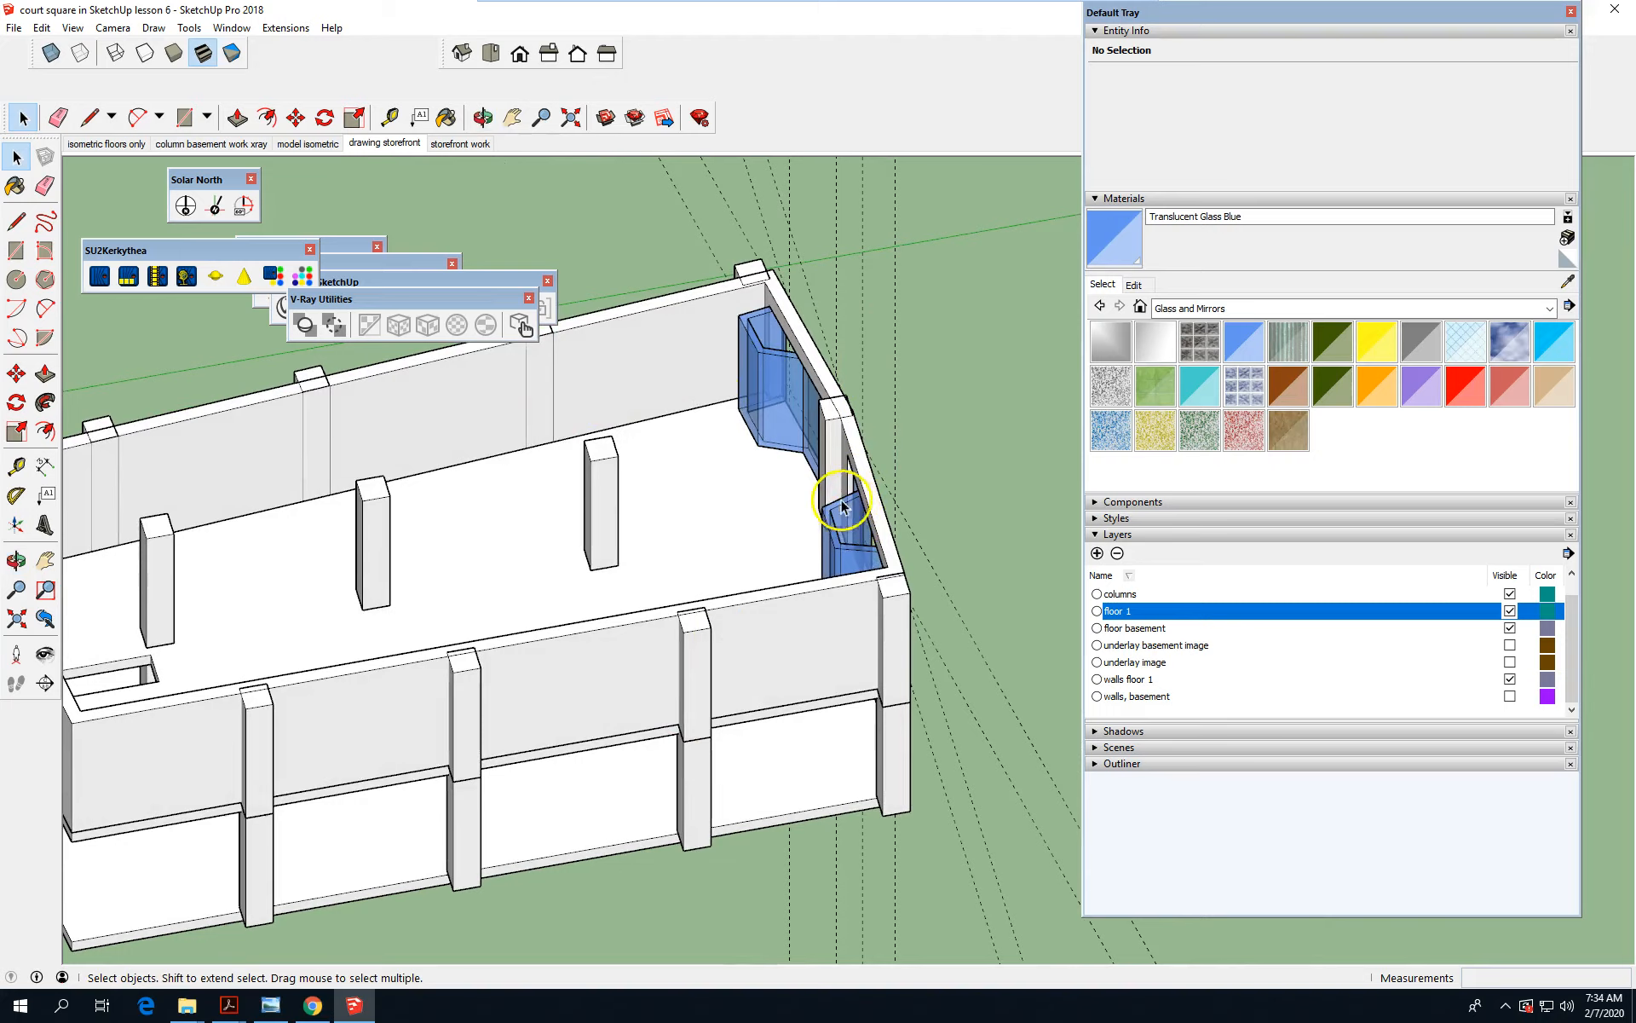
scroll(918, 510, down, 3)
middle_drag(918, 510, 503, 468)
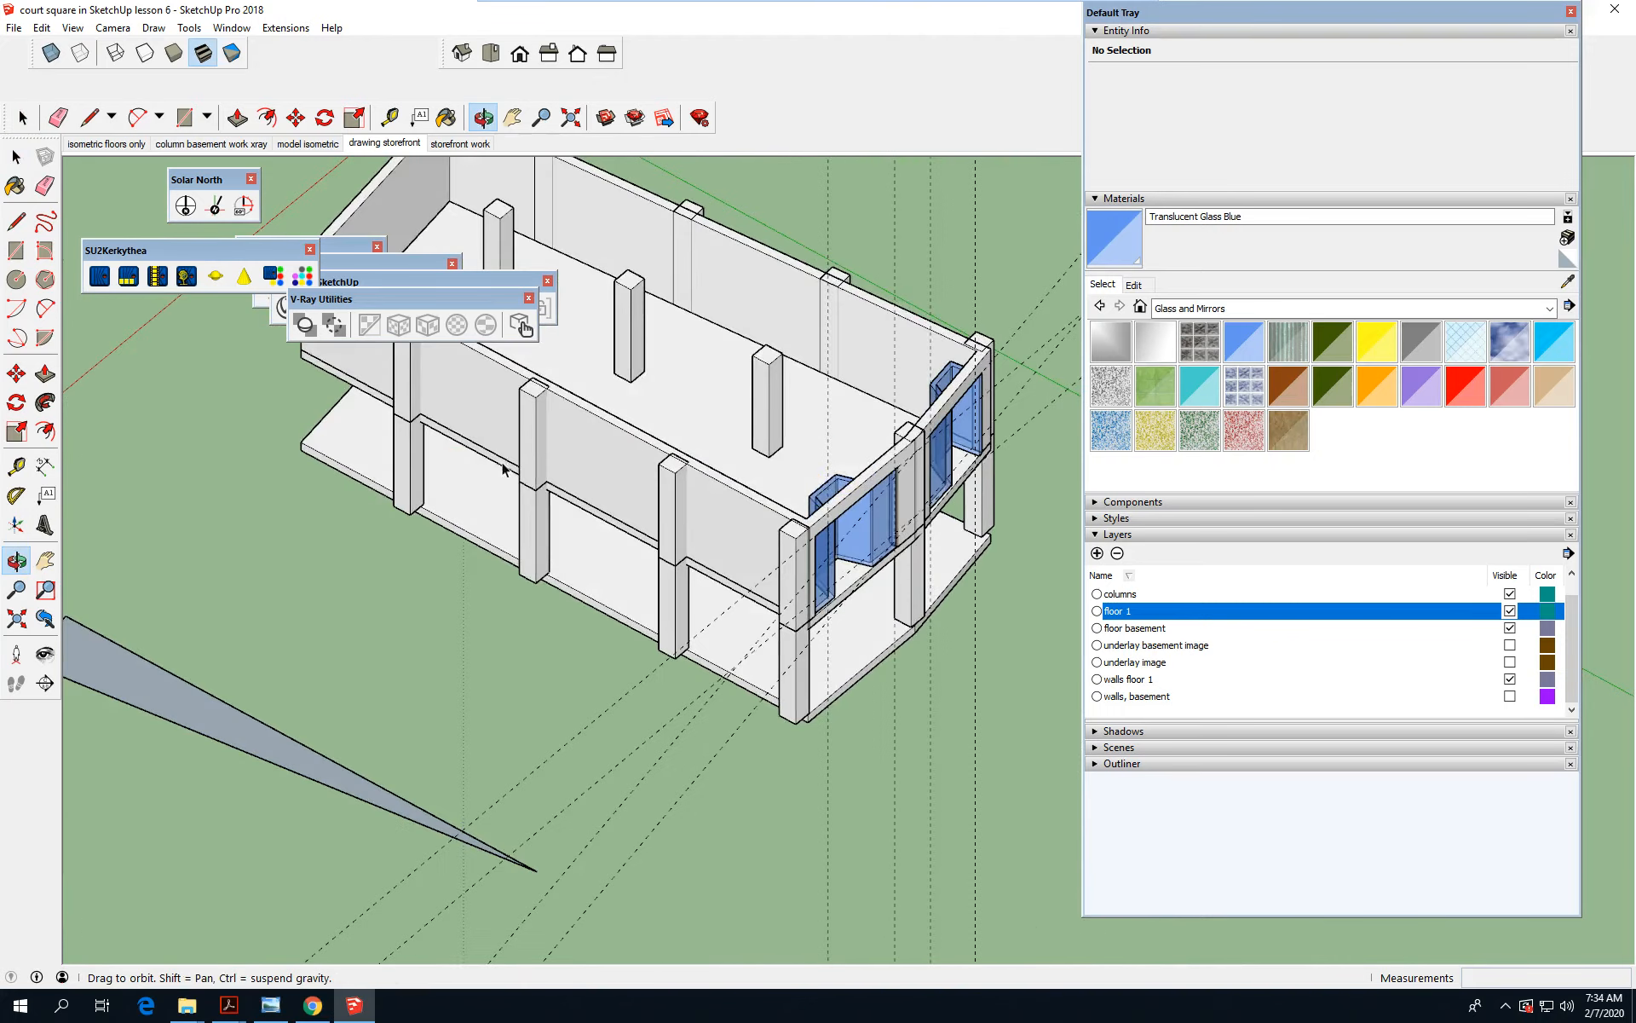
scroll(1031, 464, up, 5)
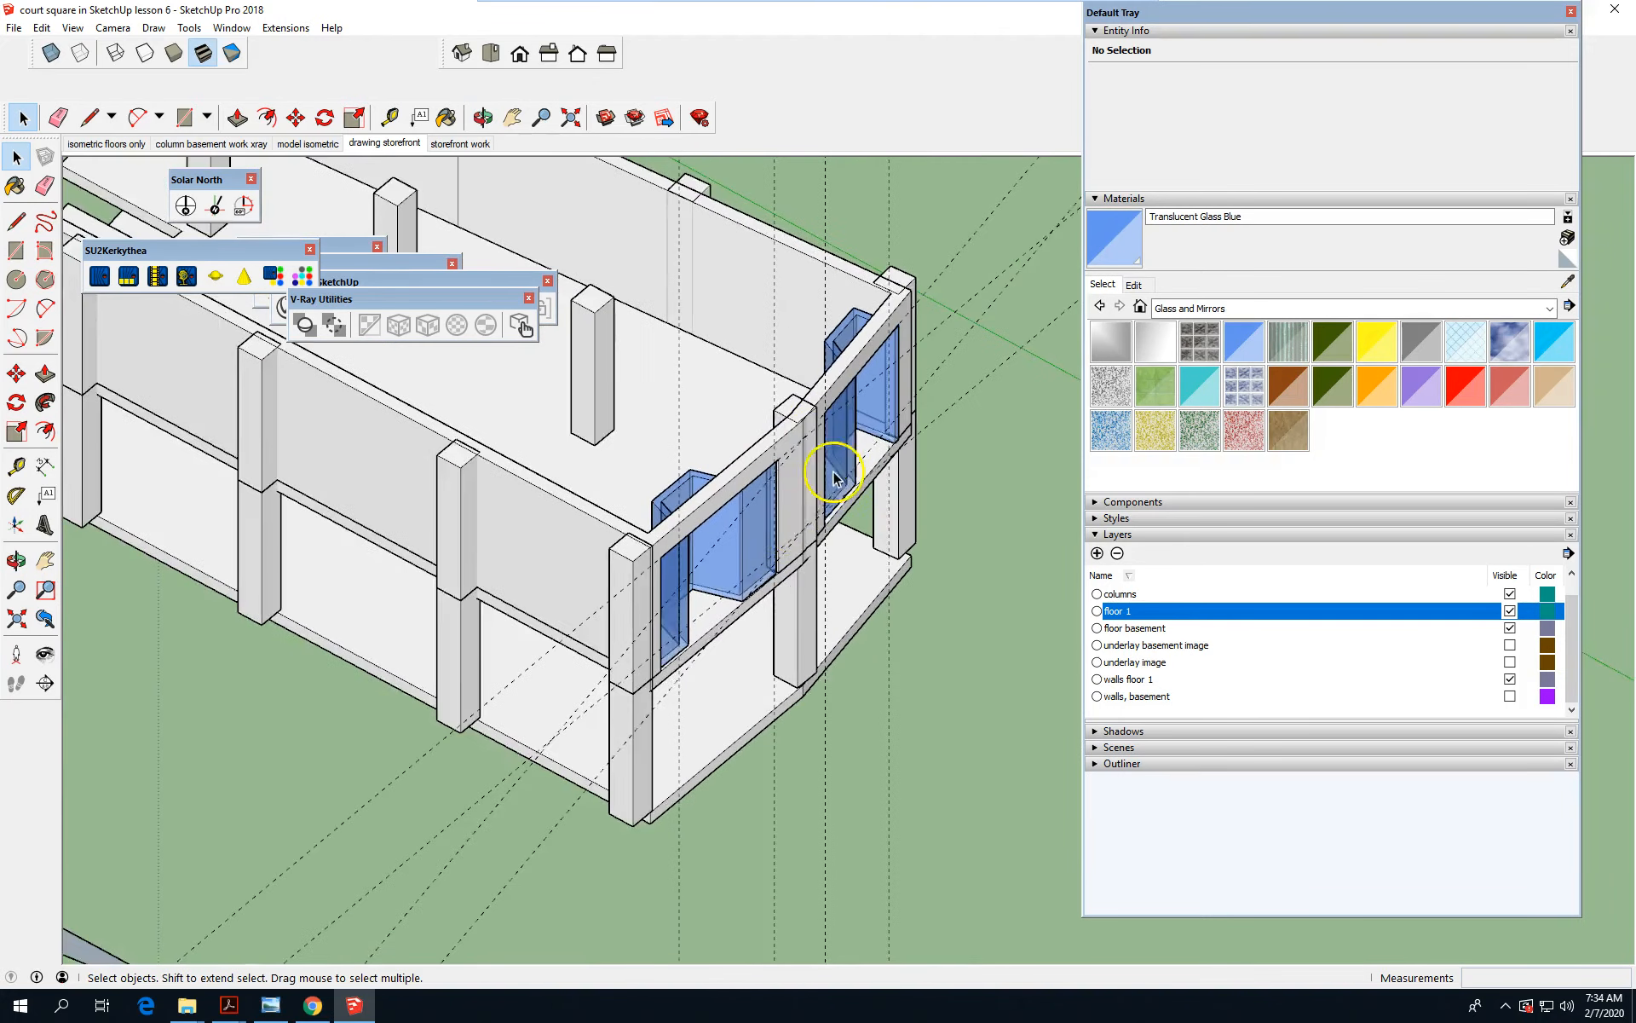
scroll(833, 477, down, 2)
scroll(616, 561, up, 2)
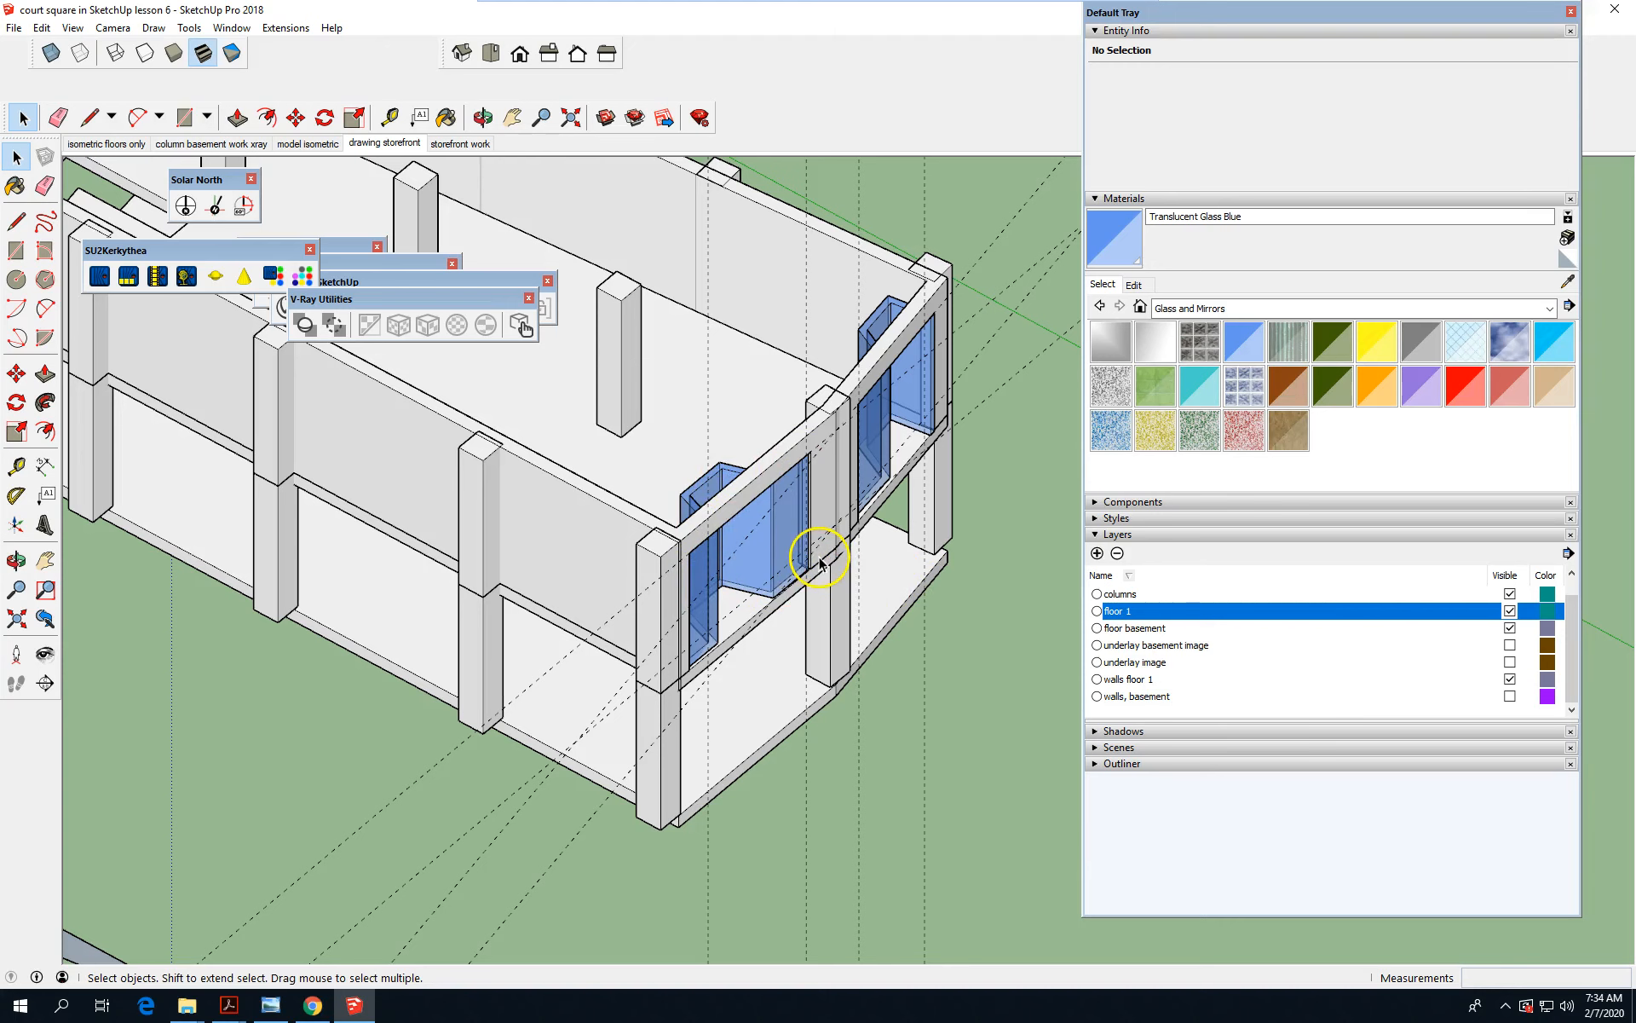
middle_drag(859, 537, 668, 406)
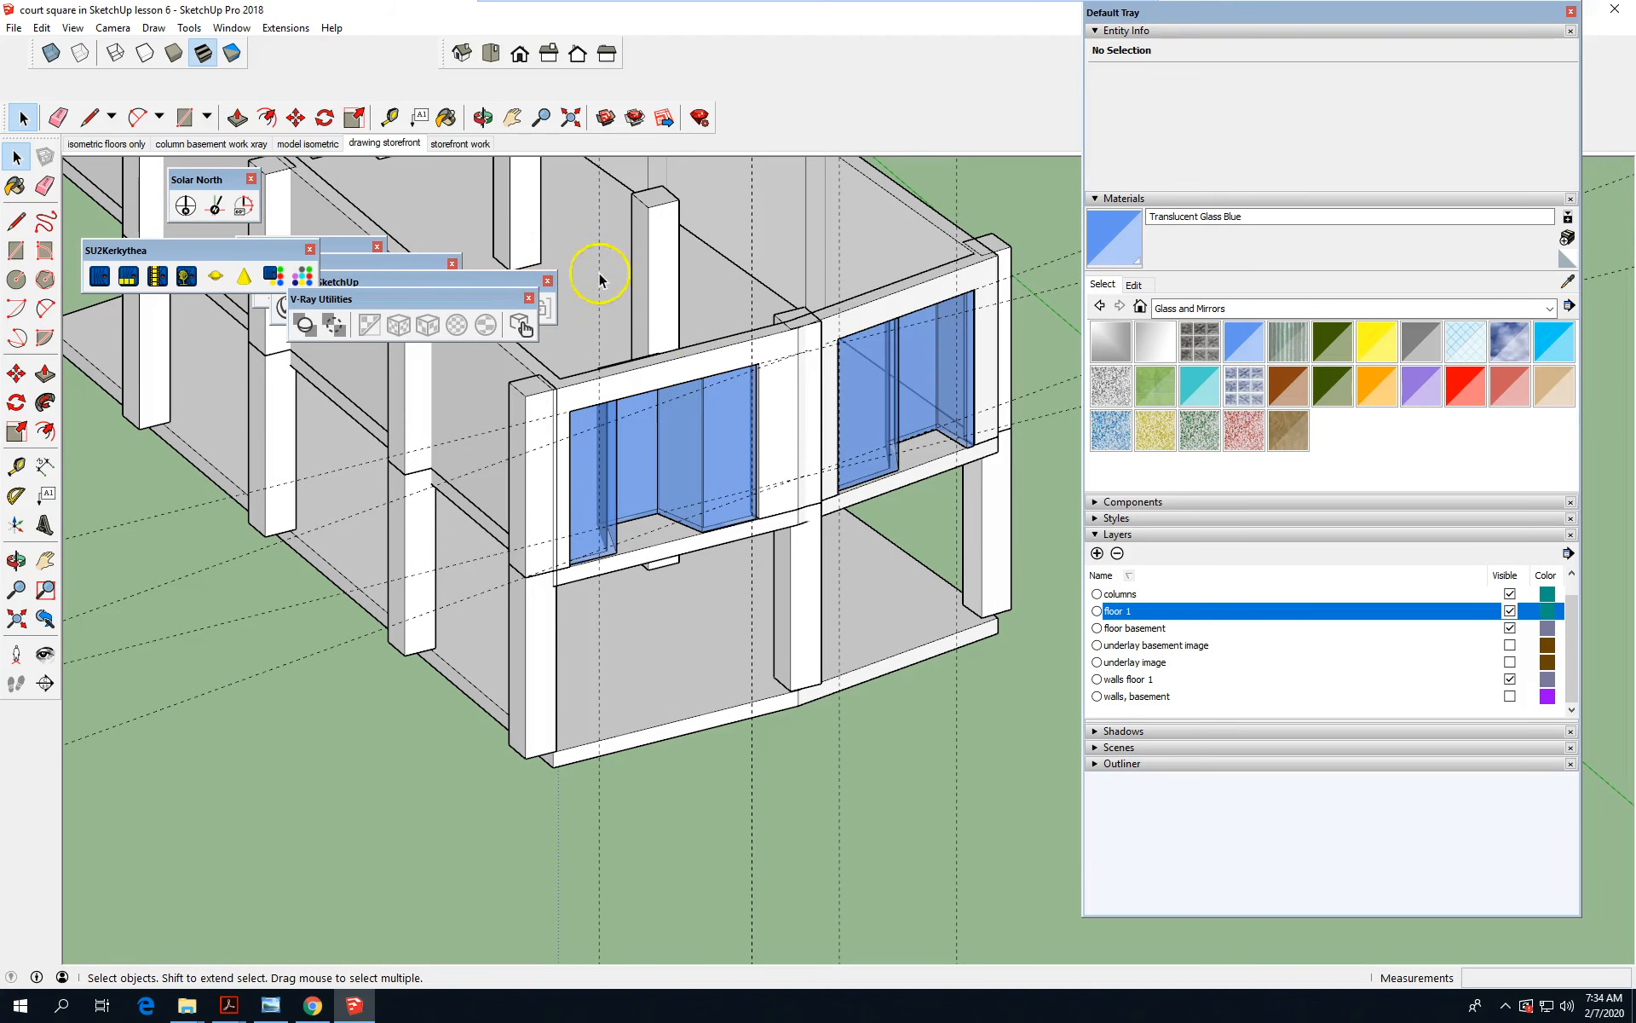
scroll(874, 468, up, 2)
scroll(869, 482, up, 2)
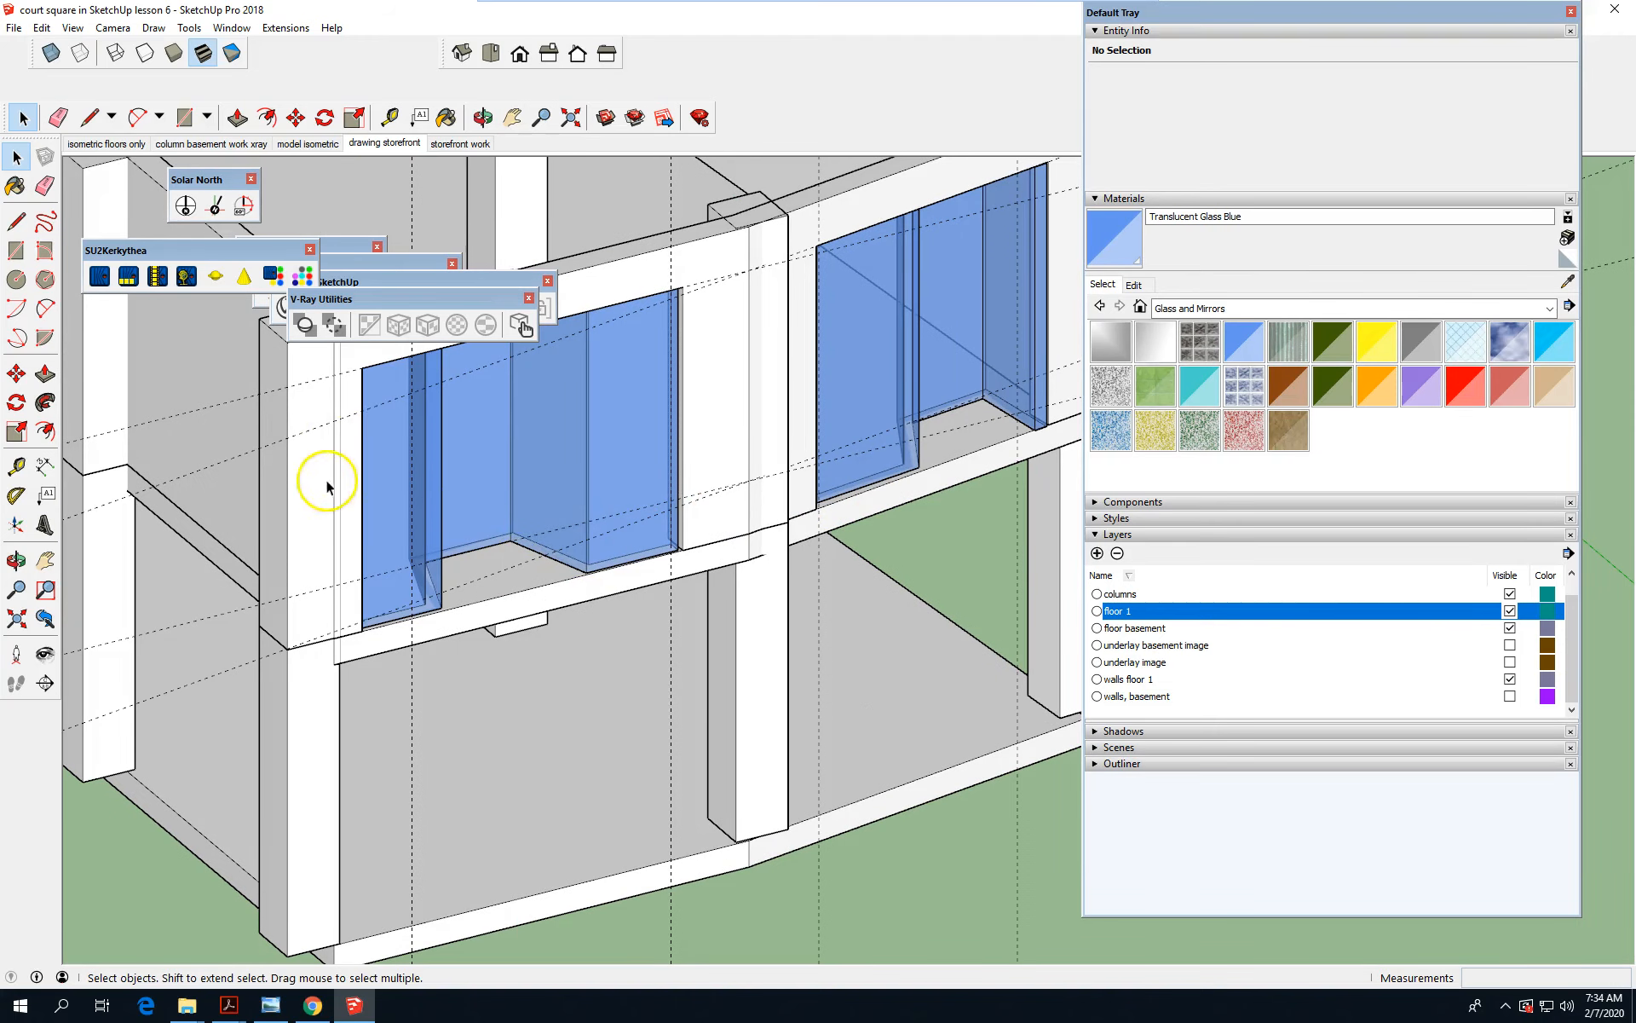
scroll(511, 520, down, 2)
scroll(673, 552, down, 1)
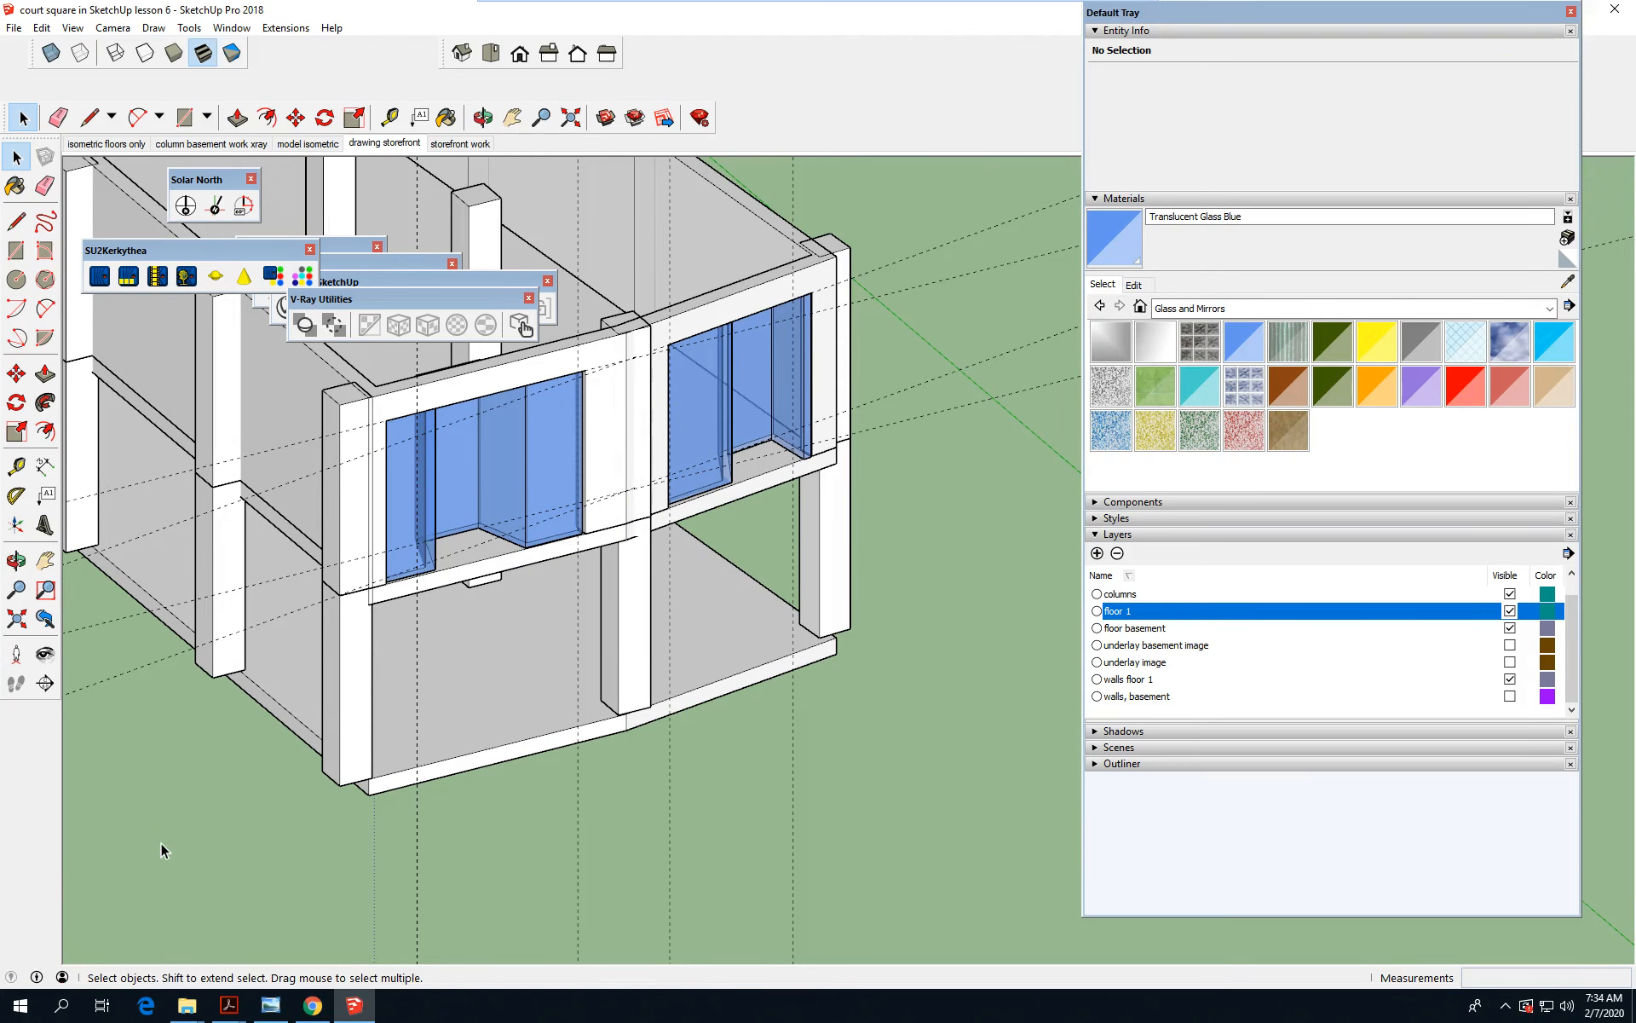
scroll(859, 729, down, 1)
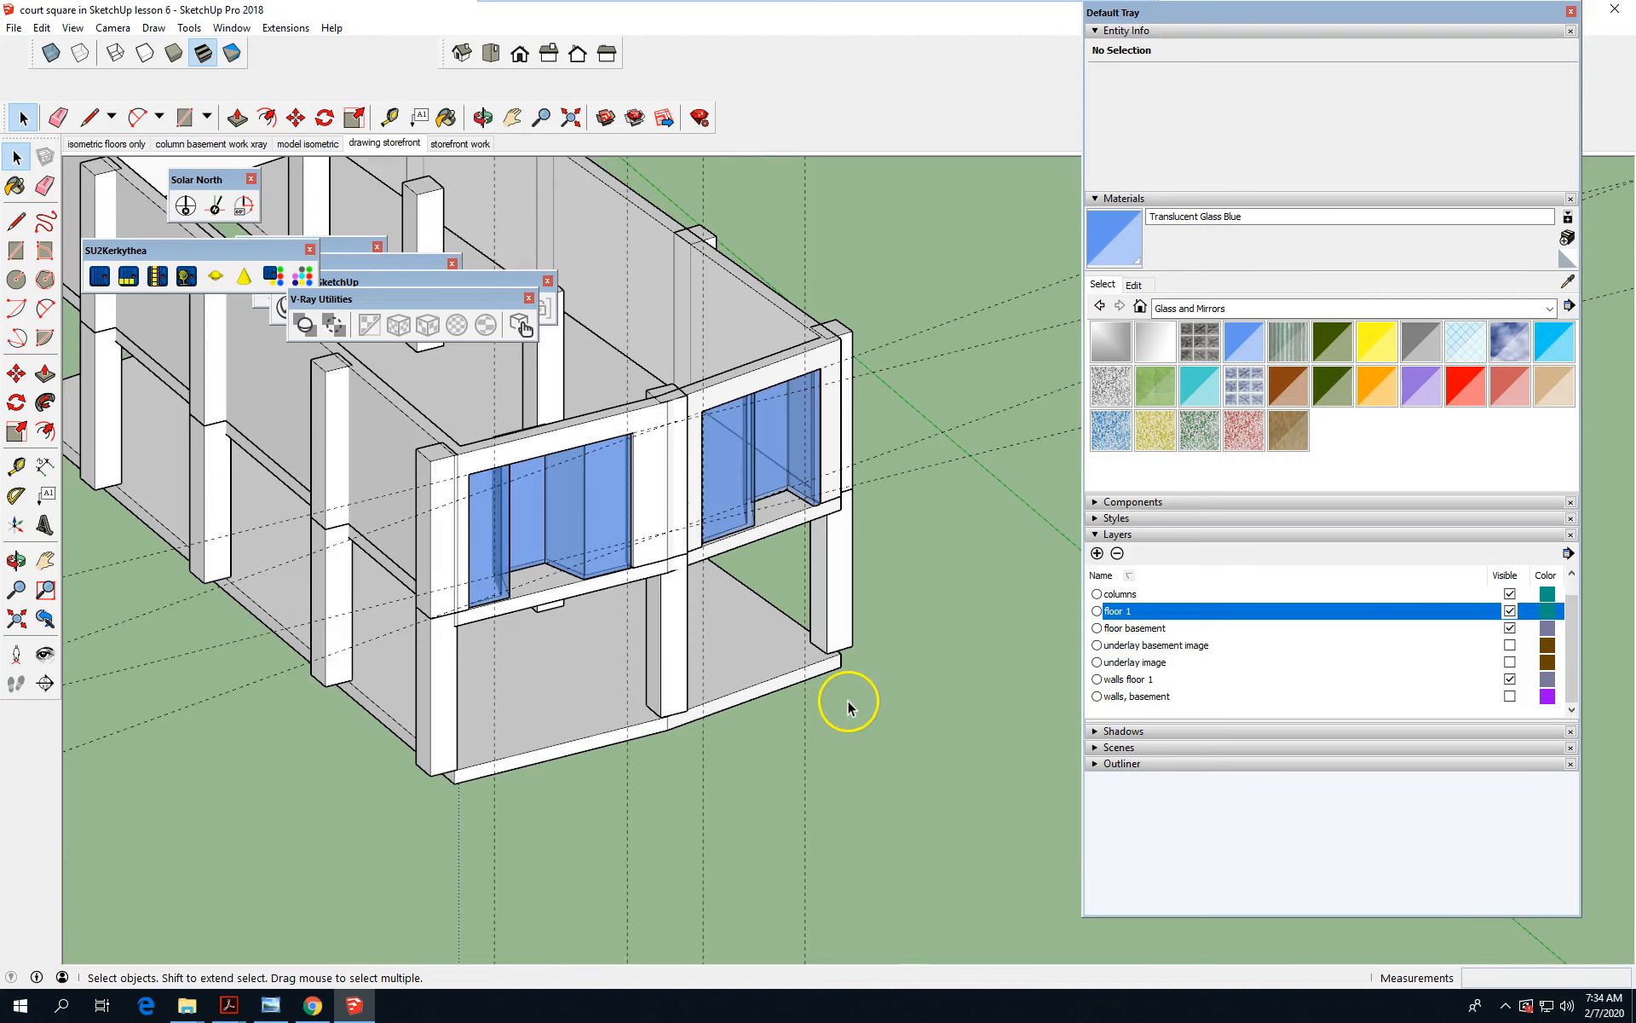